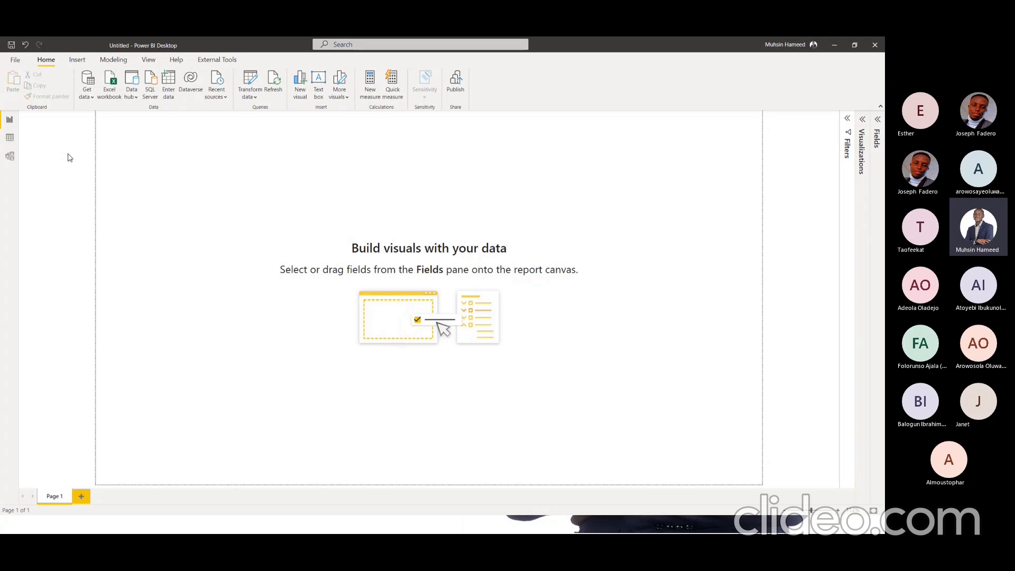
Review the relationships between the tables in the model view and return to the report page
left_click(10, 155)
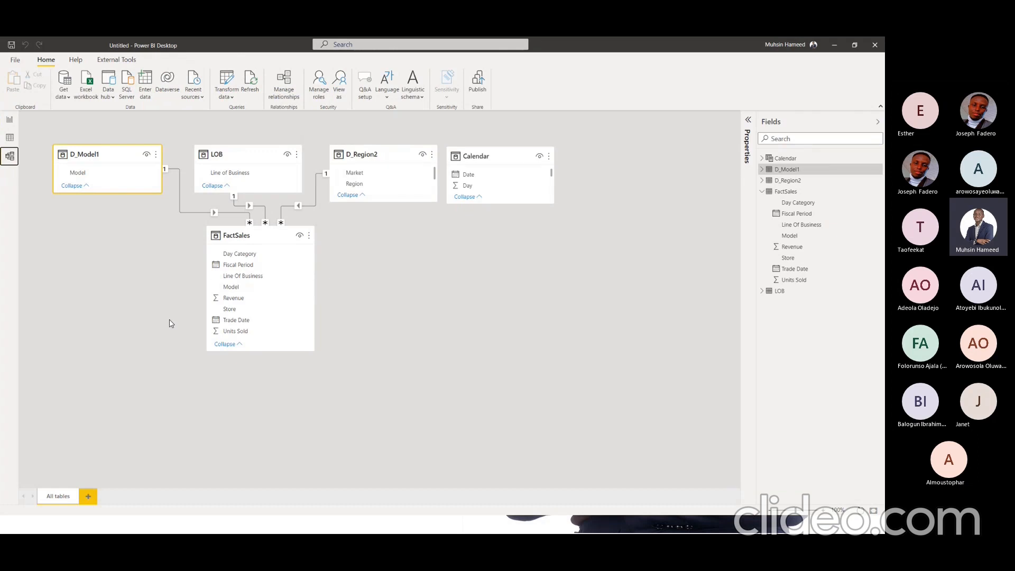
left_click(9, 120)
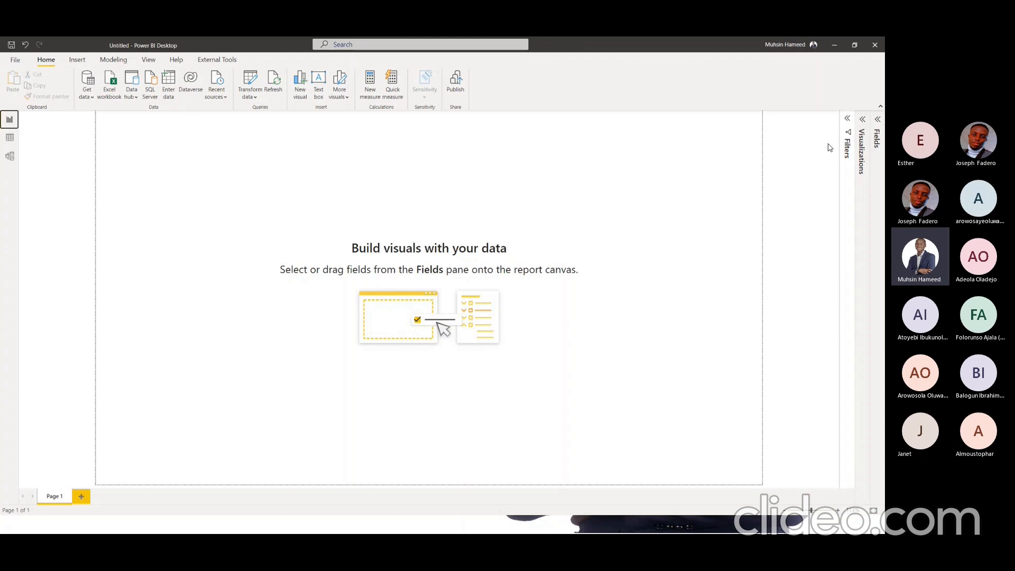
Expand the Filters, Visualizations and Fields panes beside the report canvas
left_click(847, 120)
left_click(861, 122)
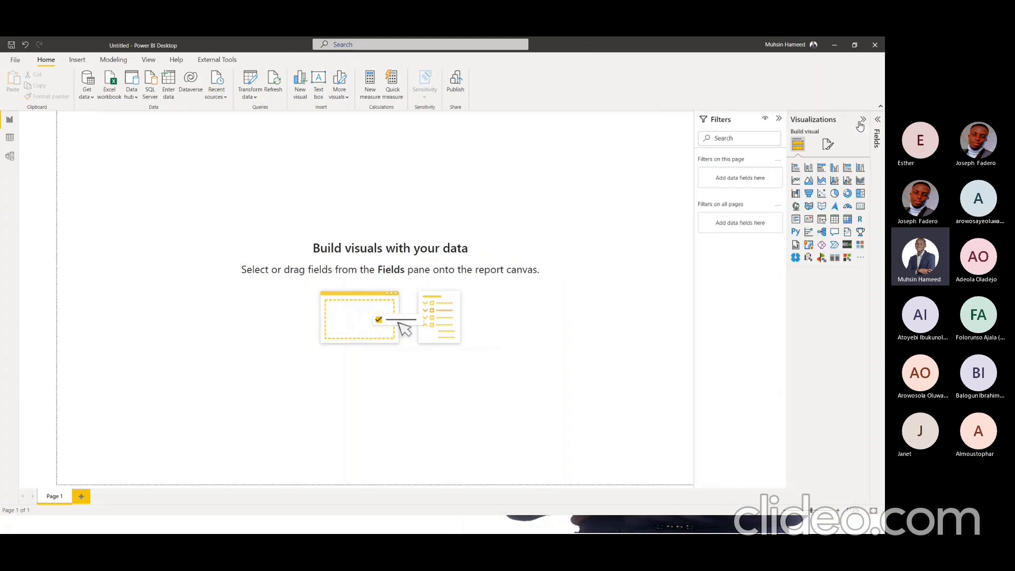
left_click(877, 120)
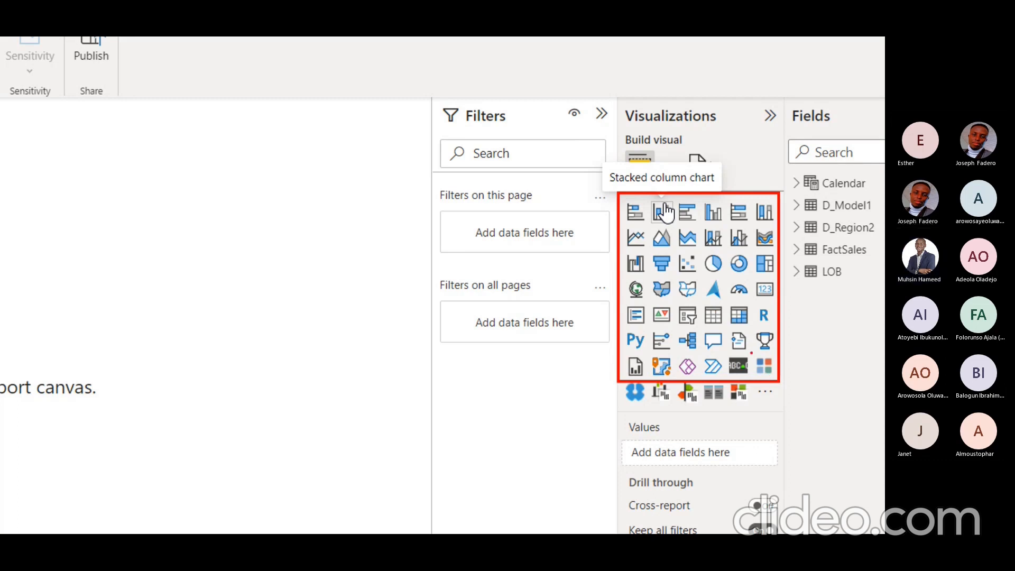
key("Escape")
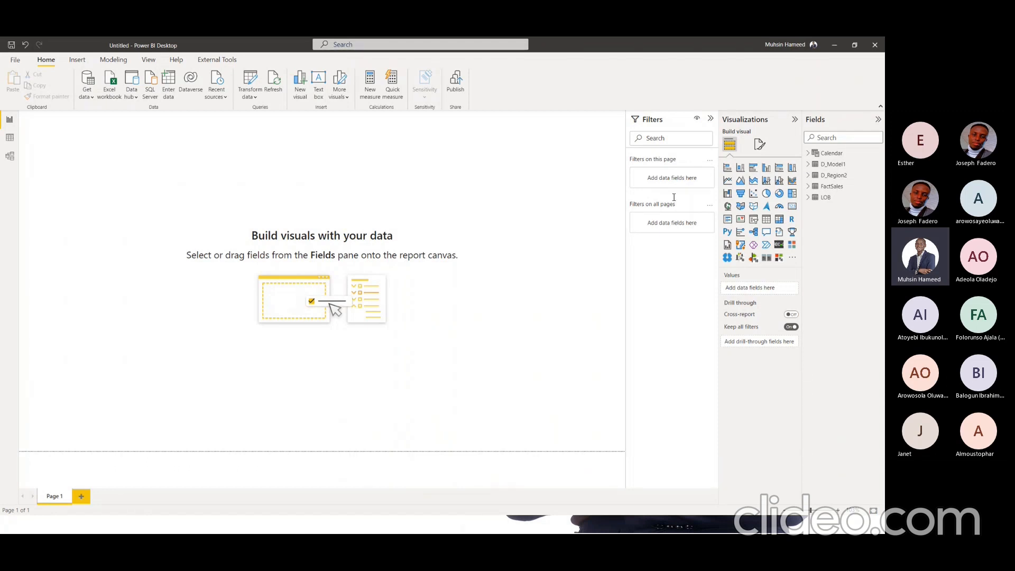
Inspect the FactSales rows and the Calendar table's fields in the data view, and return to the report page
left_click(10, 138)
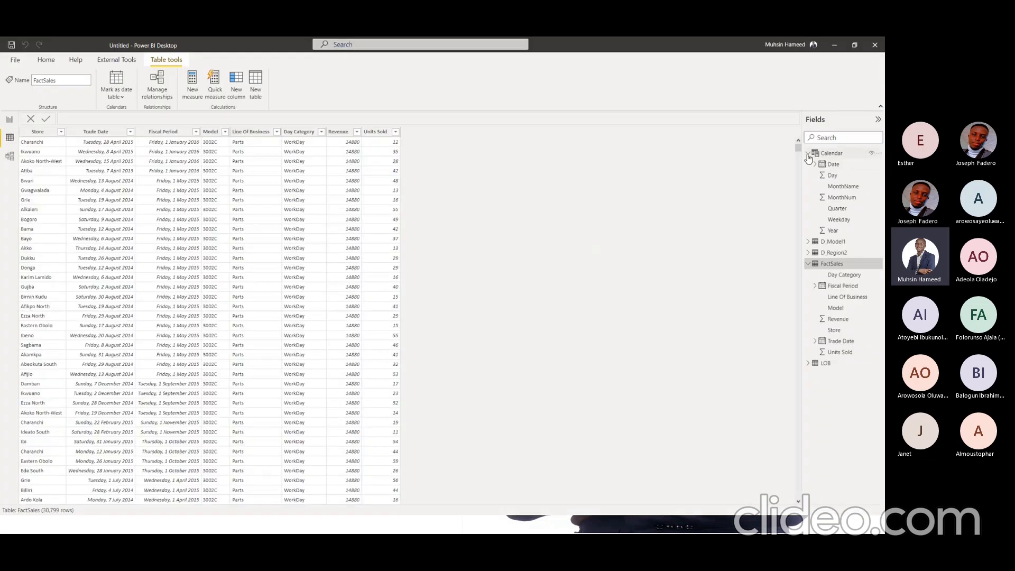
left_click(807, 154)
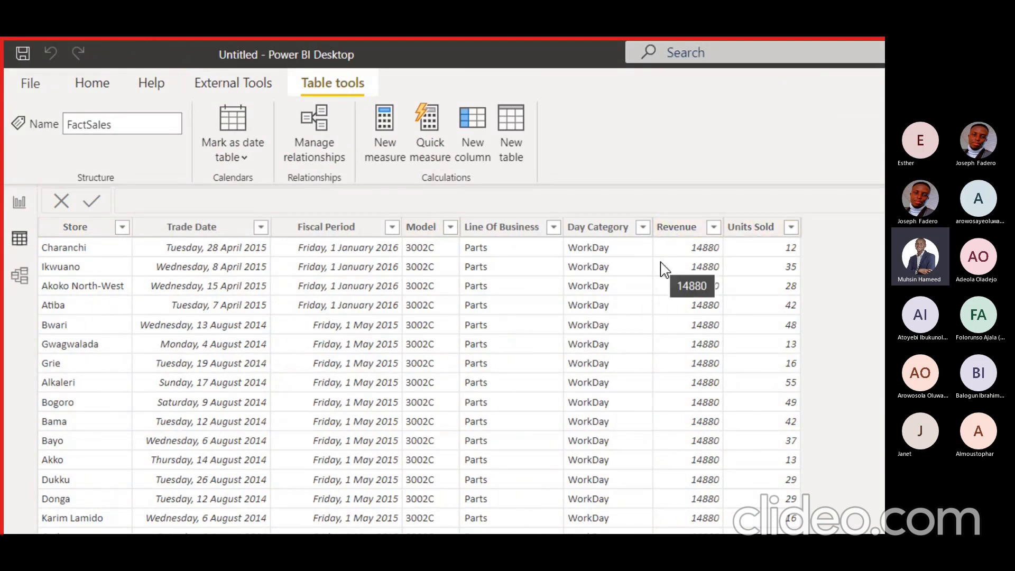
left_click(20, 203)
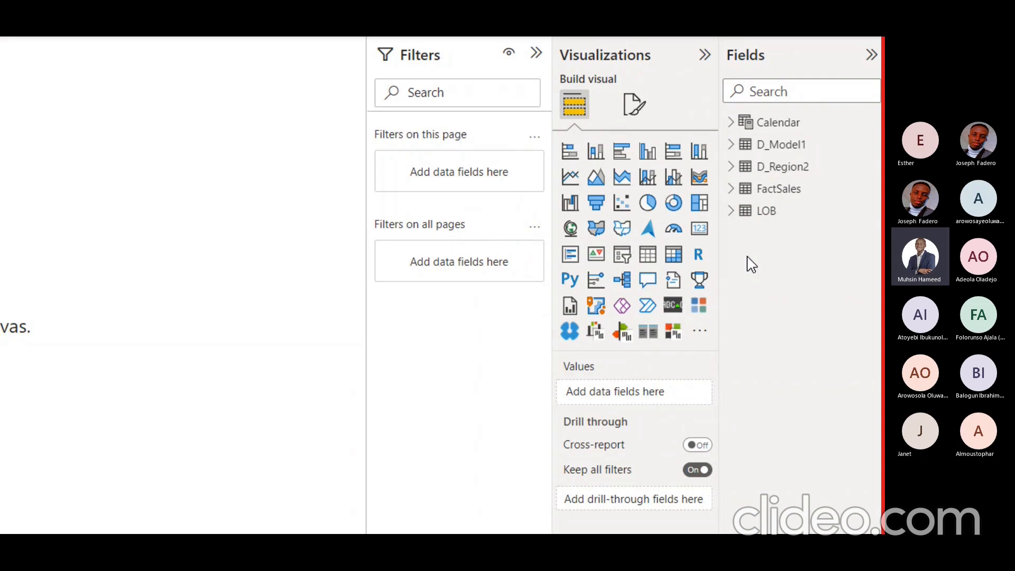
Add a card visual, position it near the page's upper-left corner and shrink it to a small tile
left_click(700, 233)
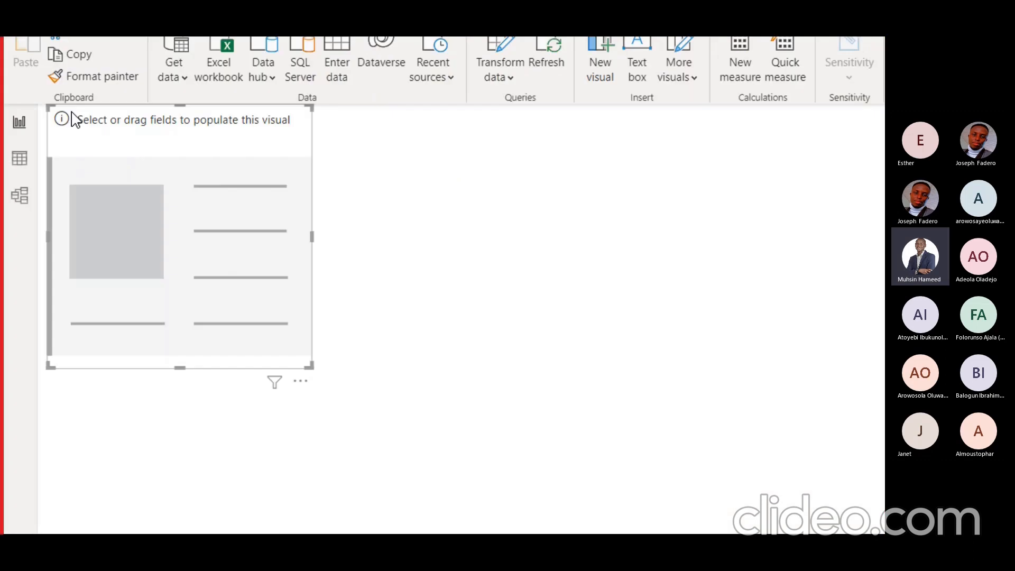
left_click_drag(90, 149, 104, 219)
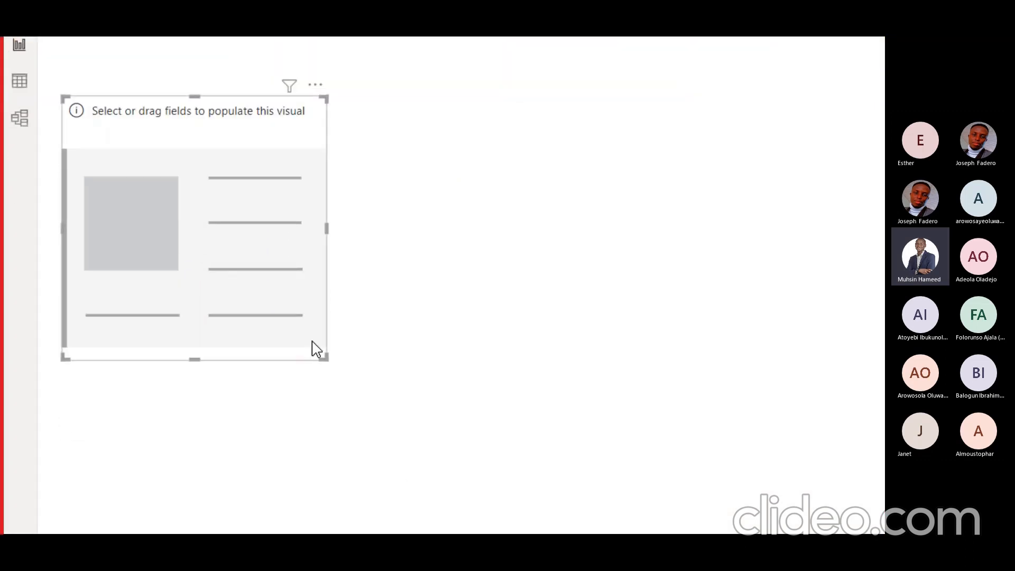
left_click_drag(330, 362, 259, 204)
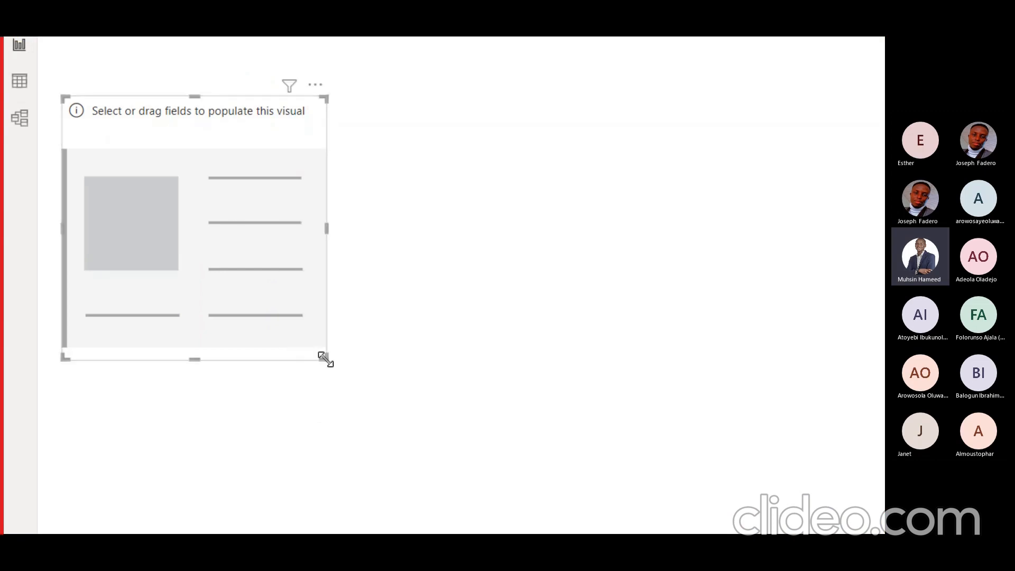
left_click_drag(326, 359, 216, 182)
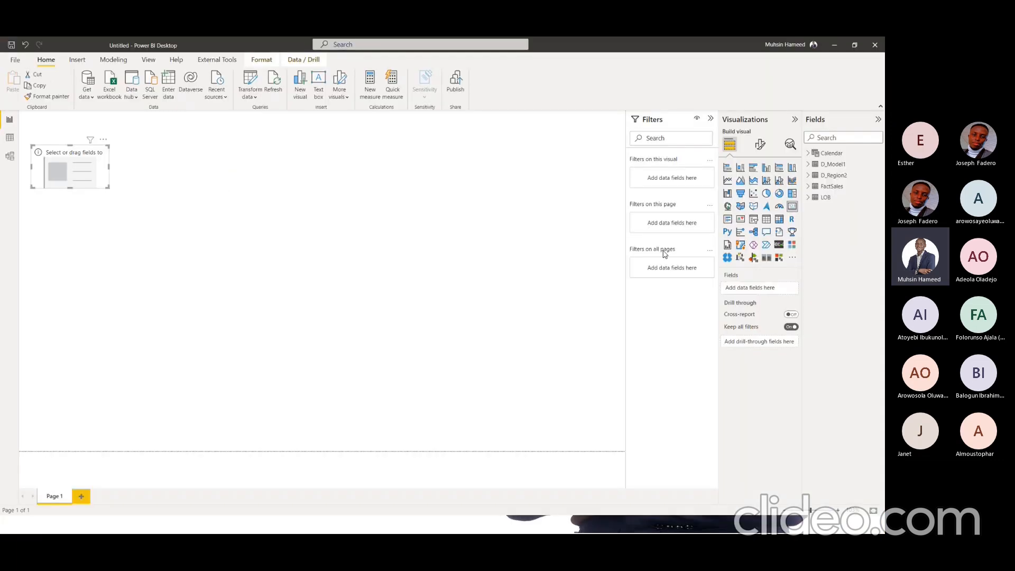
Show the Revenue field of the FactSales table in the card, and deselect the card
left_click(808, 187)
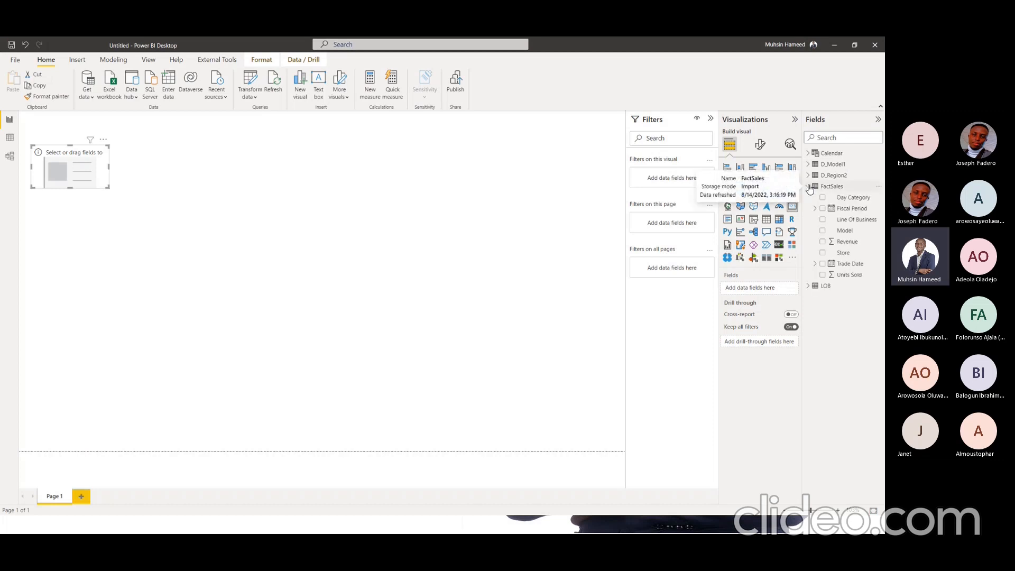
left_click(822, 243)
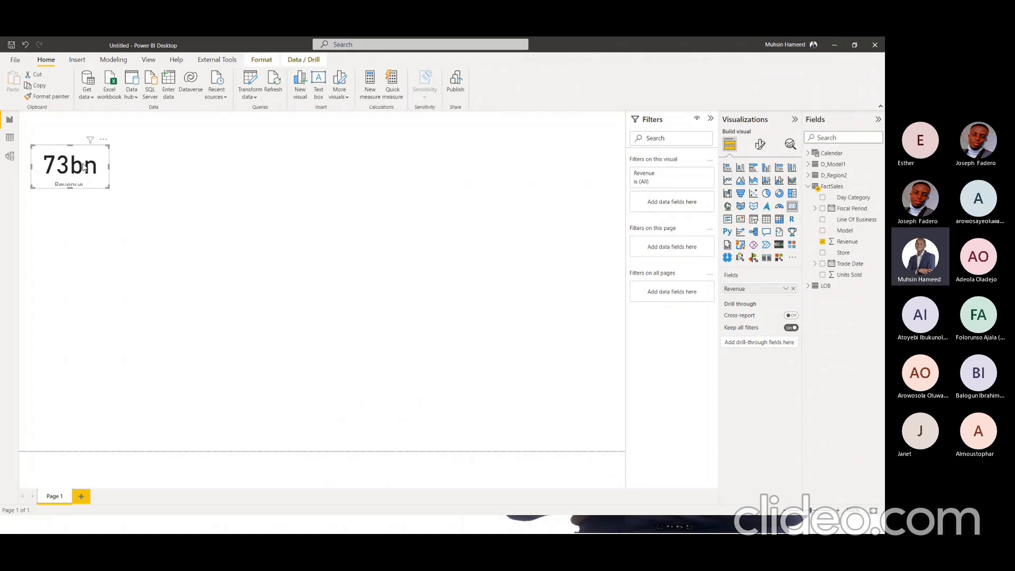
left_click(188, 167)
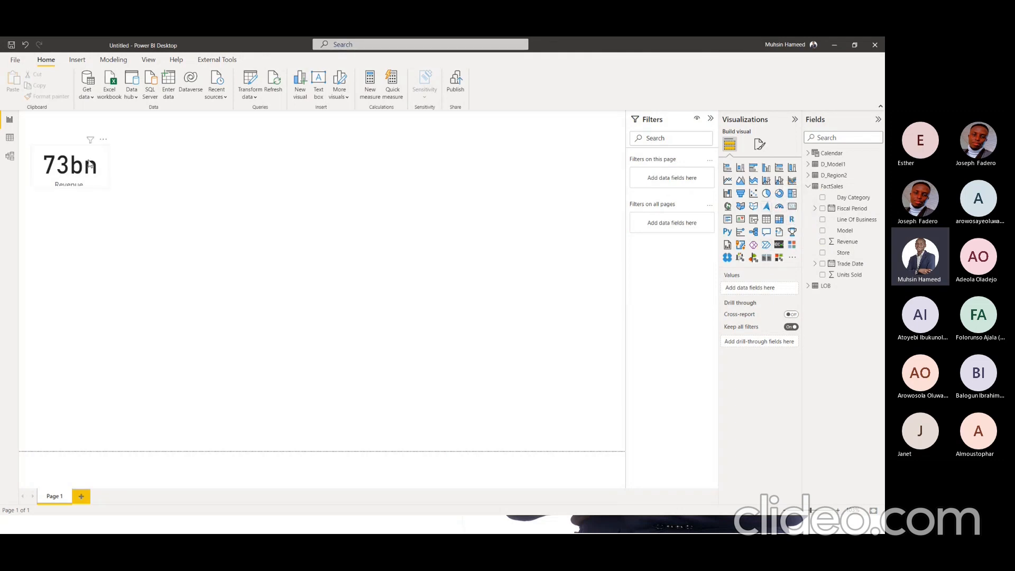
Duplicate the Revenue card and place the copy to its right at the same height
left_click(67, 175)
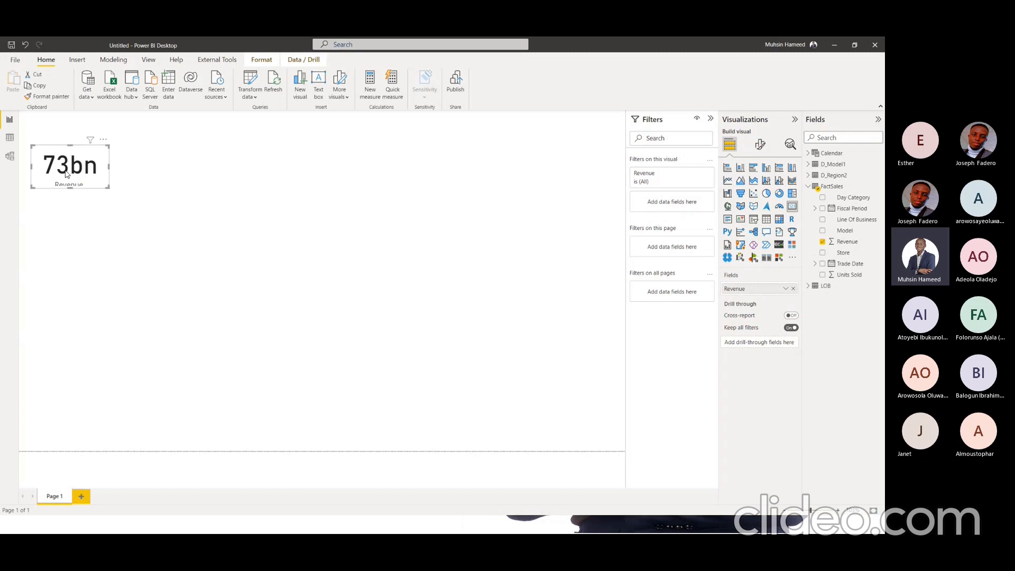
key("ctrl+c")
key("ctrl+v")
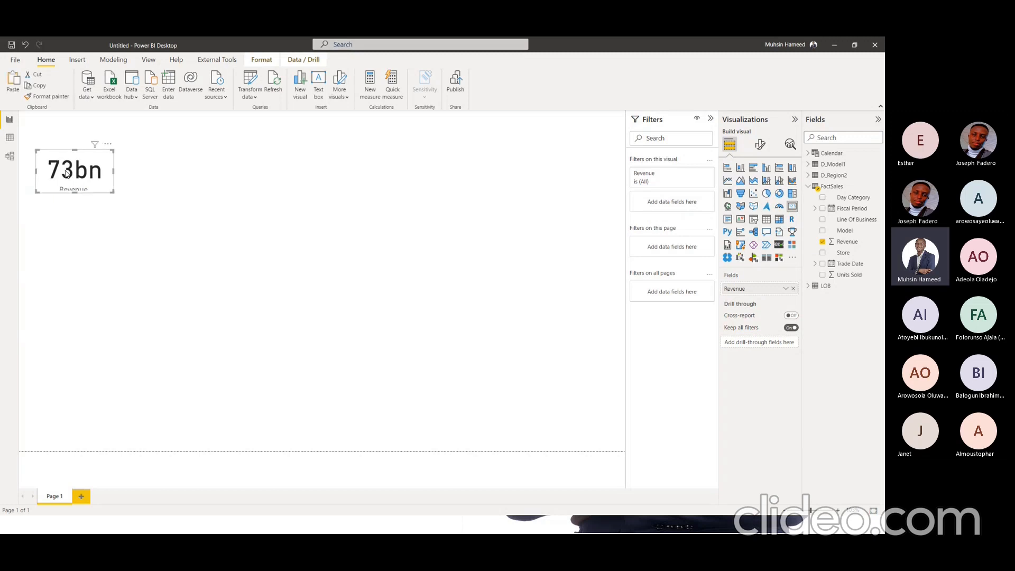
left_click_drag(66, 174, 163, 168)
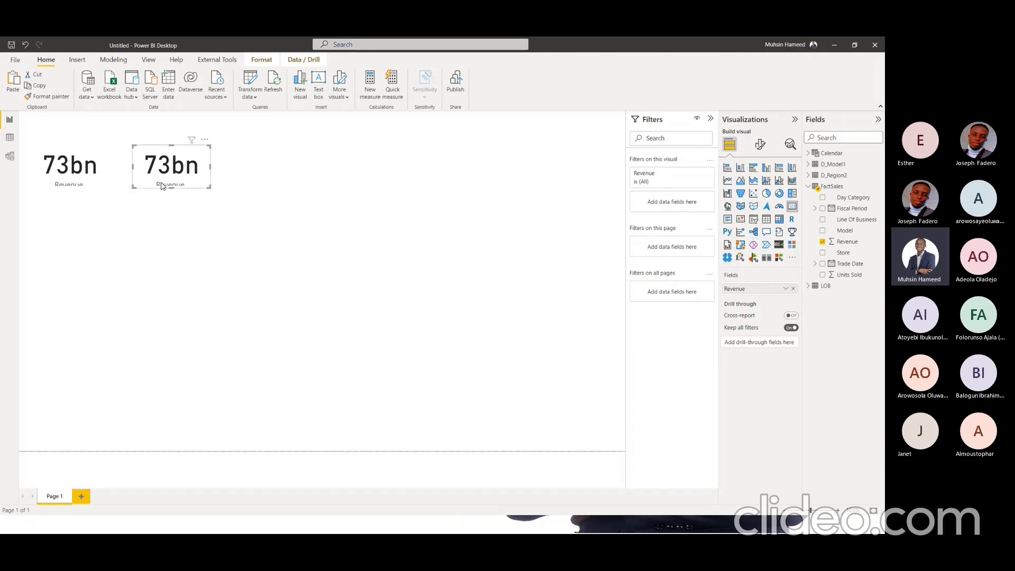
Show gridlines on the report page and adjust the positions of the two cards against them
left_click(149, 62)
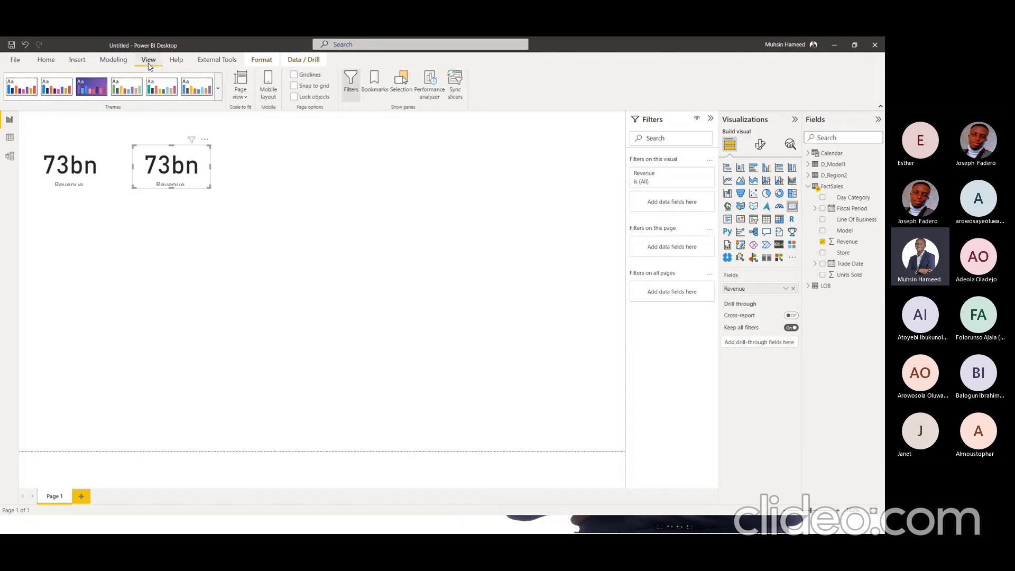
left_click(311, 78)
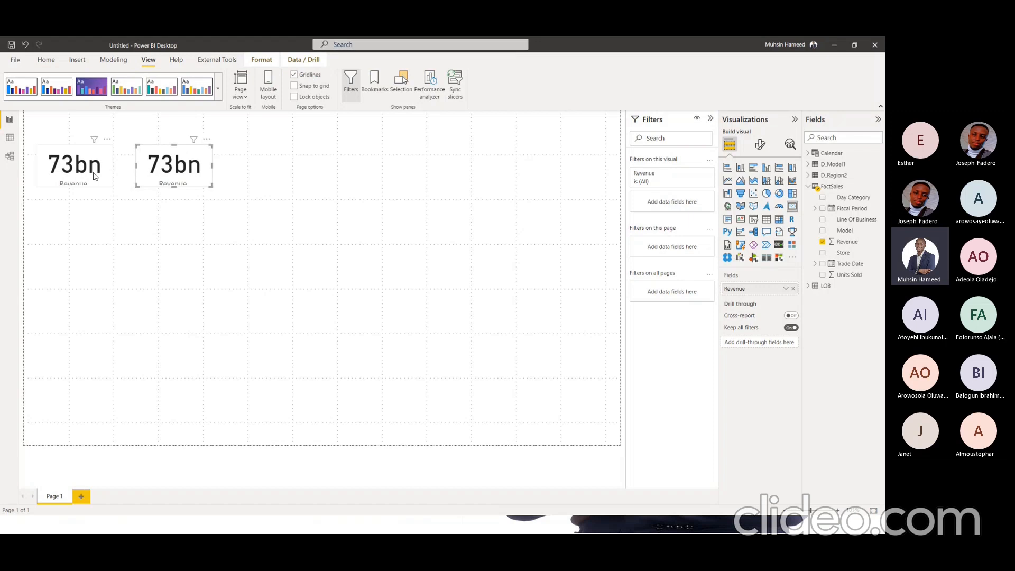
left_click_drag(94, 173, 96, 177)
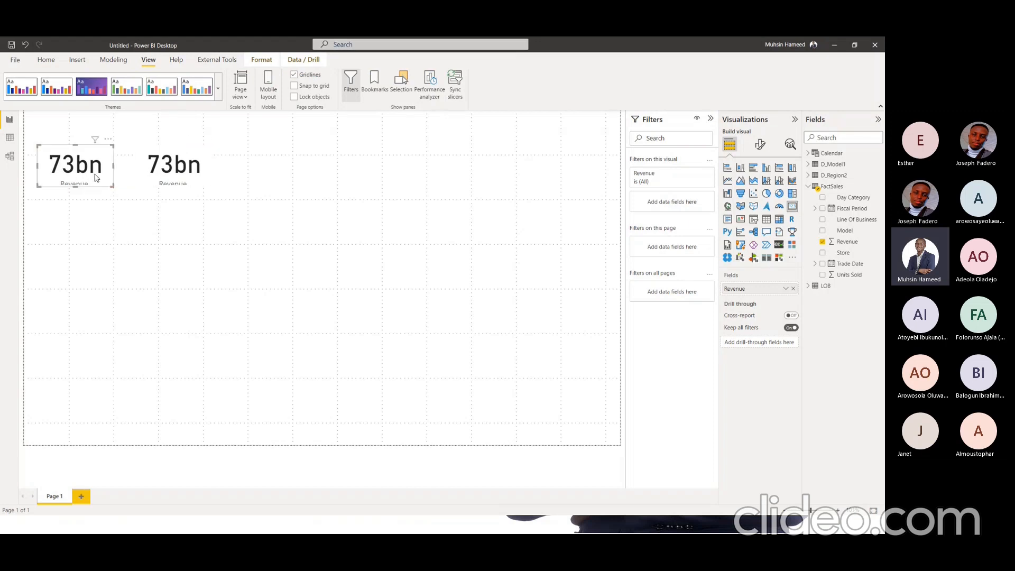
left_click_drag(171, 170, 163, 170)
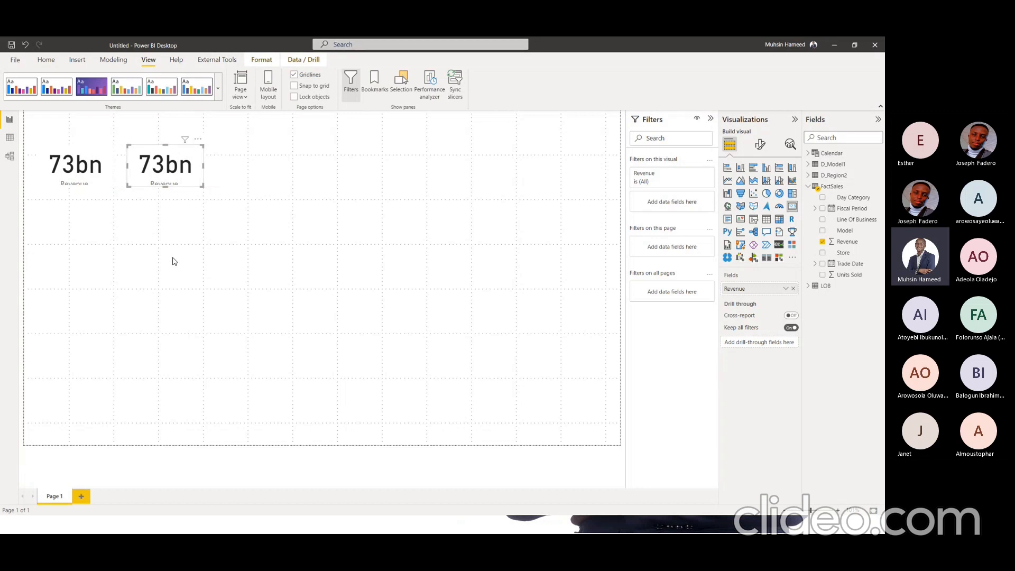
left_click(200, 259)
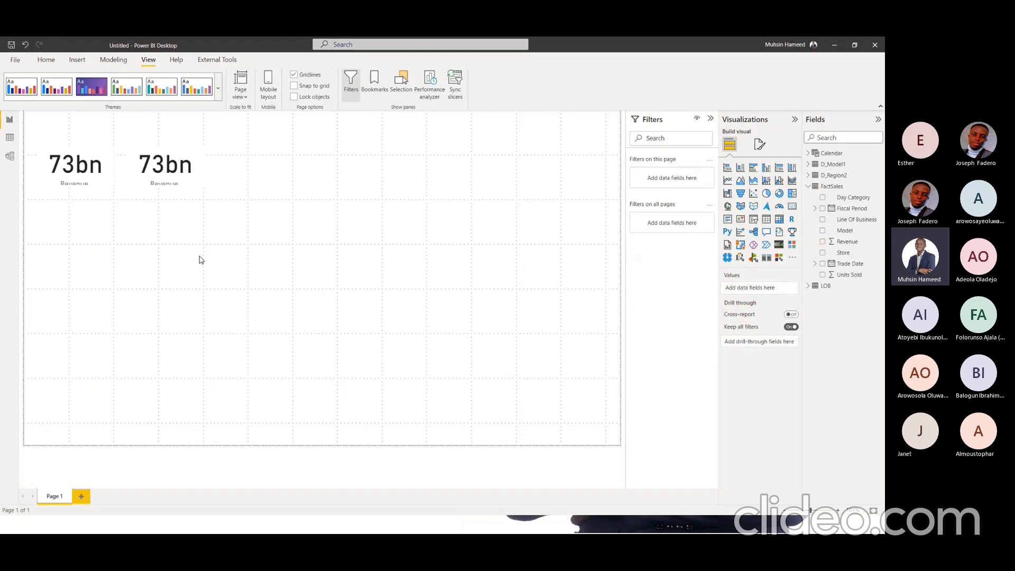
Replace Revenue with the Day Category field of FactSales in the second card
left_click(176, 181)
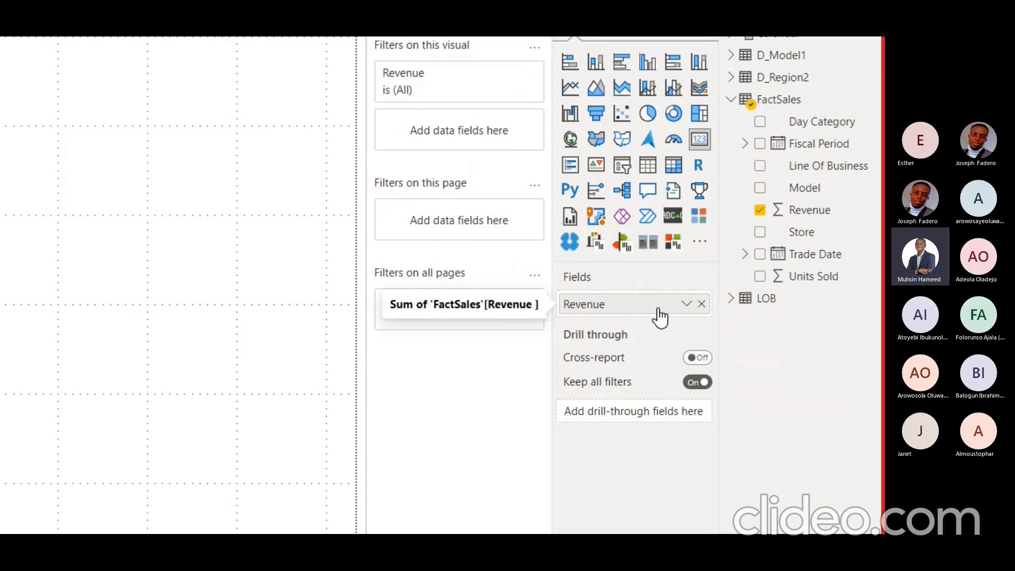
left_click(701, 305)
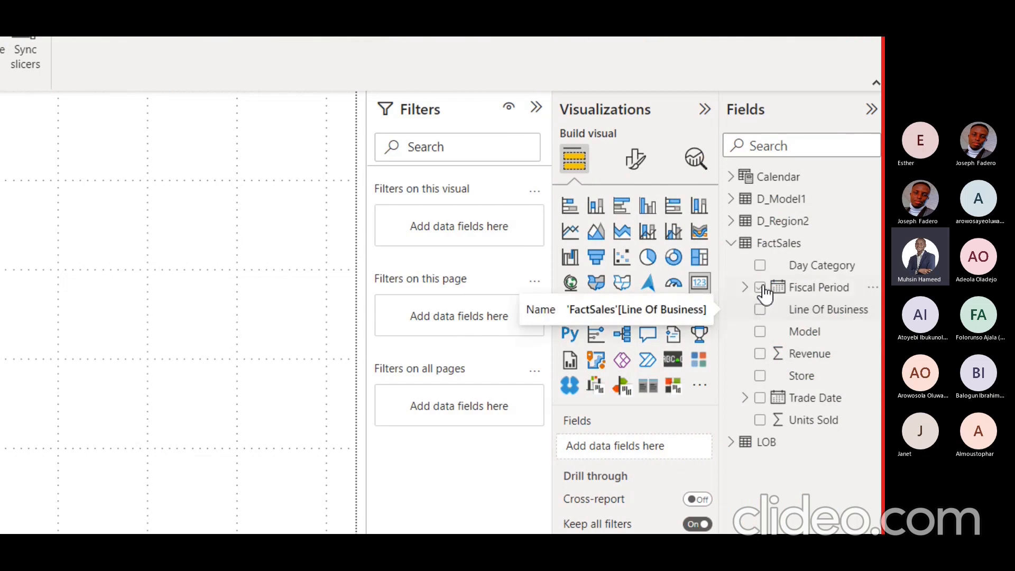
left_click(760, 266)
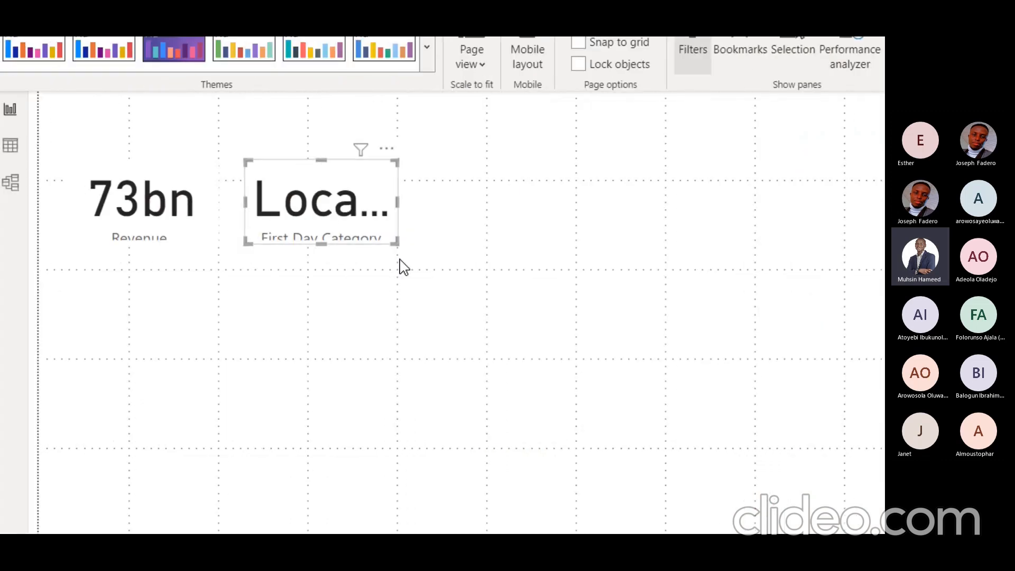
Enlarge the second card to fit the full category text, compare it with the Revenue card, and undo the resize
left_click_drag(422, 270, 661, 528)
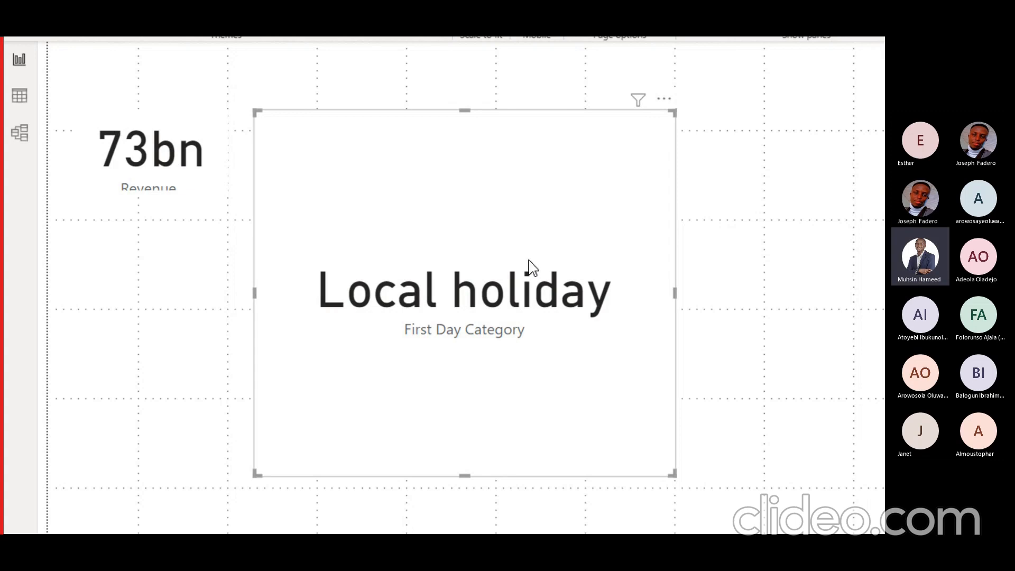
left_click(181, 182)
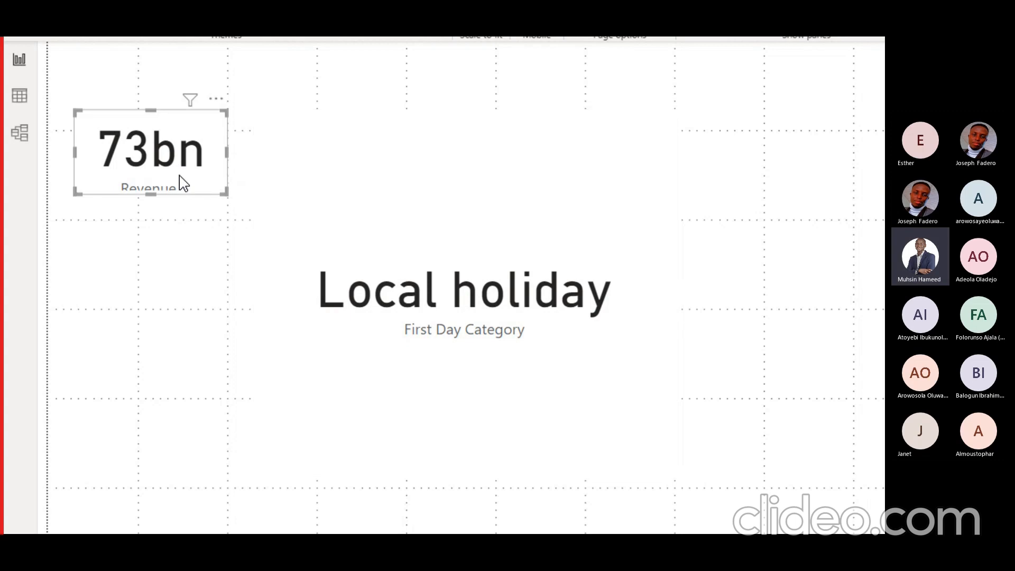
left_click(515, 318)
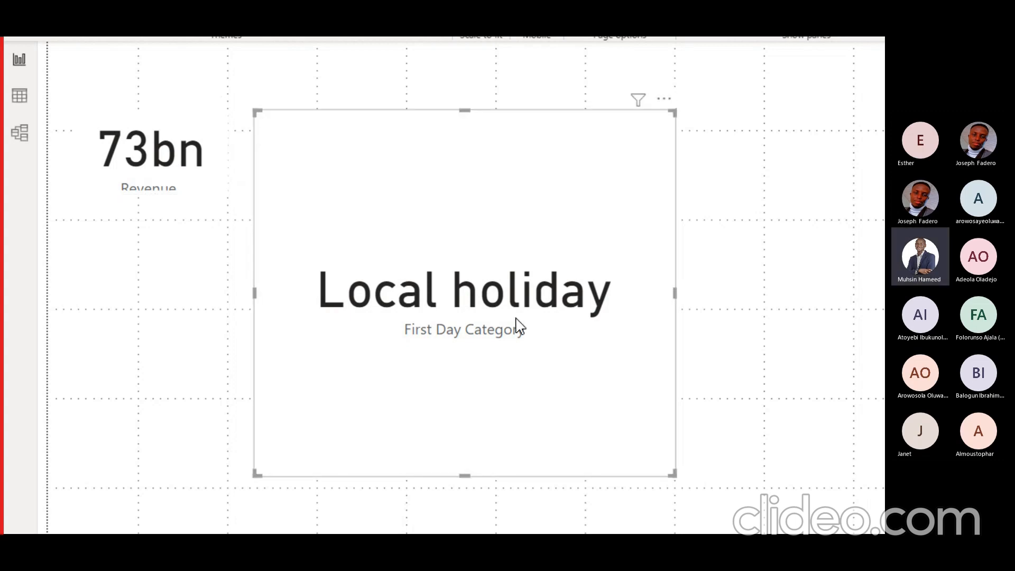
key("ctrl+z")
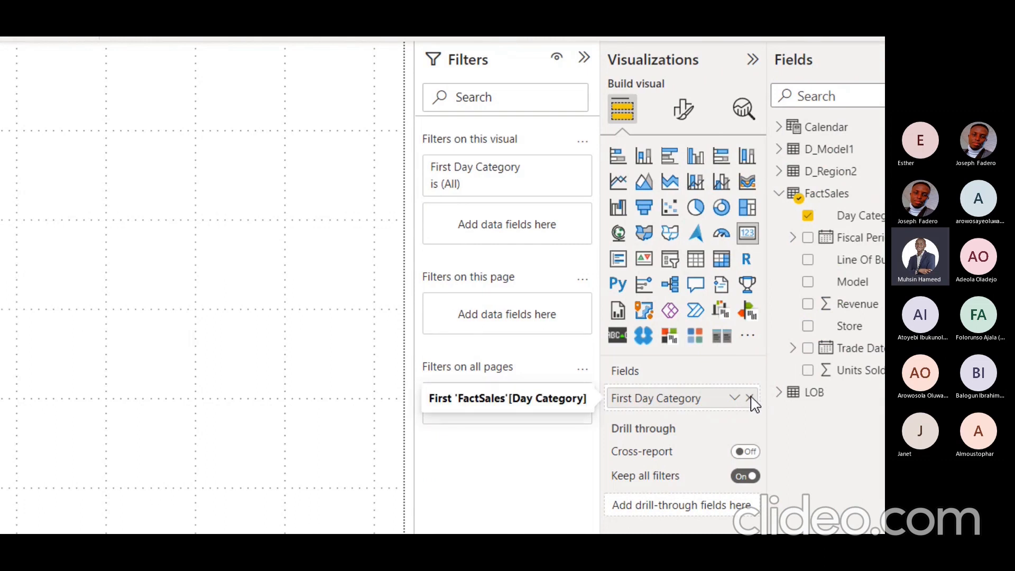
Replace Day Category with Revenue in the second card and summarize the field by Average
left_click(751, 398)
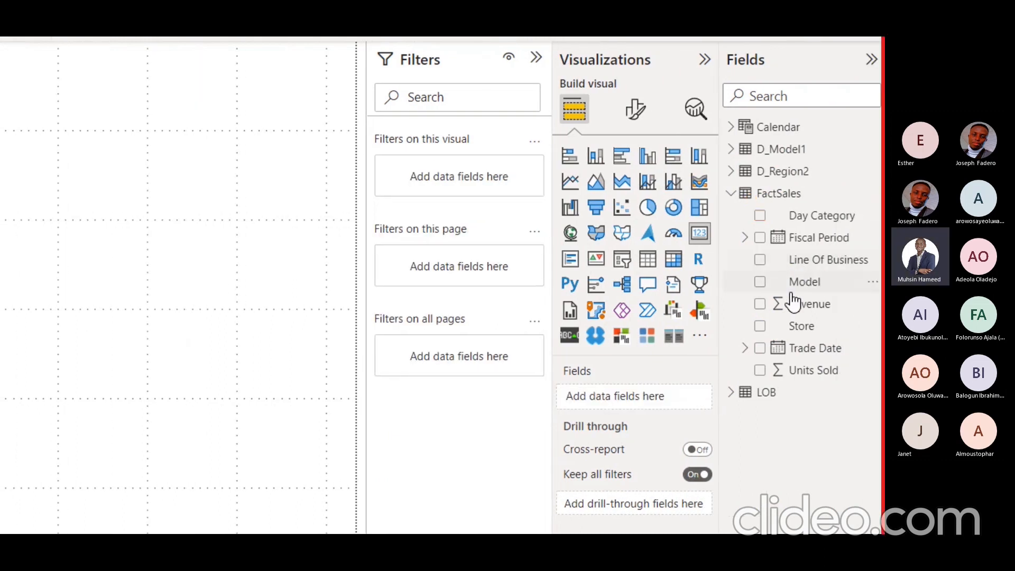
left_click(759, 304)
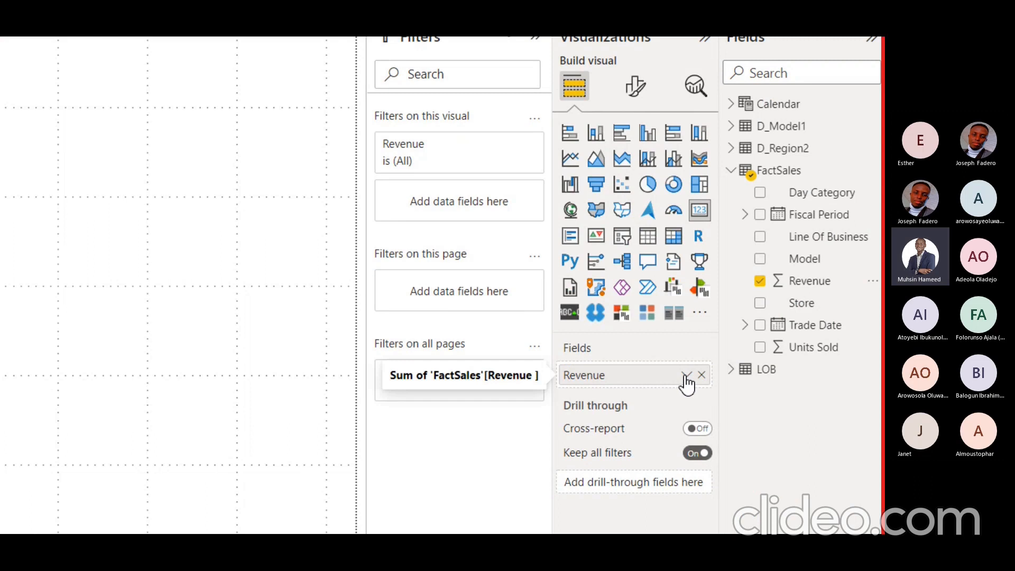
left_click(686, 382)
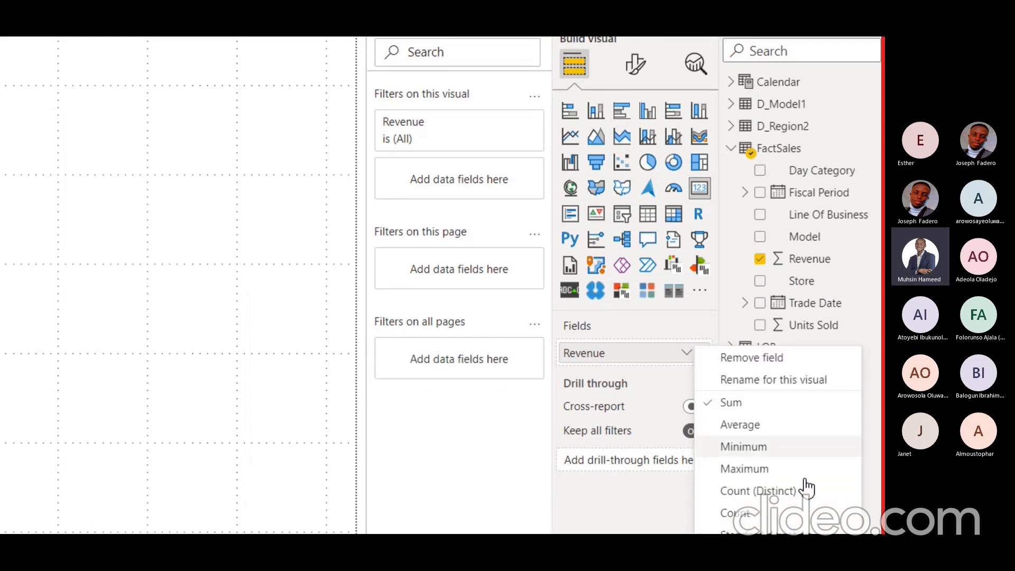
scroll(804, 483, "down", 2)
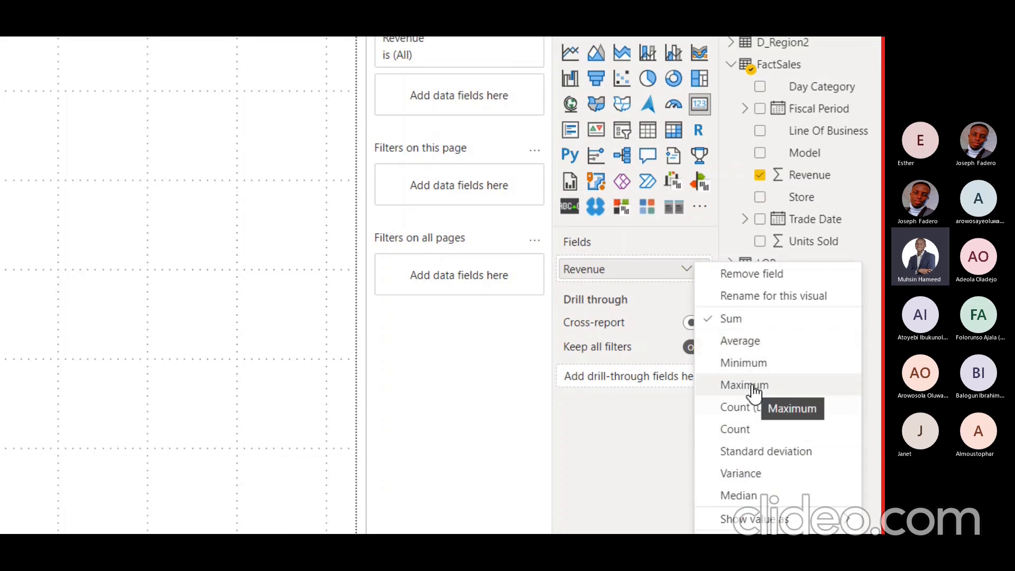
left_click(748, 343)
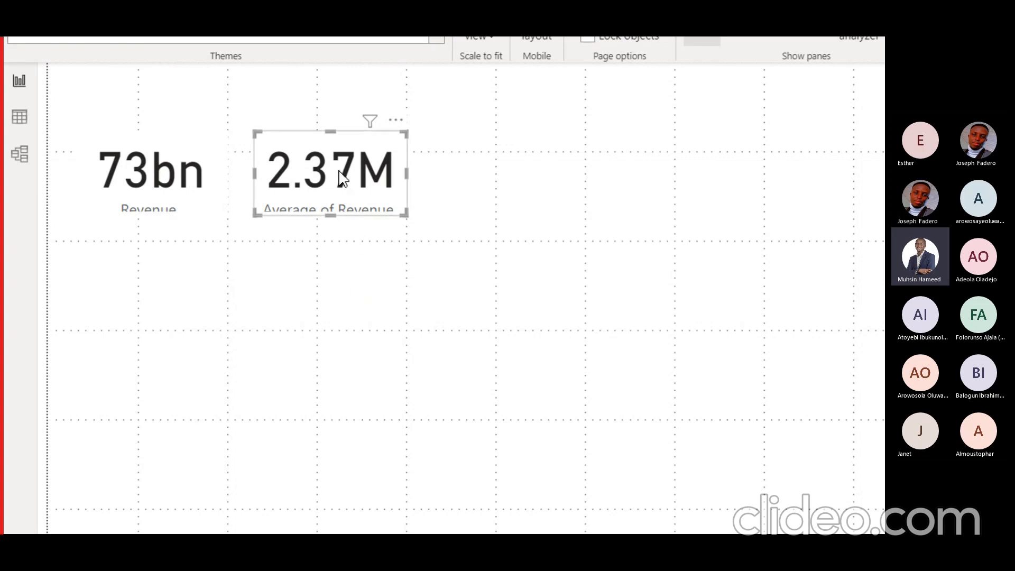
Place a copy of the Average of Revenue card beside the original and summarize its Revenue field by Minimum
left_click_drag(341, 179, 531, 164)
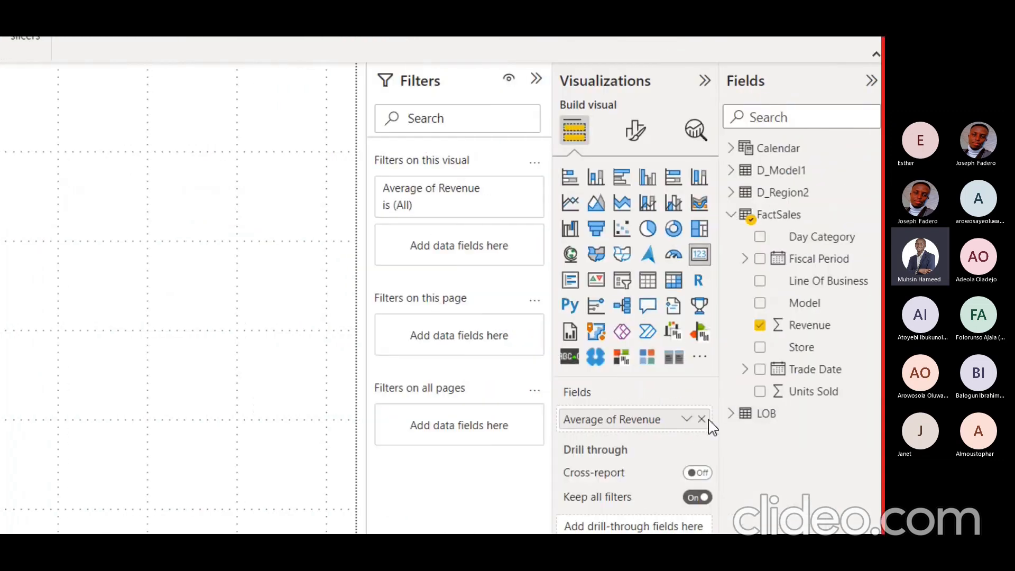
left_click(686, 419)
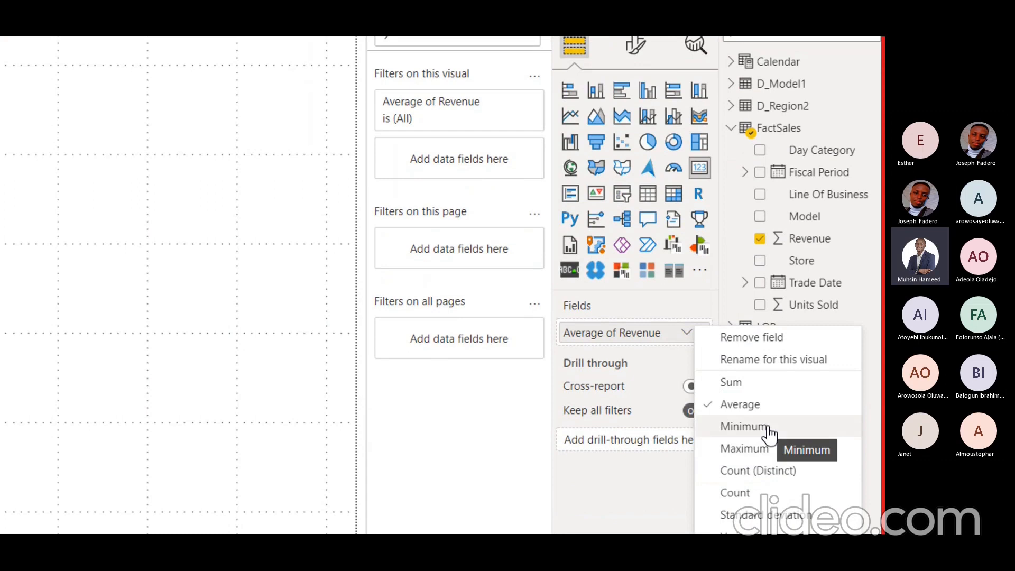
left_click(769, 428)
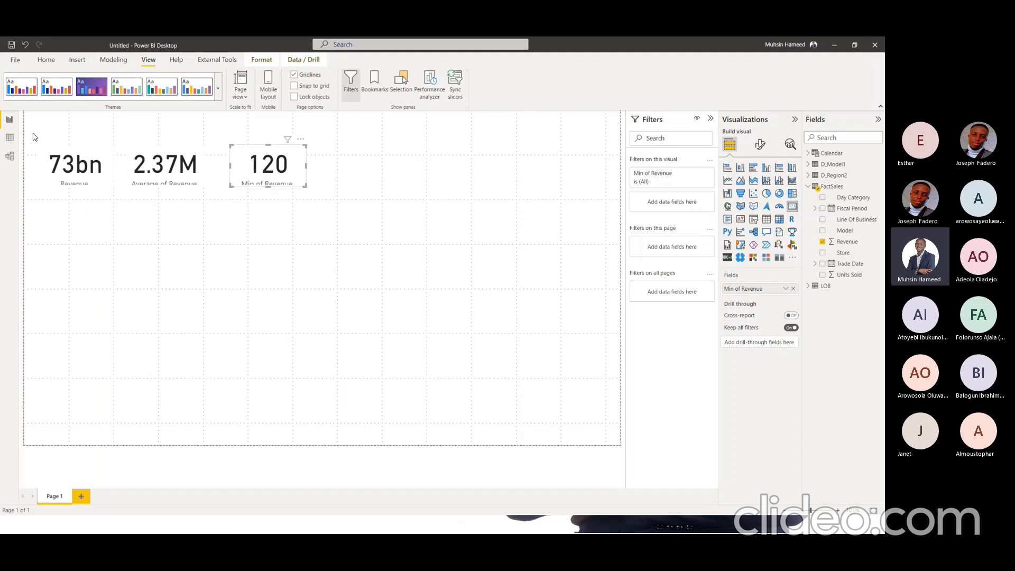
Duplicate all three revenue cards together and place the copies in the same row, to the right of the originals
left_click_drag(35, 137, 340, 226)
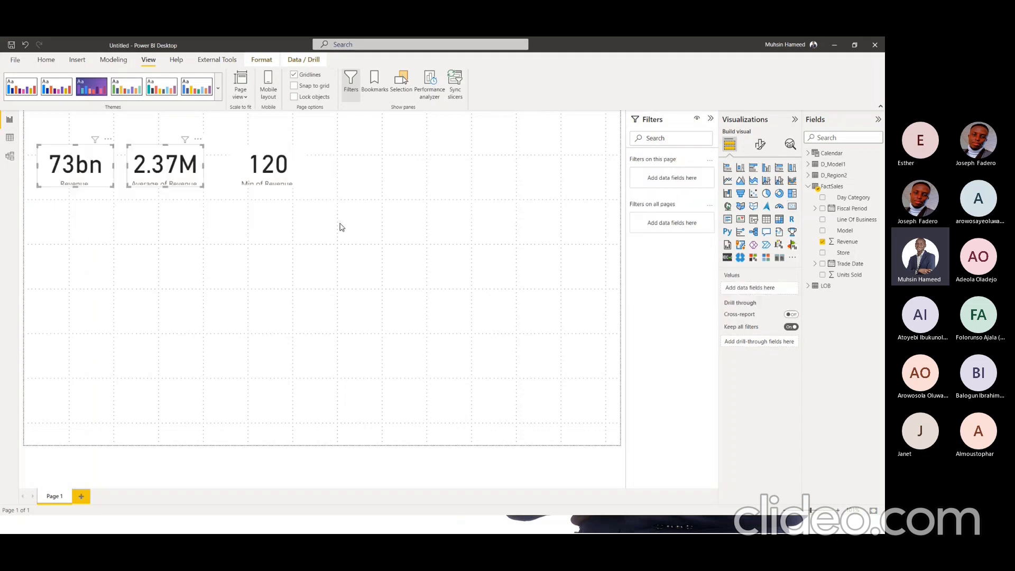
left_click(273, 176)
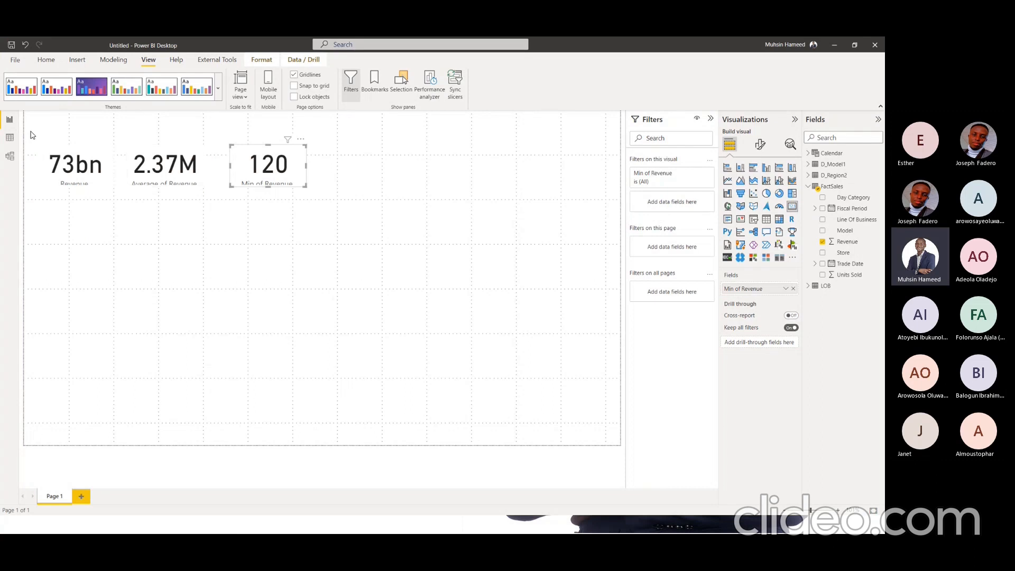
left_click_drag(31, 132, 469, 270)
left_click(281, 186, "ctrl")
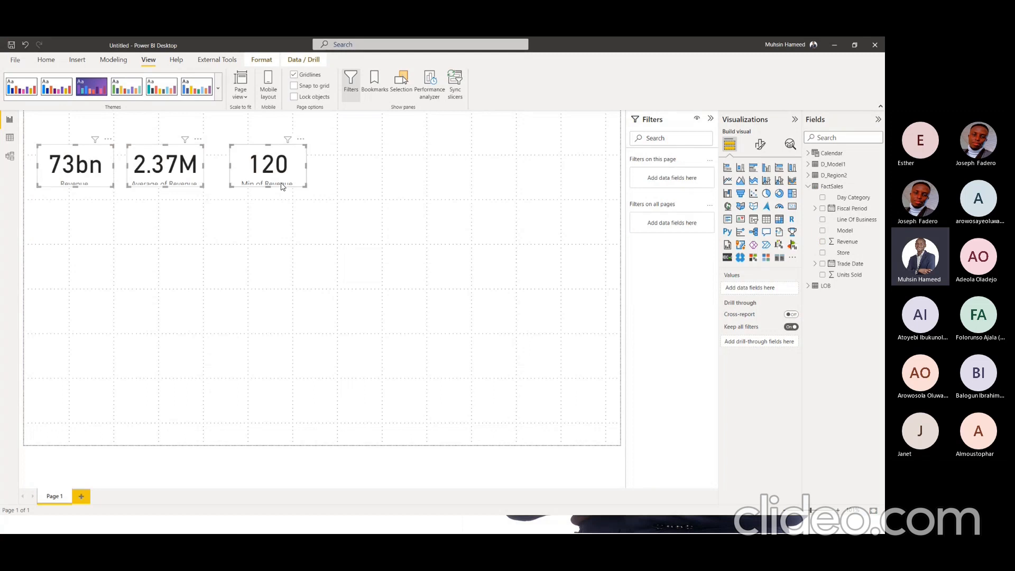
key("ctrl+c")
key("ctrl+v")
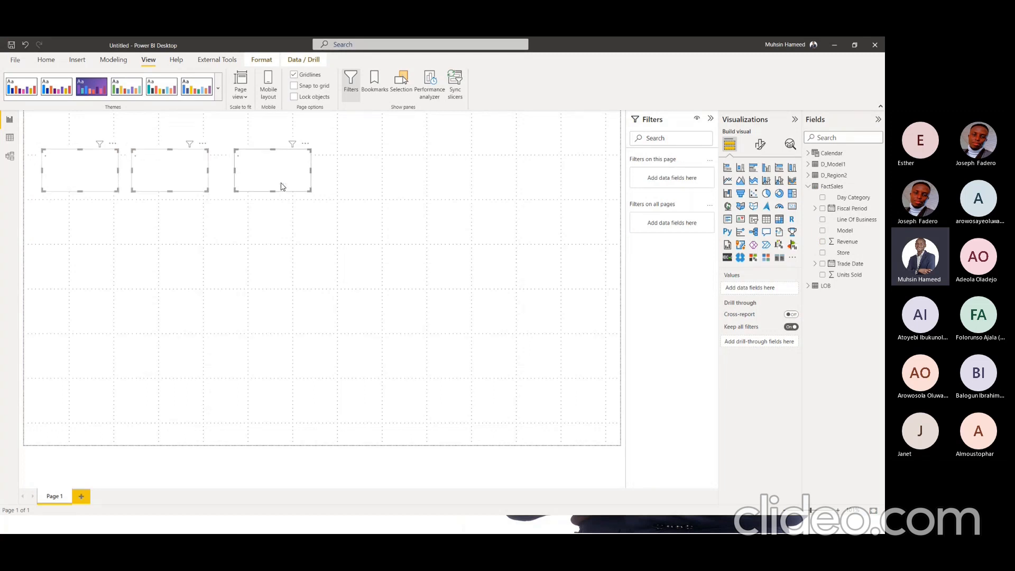
left_click_drag(282, 186, 565, 179)
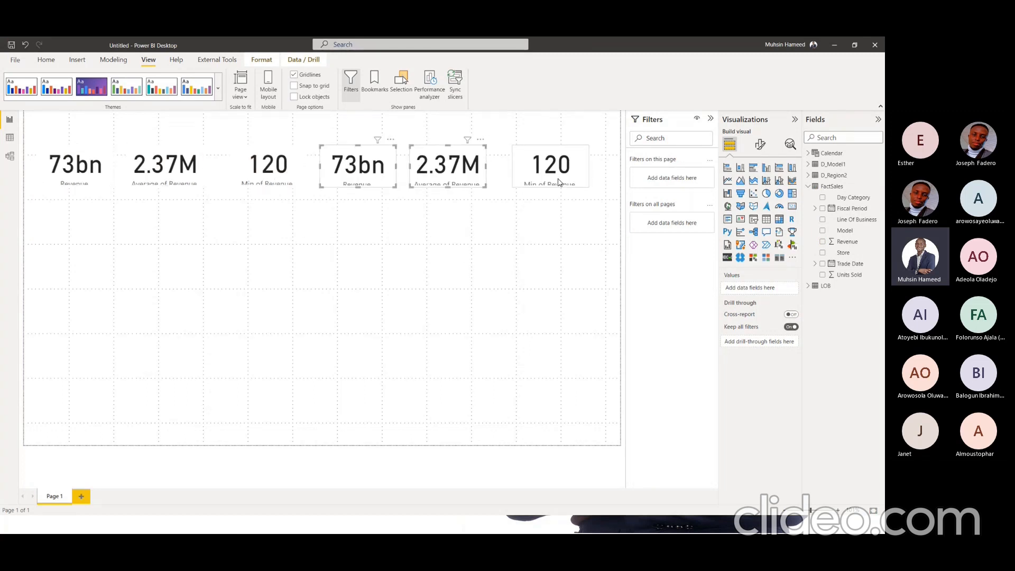
left_click(564, 182)
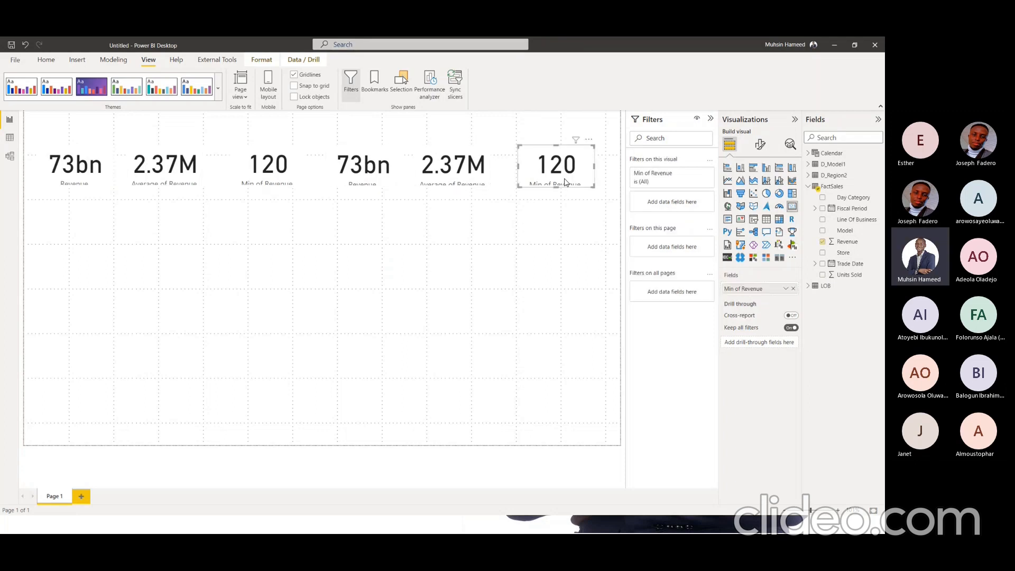
left_click(500, 239)
Replace Revenue with the Units Sold field of FactSales in the fourth card
left_click(400, 185)
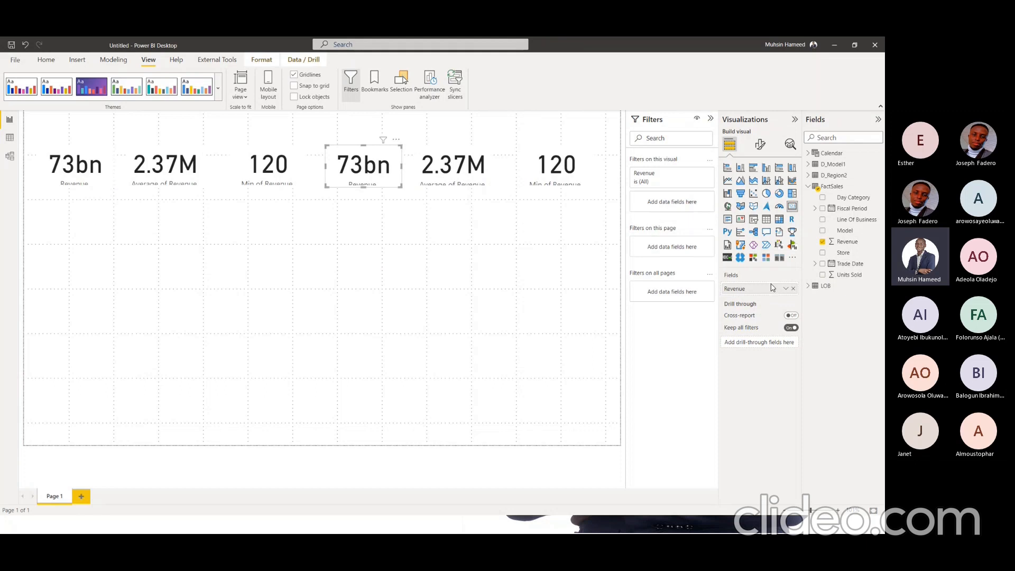
left_click(792, 289)
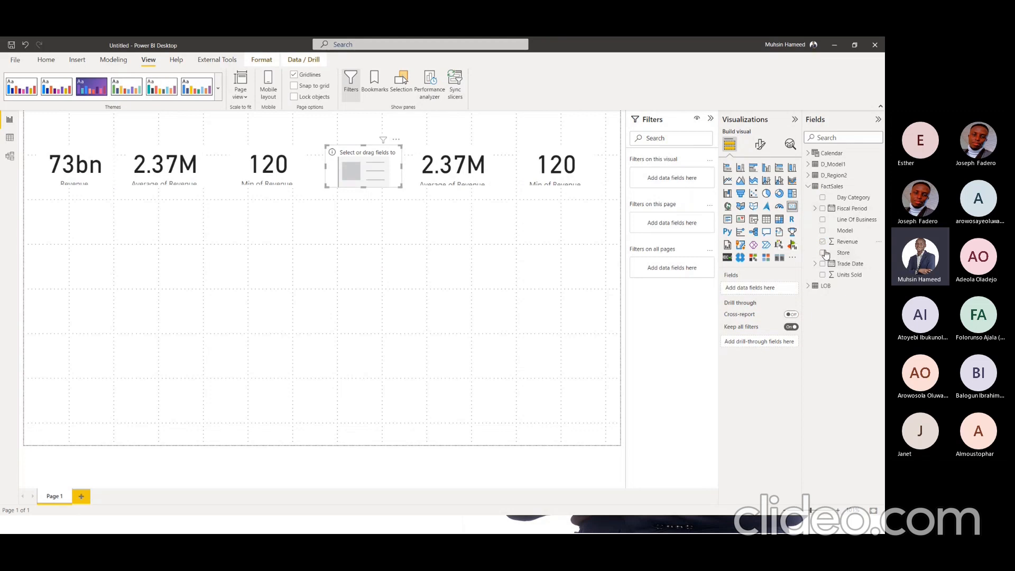
left_click(822, 275)
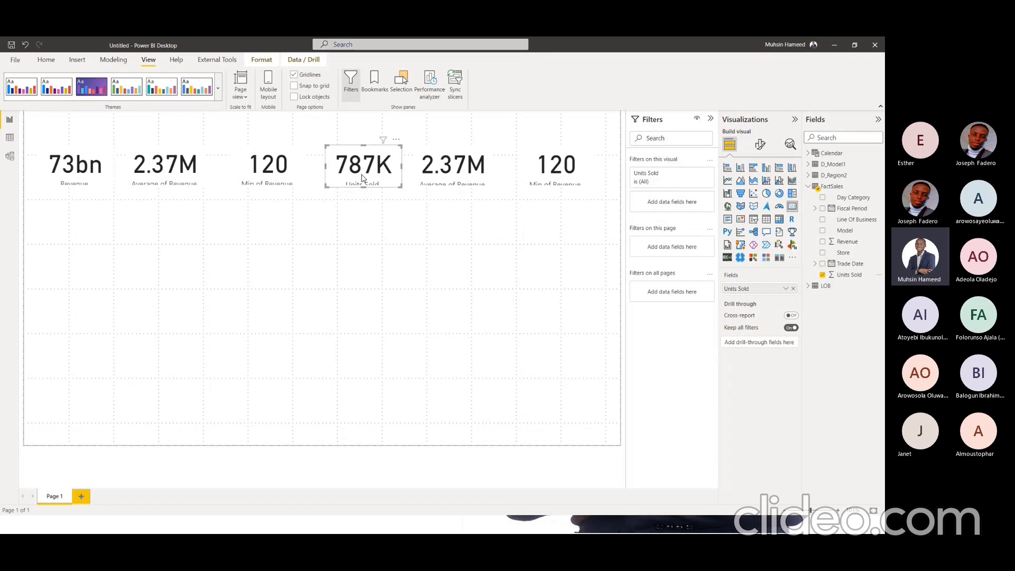
Replace Average of Revenue with Units Sold in the fifth card and summarize the field by Average
left_click(431, 183)
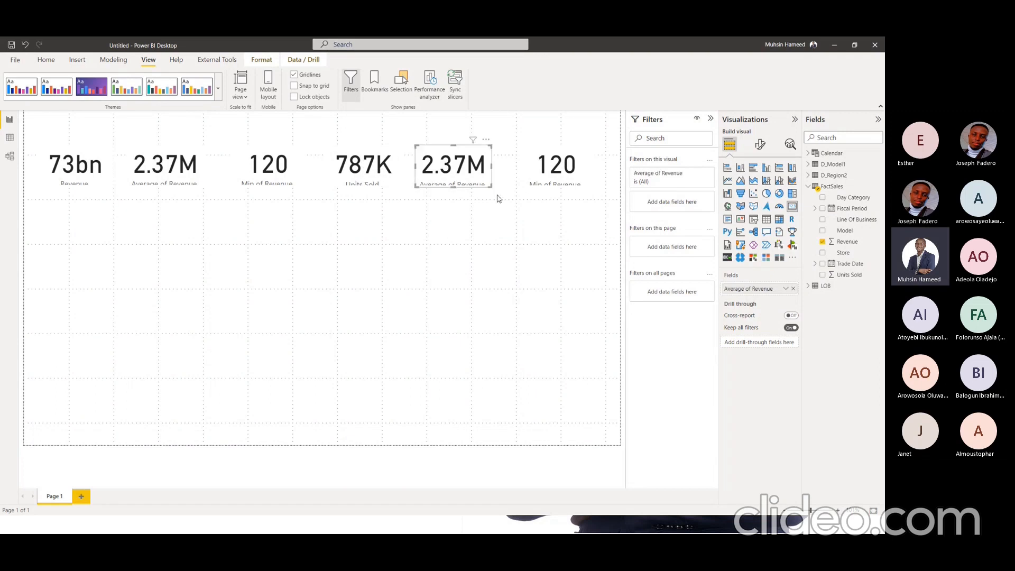
left_click(792, 288)
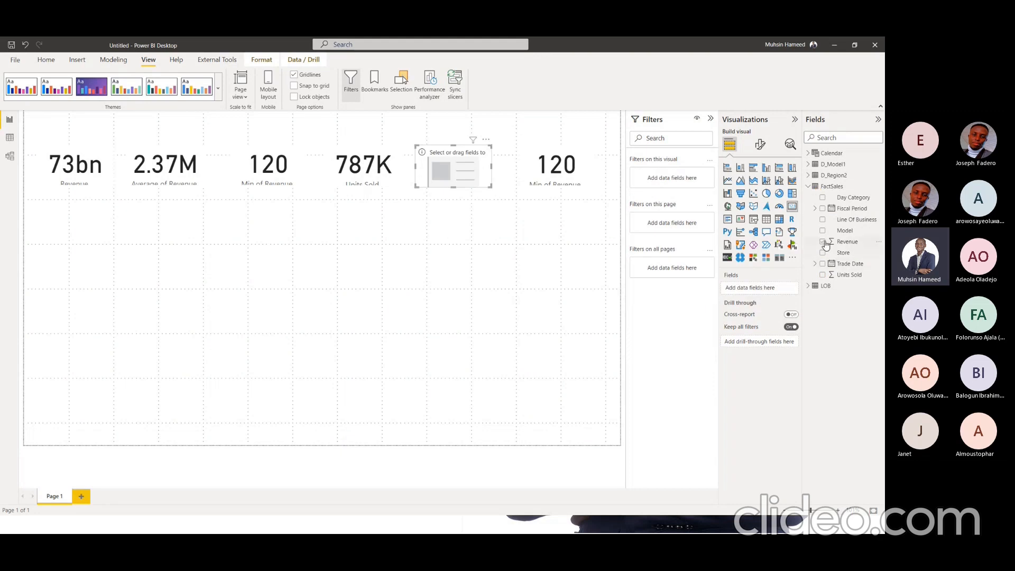
left_click(821, 276)
left_click(785, 288)
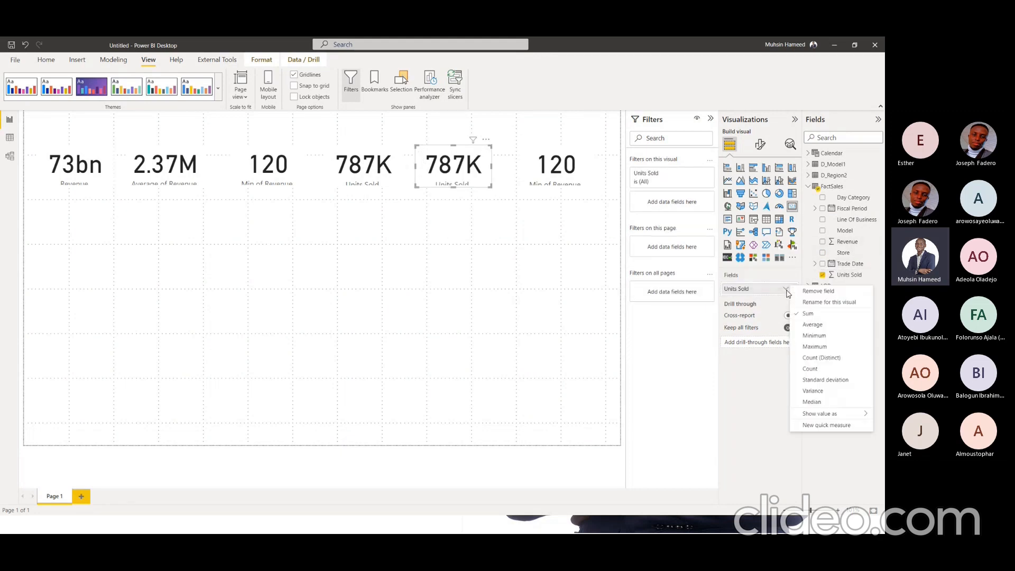
left_click(807, 325)
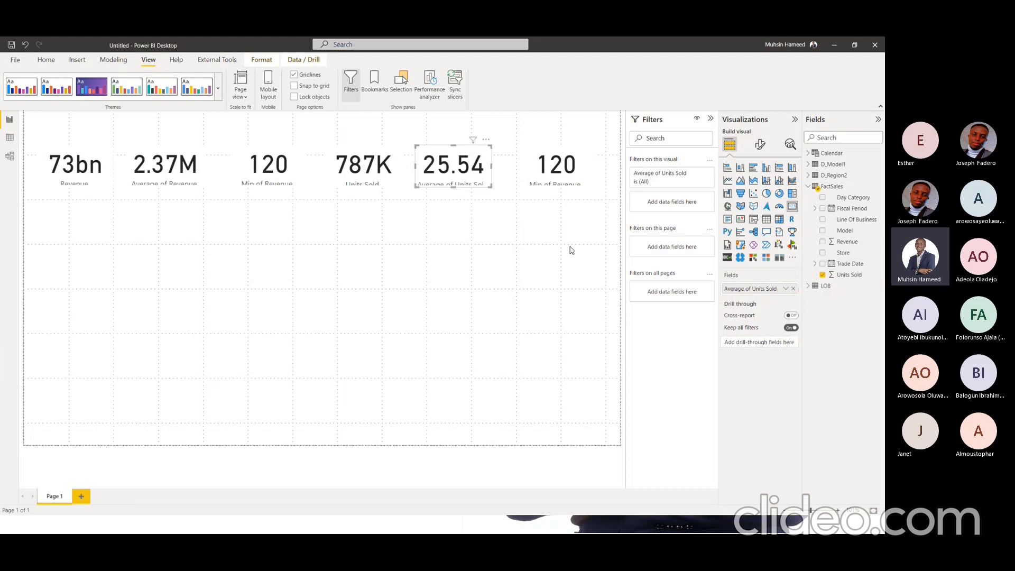
Replace Min of Revenue with Units Sold in the sixth card and summarize the field by Minimum
left_click(566, 182)
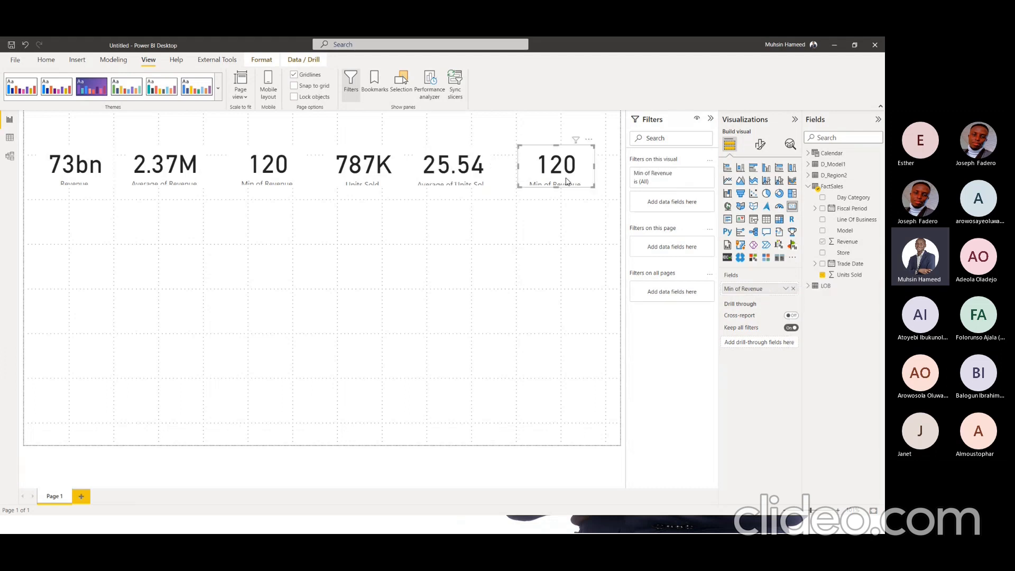
left_click(793, 289)
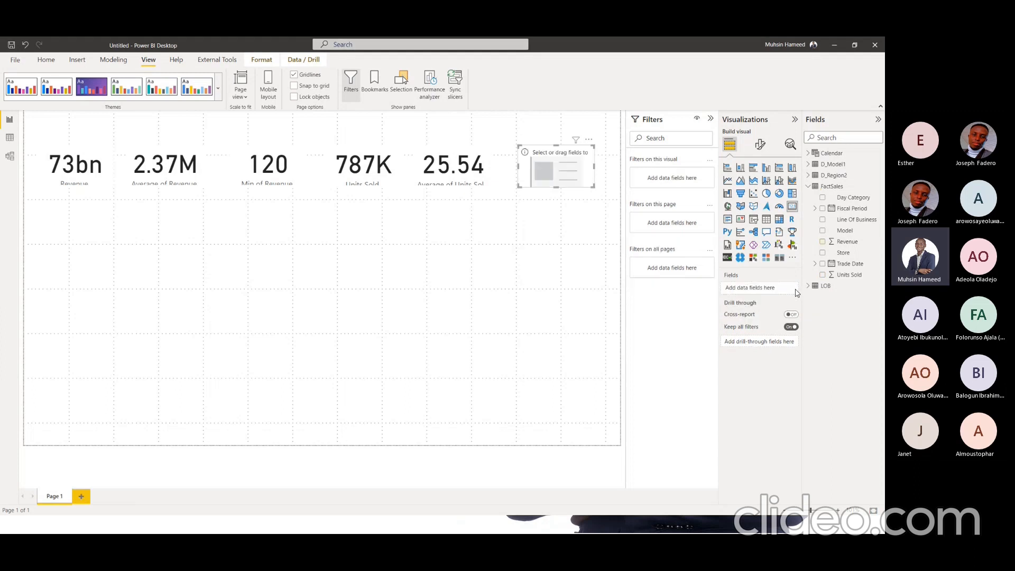
left_click(823, 274)
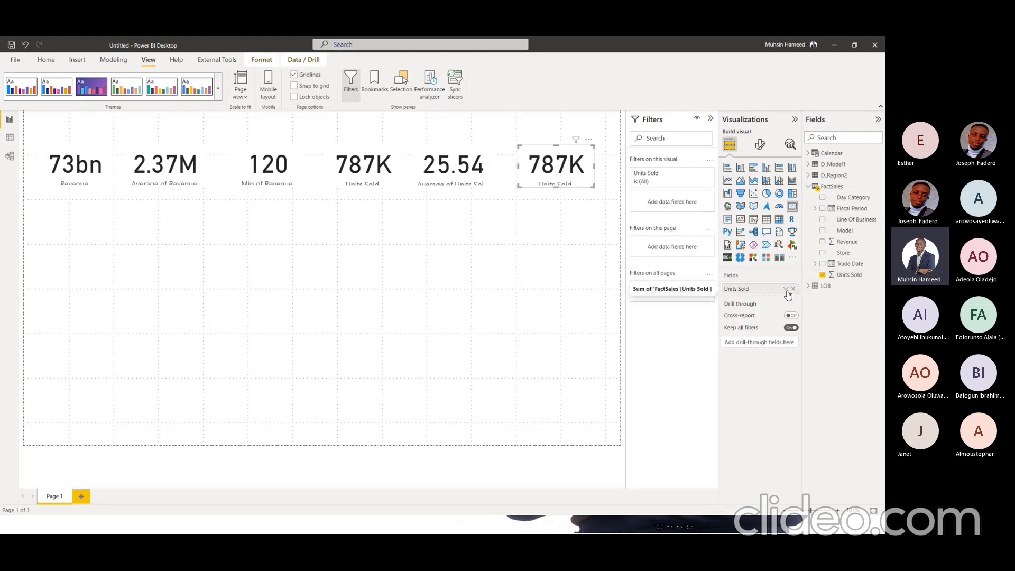
left_click(785, 288)
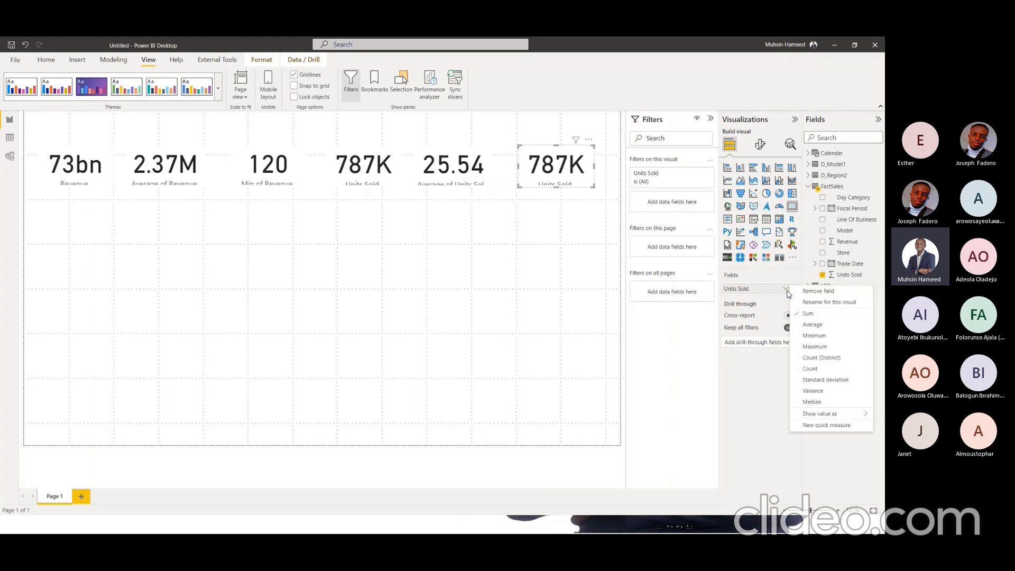
left_click(814, 335)
left_click(537, 277)
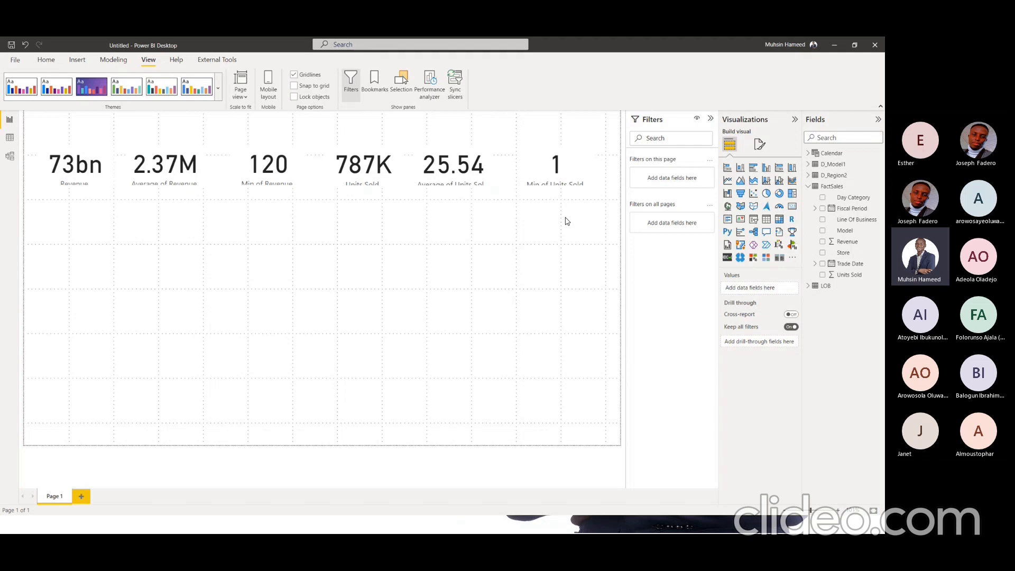
Make the three revenue cards slightly taller and equal in height so their category labels fit fully
left_click(93, 176)
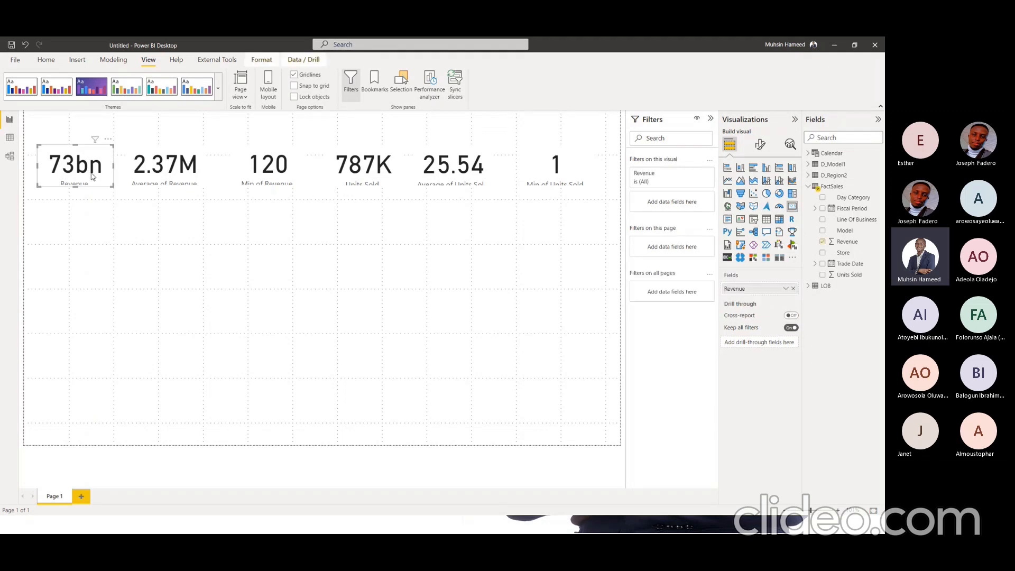
left_click_drag(112, 186, 113, 194)
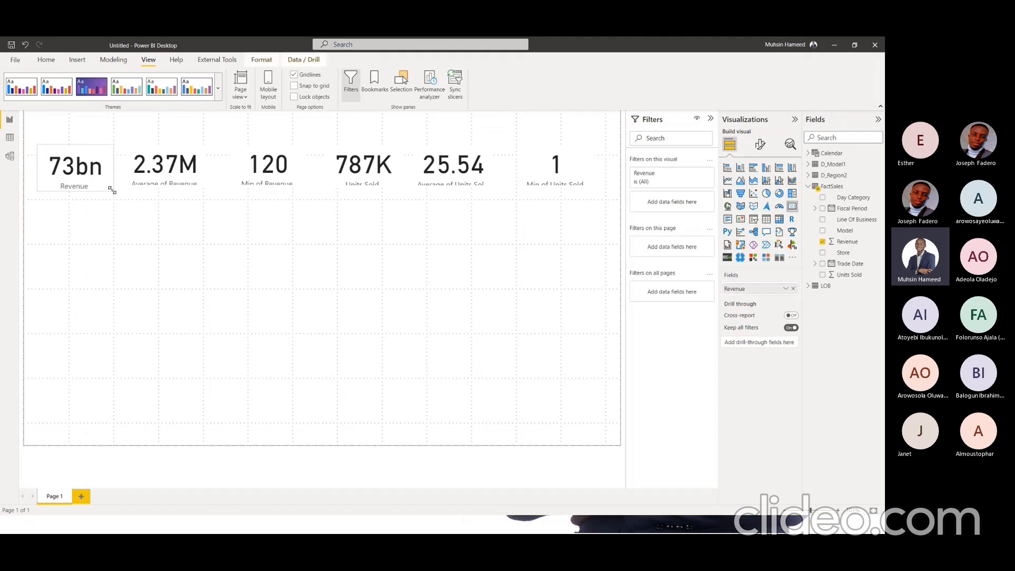
left_click(176, 179)
left_click_drag(202, 187, 202, 192)
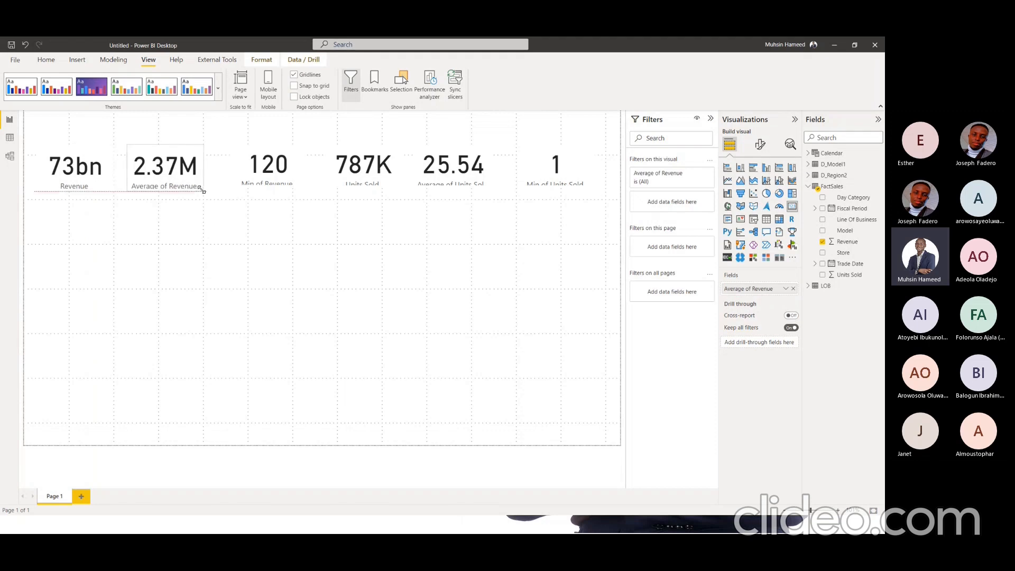
left_click(279, 181)
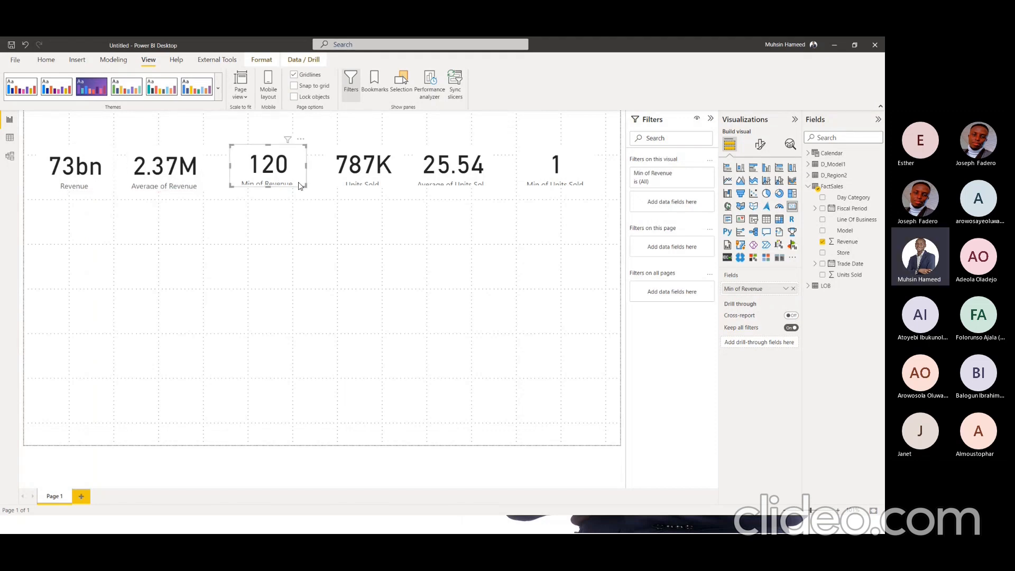
left_click_drag(306, 187, 306, 191)
Make the three Units Sold cards slightly taller, matching the height of the revenue cards
left_click(395, 184)
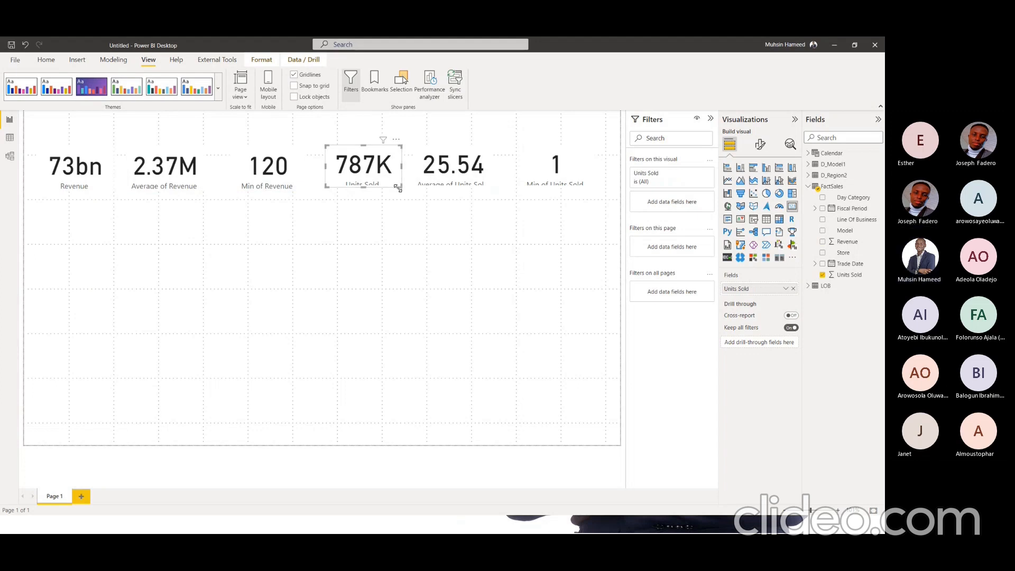
left_click_drag(397, 186, 397, 191)
left_click(488, 184)
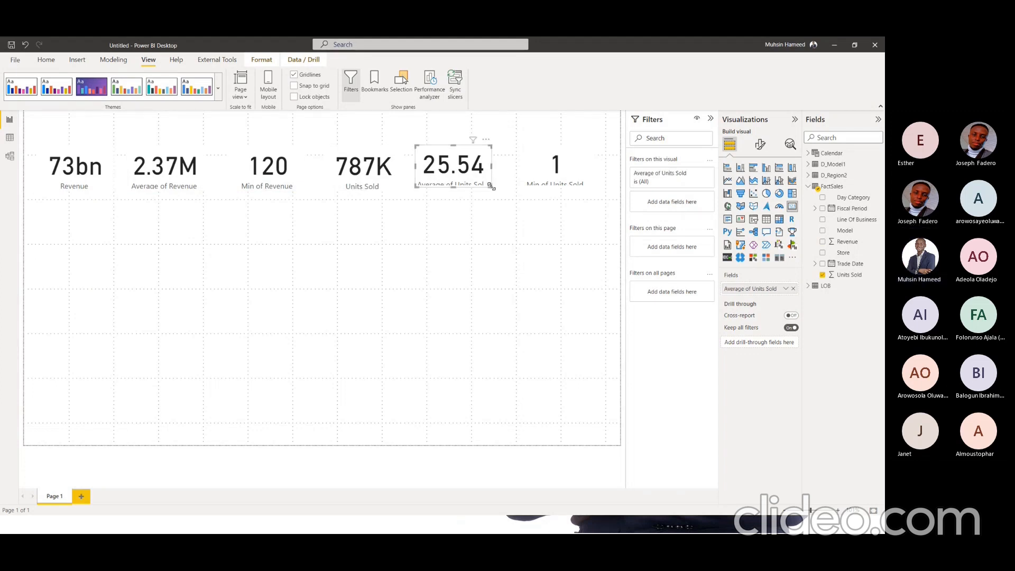
left_click_drag(489, 185, 488, 190)
left_click(539, 187)
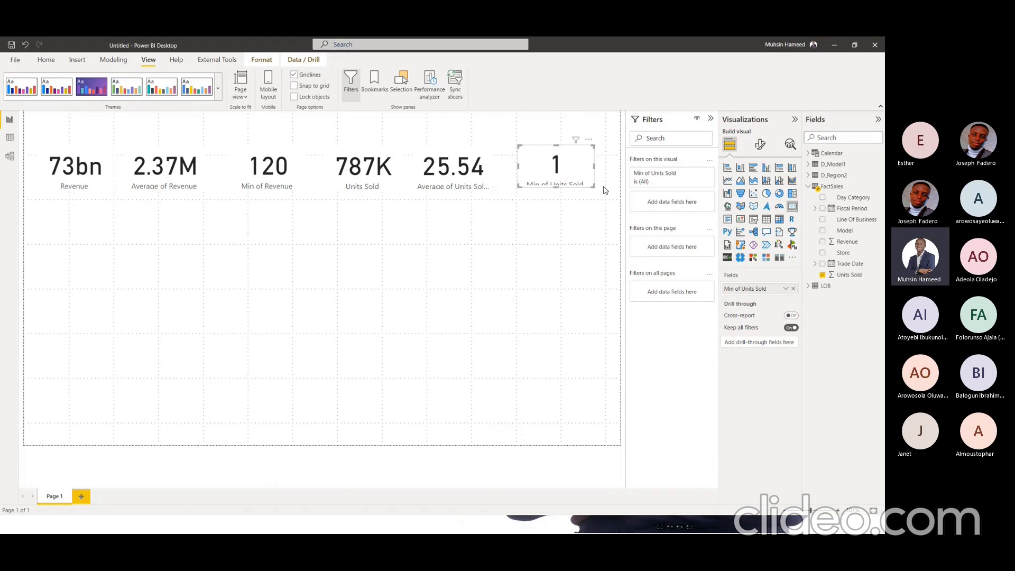
left_click_drag(592, 190, 594, 194)
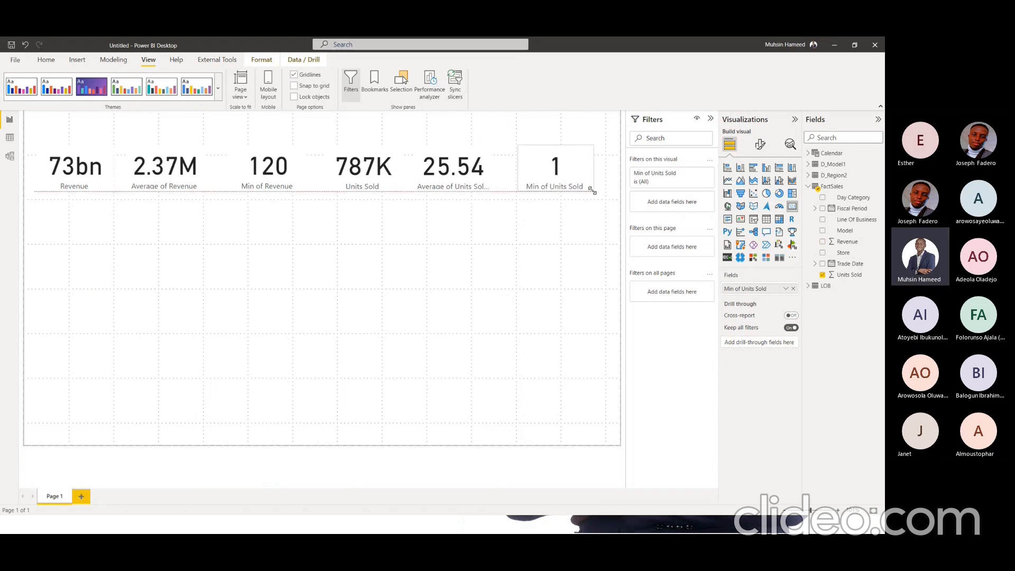
left_click(464, 227)
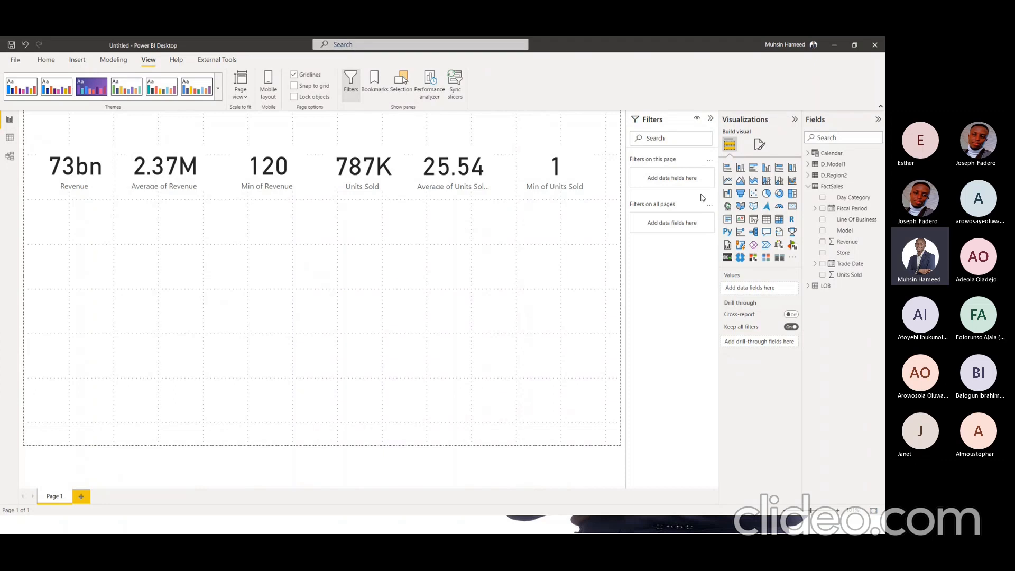
Check the fields of the D_Region2 table, then add an empty stacked bar chart just below the Revenue card
left_click(808, 187)
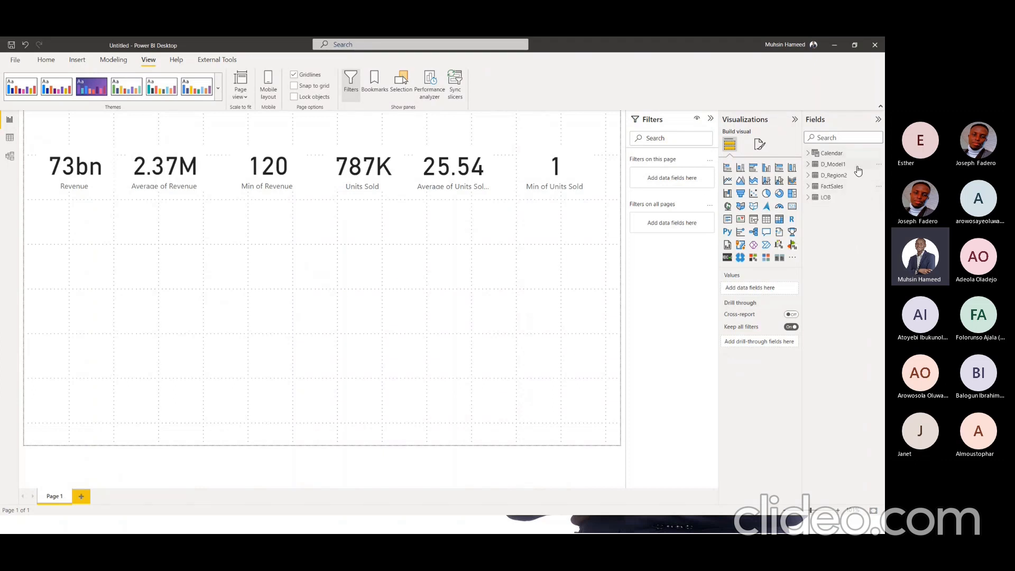
left_click(808, 176)
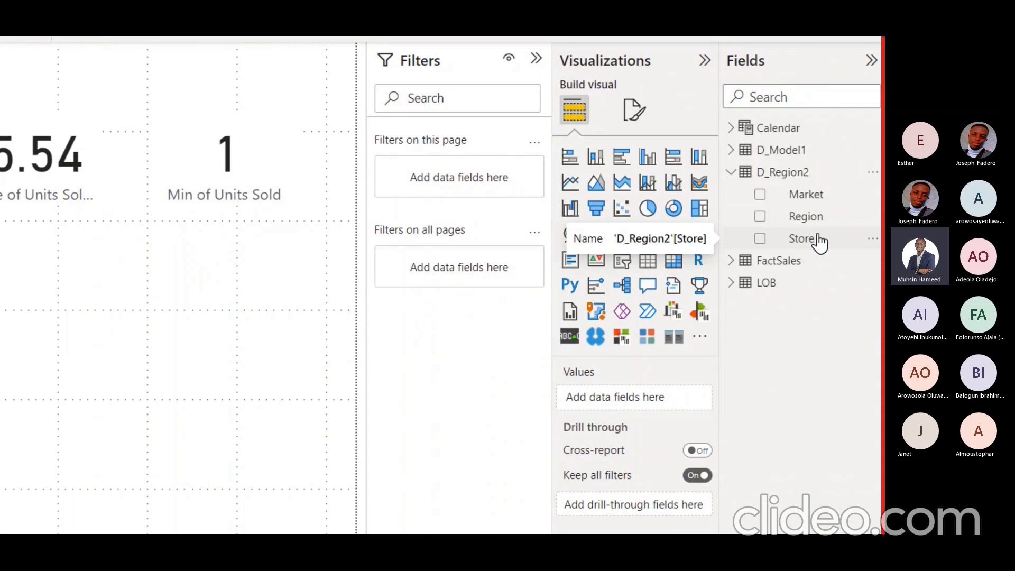
left_click(731, 173)
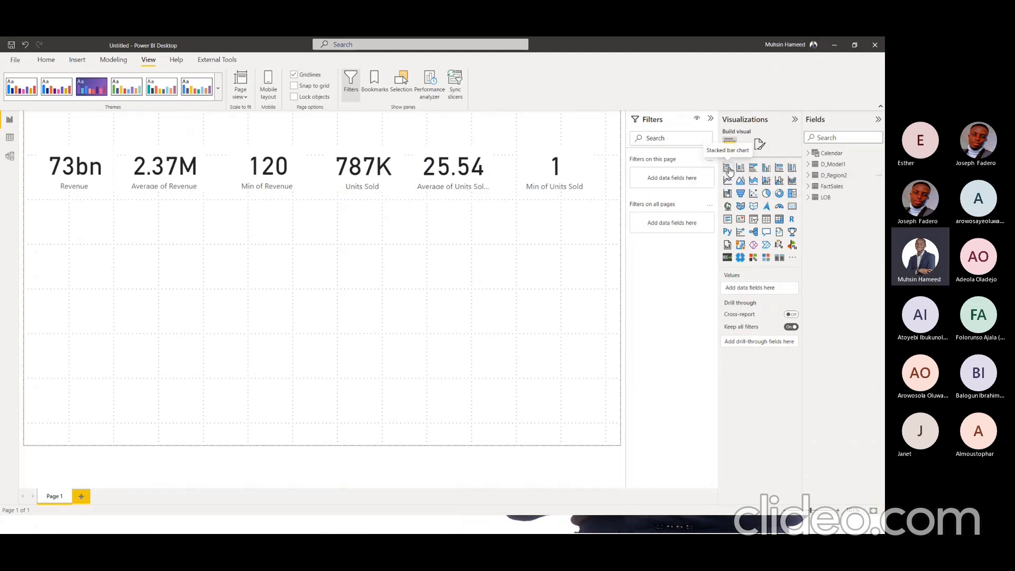
left_click(728, 169)
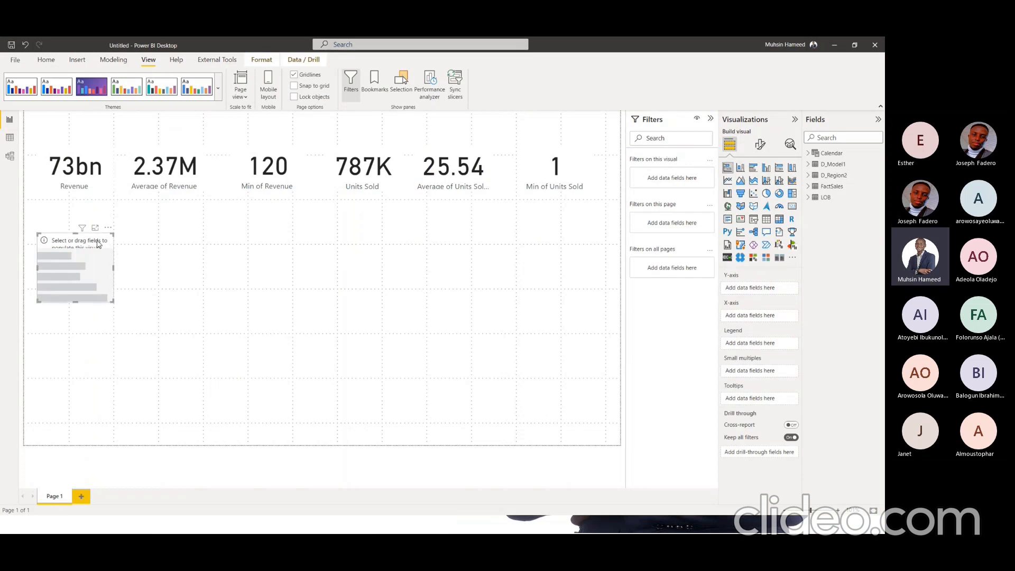
left_click_drag(97, 243, 91, 221)
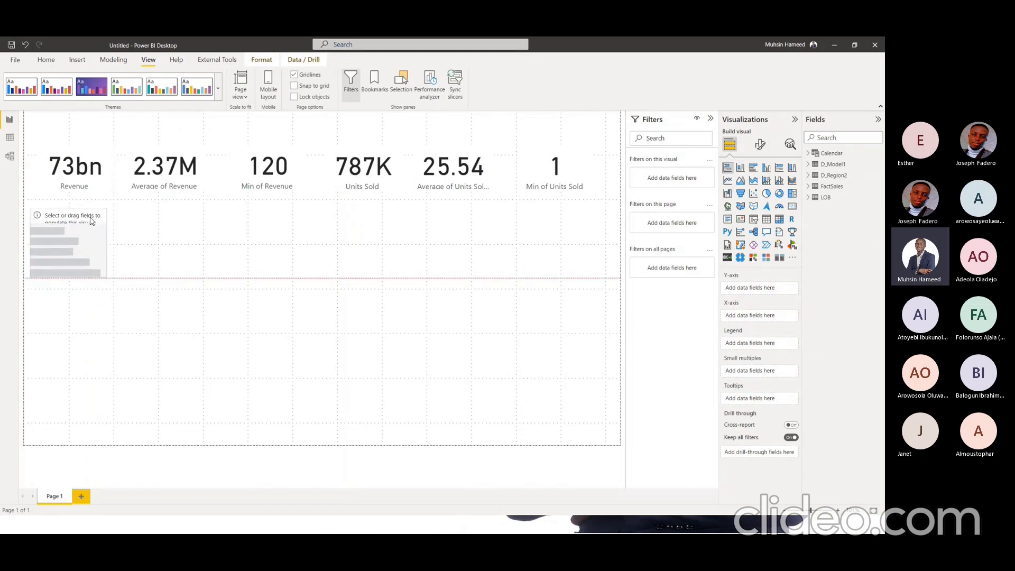
Enlarge the empty chart to span the three revenue cards and keep its type as stacked bar chart
left_click_drag(107, 276, 315, 315)
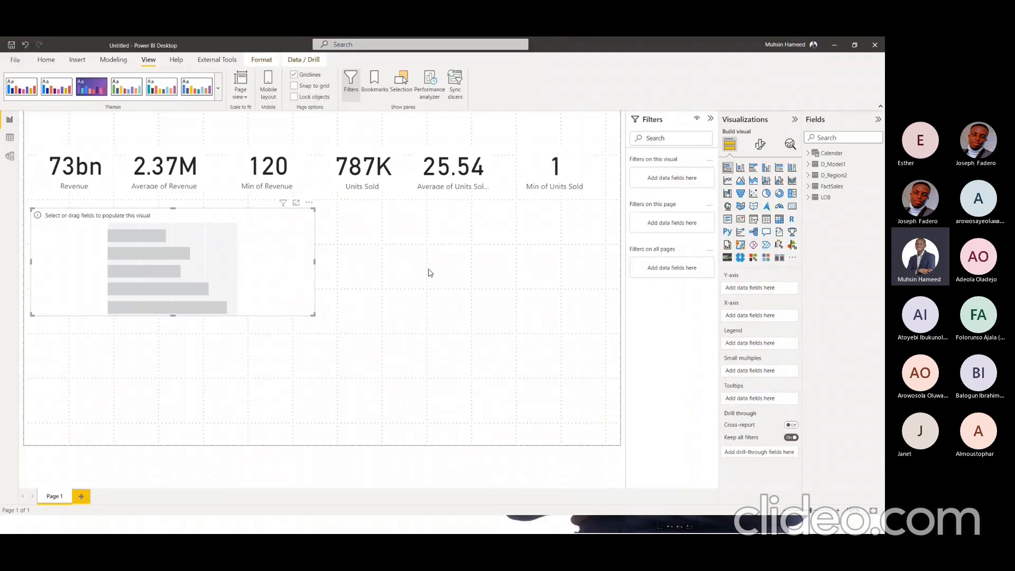
left_click(727, 180)
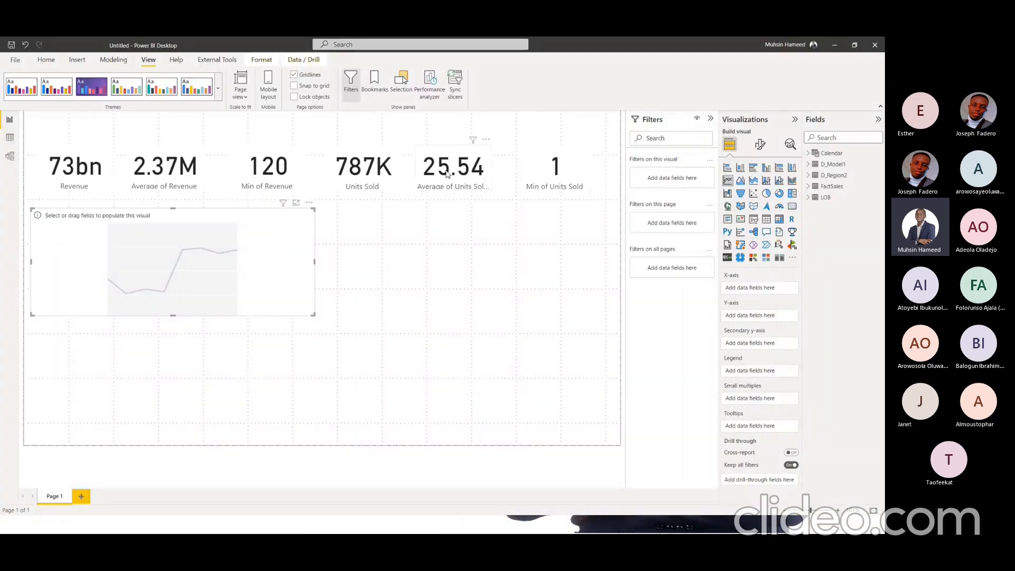
left_click(462, 169)
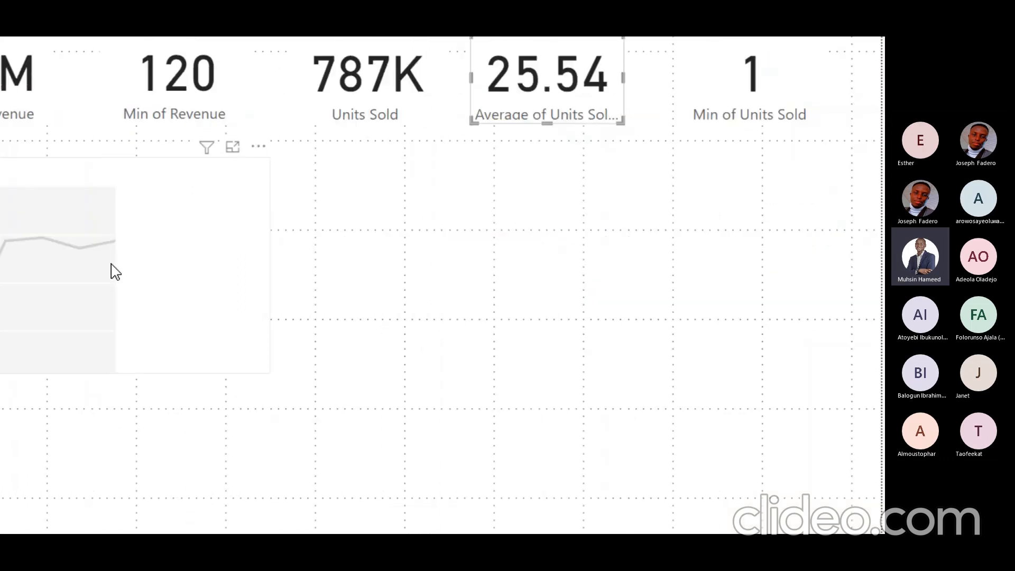
left_click(115, 272)
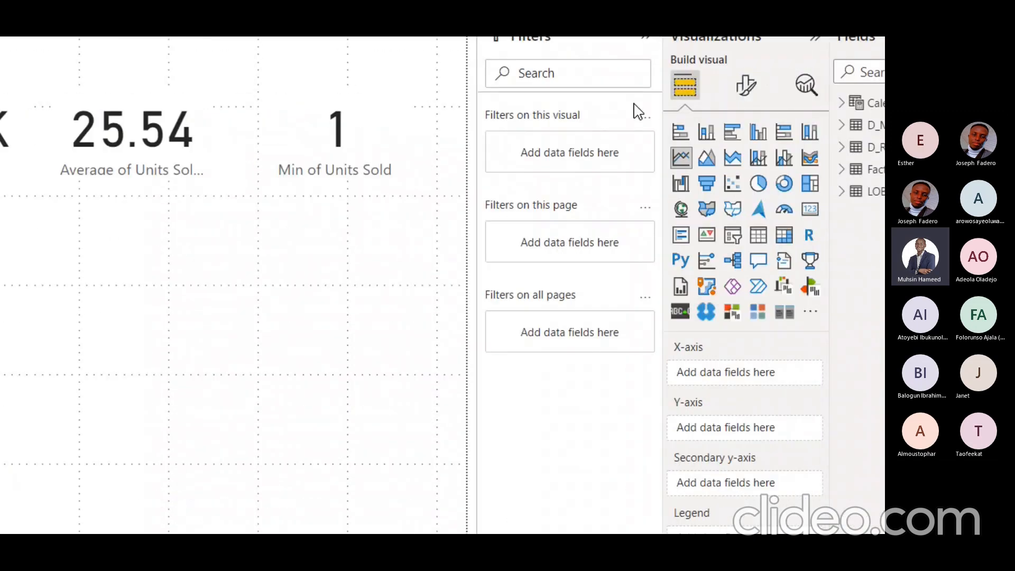
left_click(683, 133)
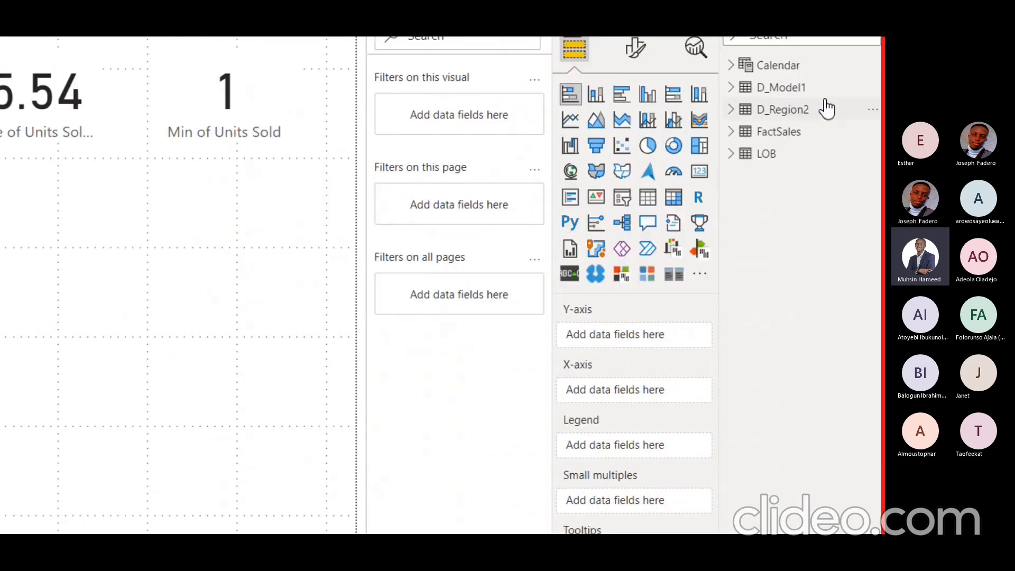
Set the bar chart's Y-axis to Region from D_Region2 and its X-axis to Revenue from FactSales
left_click(729, 118)
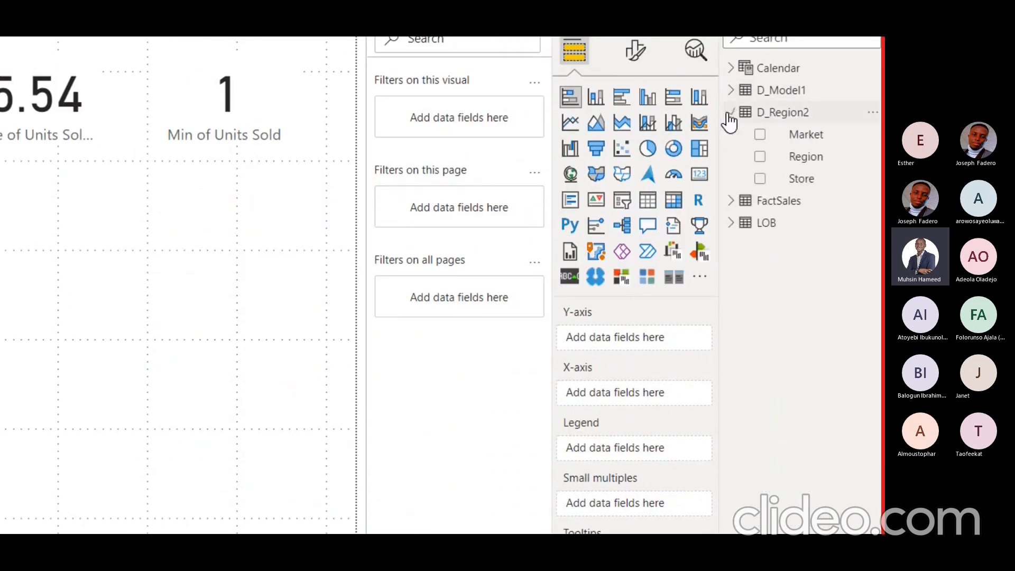
left_click(764, 158)
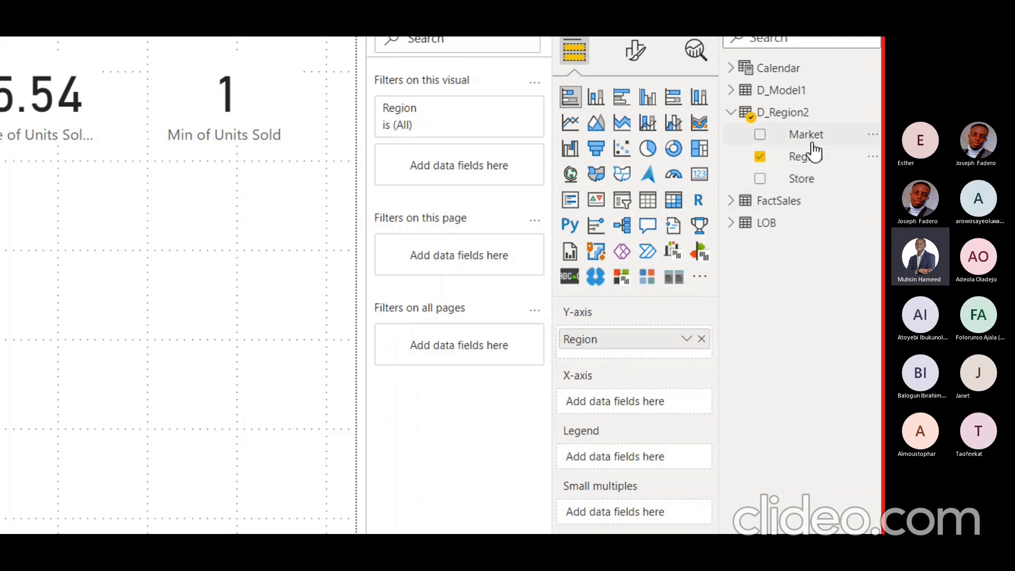
left_click(733, 112)
left_click(730, 134)
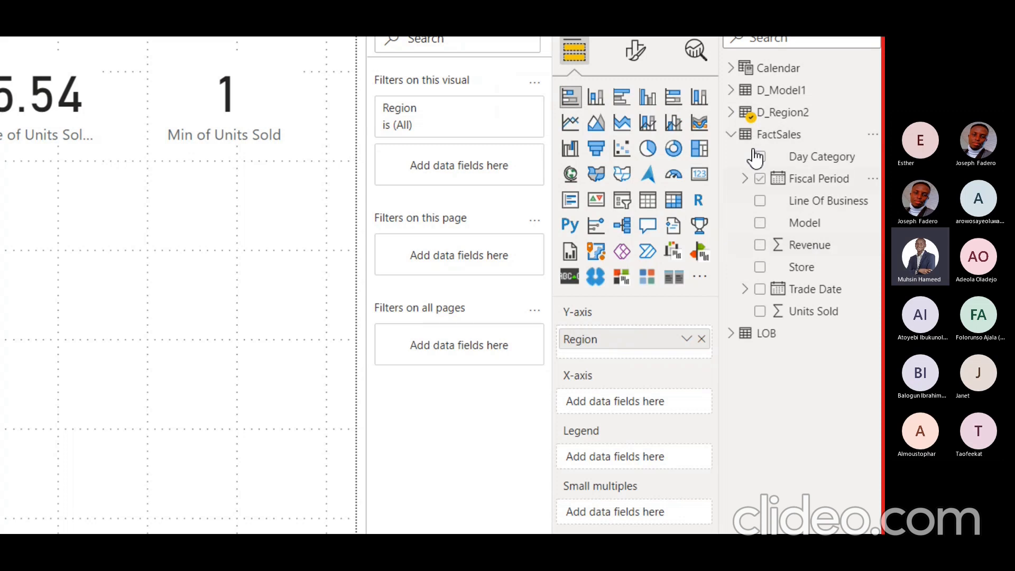
left_click(759, 245)
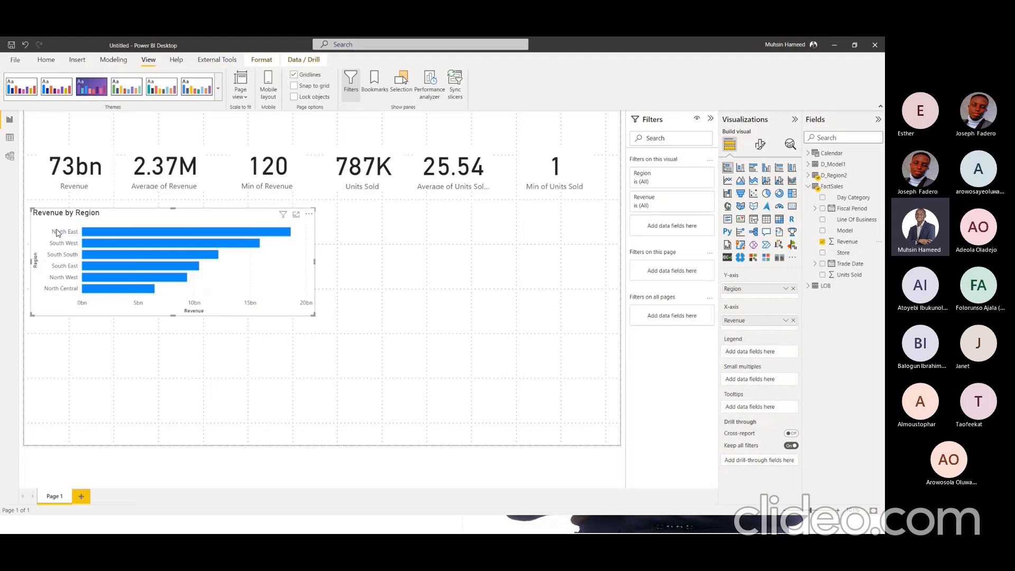
Duplicate the Revenue by Region chart and place the copy directly beneath the original
mouse_move(136, 235)
key("ctrl+c")
key("ctrl+v")
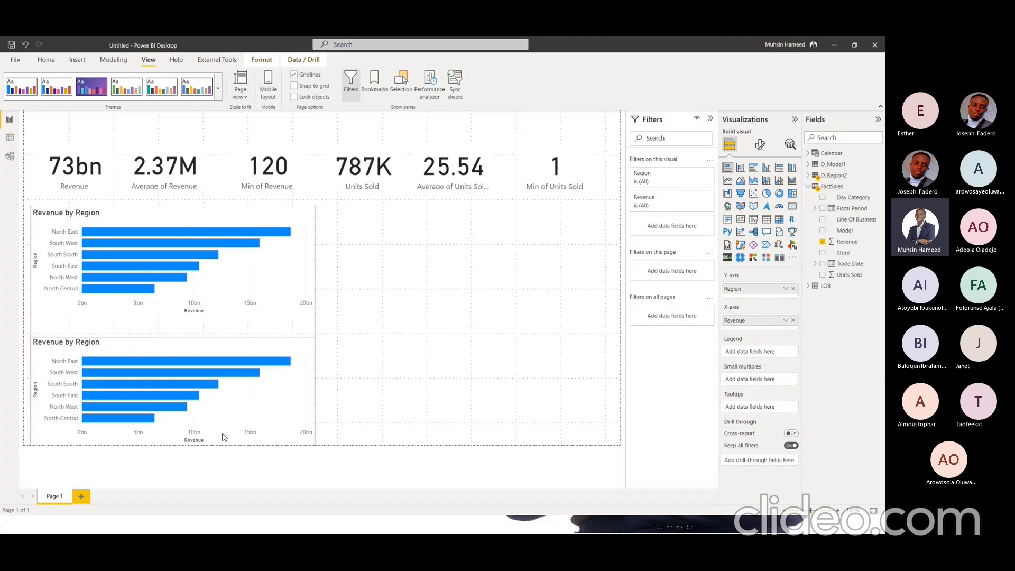
left_click_drag(222, 437, 227, 422)
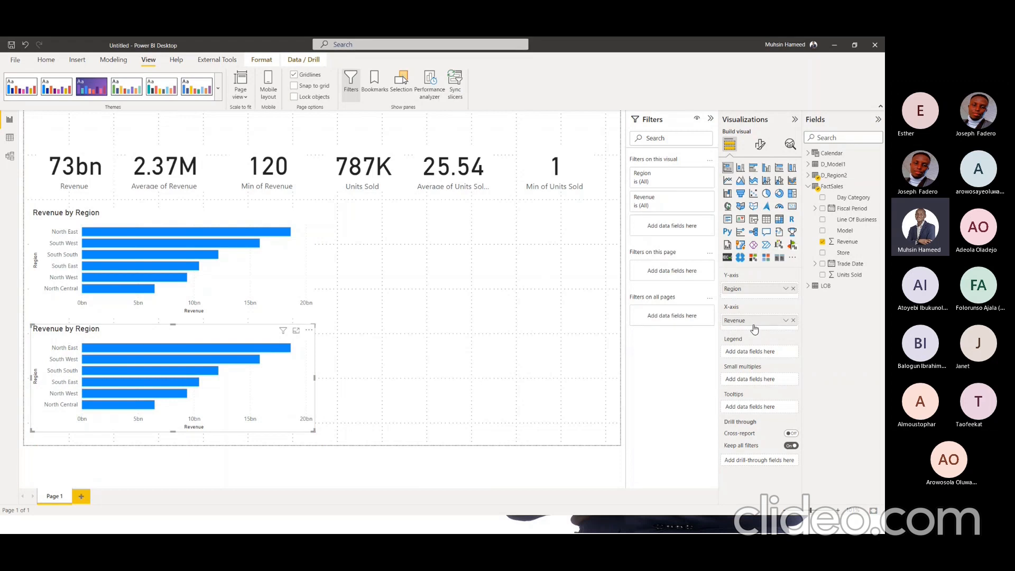
Replace Region with Line of Business from the LOB table on the lower chart's Y-axis
left_click(793, 289)
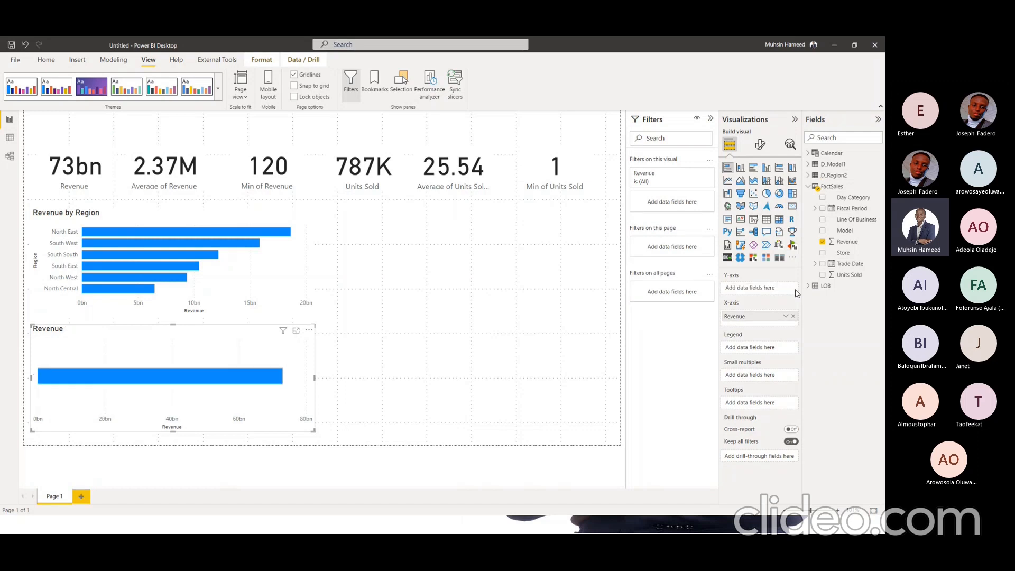
left_click(808, 187)
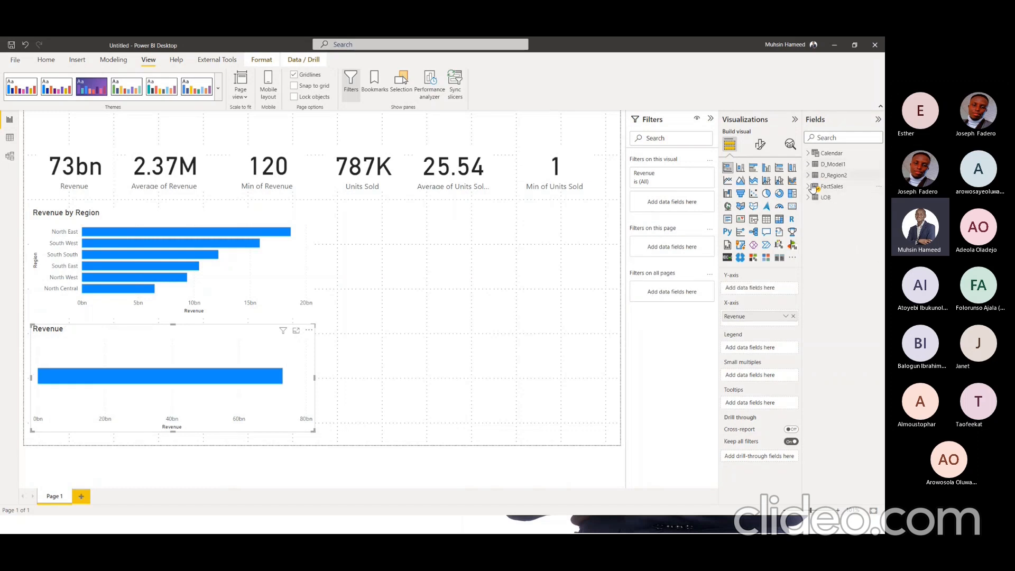
left_click(808, 198)
left_click(822, 209)
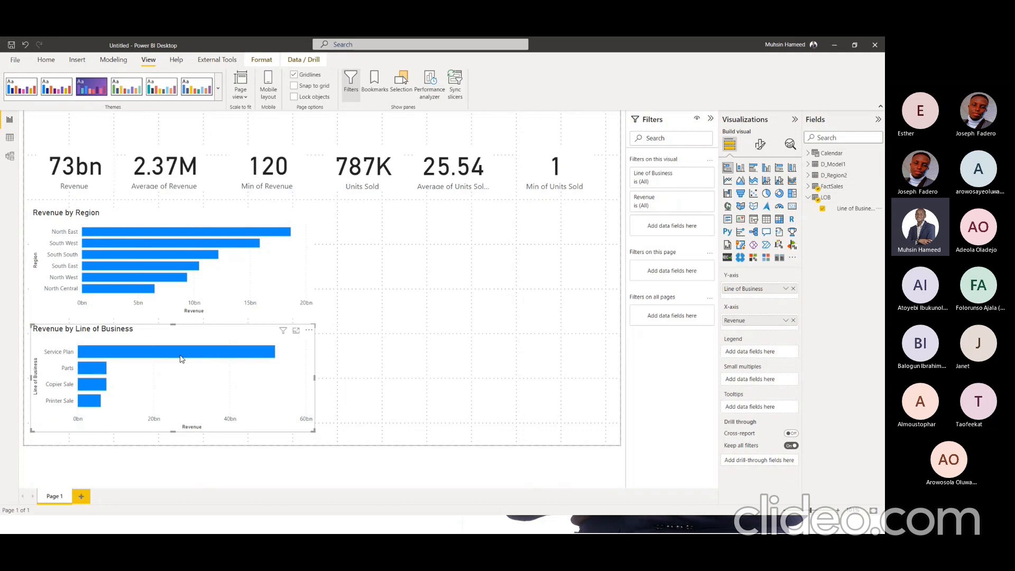
mouse_move(180, 358)
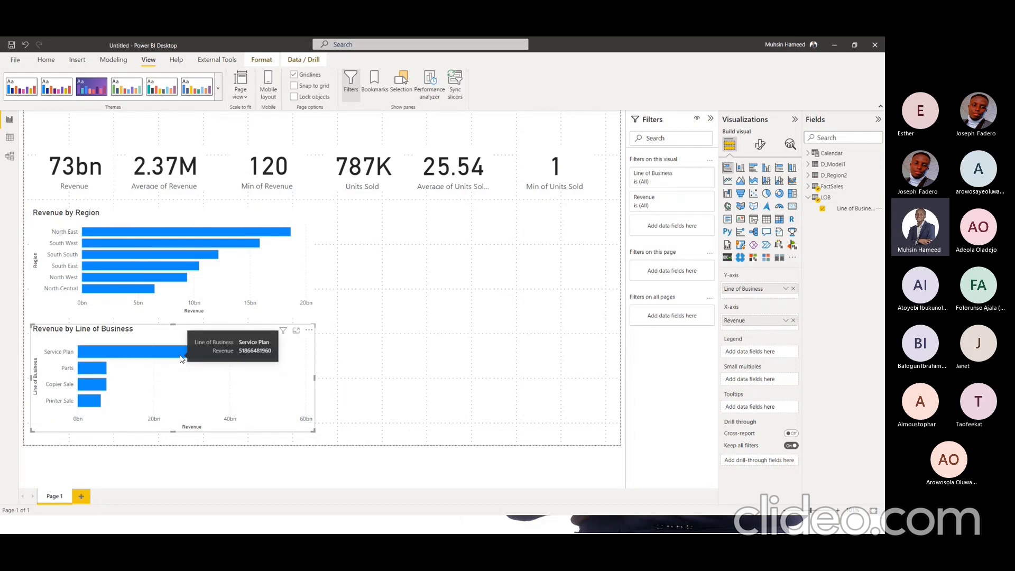
mouse_move(87, 401)
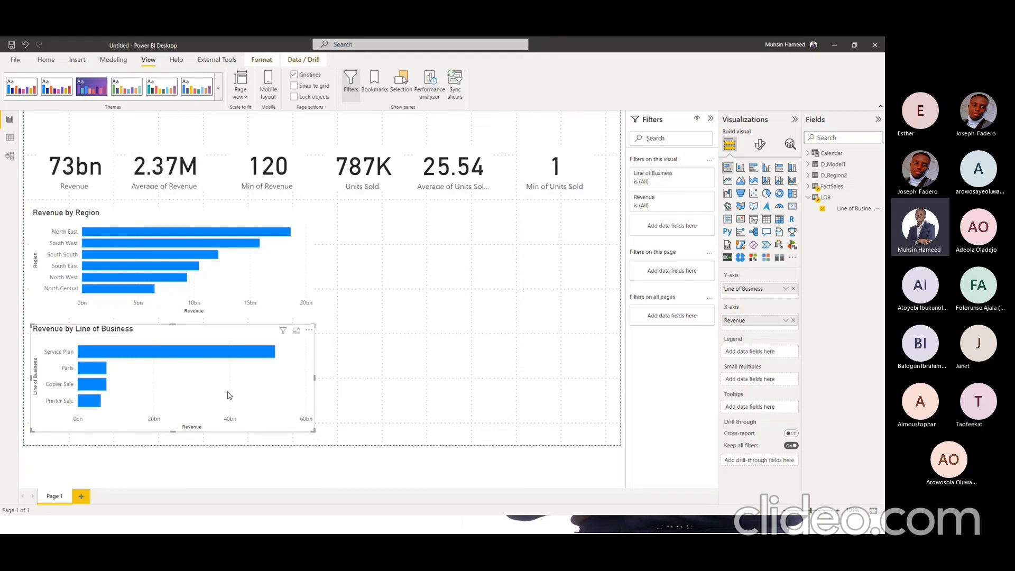
Add an empty line chart beside the Line of Business chart and enlarge it to fill the remaining page width
left_click(343, 380)
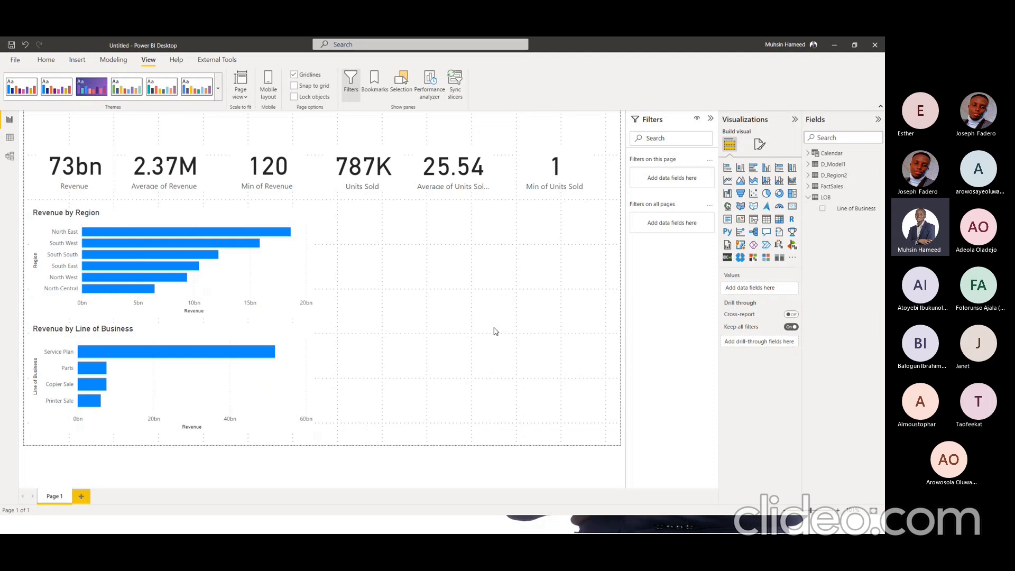
left_click(727, 180)
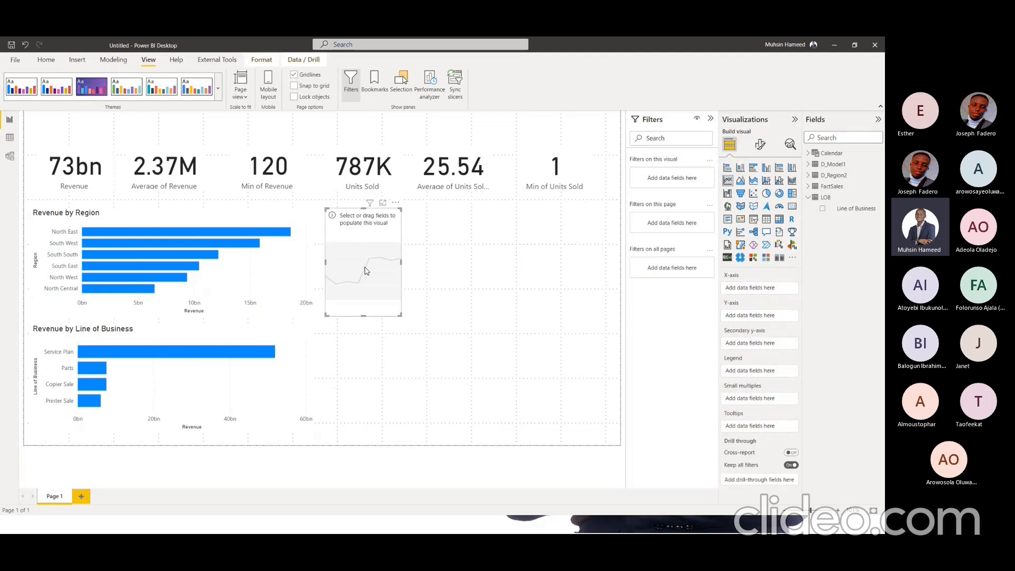
left_click_drag(366, 271, 363, 388)
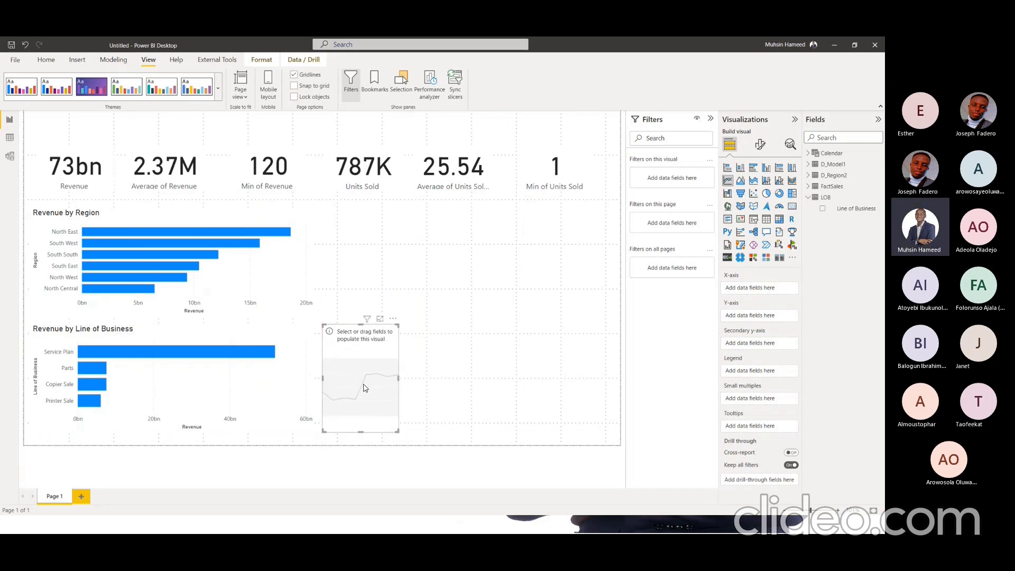
left_click_drag(398, 429, 612, 438)
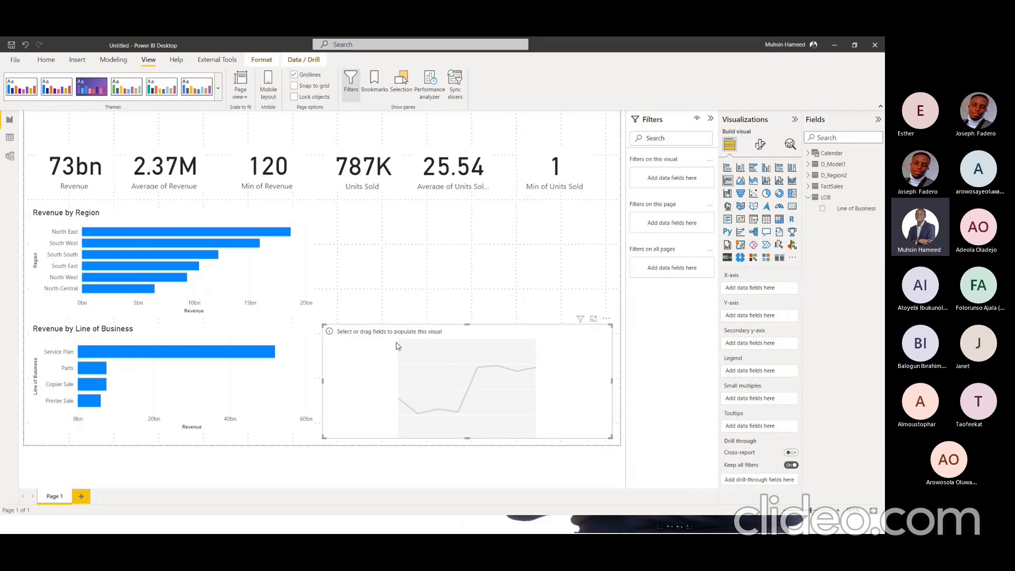
left_click_drag(324, 326, 323, 294)
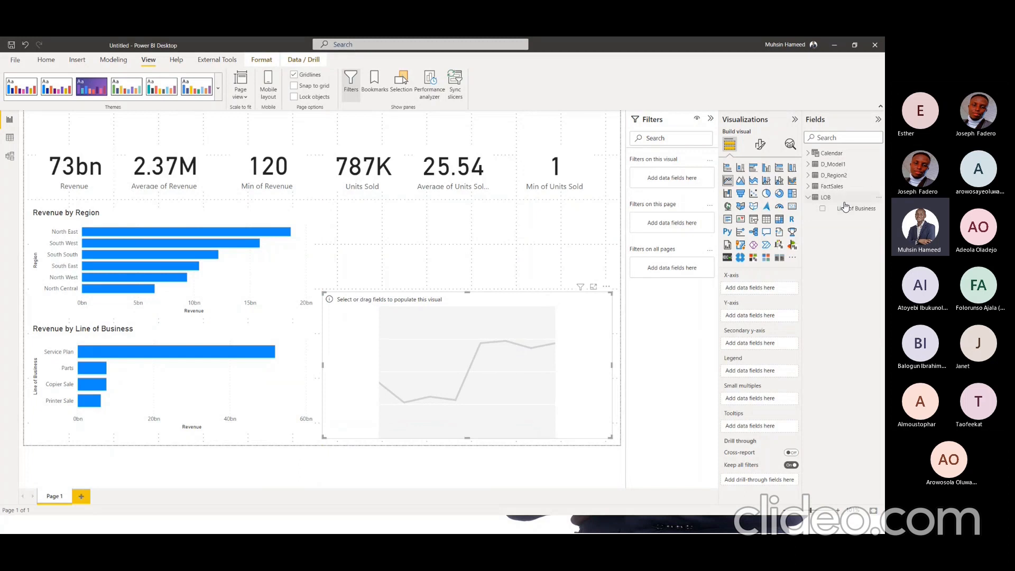
Fill the line chart with FactSales Revenue by the Calendar table's MonthName, and convert the visual to a table
left_click(808, 197)
left_click(809, 187)
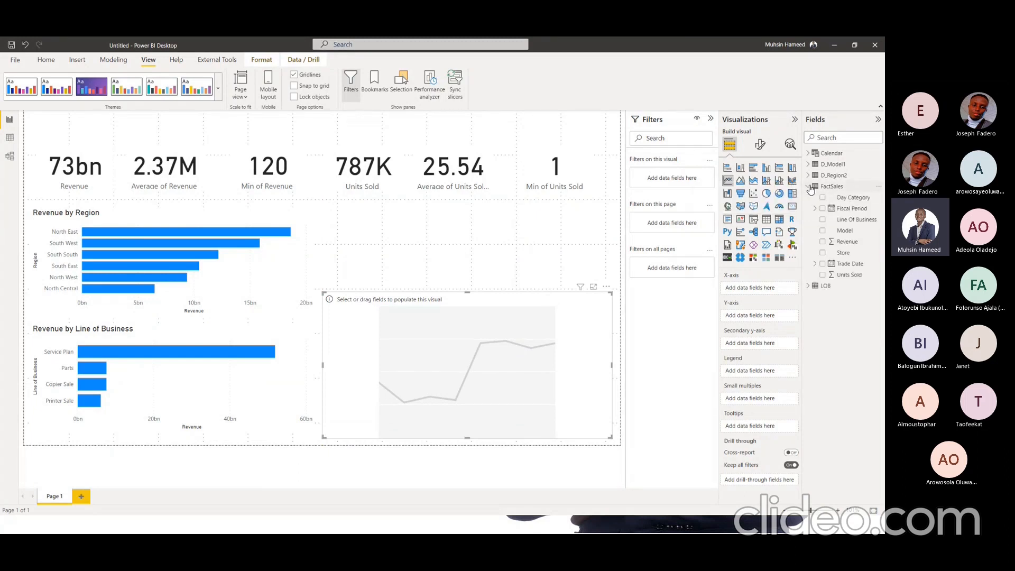
left_click(822, 242)
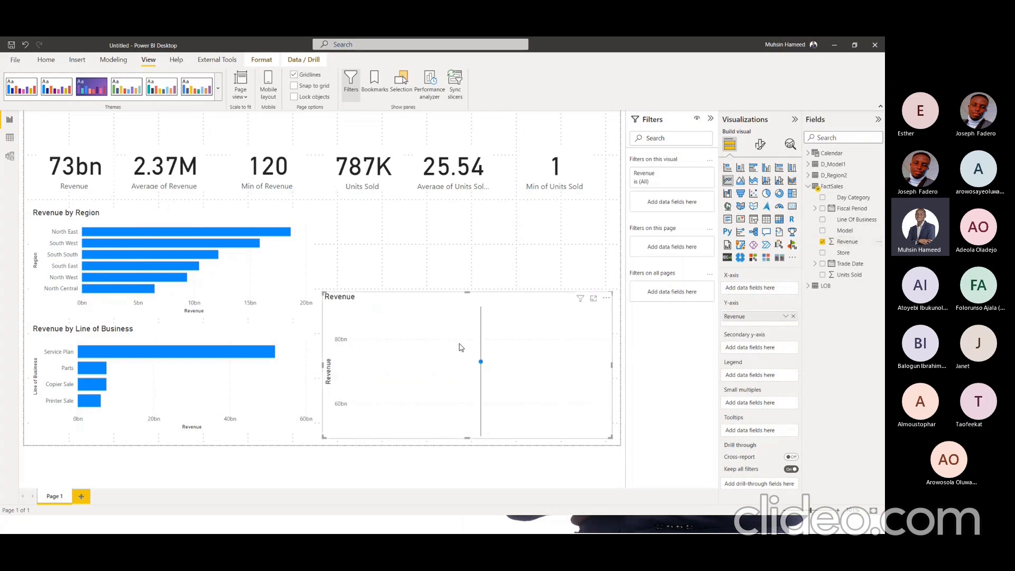
left_click(807, 187)
left_click(808, 153)
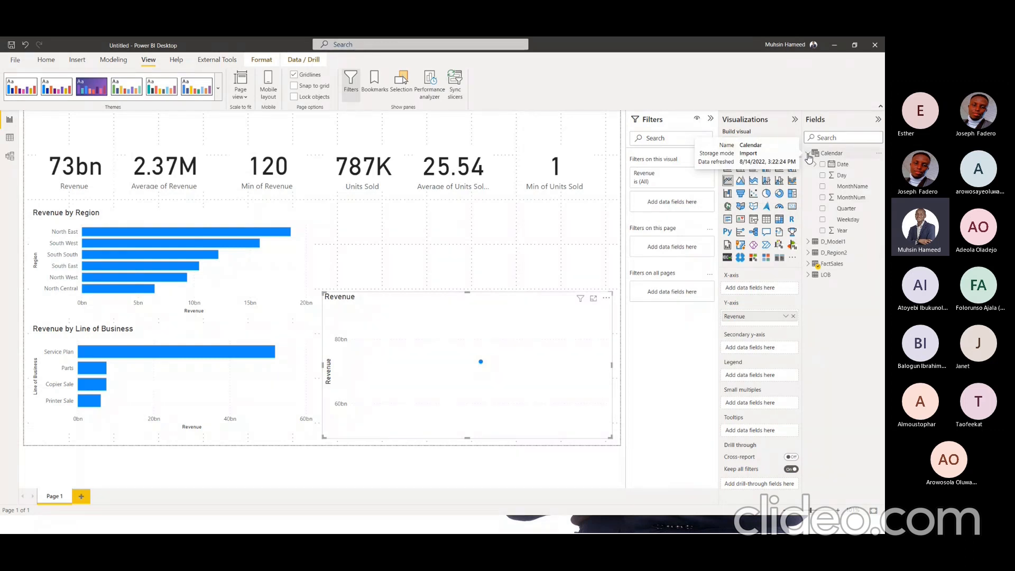
left_click(822, 187)
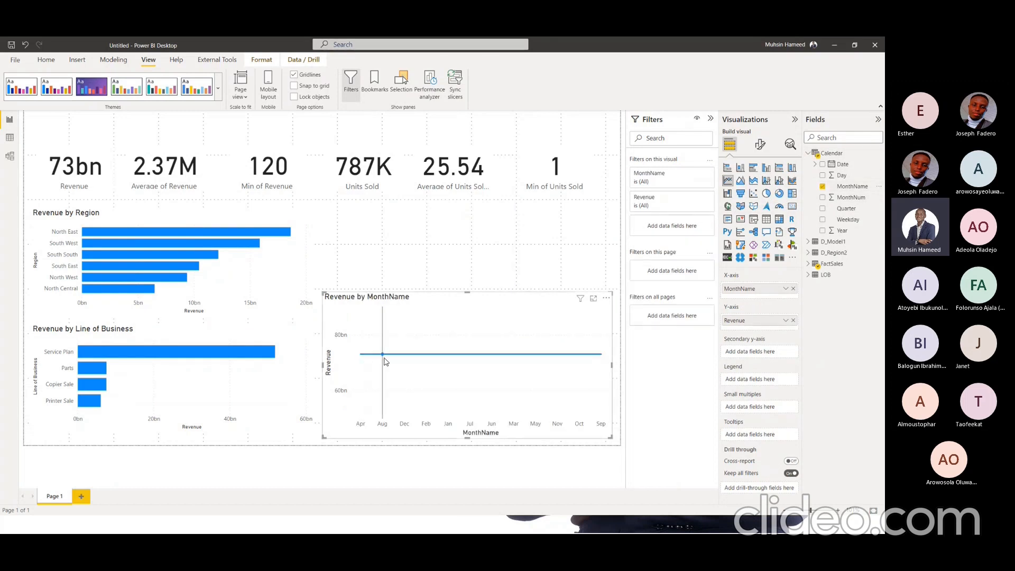
mouse_move(404, 355)
left_click(766, 221)
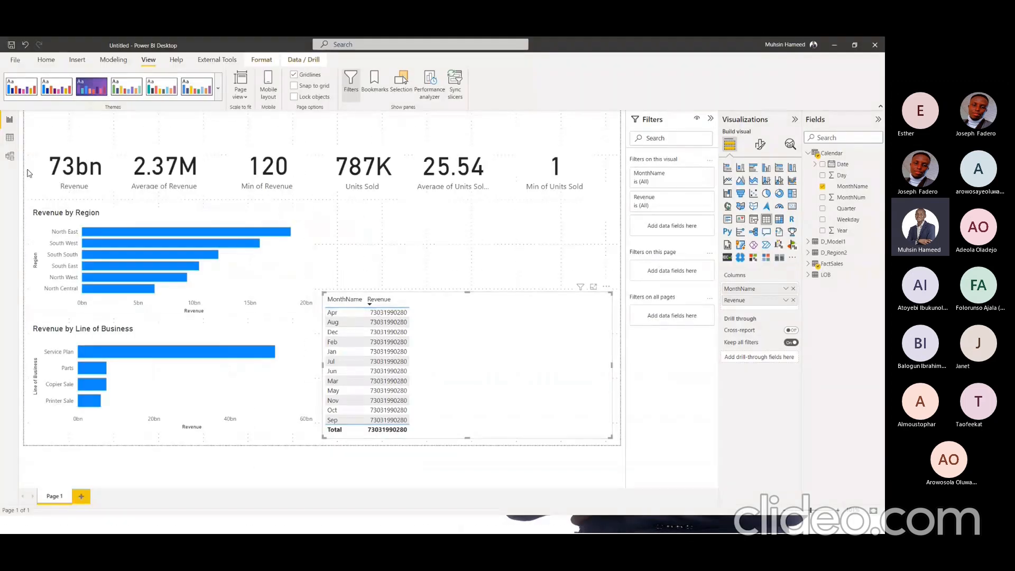
In the model diagram, line up the Calendar table beside D_Region2 and move FactSales lower beneath the dimension tables
left_click(9, 156)
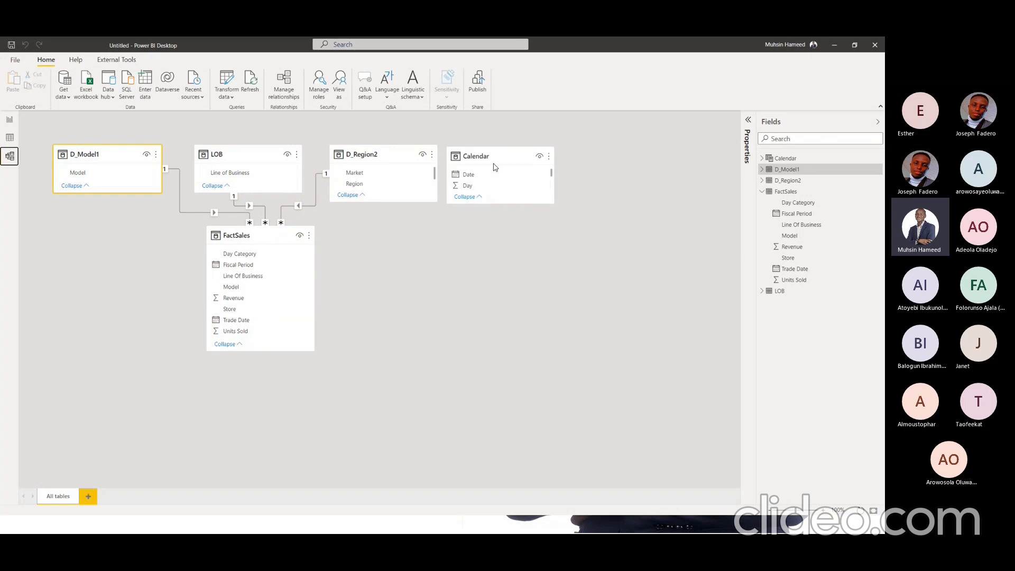
left_click_drag(496, 150, 587, 164)
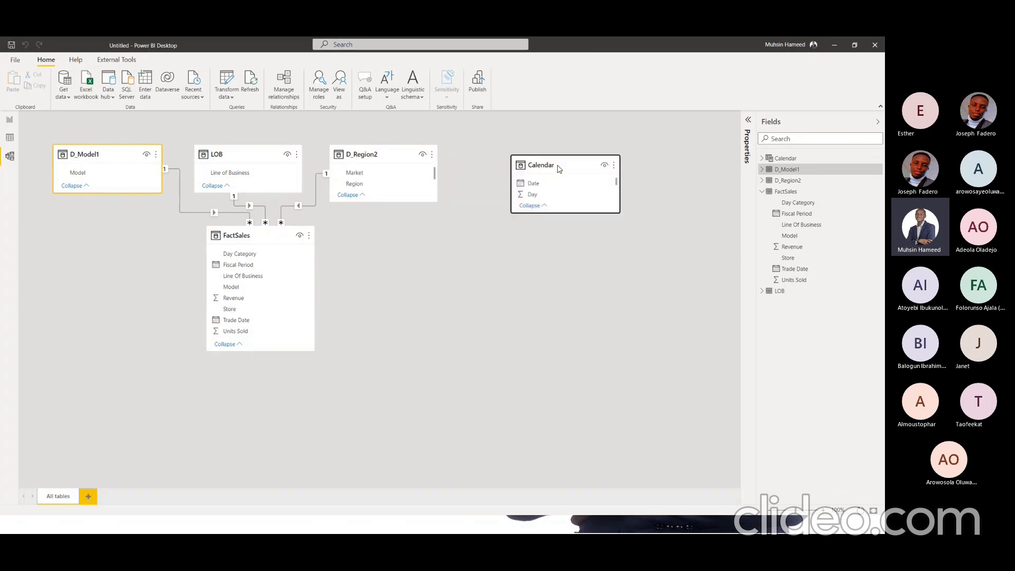
left_click_drag(275, 239, 286, 304)
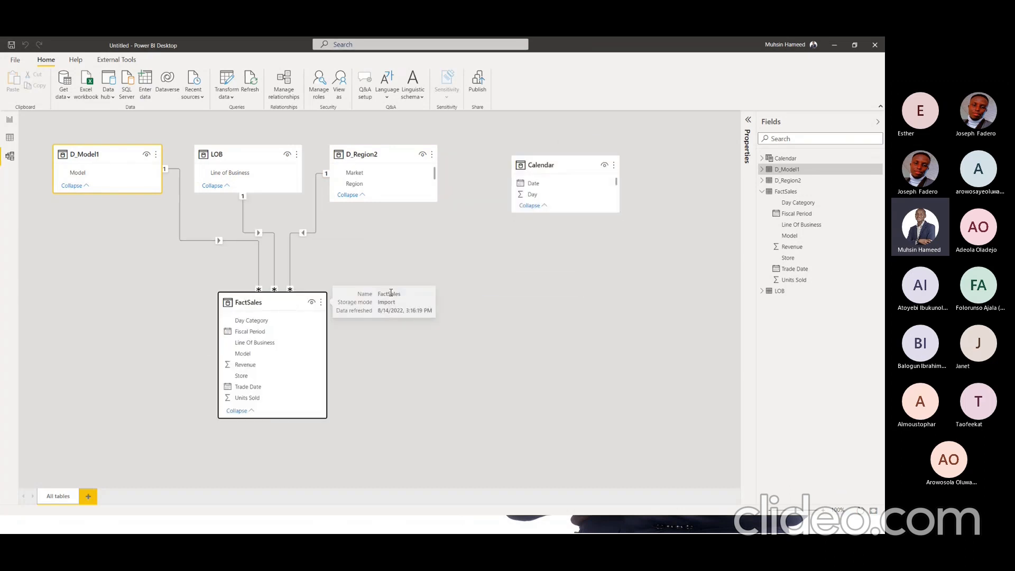
left_click(10, 120)
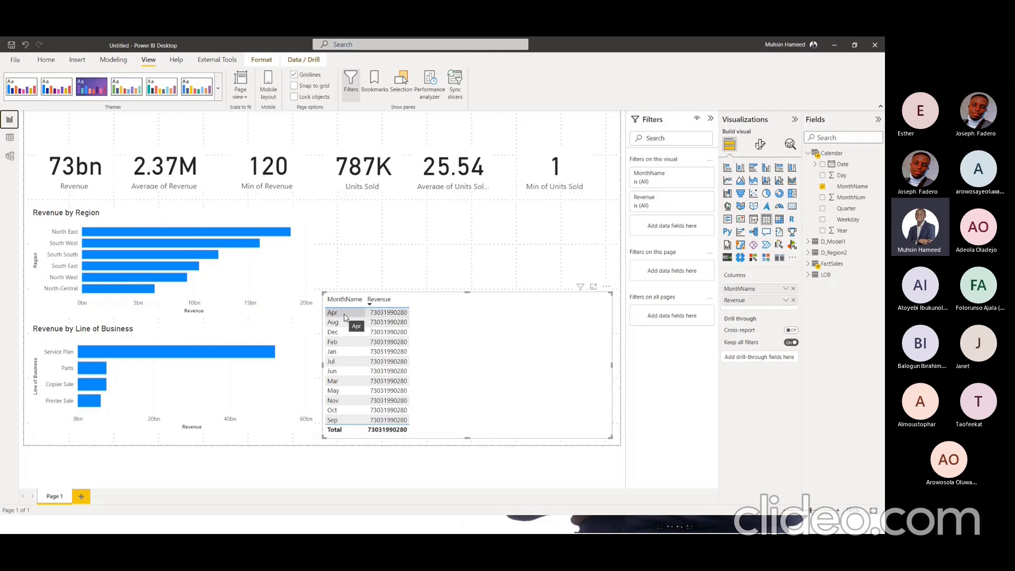
left_click(9, 155)
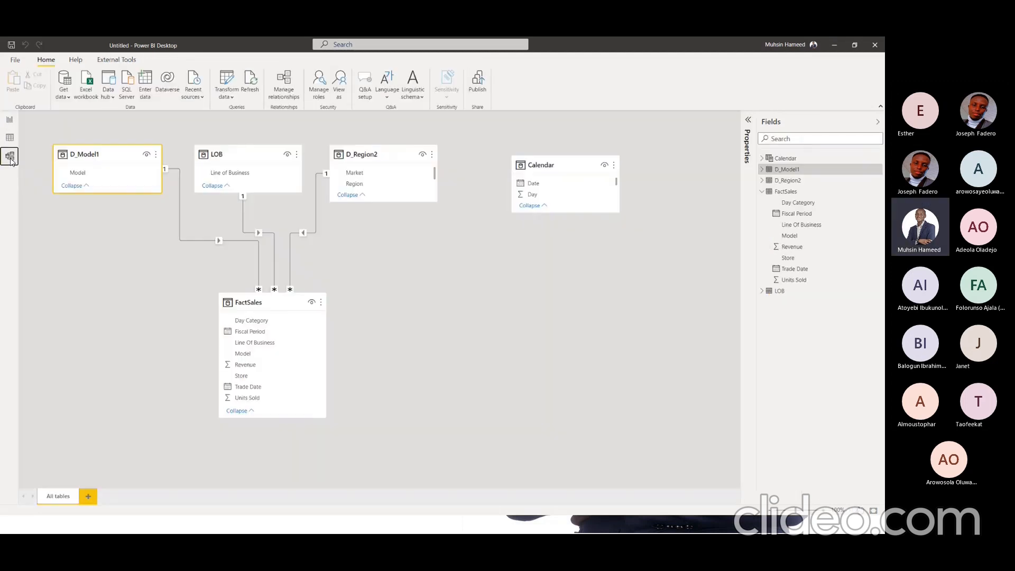
left_click_drag(564, 157, 514, 145)
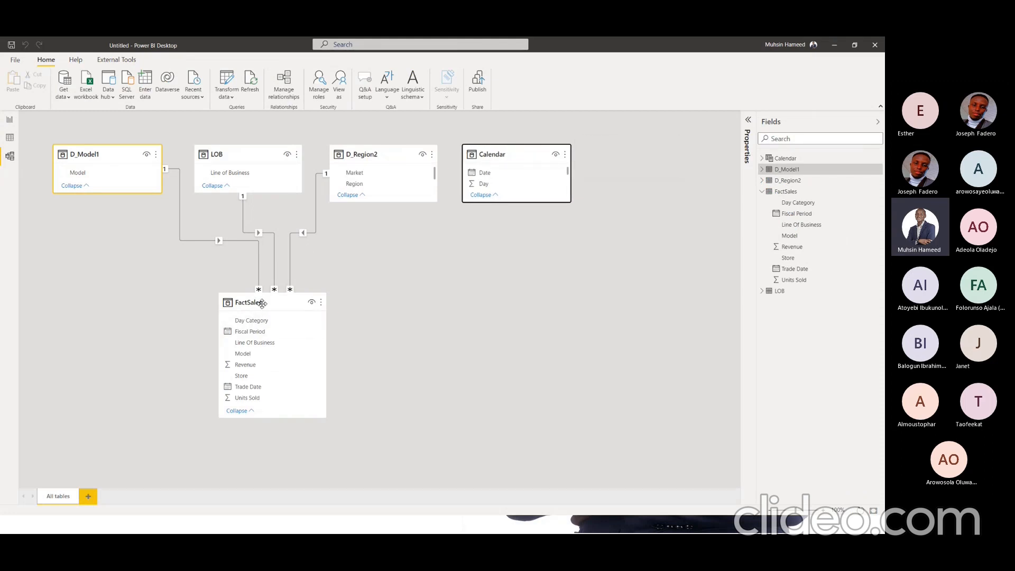
left_click_drag(262, 303, 301, 306)
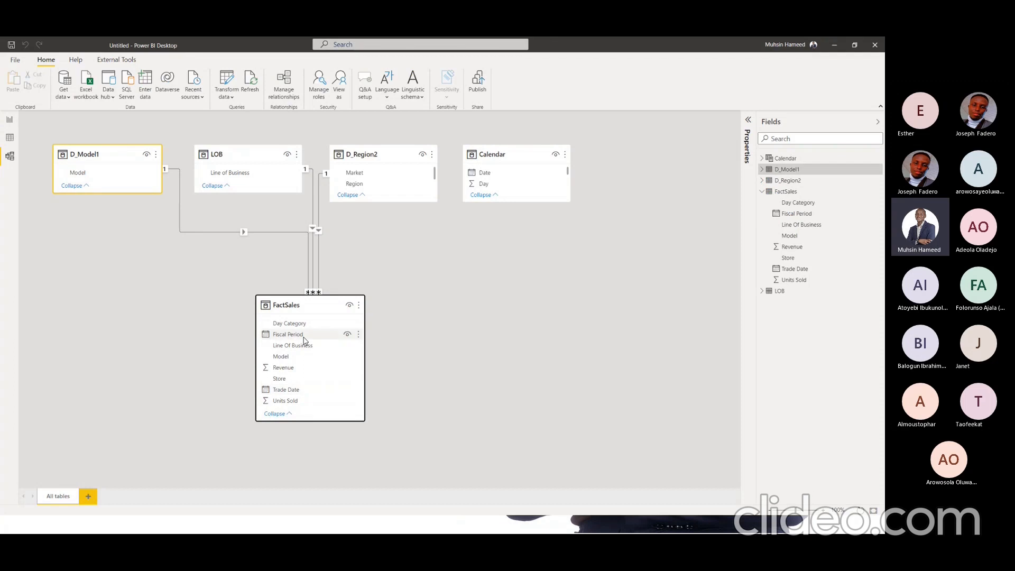
Relate FactSales Trade Date to Date in the Calendar table, enlarging the Calendar card to reach its fields and shrinking it again
left_click_drag(517, 201, 507, 303)
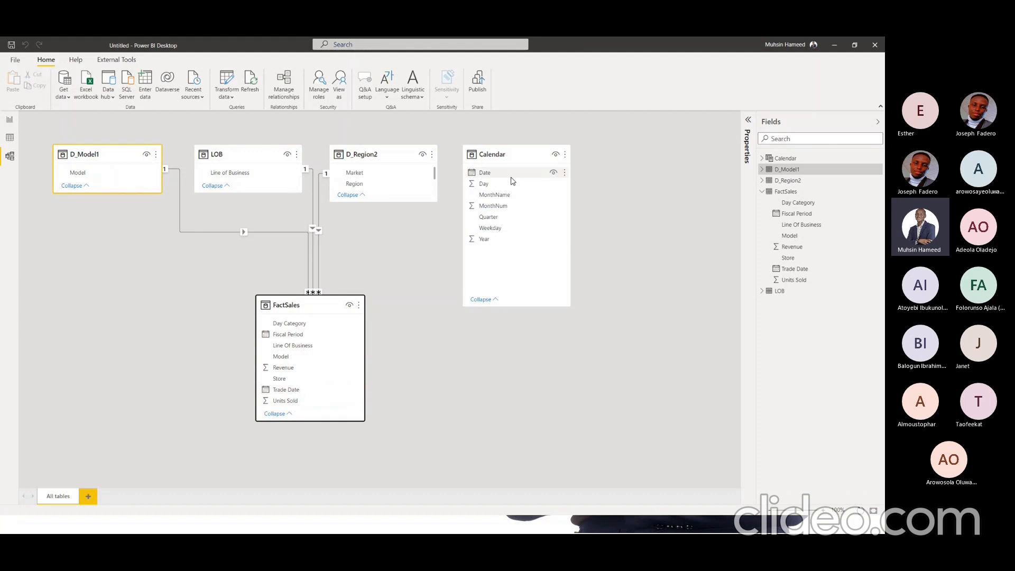
left_click(290, 390)
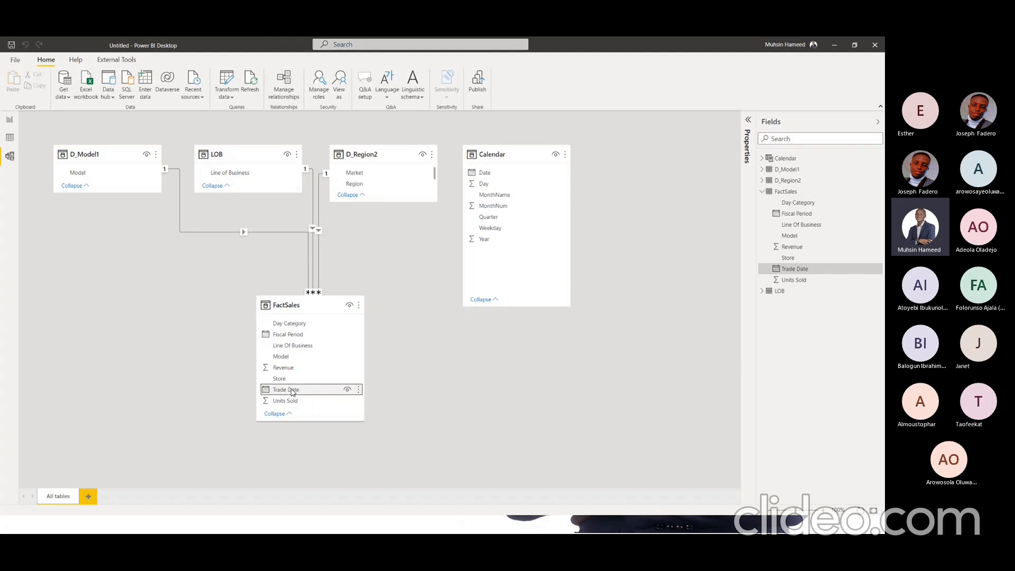
left_click_drag(291, 391, 519, 175)
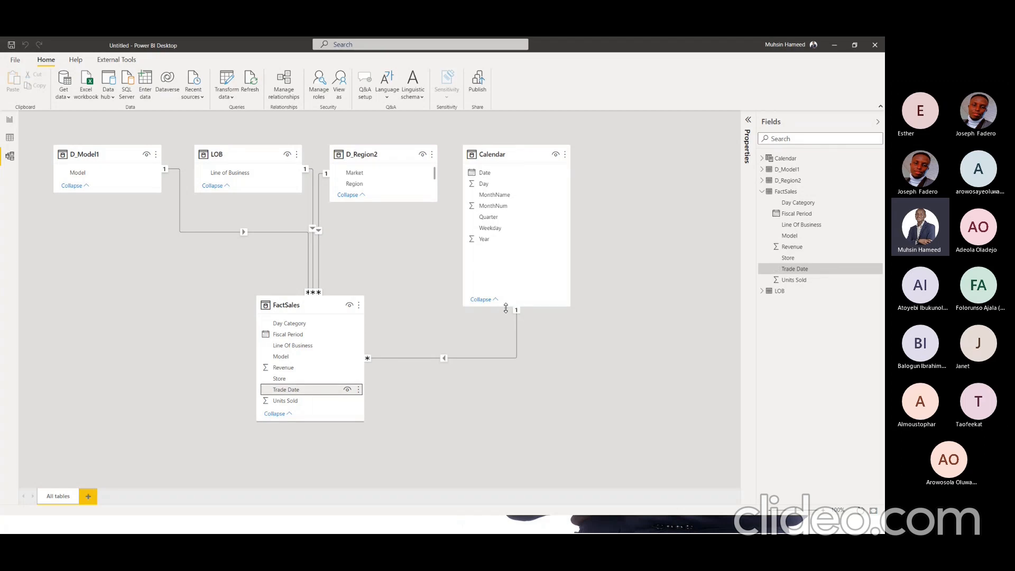
left_click_drag(505, 307, 522, 211)
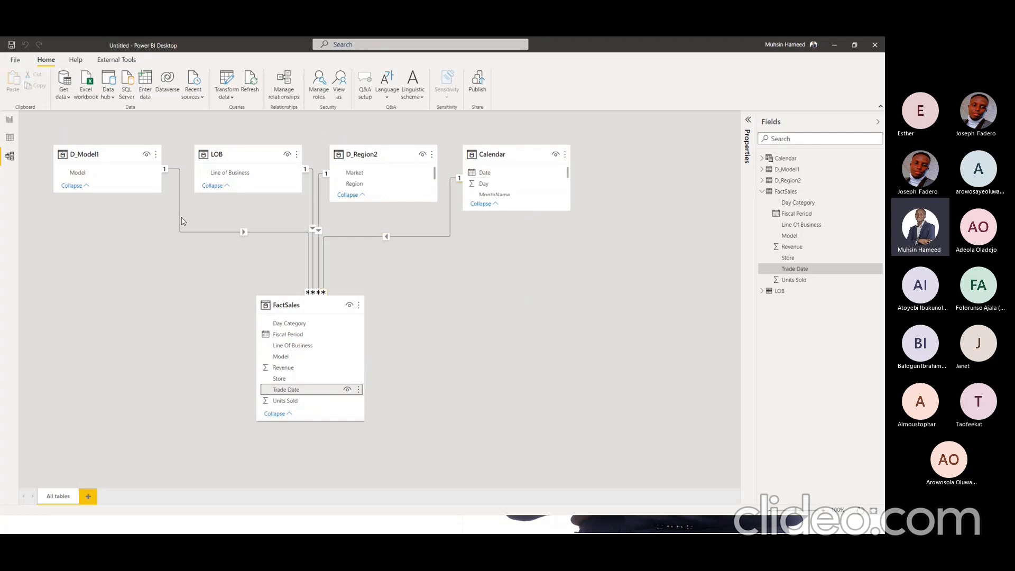
Return to the report page and convert the monthly revenue table into a line chart
left_click(9, 119)
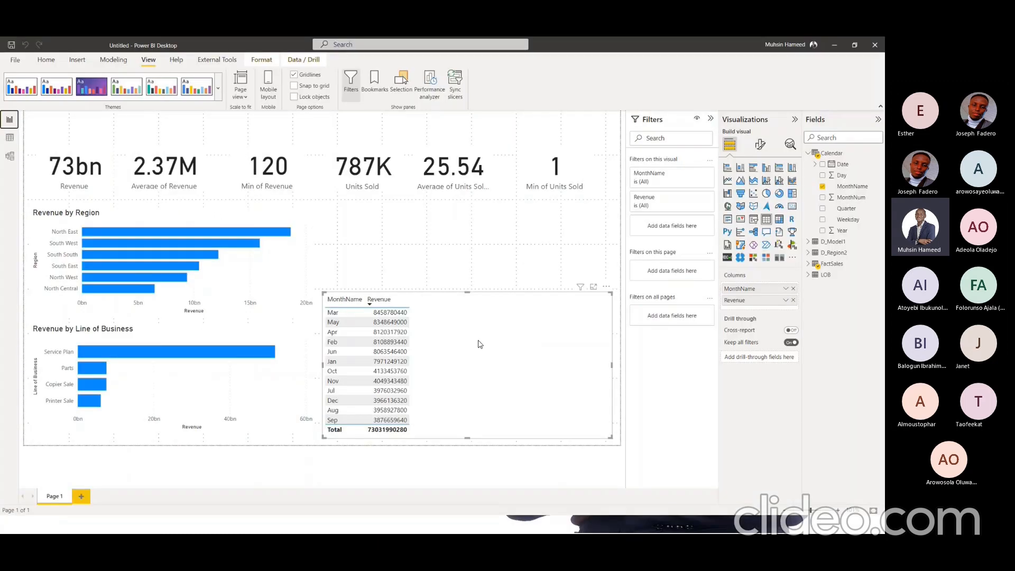
left_click(728, 180)
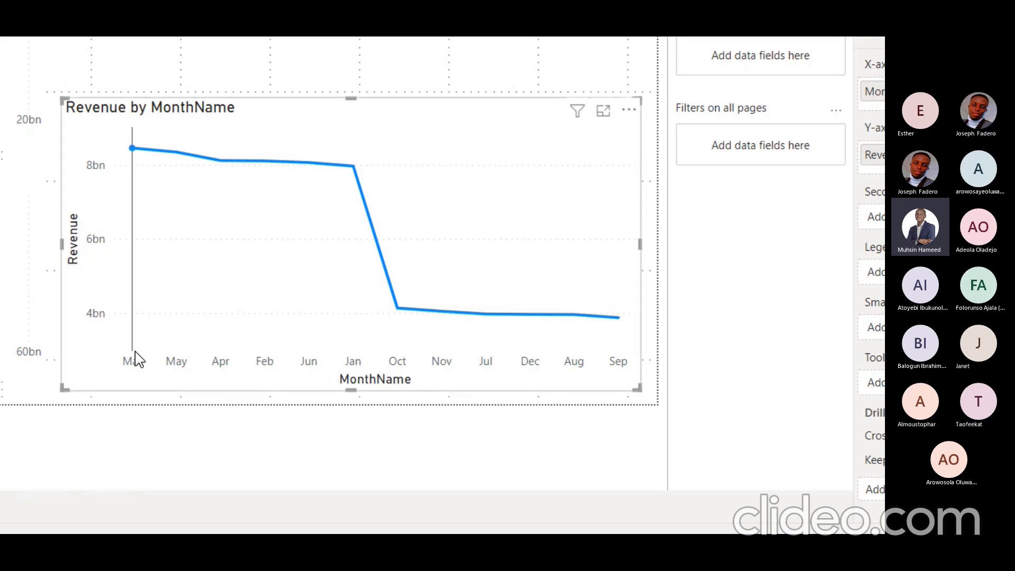
mouse_move(138, 359)
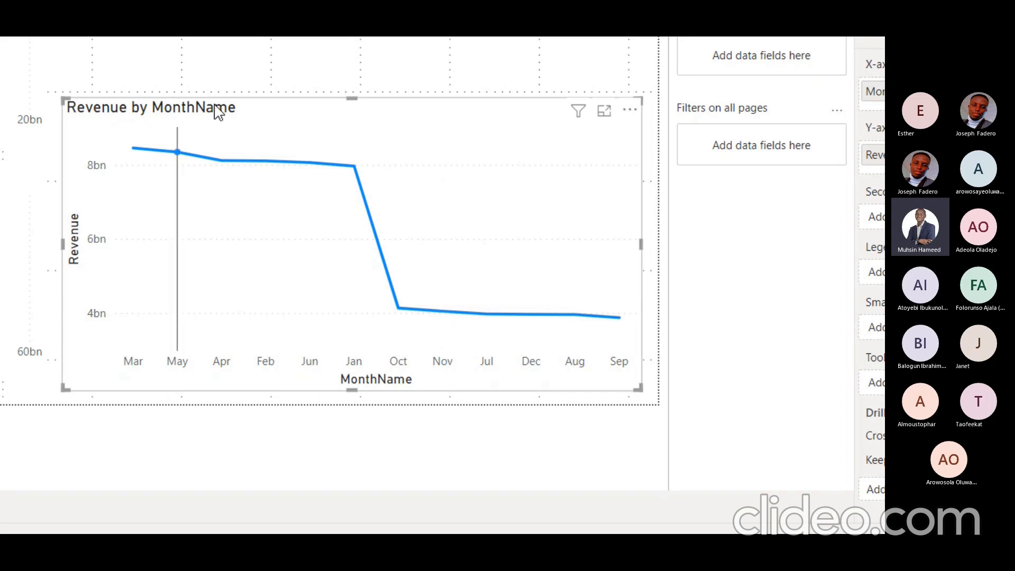
Set the line chart's axis sort to ascending and change the sort field from Revenue to MonthName
left_click(630, 112)
mouse_move(698, 232)
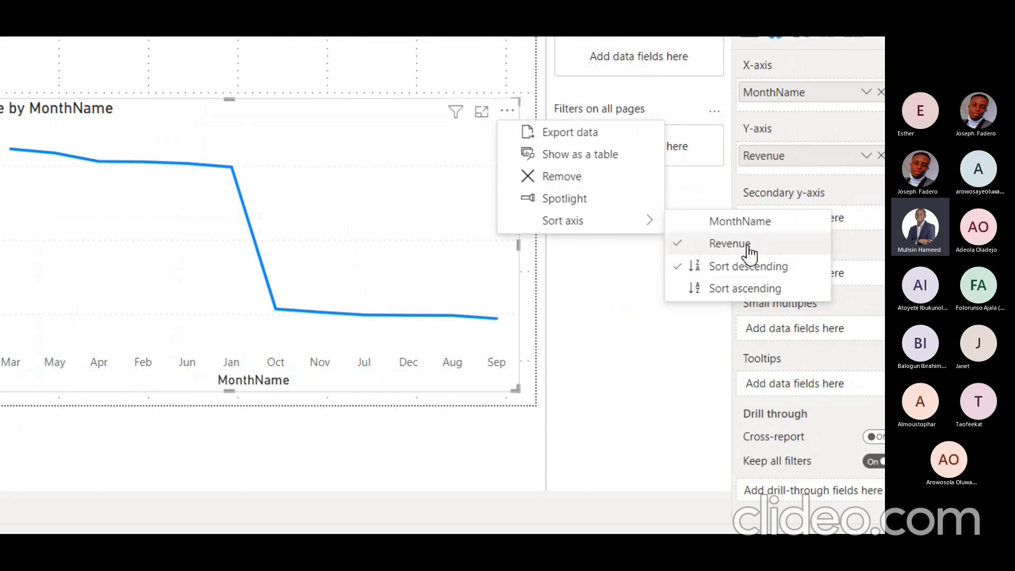
left_click(715, 294)
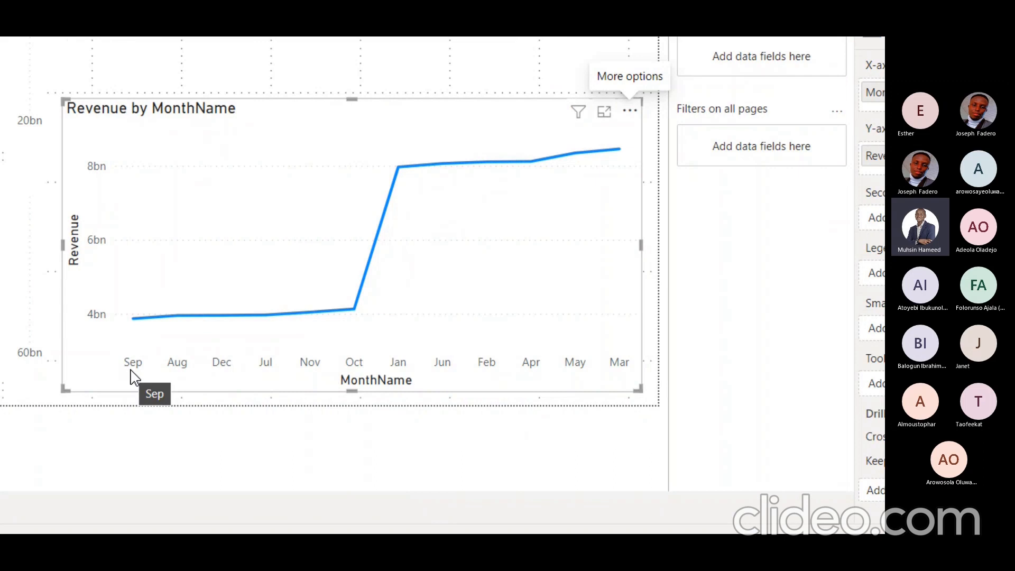
mouse_move(620, 205)
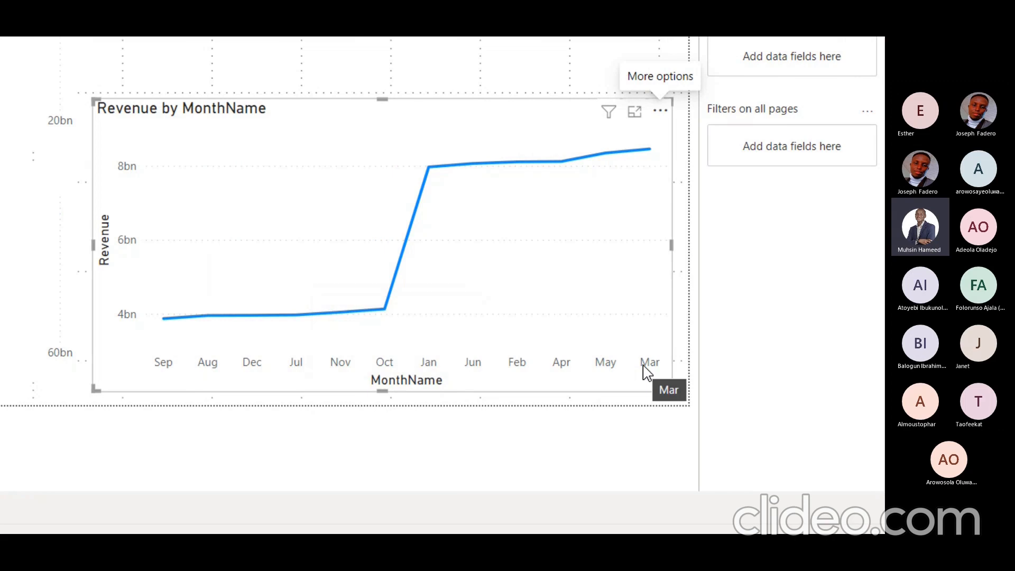
left_click(665, 112)
mouse_move(752, 228)
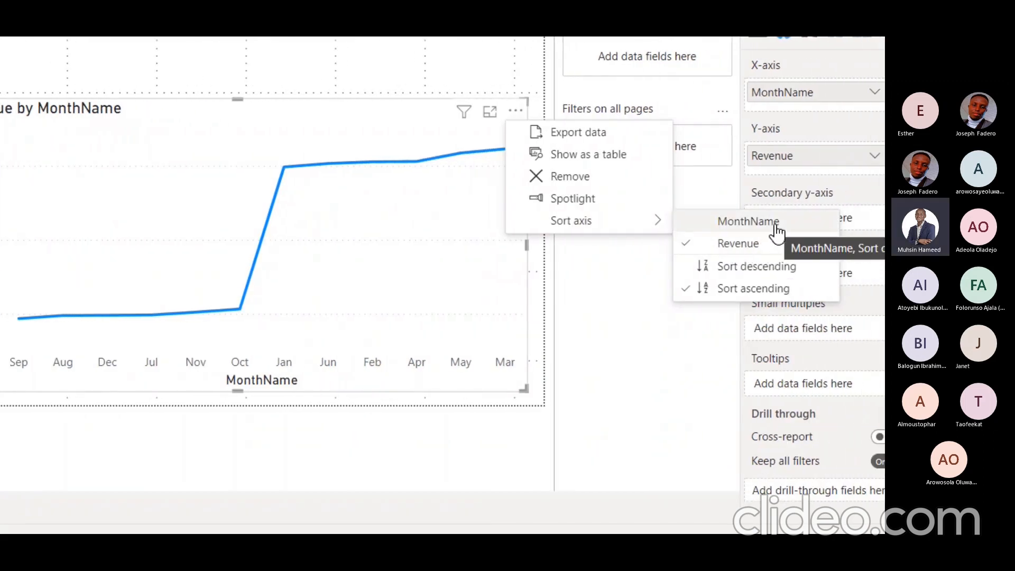
left_click(776, 232)
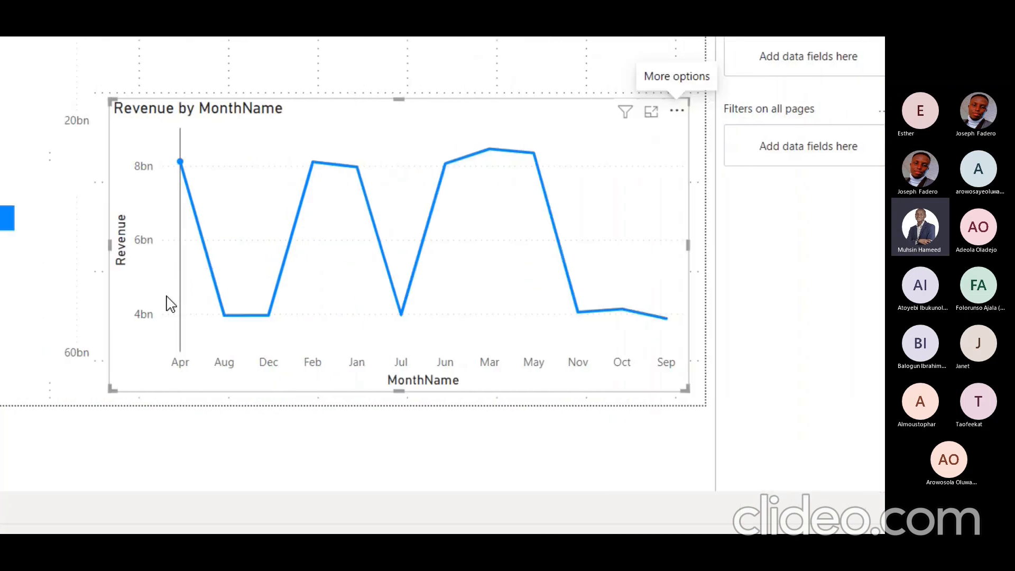
mouse_move(173, 336)
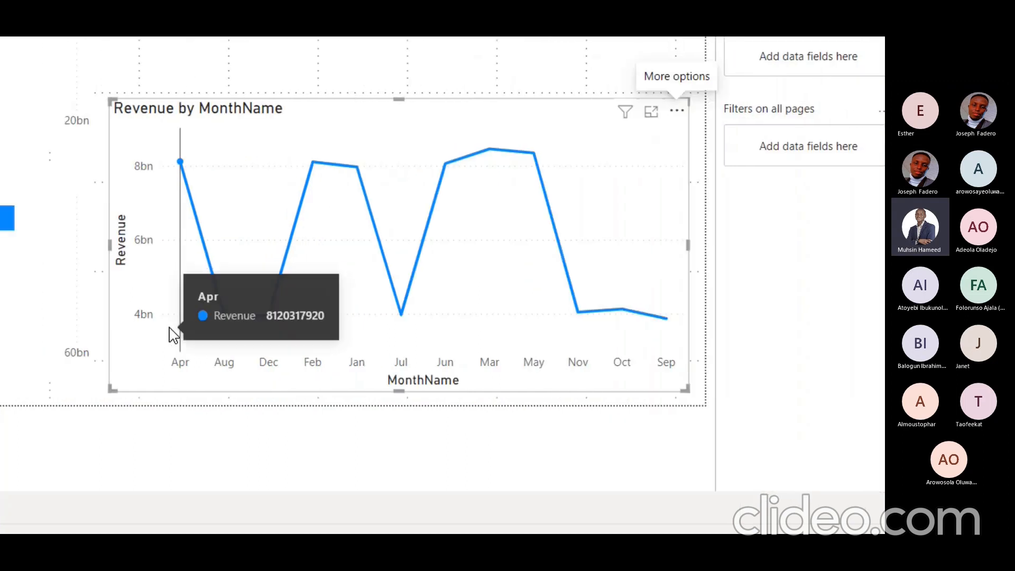
mouse_move(353, 248)
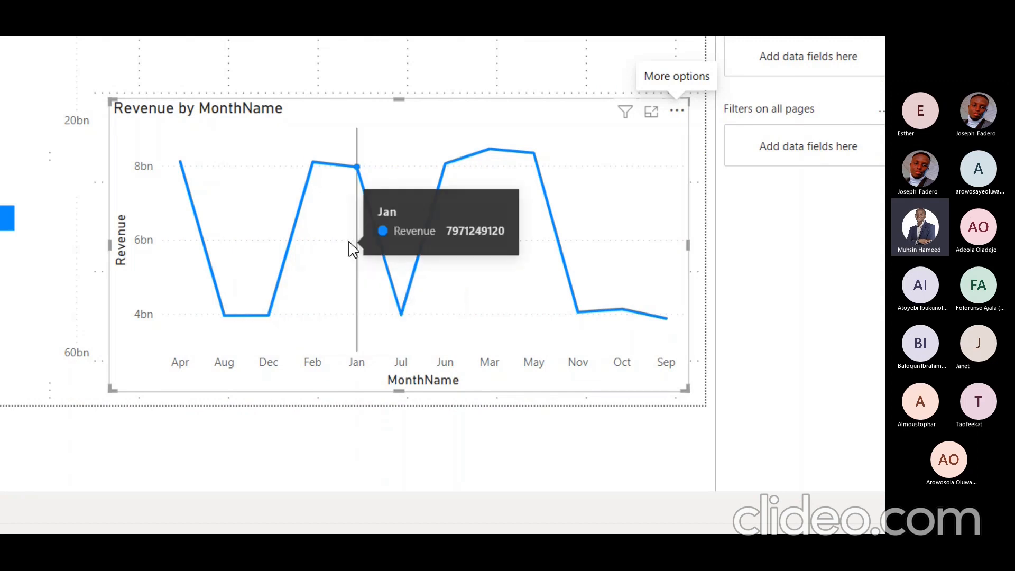
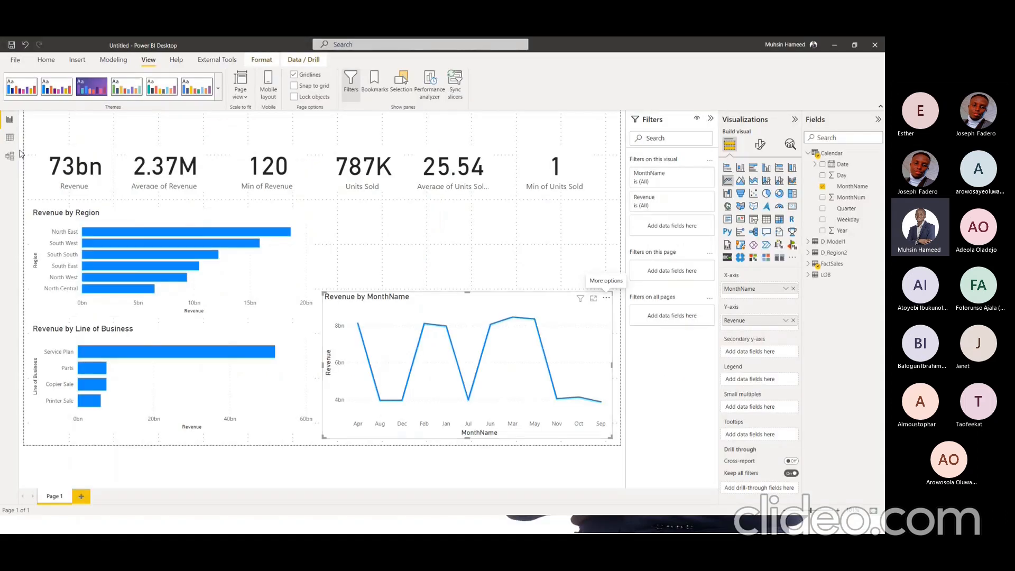
Display the Calendar table's data with its formula collapsed, and select the MonthName column
left_click(9, 137)
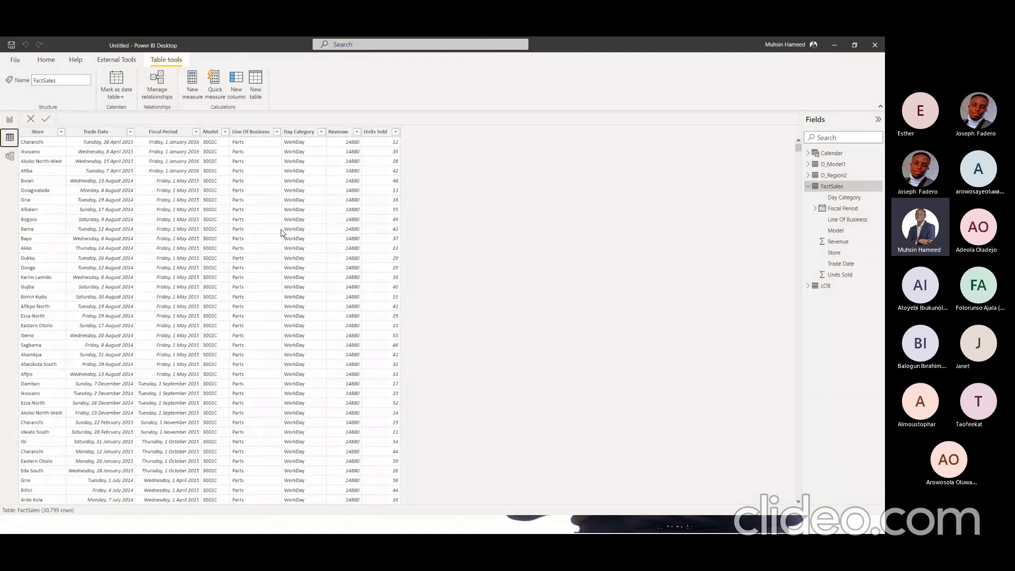
left_click(807, 186)
left_click(829, 153)
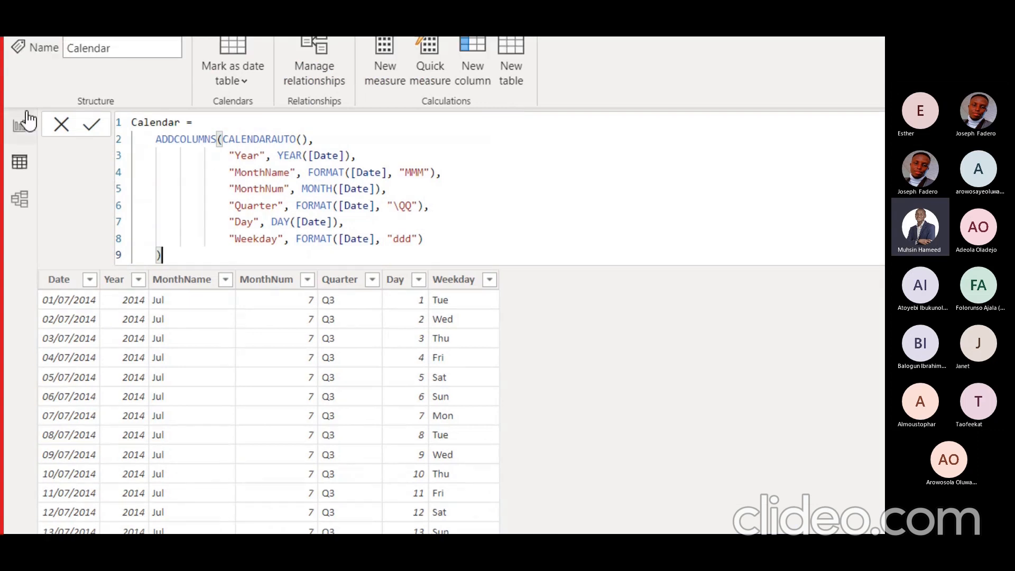
left_click(56, 126)
left_click(69, 127)
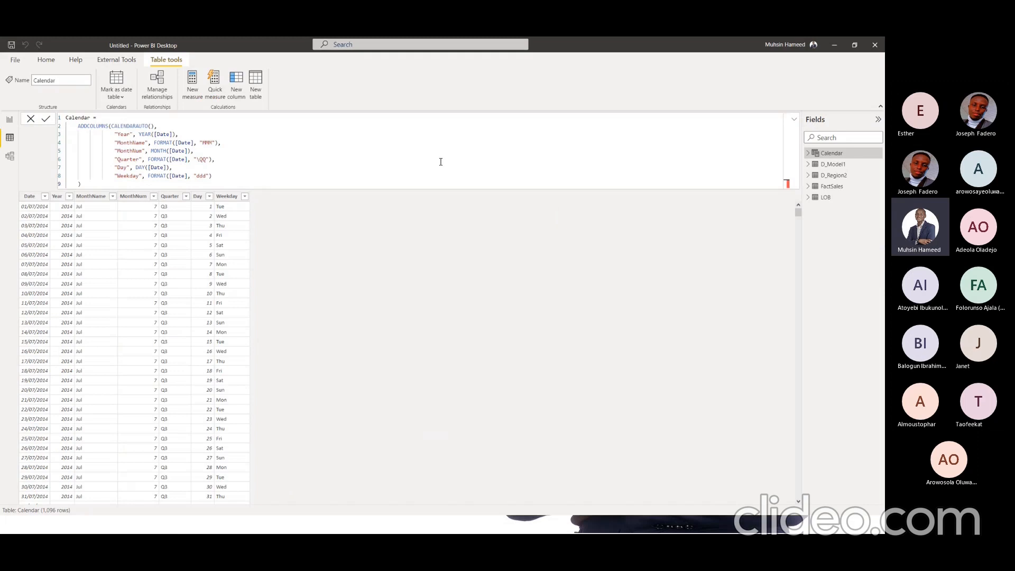
left_click(795, 123)
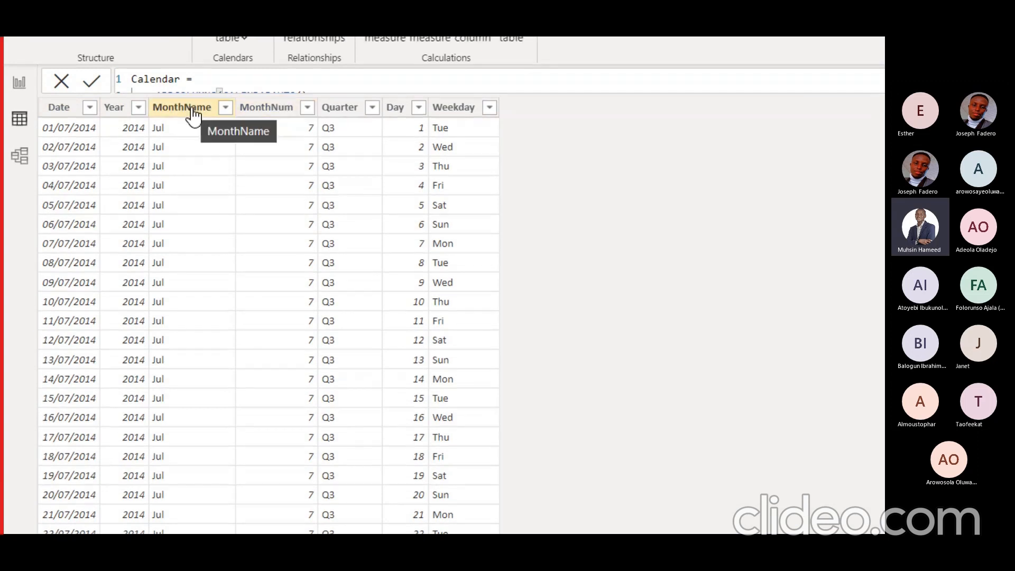
left_click(194, 109)
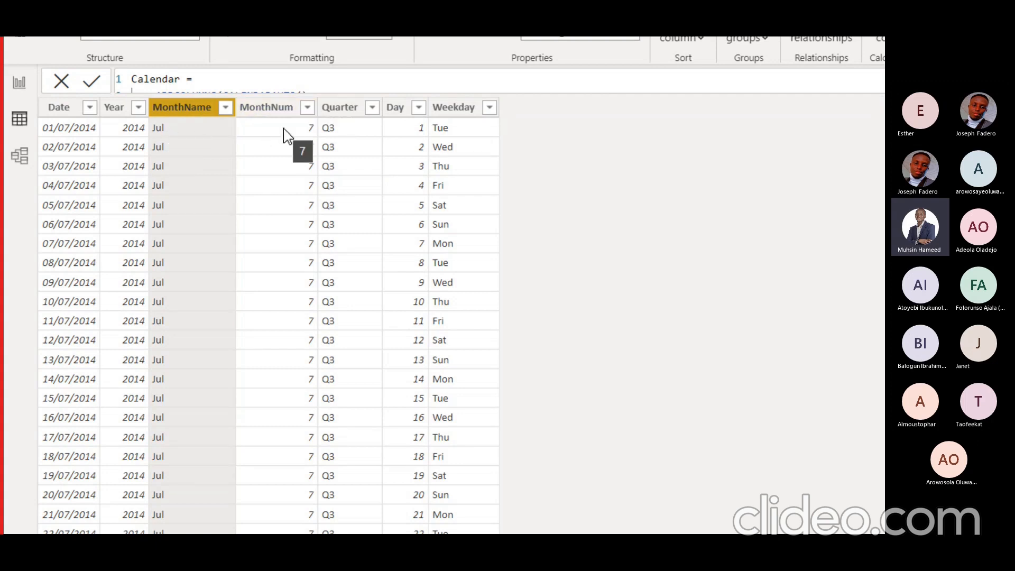
Filter the Calendar table's MonthName column to show only Apr
left_click(226, 108)
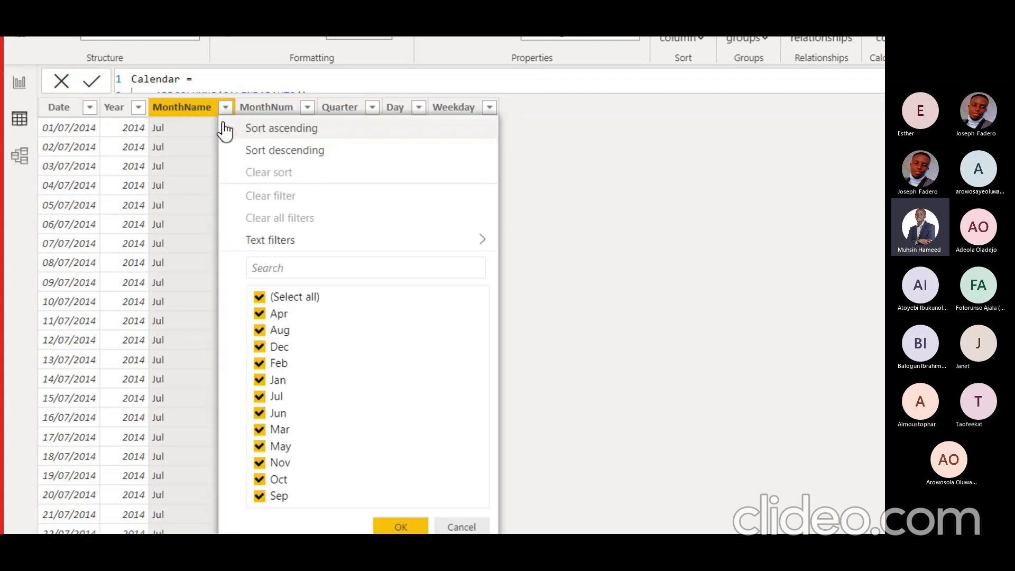
left_click(289, 298)
left_click(285, 314)
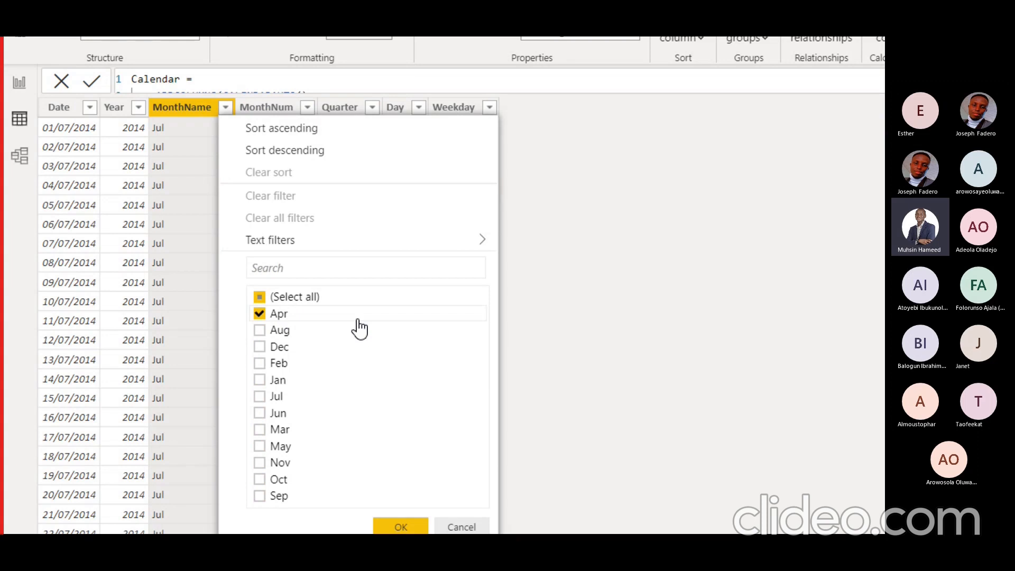
left_click(400, 527)
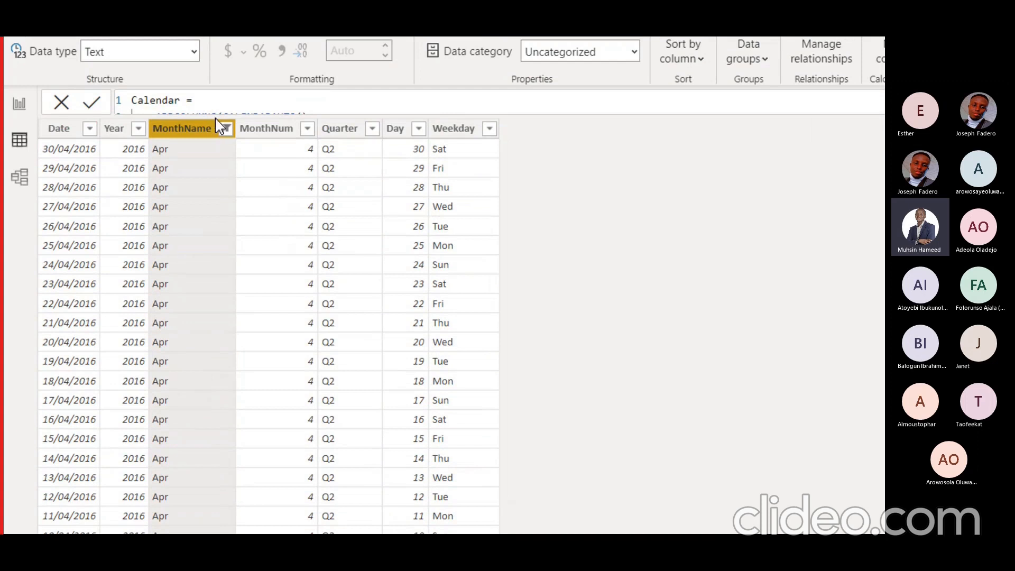
Change the MonthName filter in the Calendar table from Apr to Dec
left_click(225, 129)
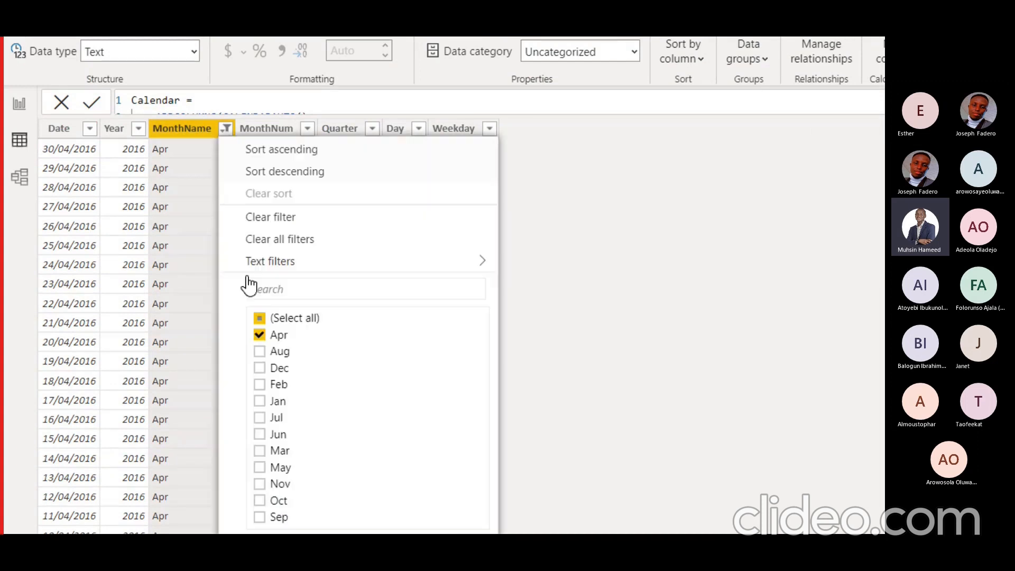
left_click(278, 338)
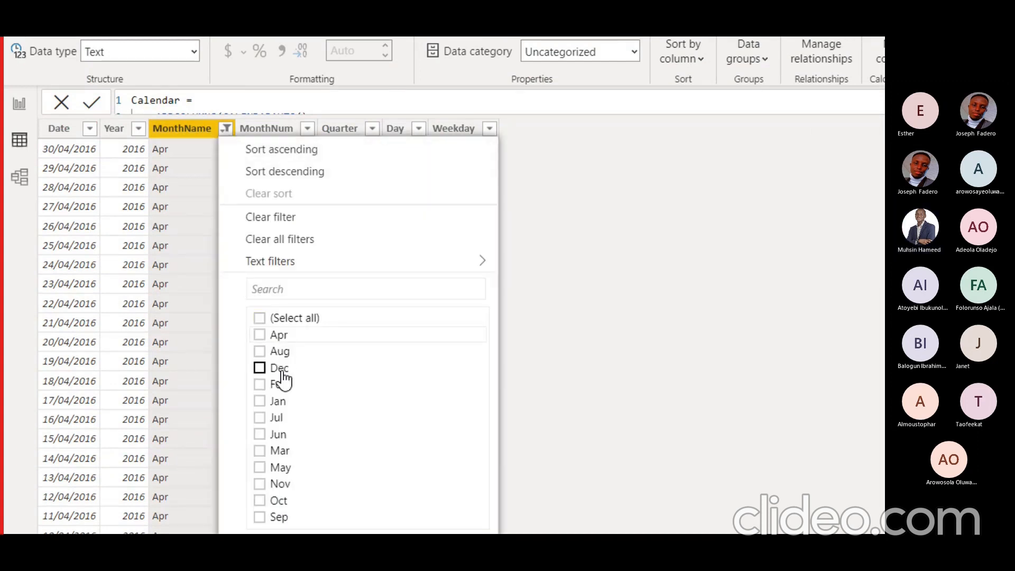
left_click(283, 370)
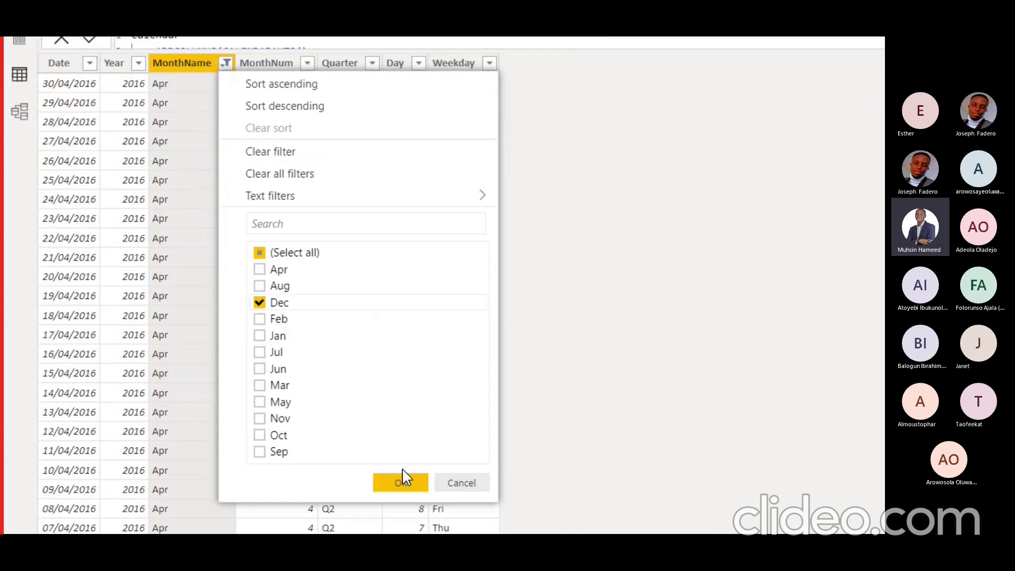
left_click(418, 481)
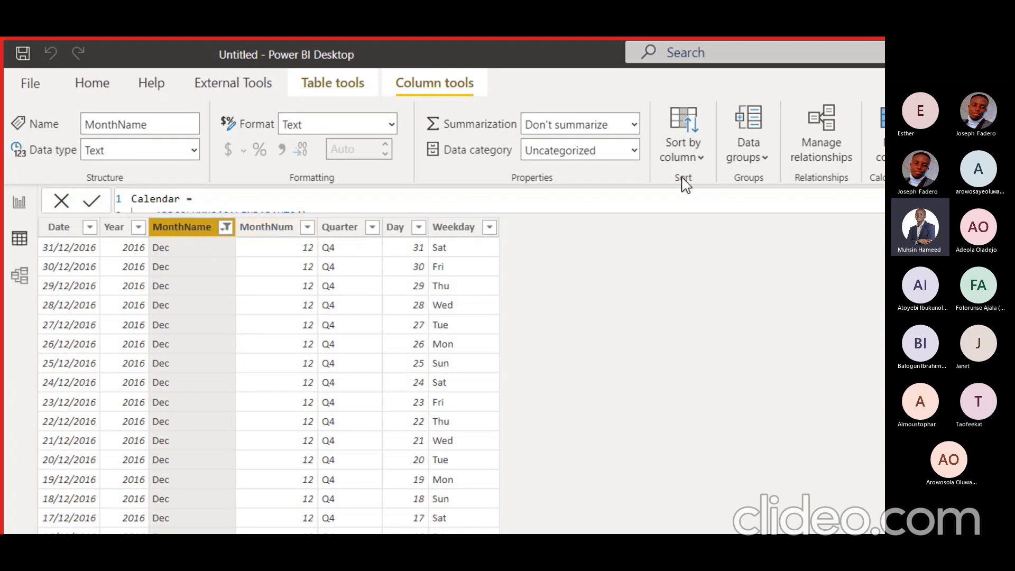
Set the MonthName column to sort by MonthNum, and check the month order on the report's line chart
left_click(690, 161)
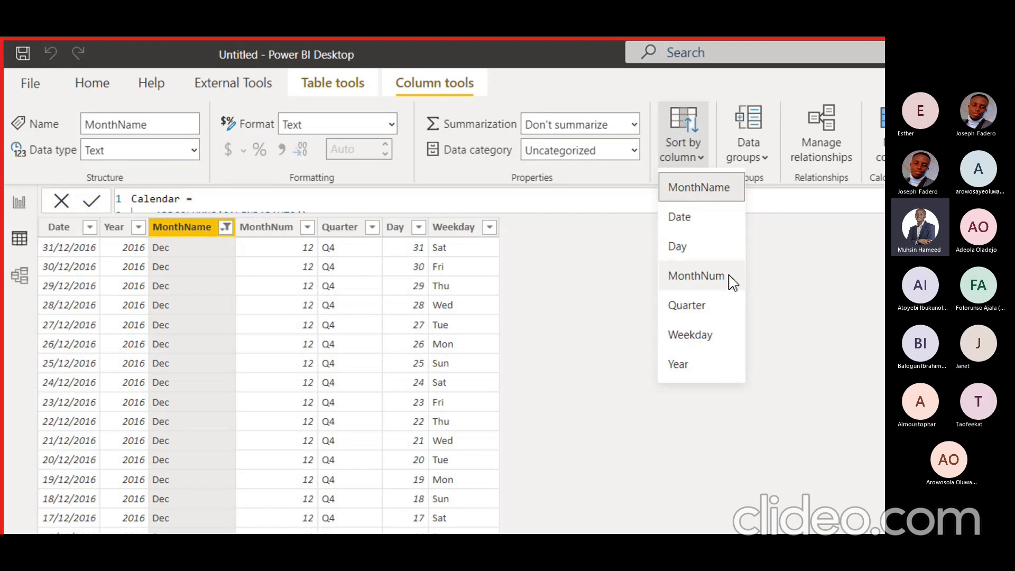
left_click(697, 276)
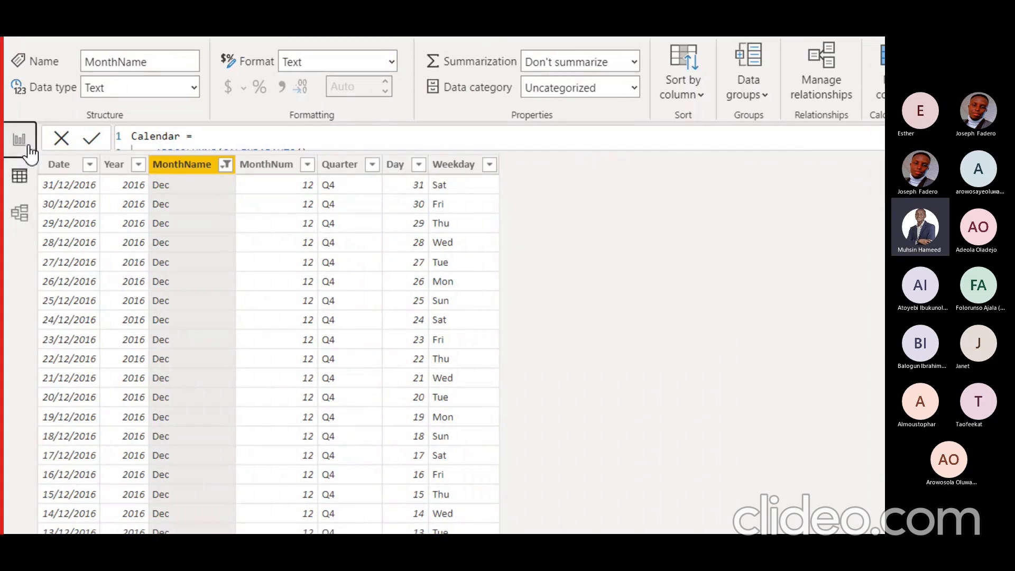
left_click(29, 151)
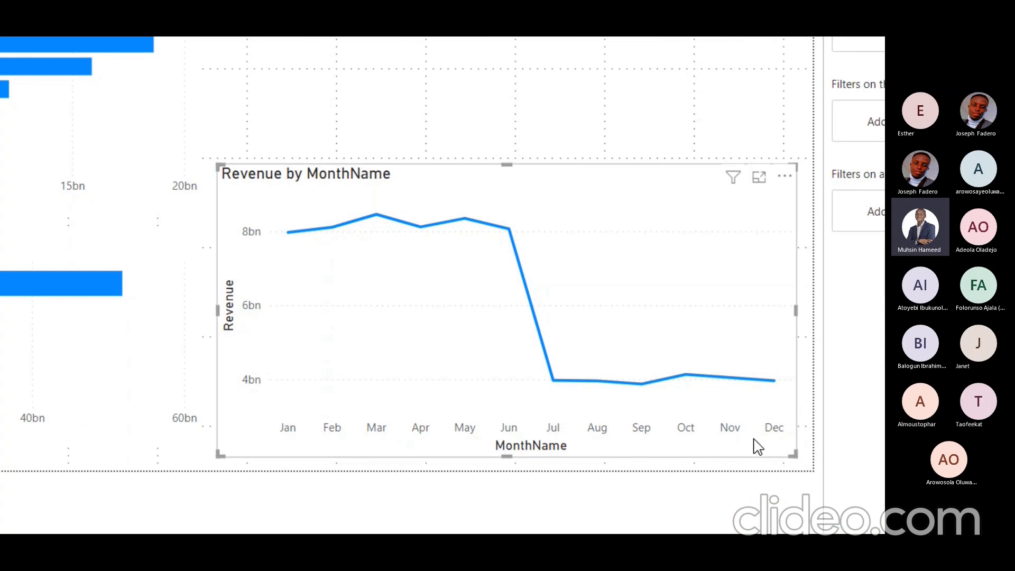
mouse_move(311, 384)
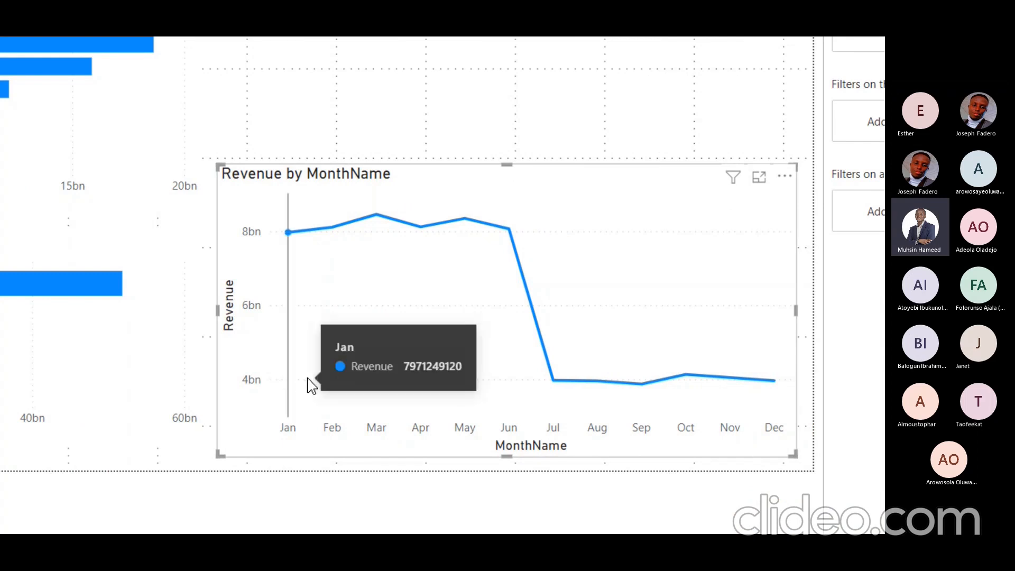
mouse_move(772, 214)
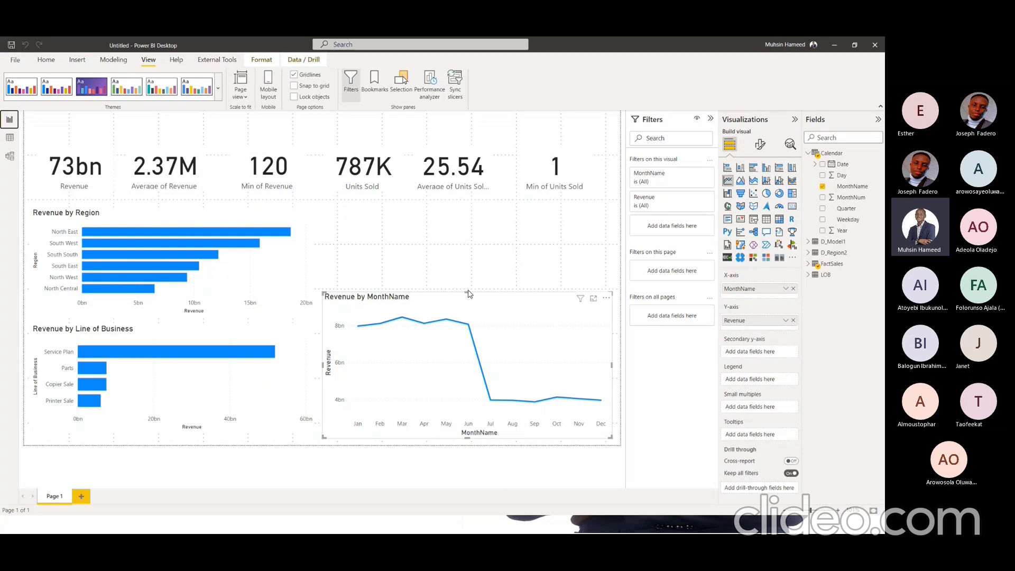
Shorten the monthly revenue line chart from its upper edge and add an empty stacked column chart in the space above it
left_click_drag(468, 293, 468, 323)
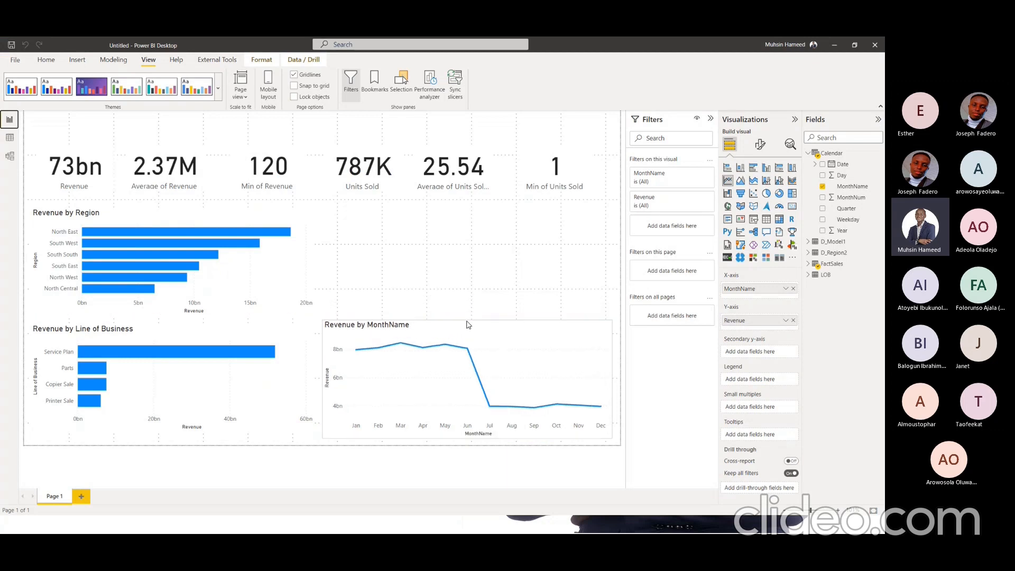
left_click(466, 303)
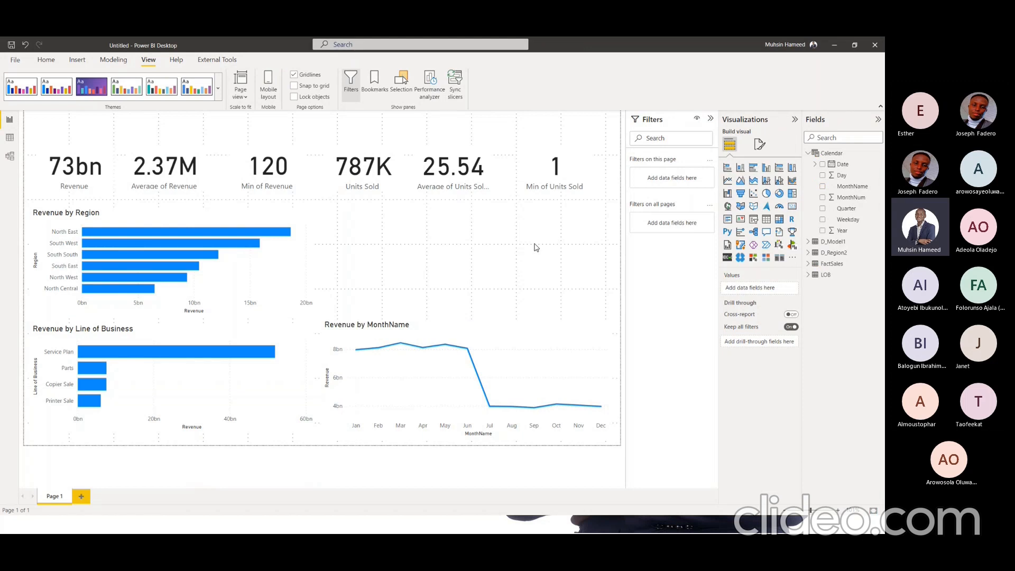
left_click(741, 170)
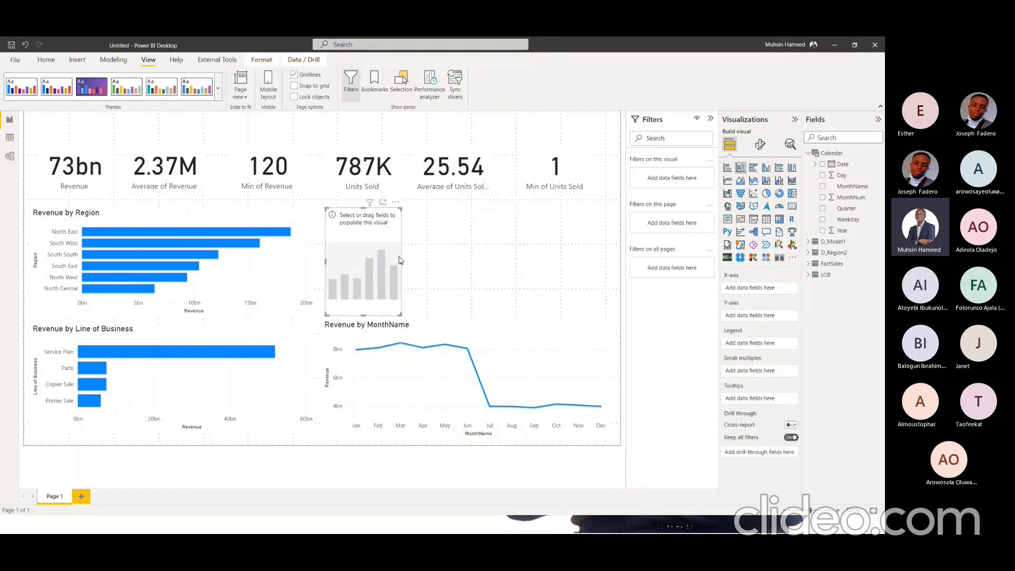
Widen the empty column chart to the width of the line chart and plot Units Sold by D_Region2 Market in it
left_click_drag(401, 262, 612, 290)
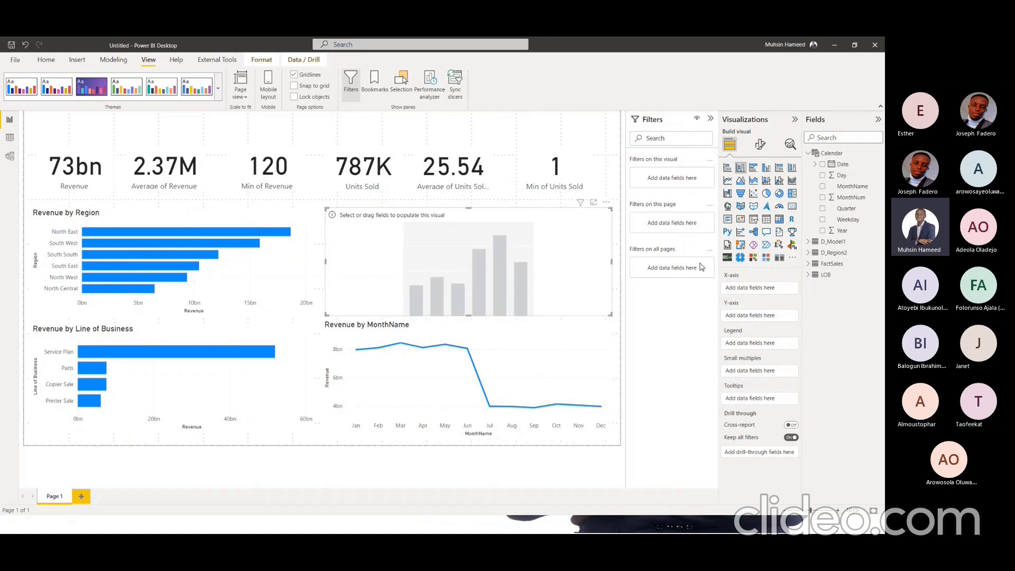
left_click(811, 155)
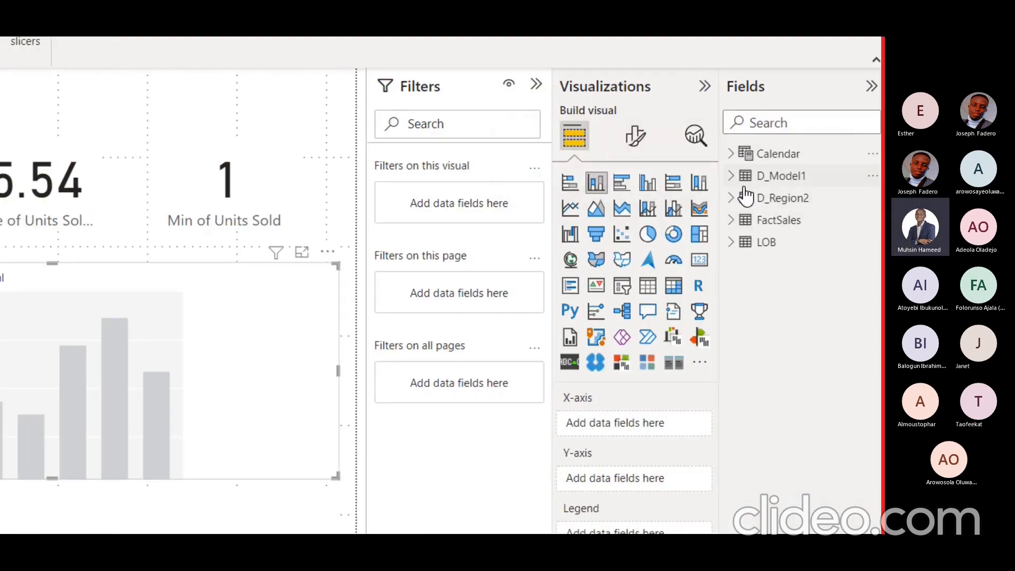
left_click(745, 196)
left_click(759, 220)
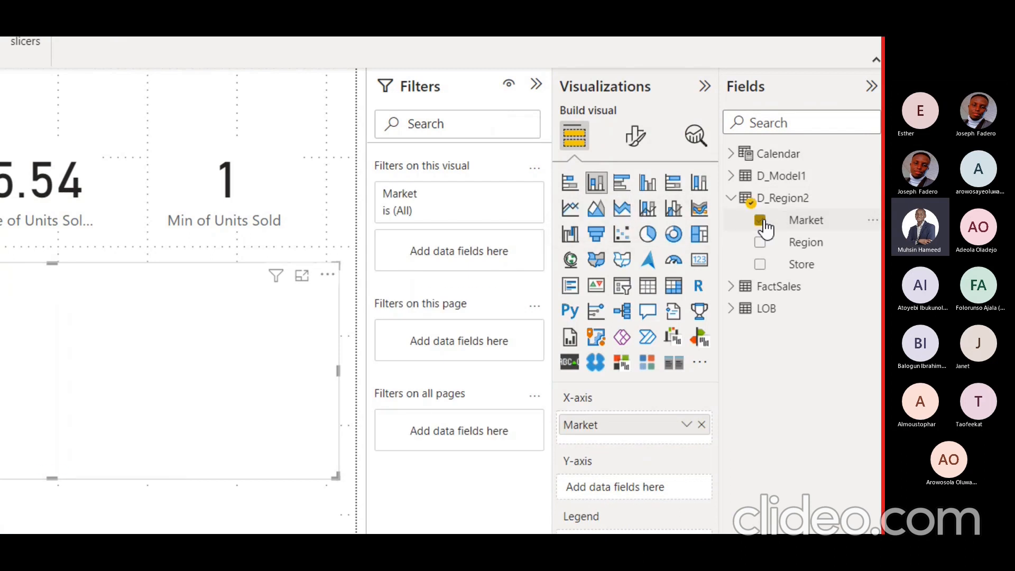
left_click(732, 288)
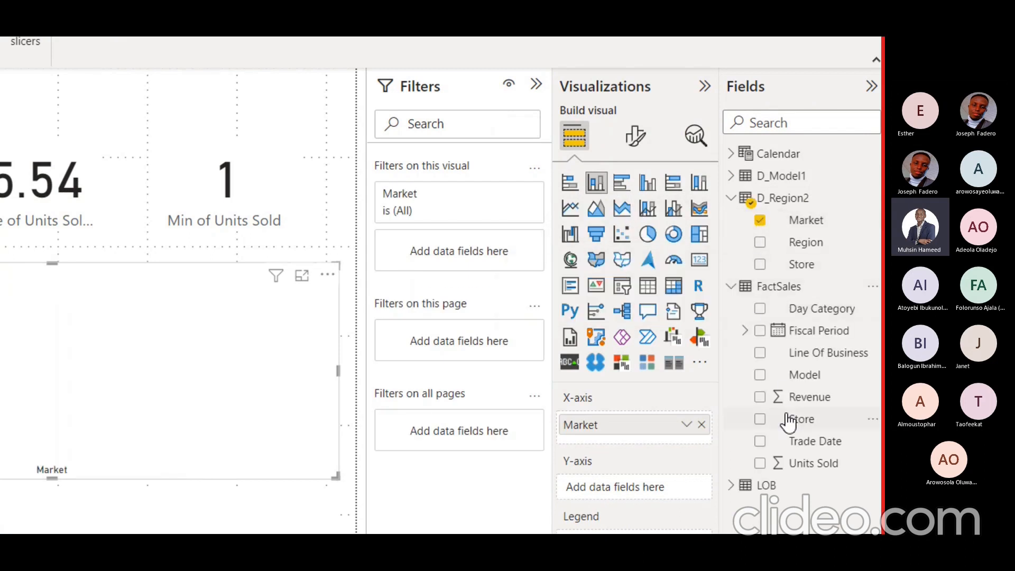
left_click(760, 463)
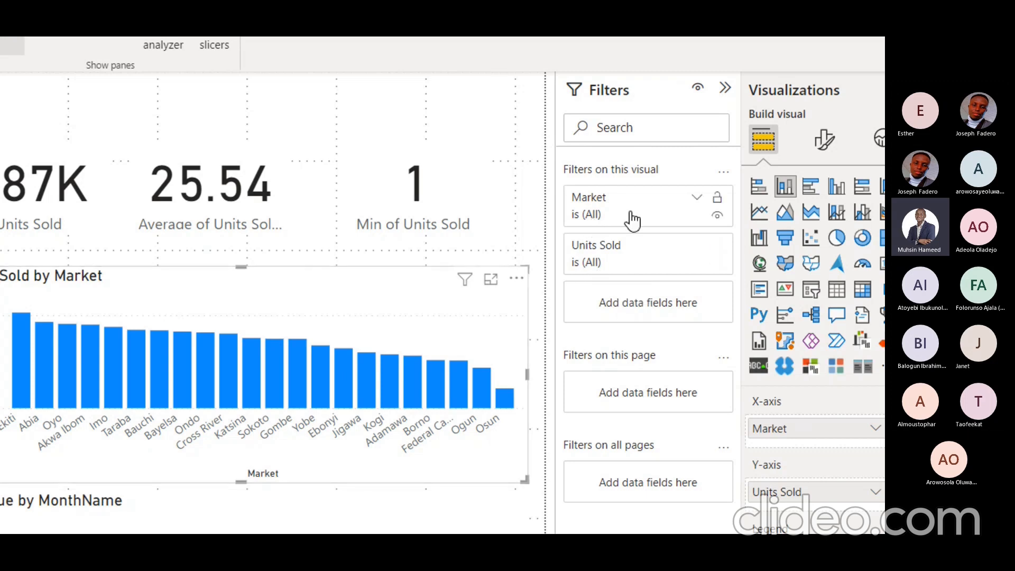
Filter the Units Sold by Market chart to Abia, Adamawa and Akwa Ibom, and reselect all markets
left_click(696, 199)
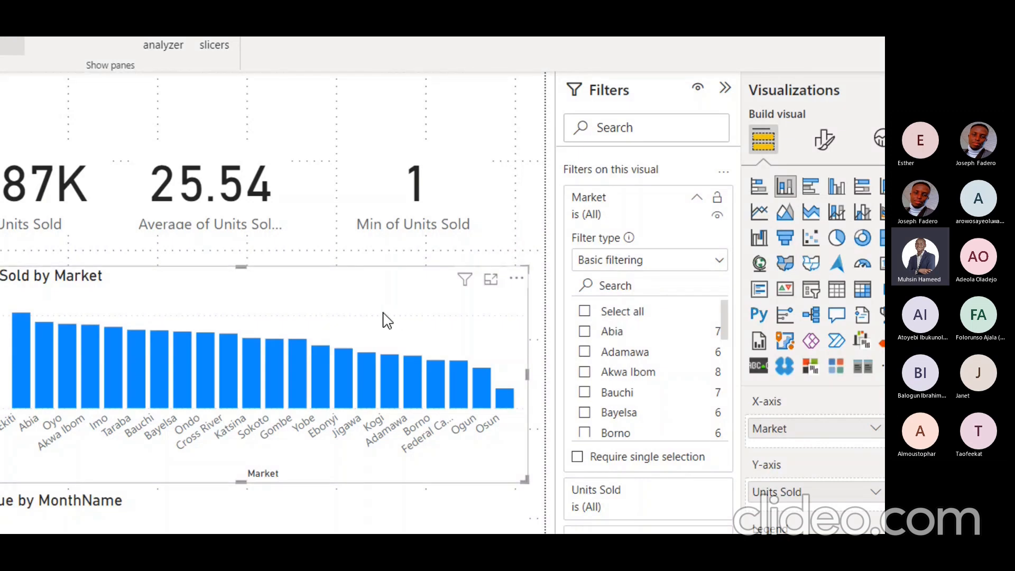
left_click(614, 314)
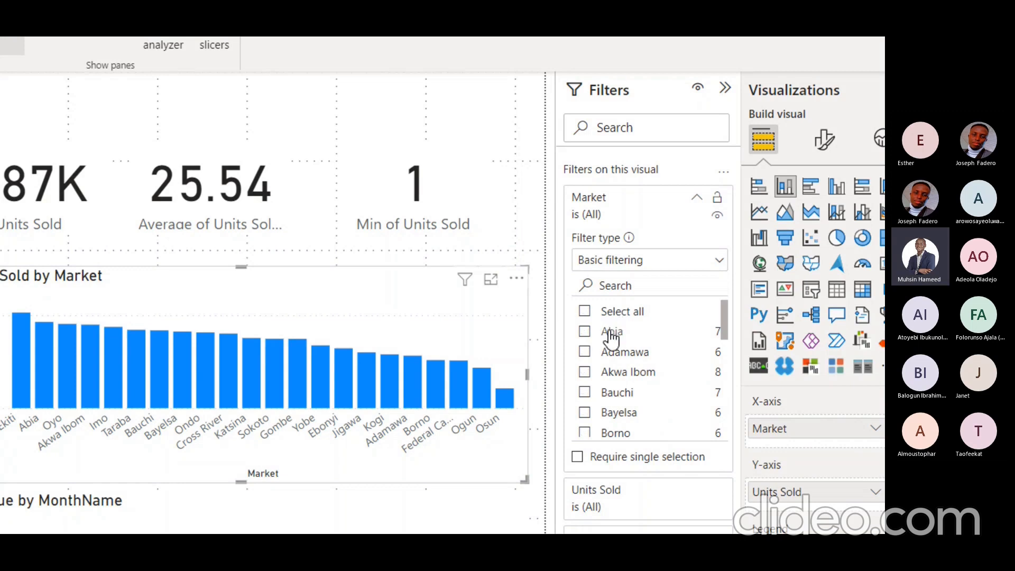
left_click(612, 331)
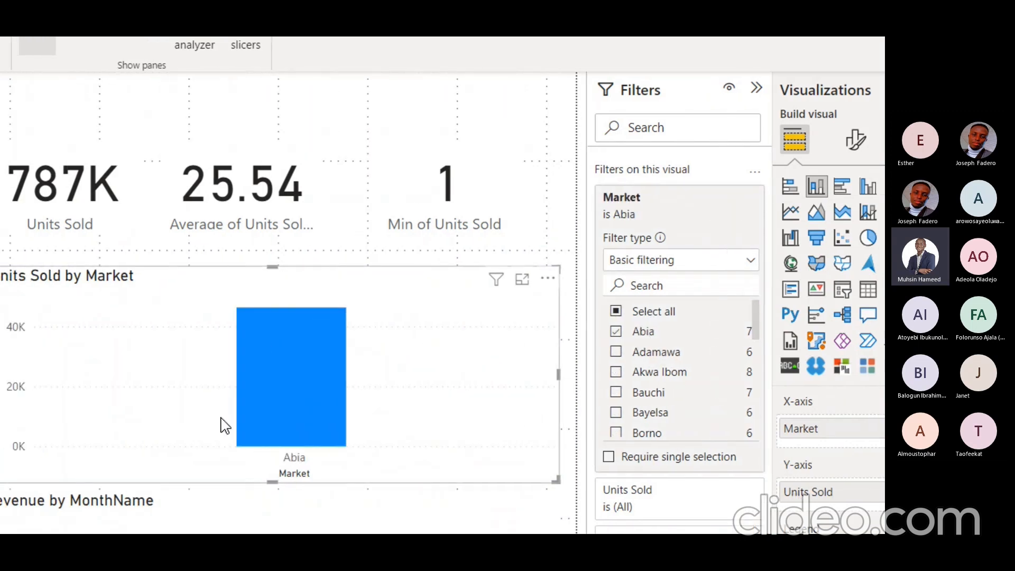
left_click(663, 353)
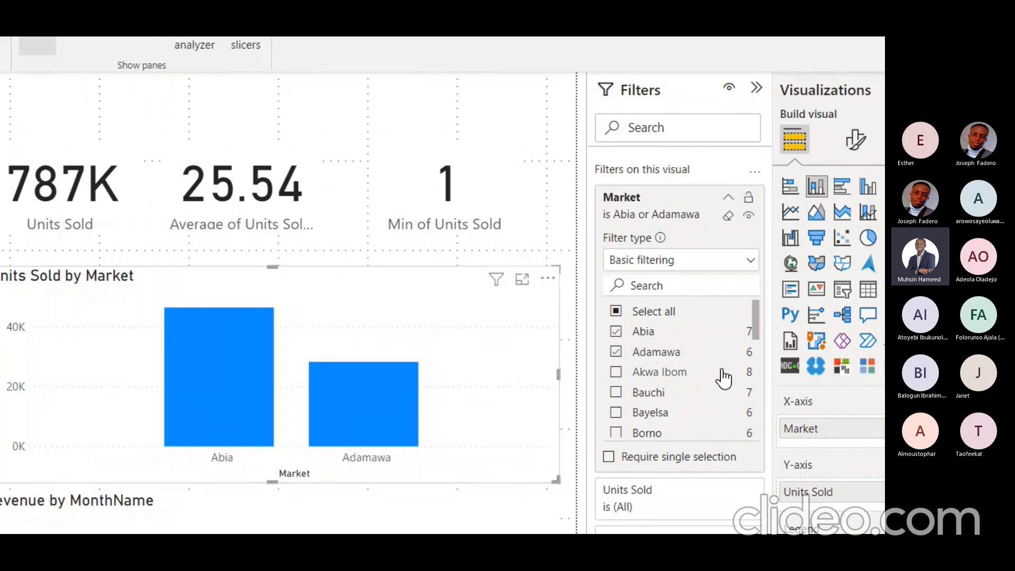
left_click(653, 373)
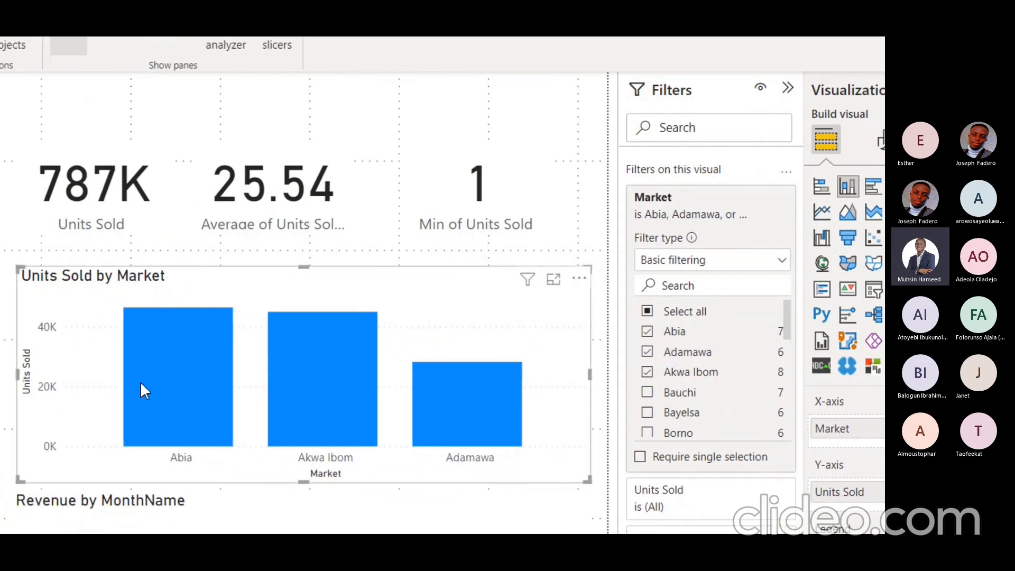
mouse_move(511, 387)
left_click(681, 313)
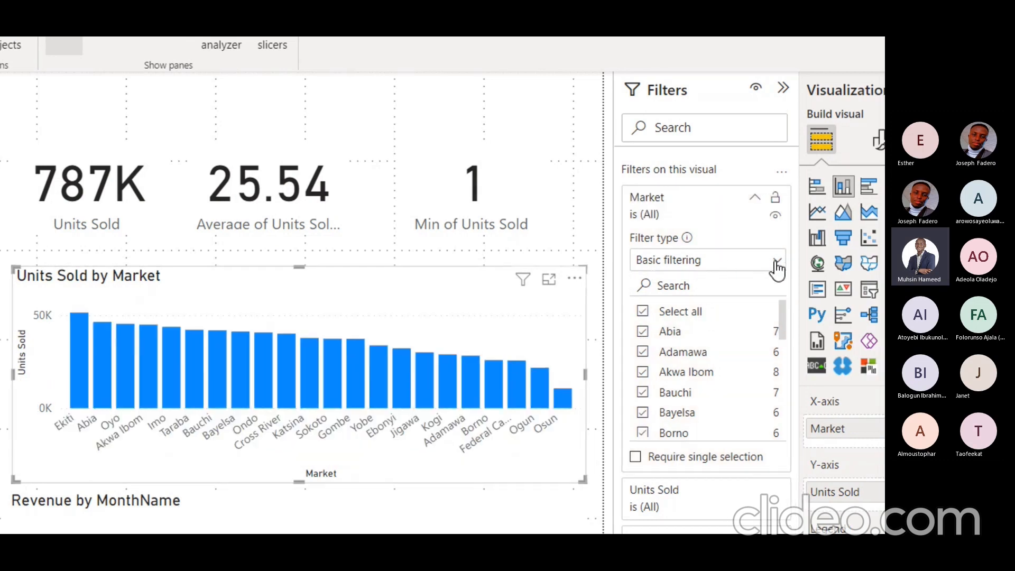
Apply a Top N filter on Market that limits the column chart to the top 5 by Units Sold
left_click(776, 267)
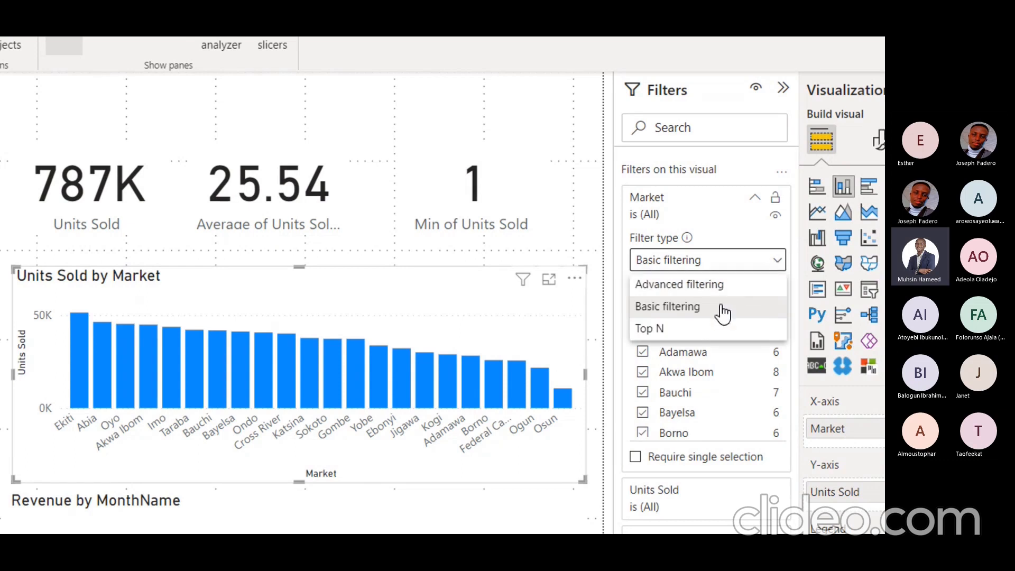
left_click(690, 332)
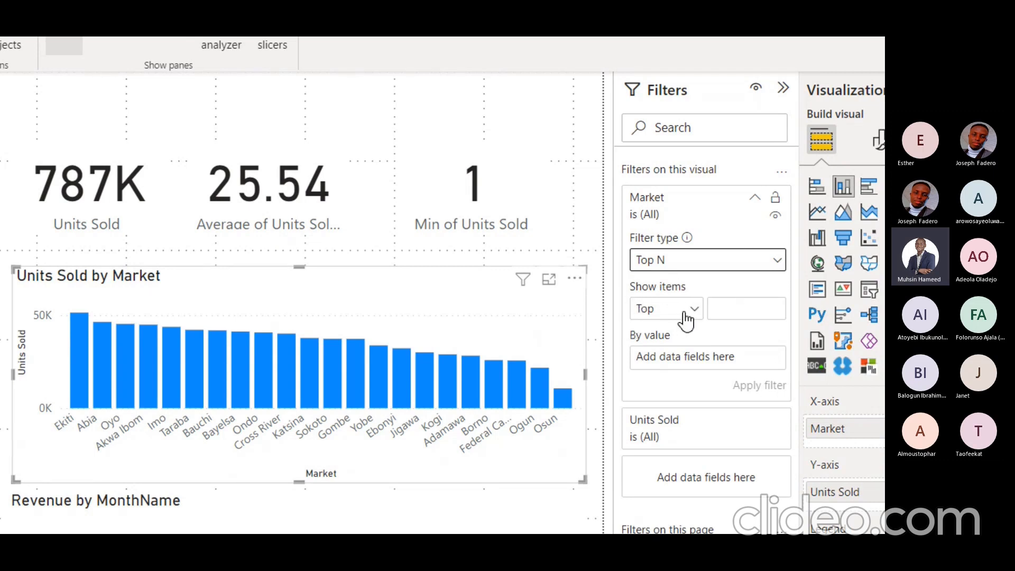
left_click(738, 312)
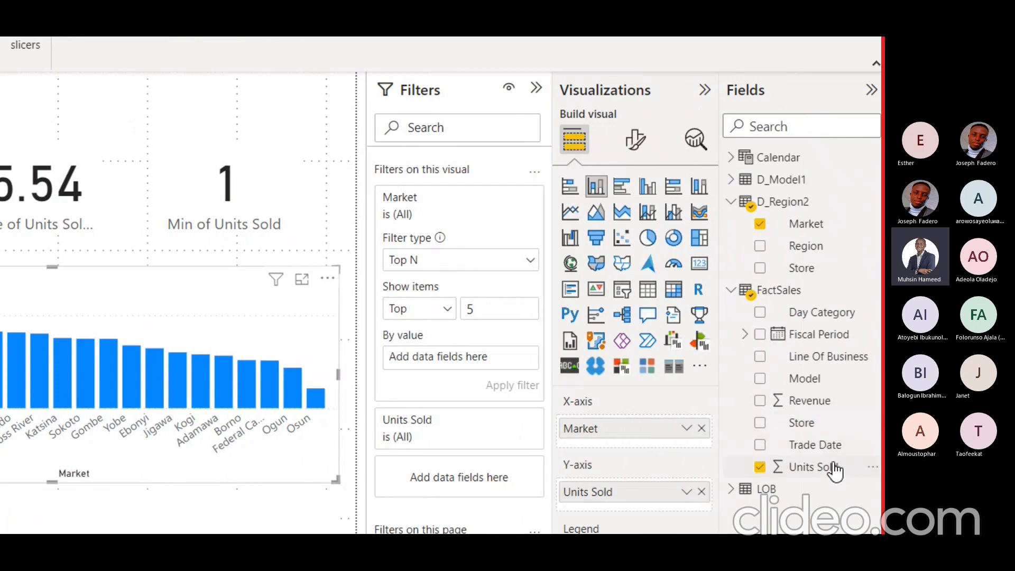
left_click_drag(838, 469, 495, 354)
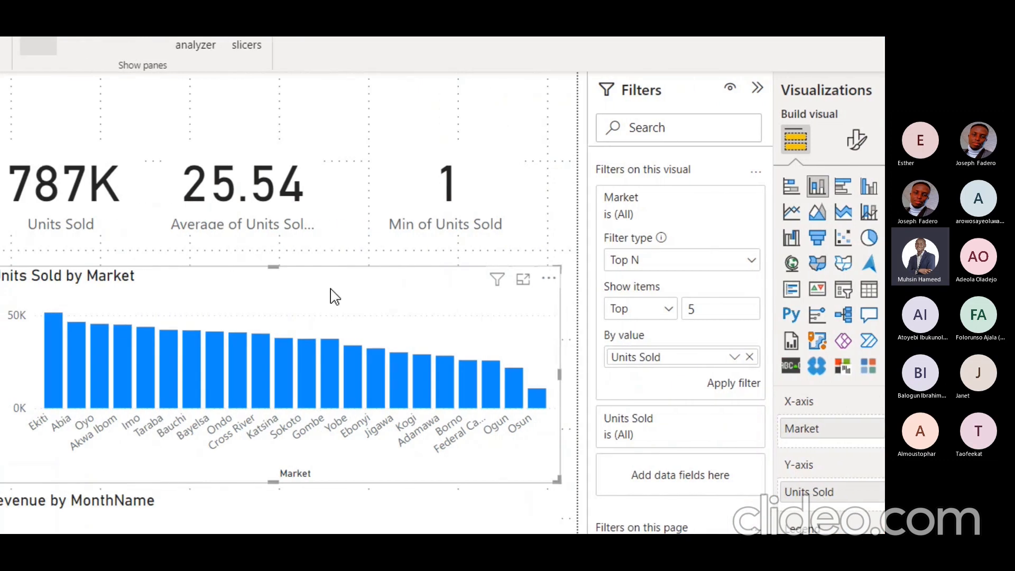
left_click(741, 388)
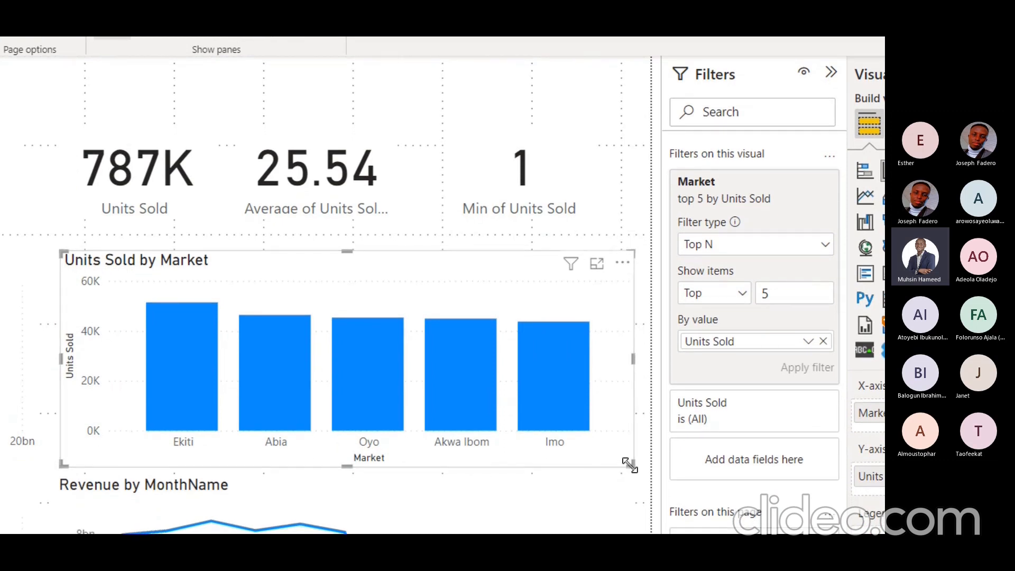
Shrink the Units Sold by Market chart to under half its width and place a duplicate beside it at the page's right edge
left_click_drag(628, 464, 301, 447)
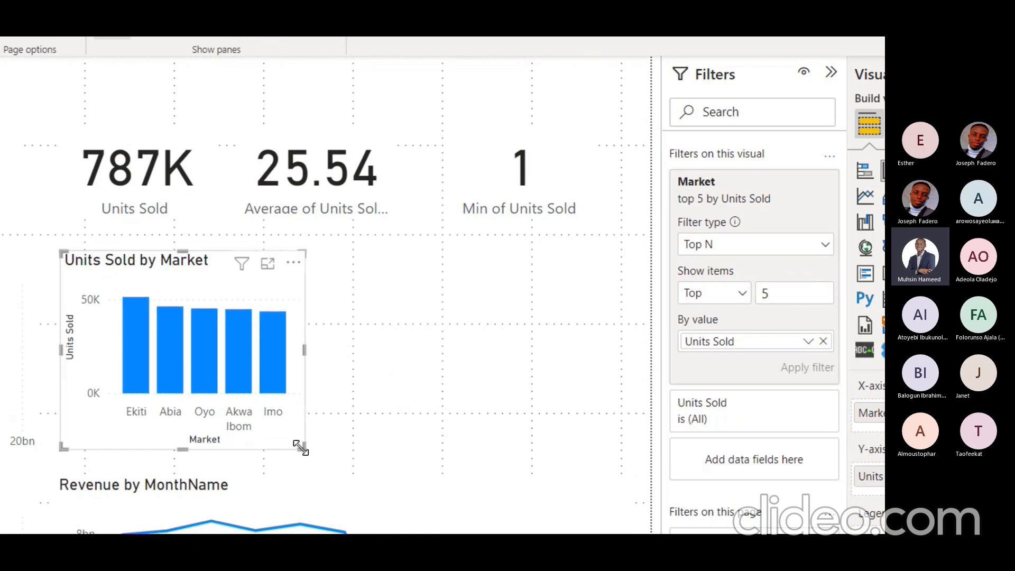
key("ctrl+c")
key("ctrl+v")
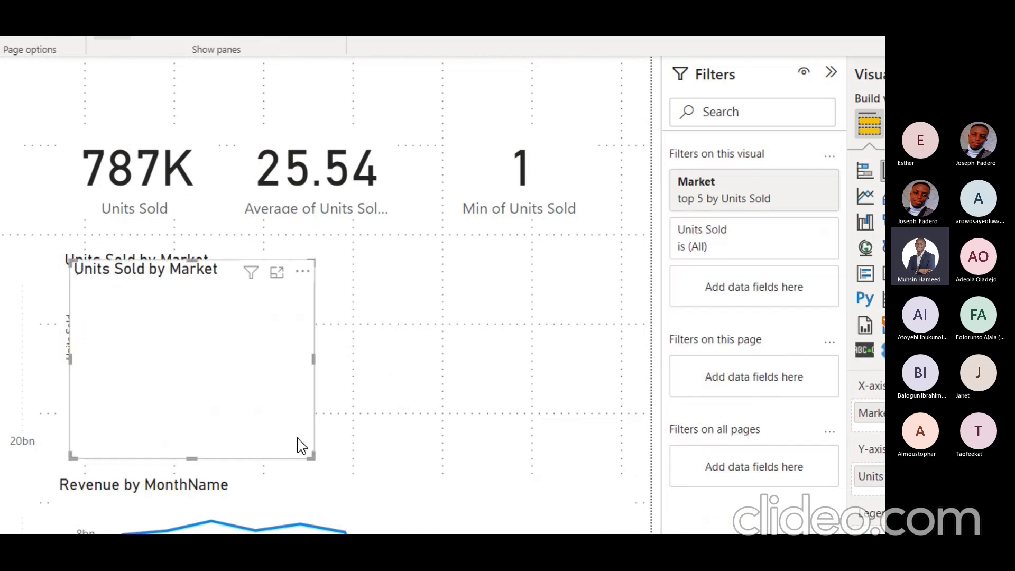
left_click_drag(297, 445, 613, 433)
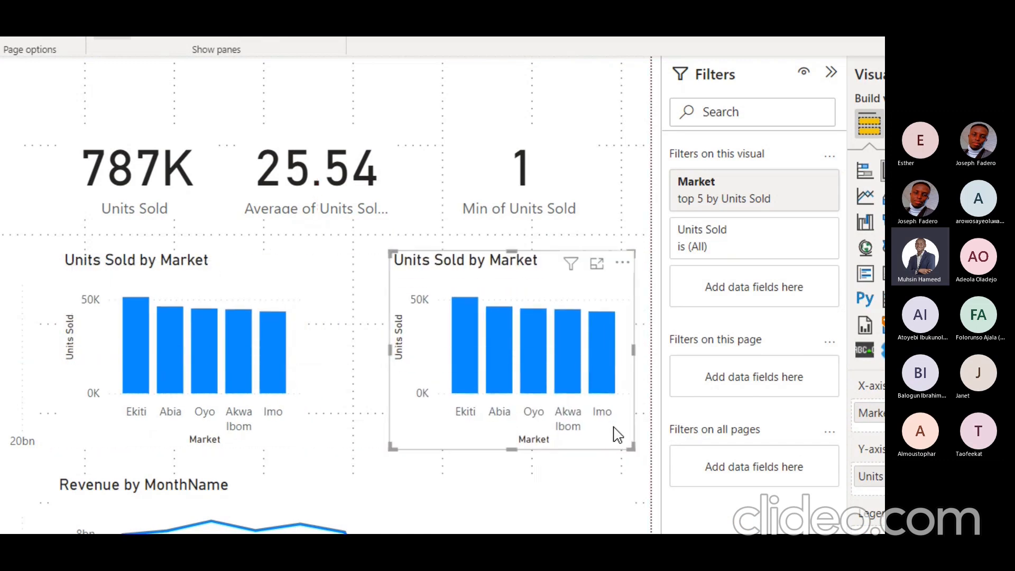
Widen both Units Sold by Market charts toward each other to narrow the gap between them
left_click(304, 445)
left_click_drag(303, 444, 327, 448)
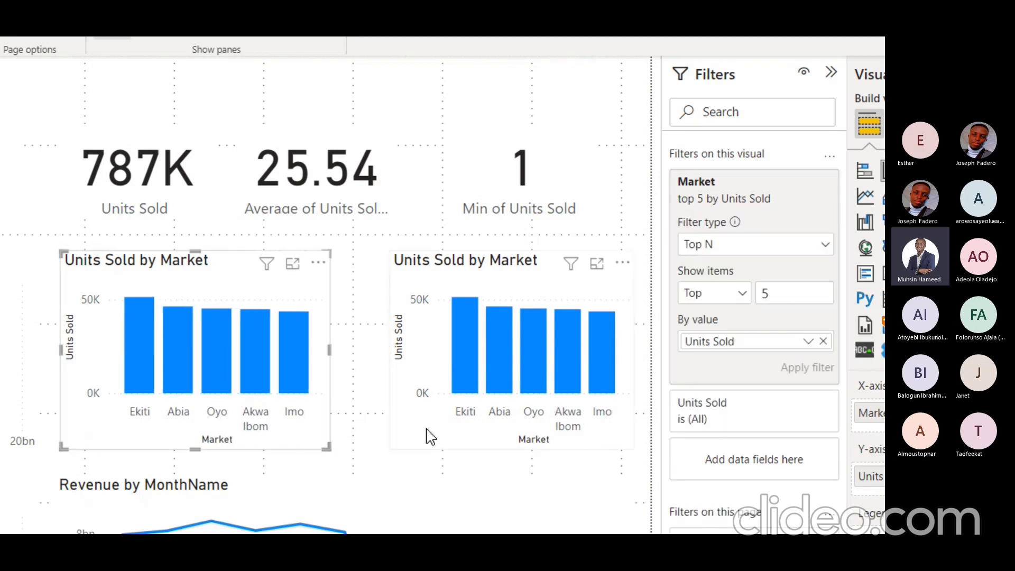
left_click(398, 449)
left_click_drag(389, 449, 361, 455)
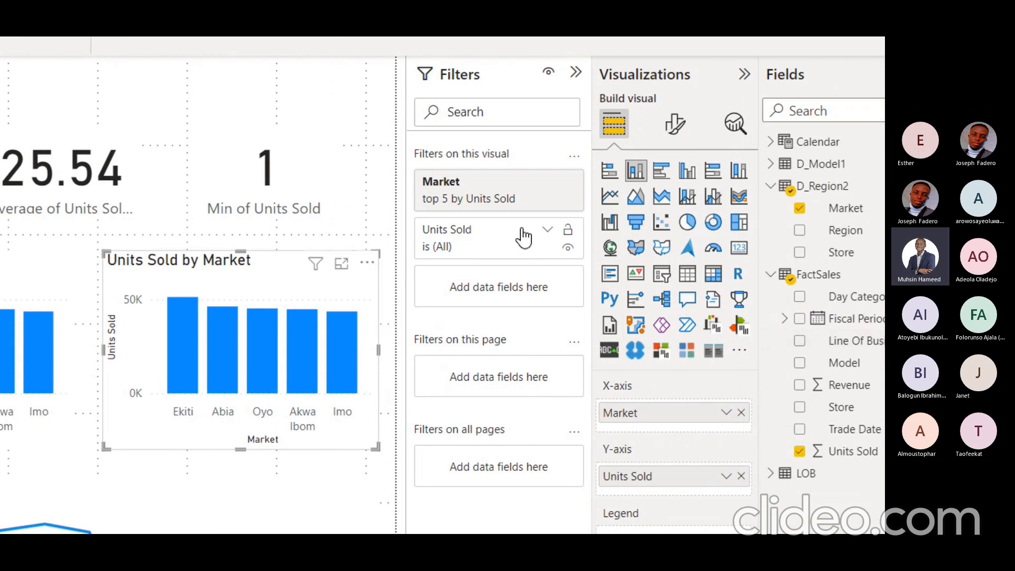
Change the duplicate chart's Market filter to show the bottom 5 by Units Sold
left_click(316, 266)
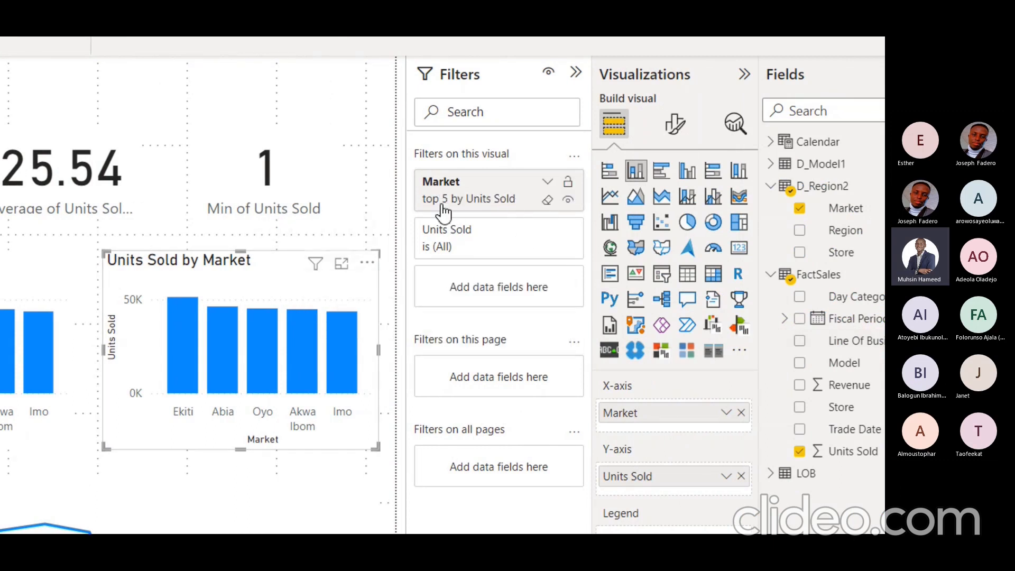
left_click(547, 183)
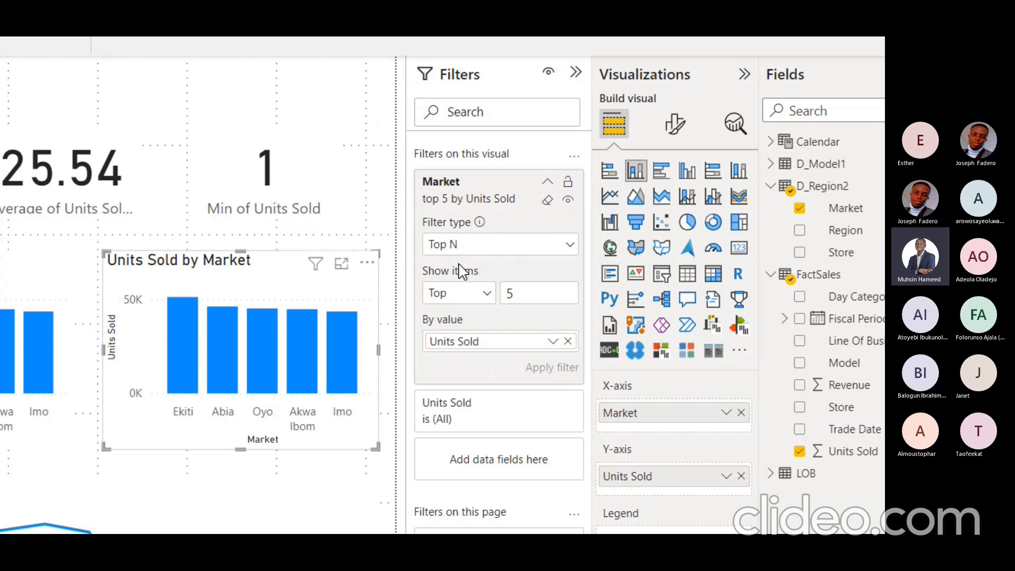
left_click(487, 301)
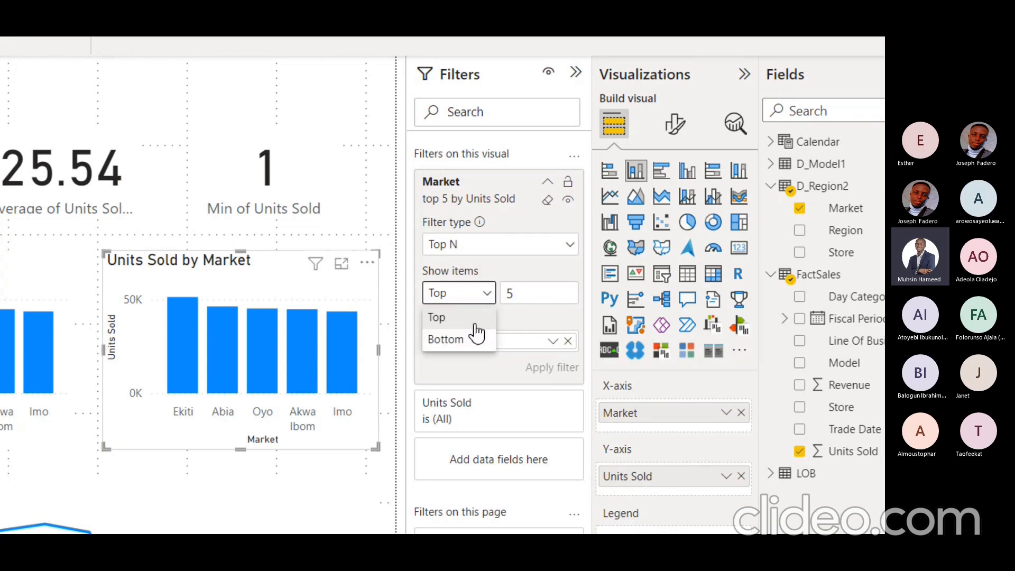
left_click(446, 339)
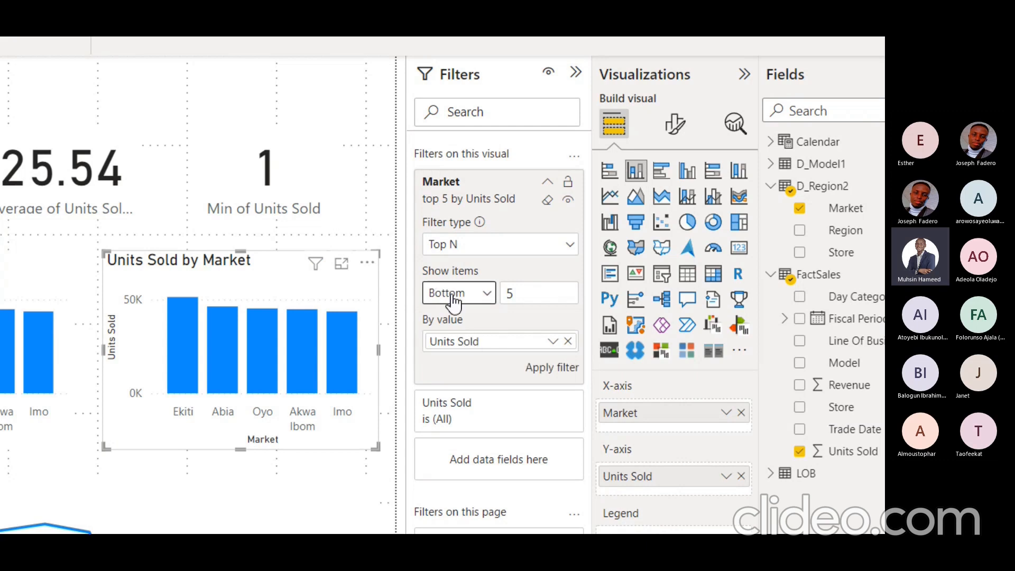
left_click(548, 370)
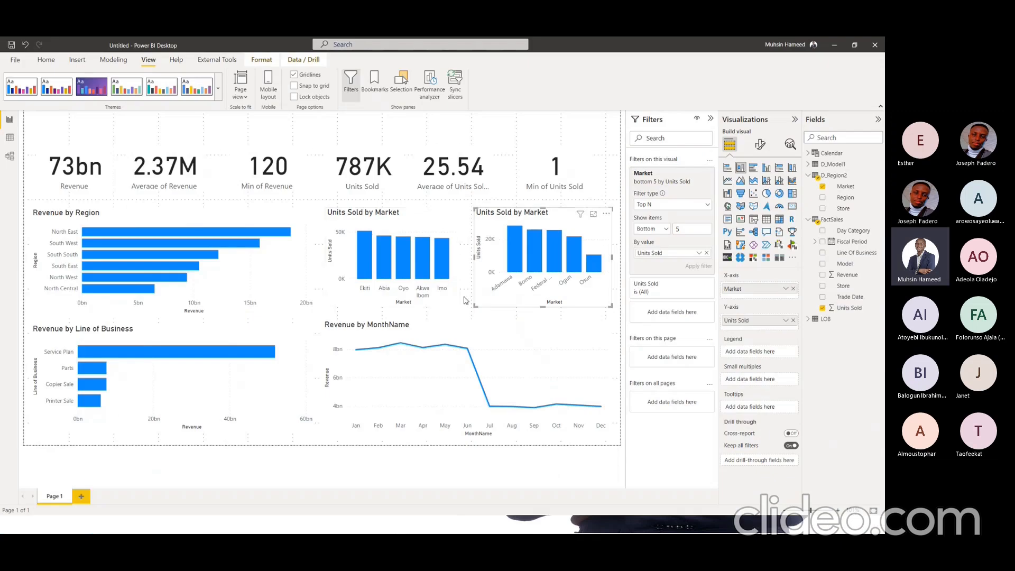
left_click(466, 300)
left_click(457, 296)
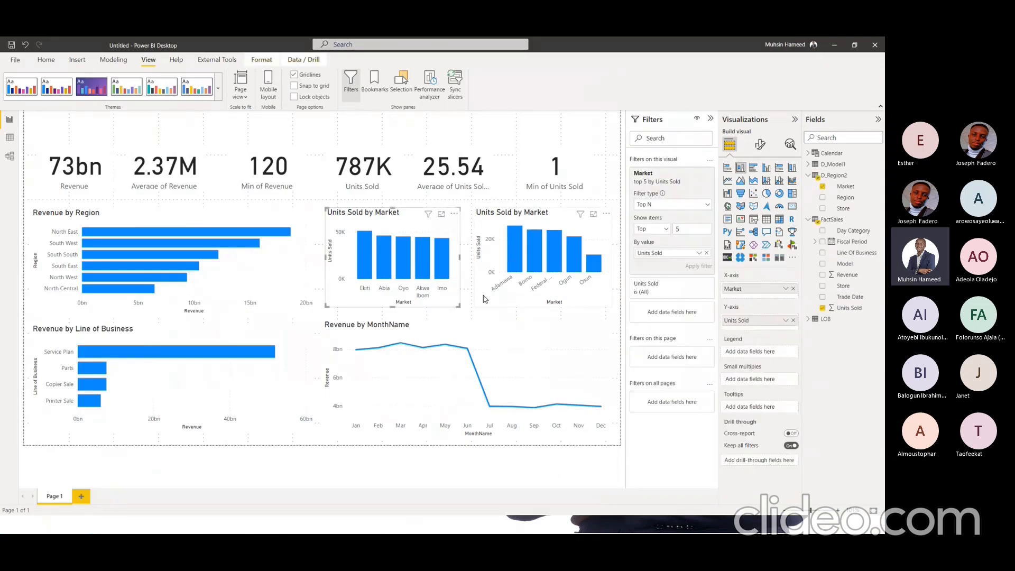
left_click(475, 299)
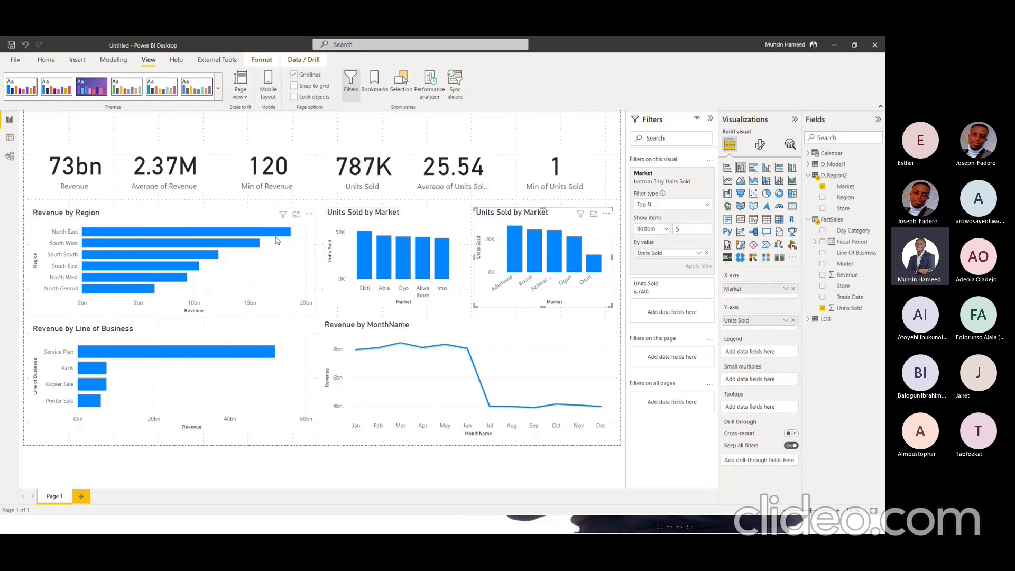
Turn off the Y-axis title of the Revenue by Region bar chart
left_click(286, 278)
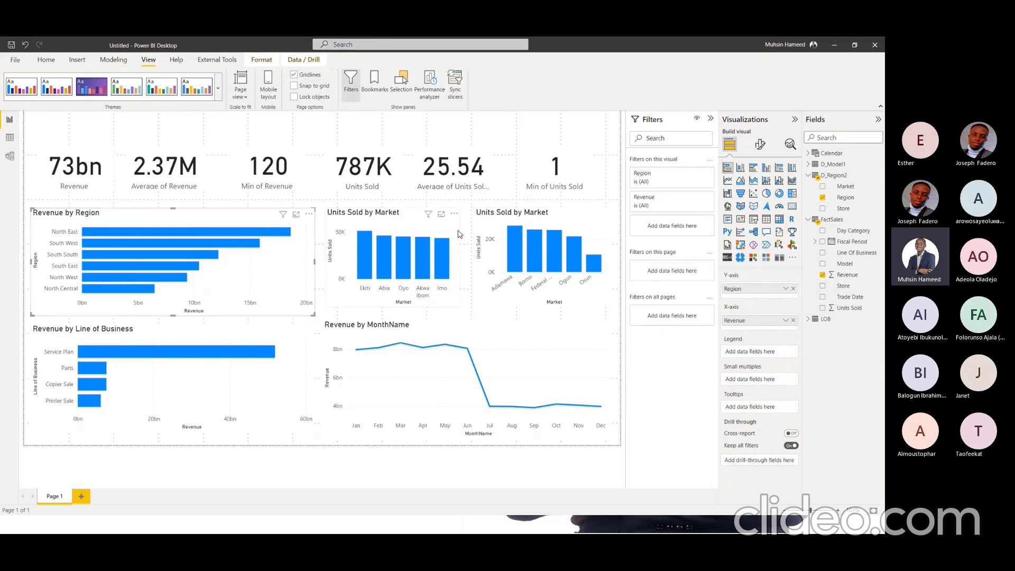
left_click(761, 147)
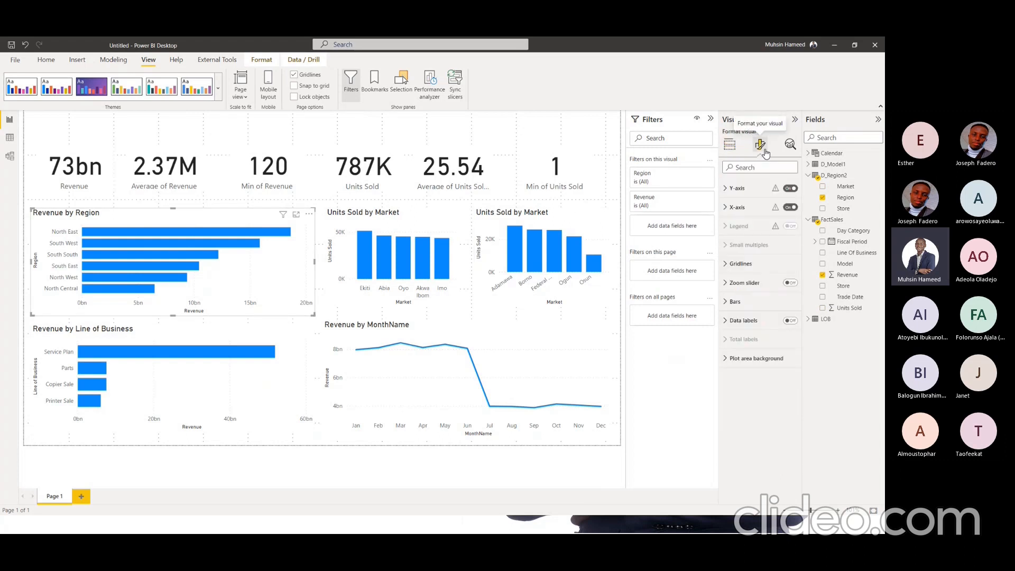
left_click(729, 148)
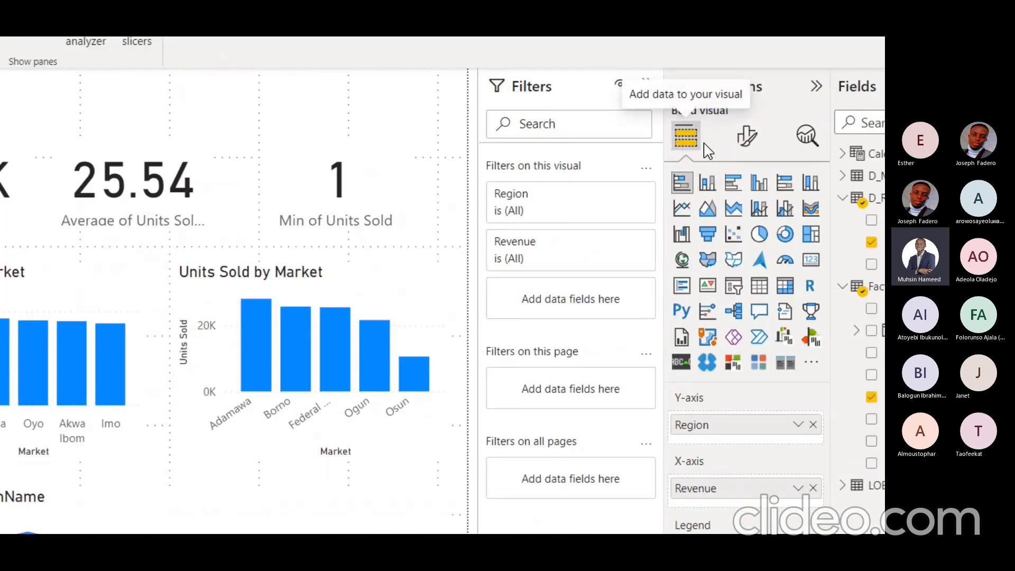
left_click(755, 140)
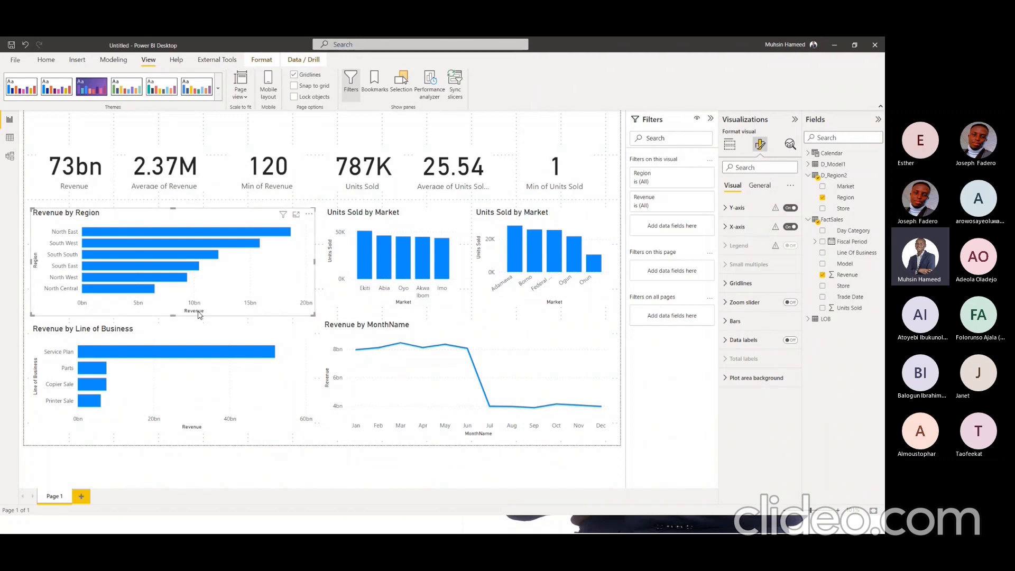
left_click(727, 211)
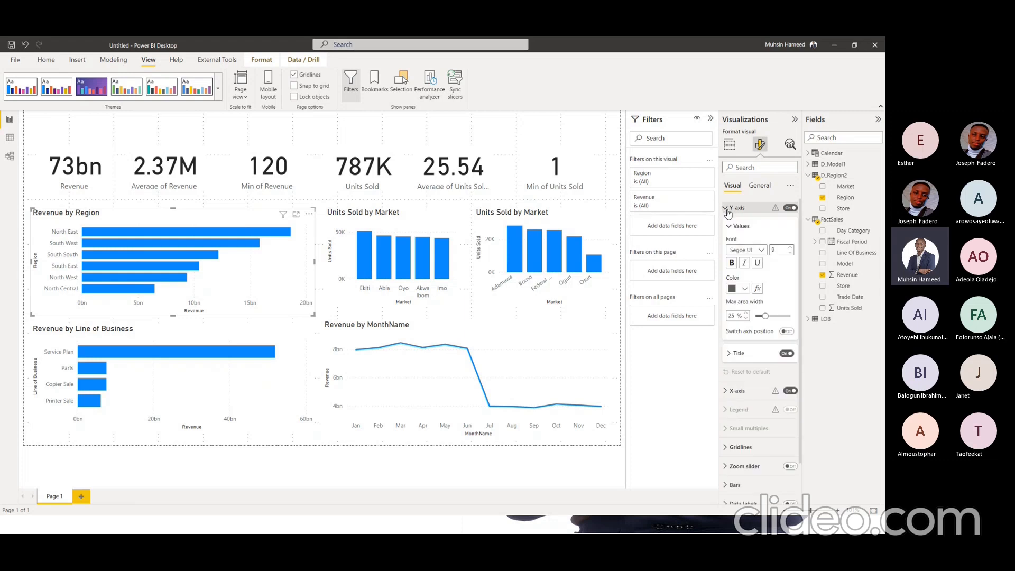
scroll(770, 296, "down", 2)
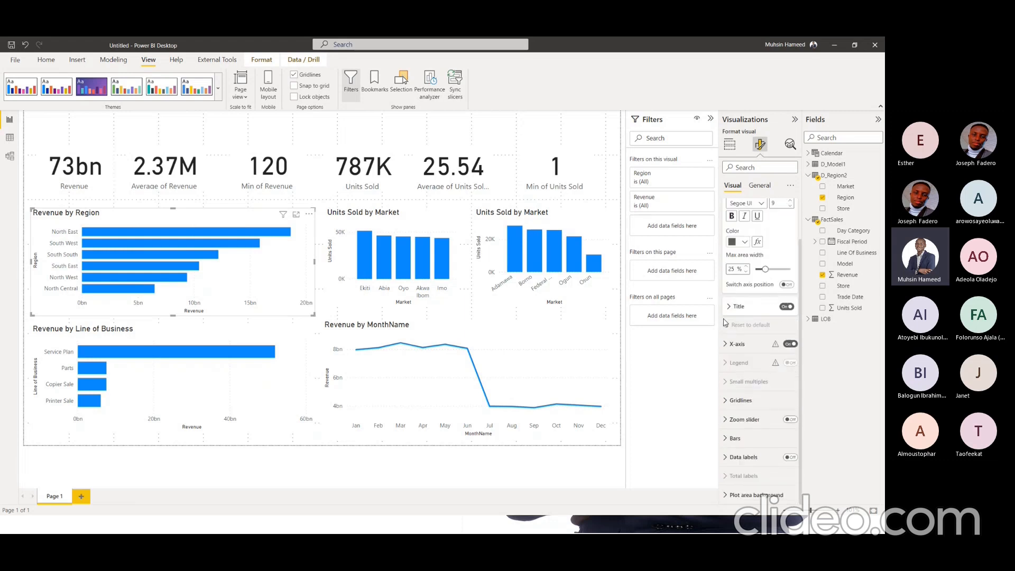
left_click(784, 308)
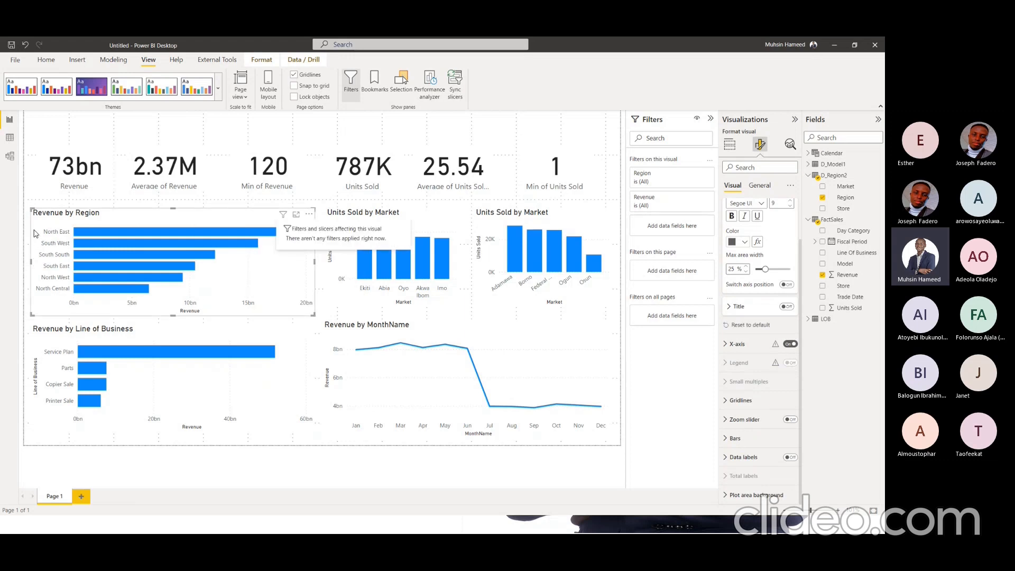
Turn off the X-axis title of the Revenue by Region bar chart
scroll(743, 214, "up", 1)
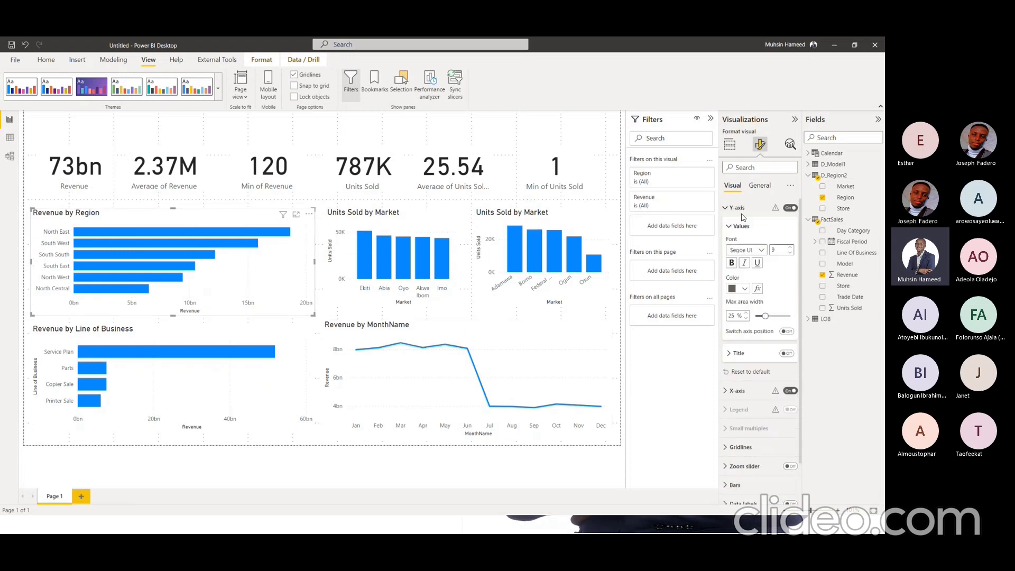
left_click(731, 210)
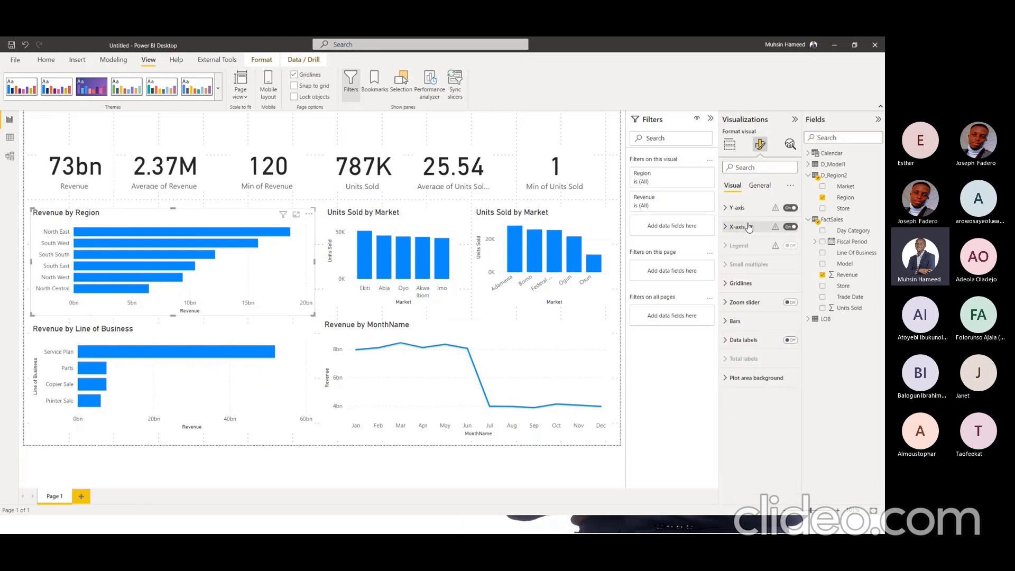
left_click(728, 228)
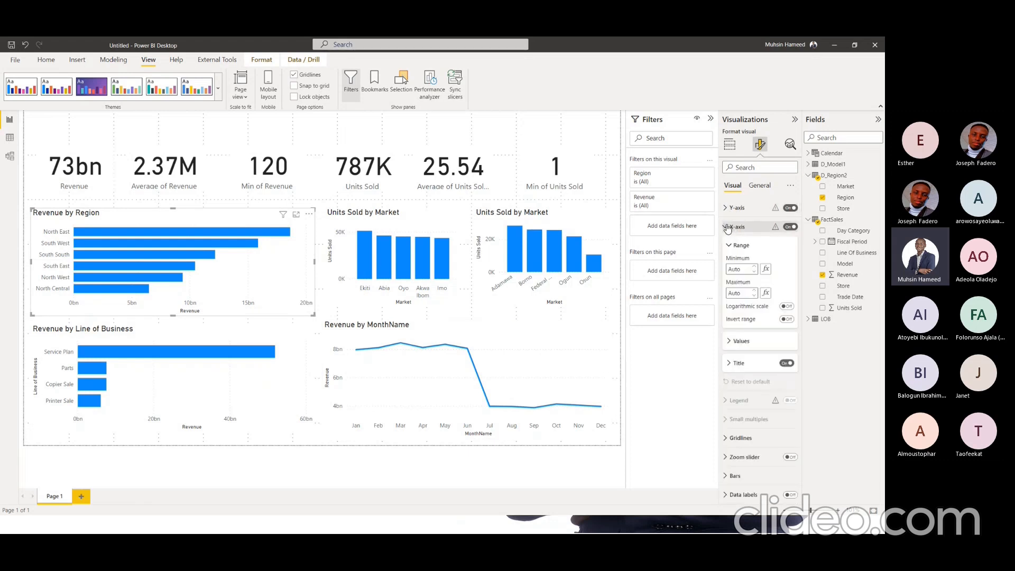
left_click(785, 363)
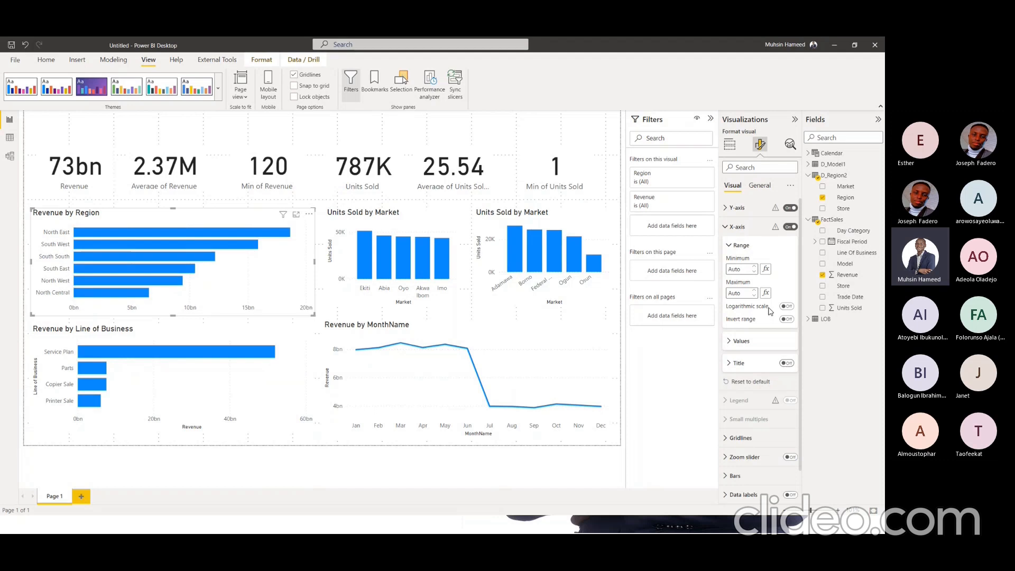
left_click(728, 227)
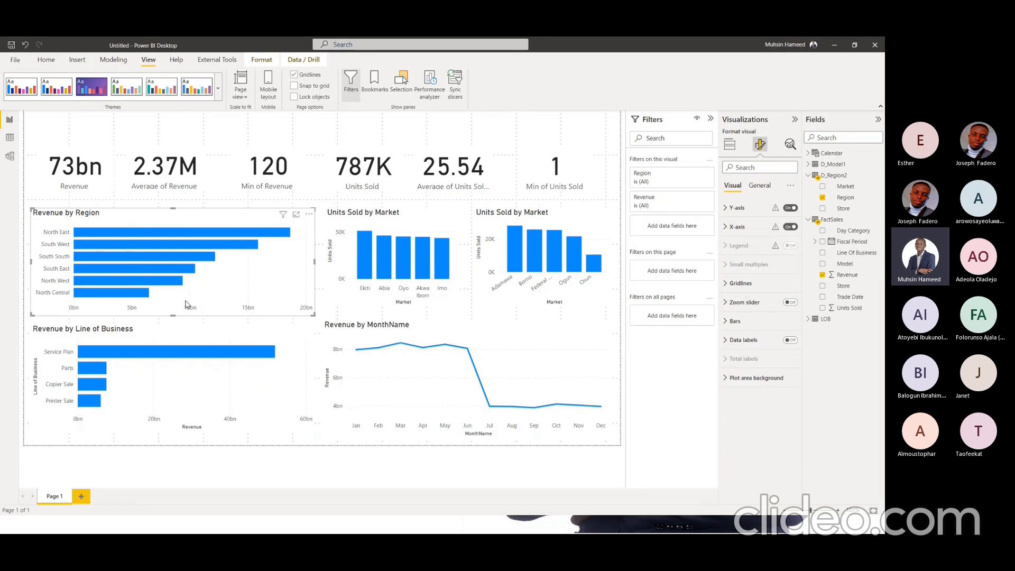
Turn on data labels for the Revenue by Region chart and turn off its X-axis
mouse_move(149, 291)
left_click(790, 340)
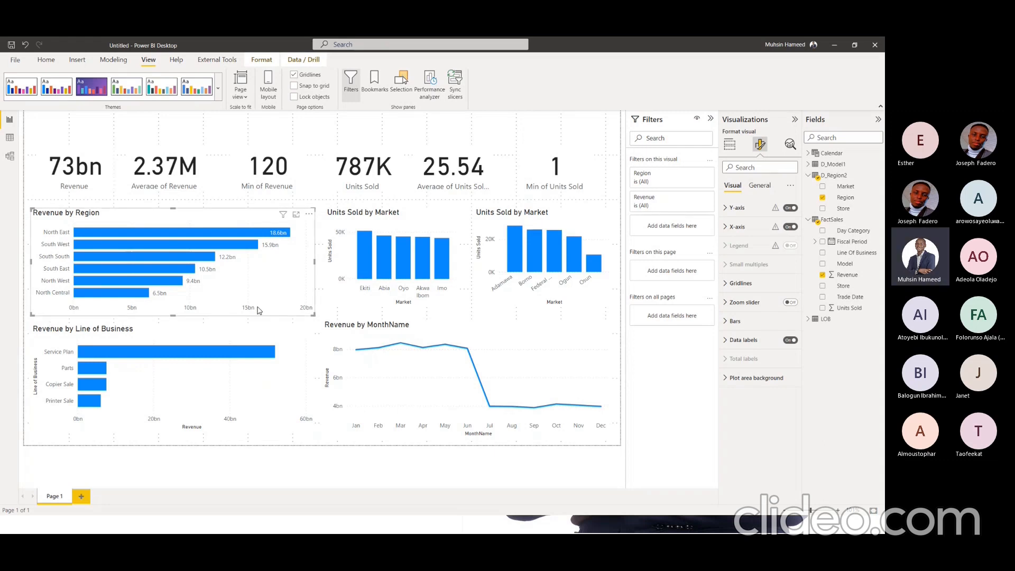
left_click(790, 228)
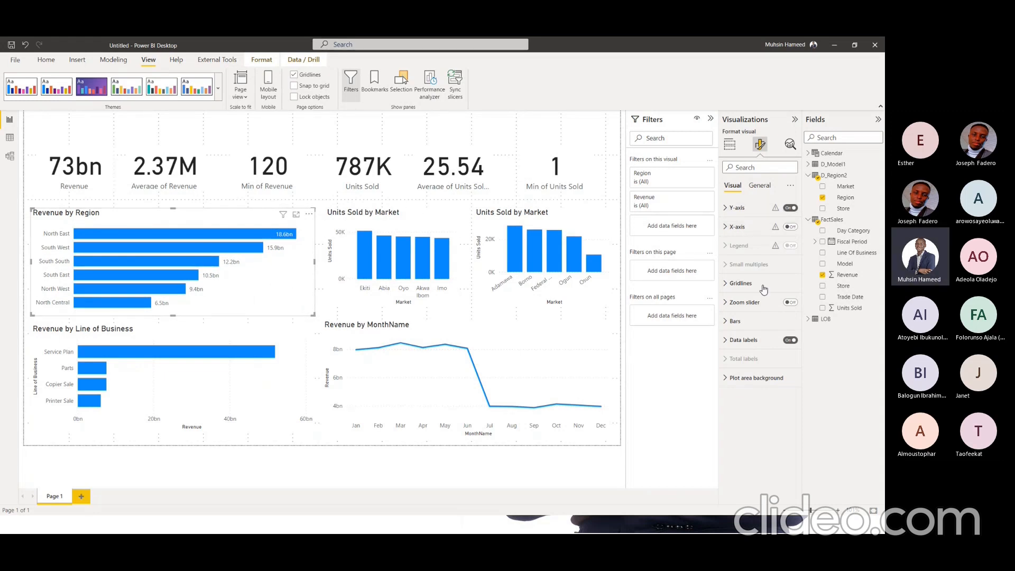
Set the default bar color of the Revenue by Region chart to the darkest navy shade in the theme colors
left_click(735, 321)
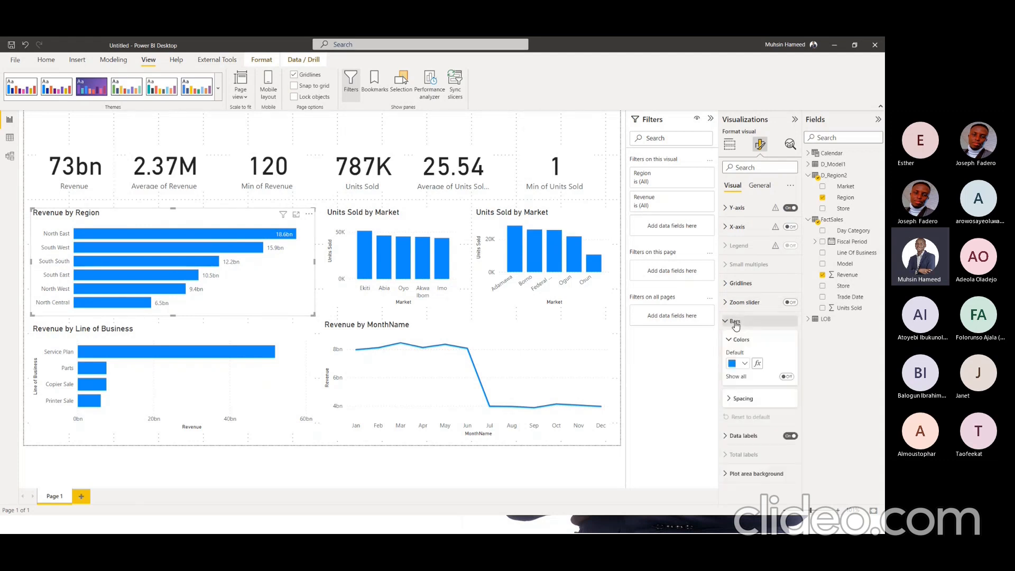
left_click(742, 363)
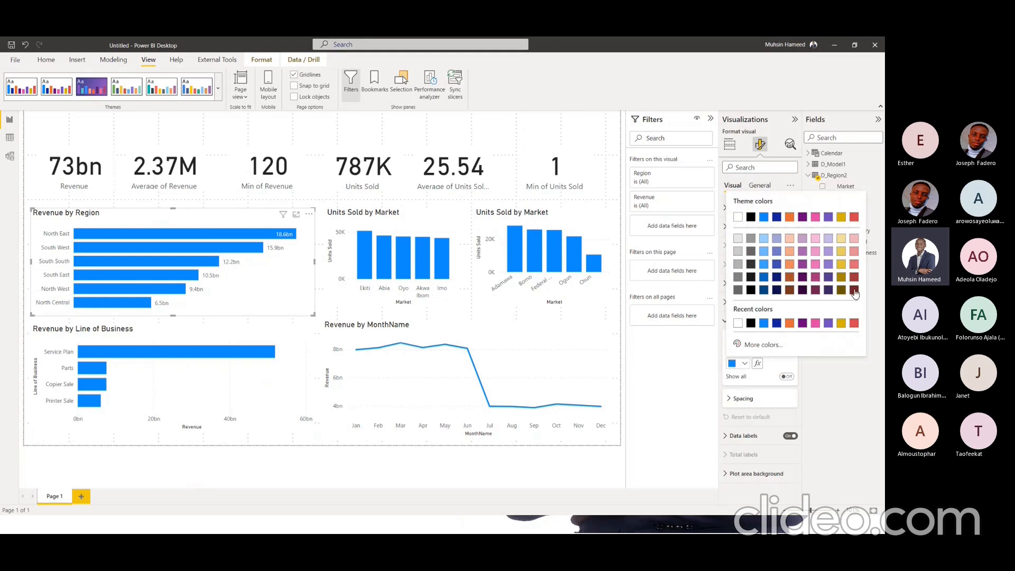
left_click(776, 290)
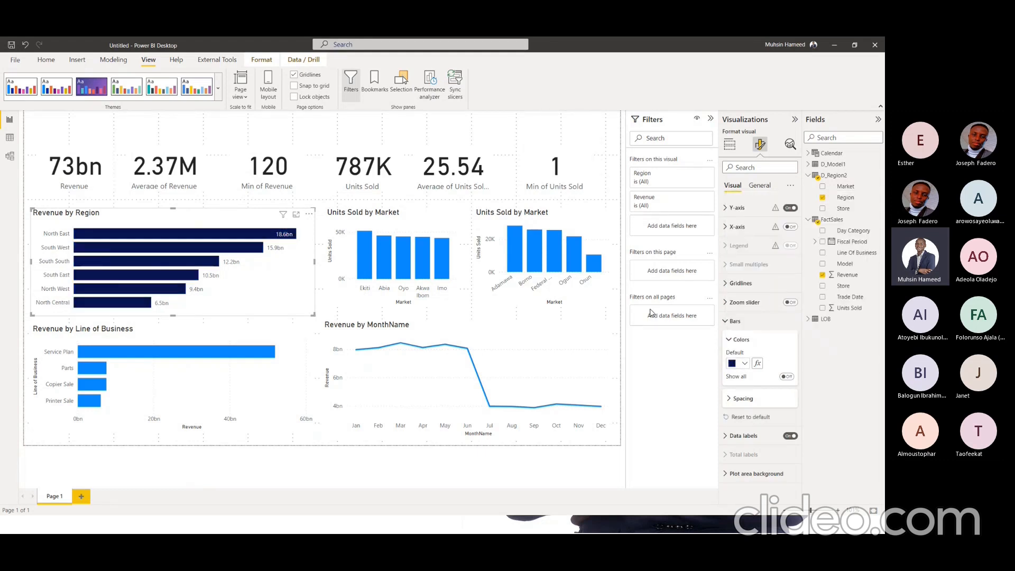
left_click(729, 321)
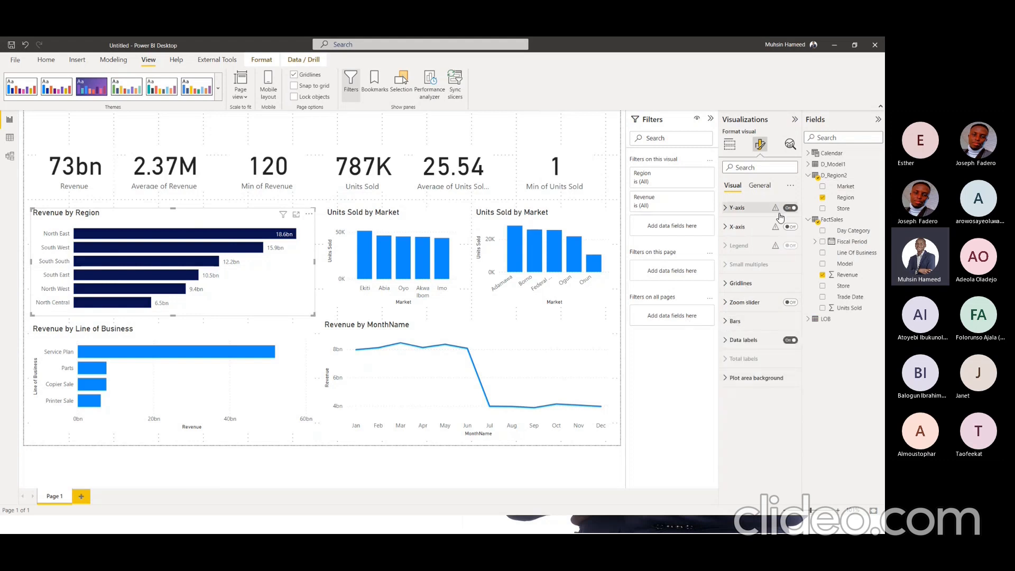
Set the background color of the Revenue by Region chart to the lightest grey in the theme colors
left_click(764, 188)
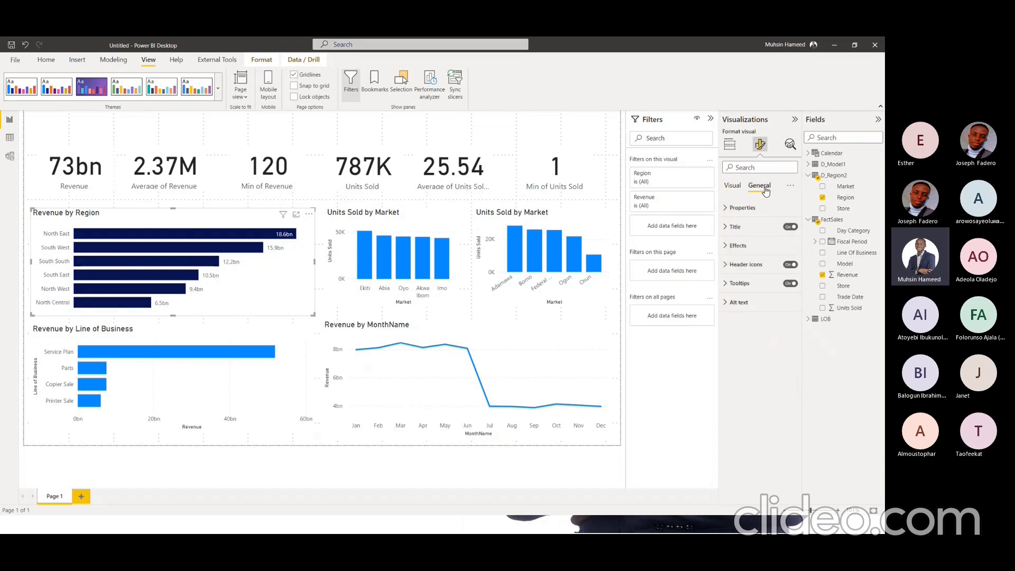
left_click(737, 245)
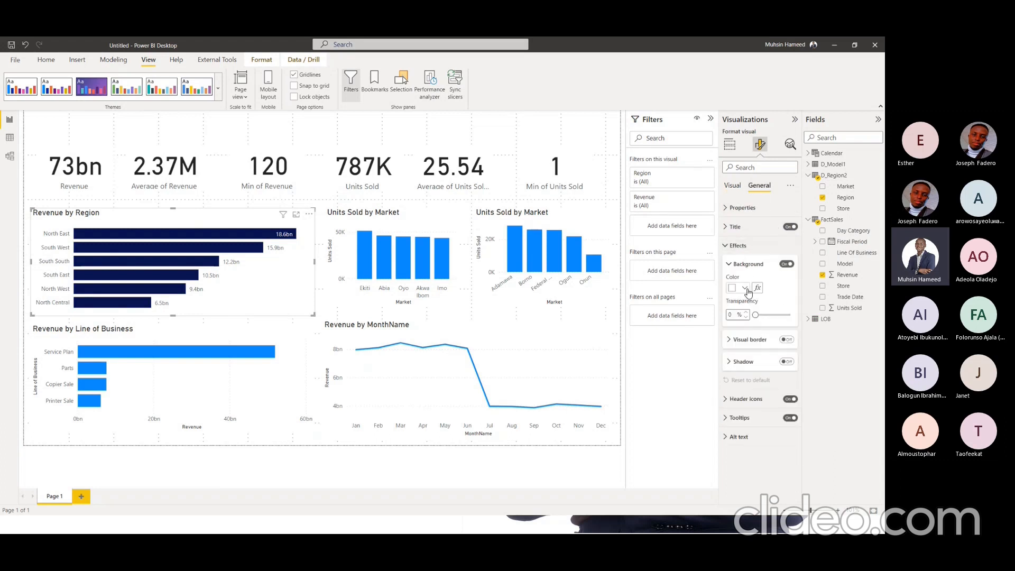
left_click(747, 290)
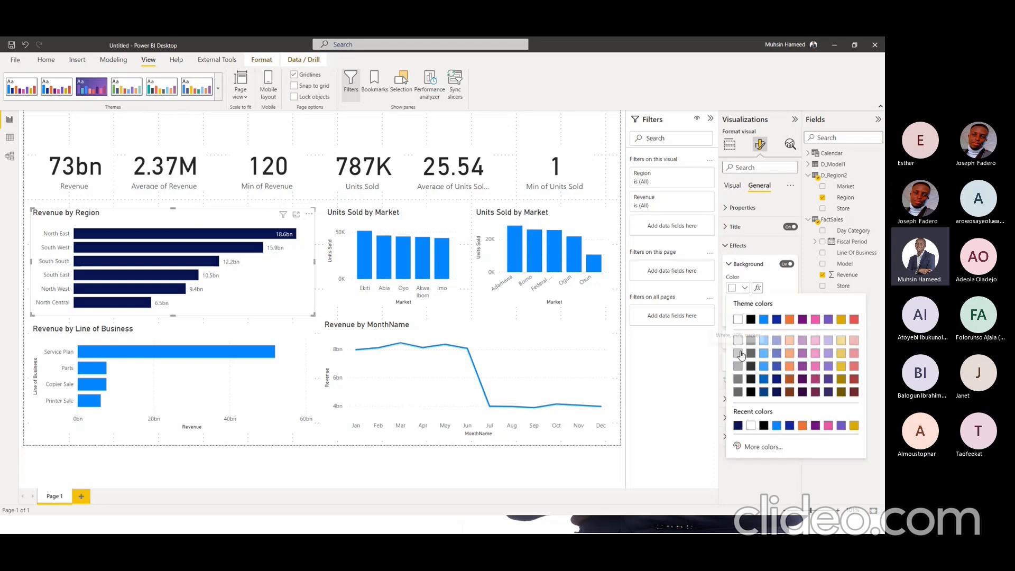
left_click(740, 354)
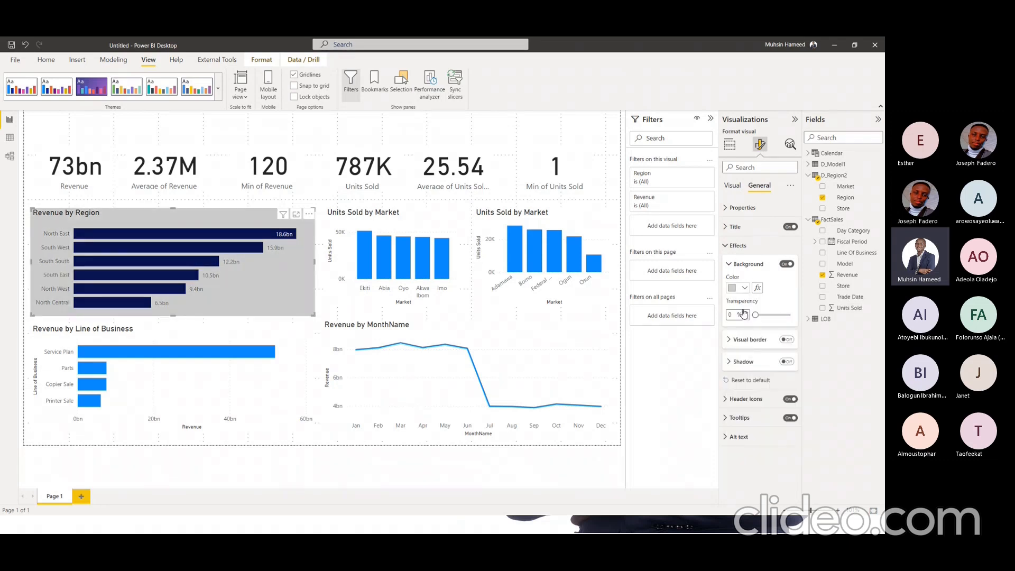
left_click(740, 292)
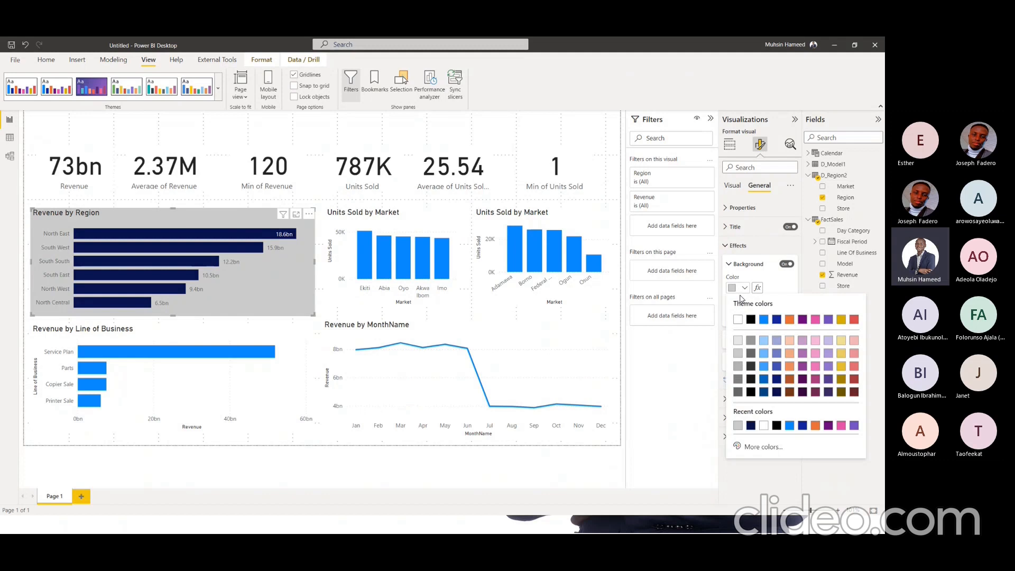
left_click(777, 340)
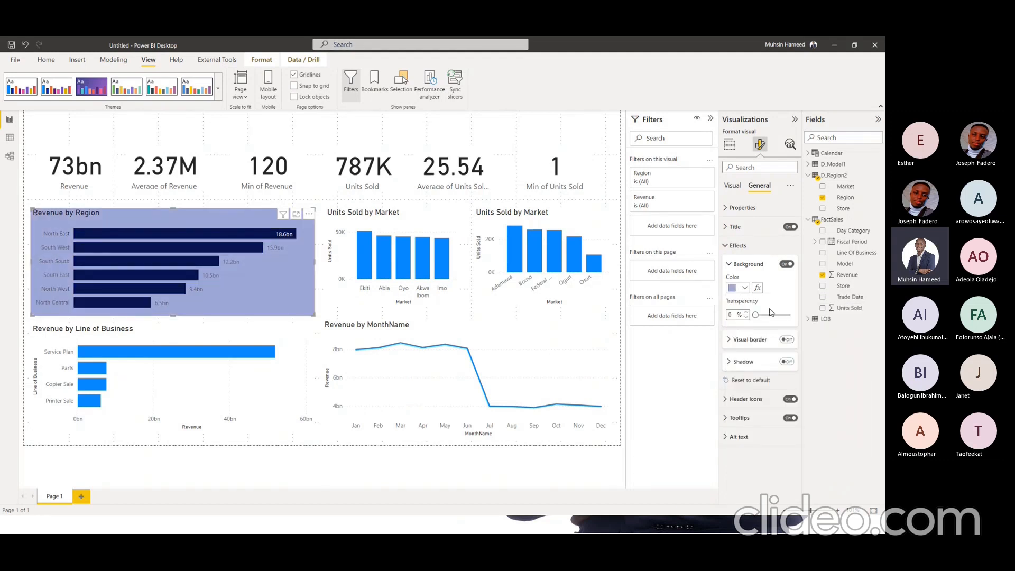
left_click(743, 291)
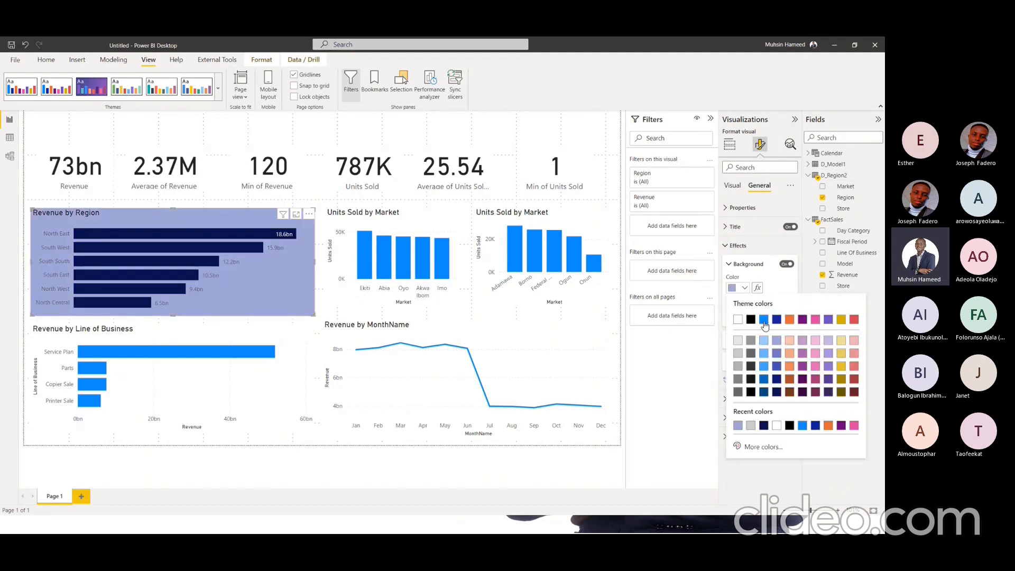
left_click(740, 341)
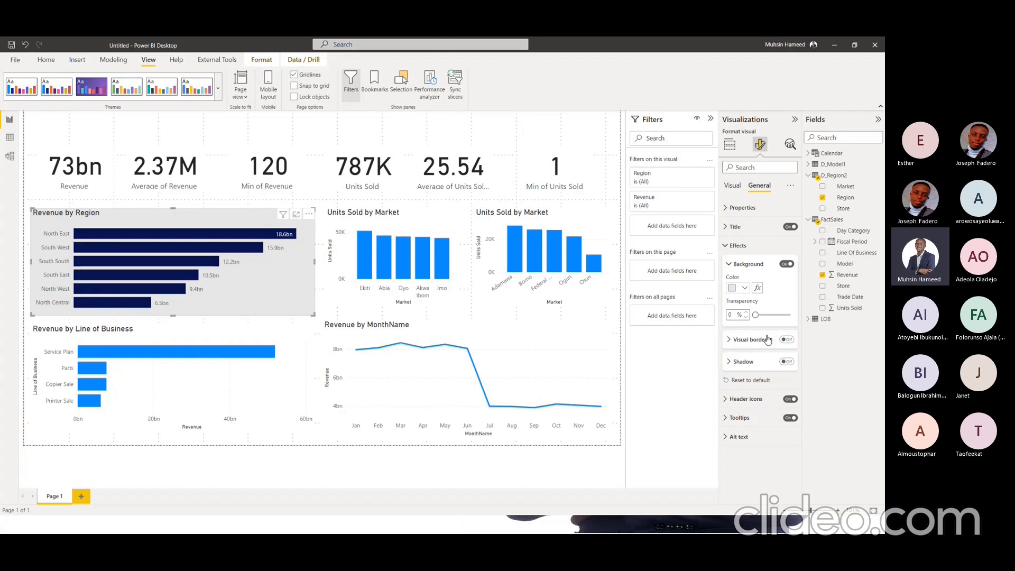
Turn on a shadow for the Revenue by Region chart with Outside offset and Center position
left_click(789, 362)
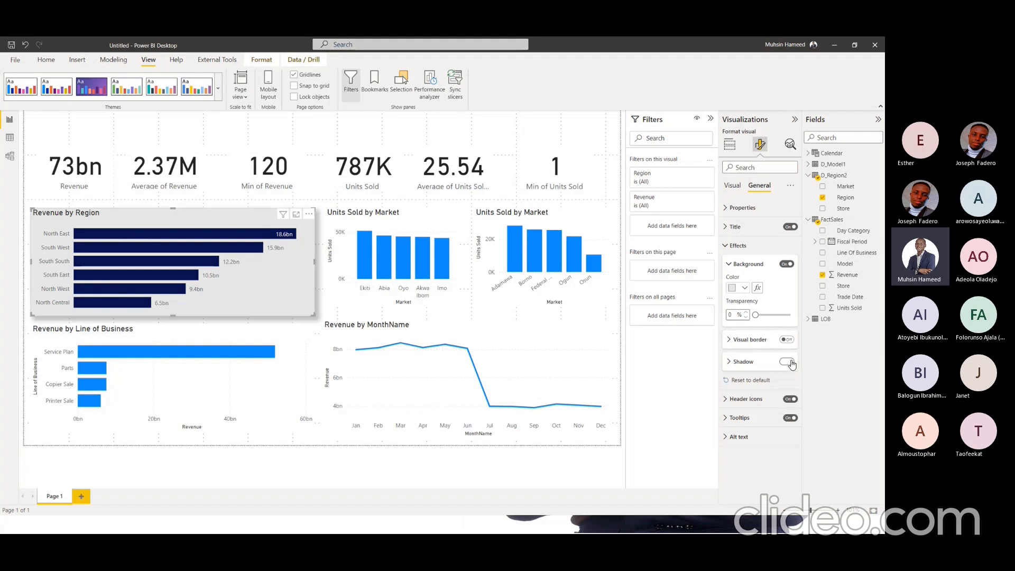
left_click(733, 364)
left_click(770, 413)
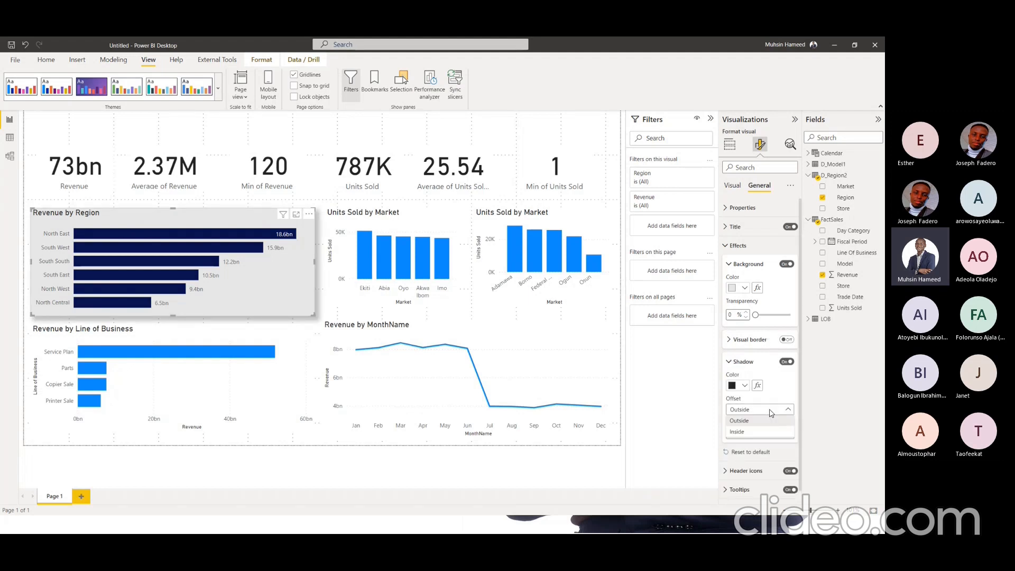
left_click(766, 412)
left_click(766, 435)
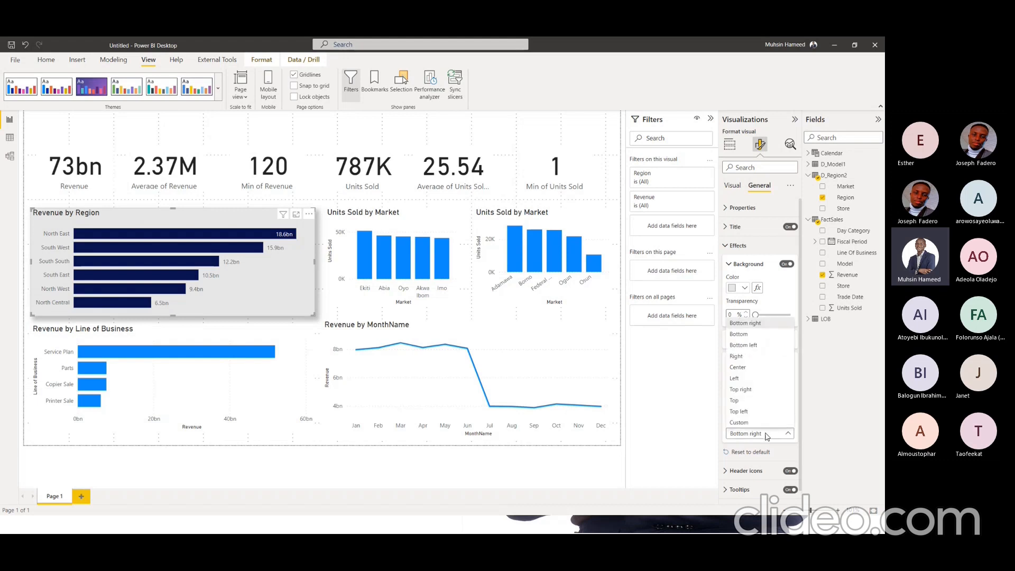
left_click(754, 371)
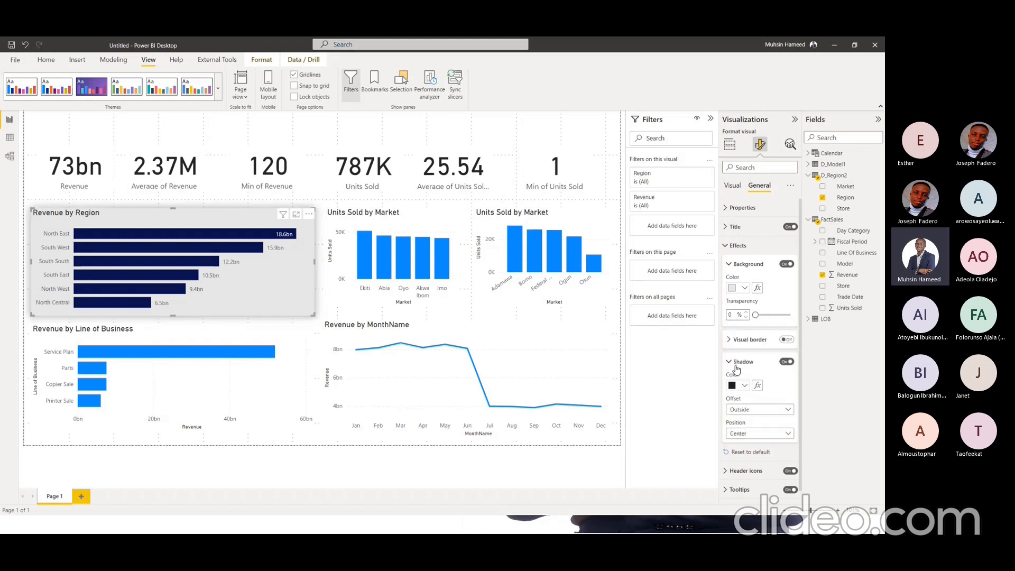
Set the Revenue by Region chart's shadow color to the darkest red theme shade (50% darker) and deselect the chart
left_click(744, 386)
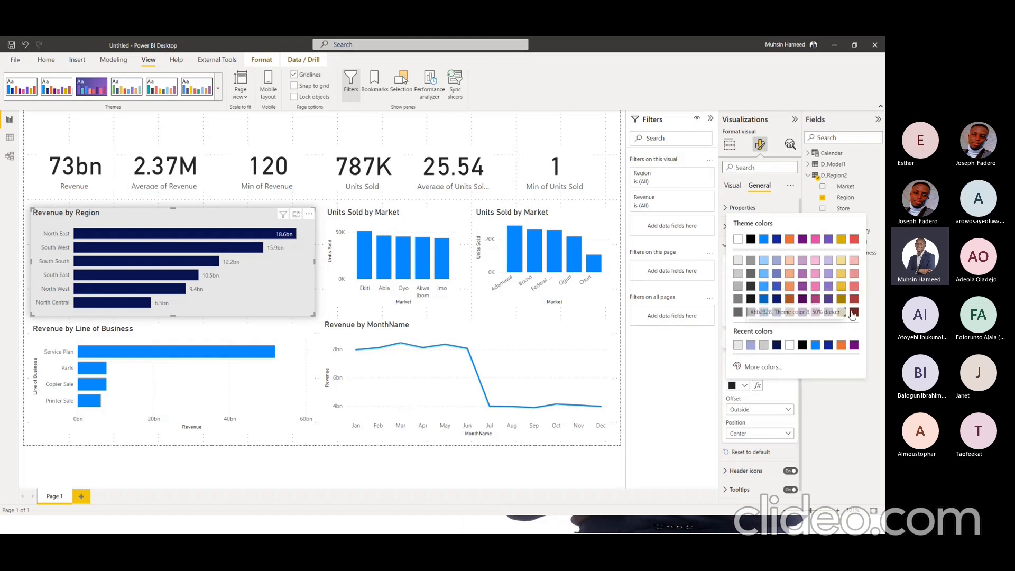
left_click(852, 313)
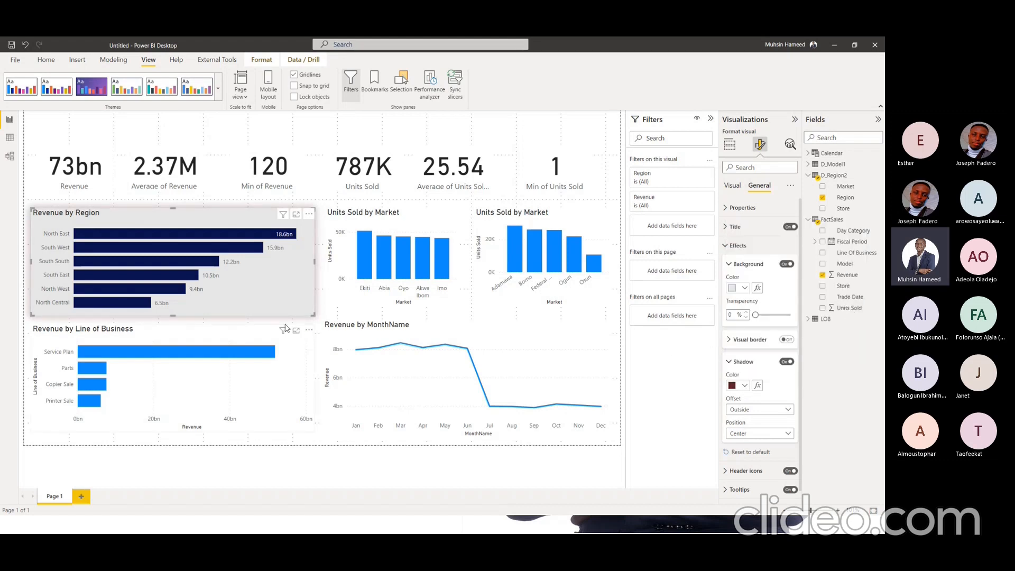
left_click(268, 321)
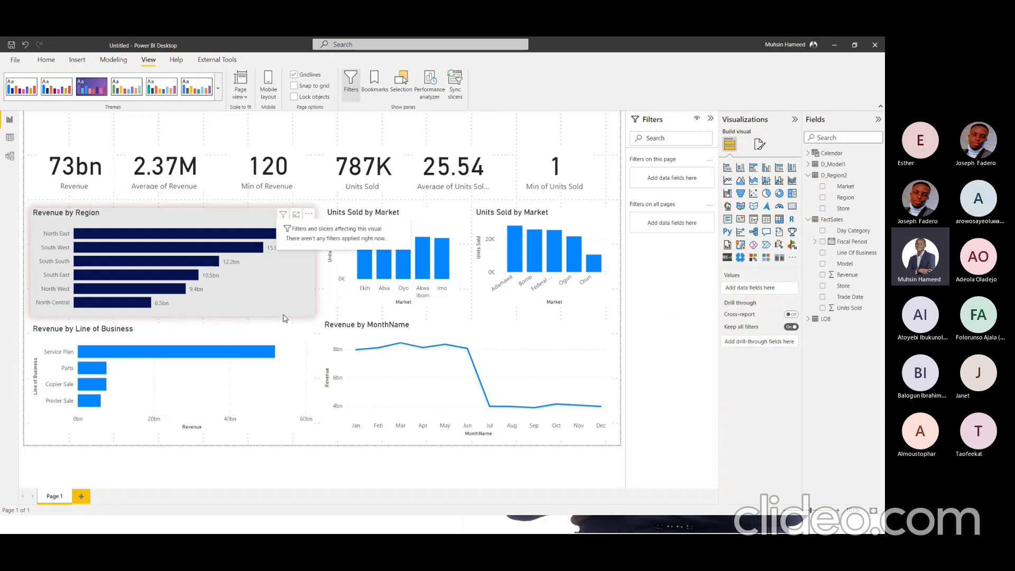
Copy the Revenue by Region chart's formatting to the top 5 Units Sold by Market chart with Format painter
left_click(285, 283)
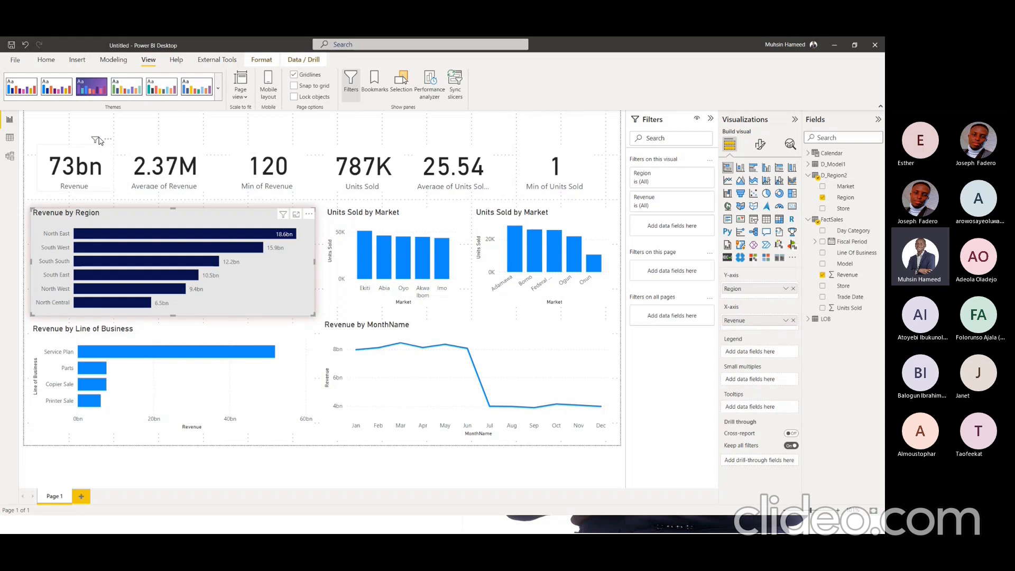
left_click(52, 62)
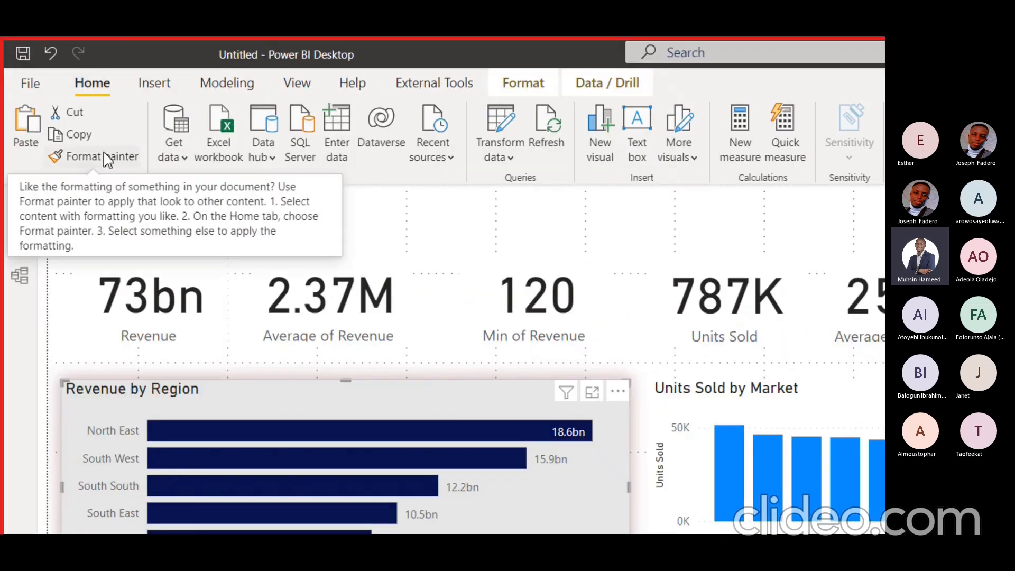
left_click(100, 157)
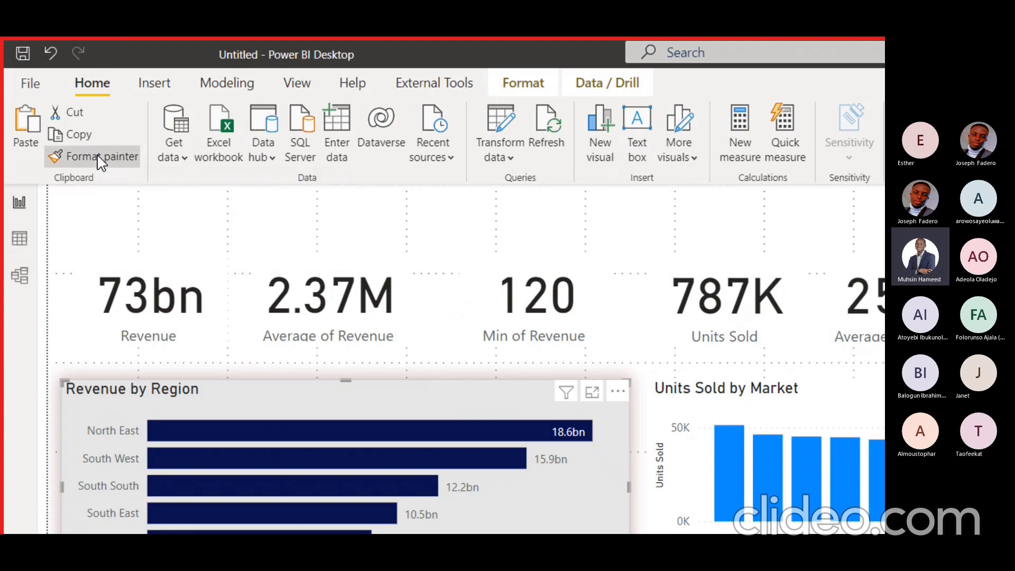
left_click(722, 426)
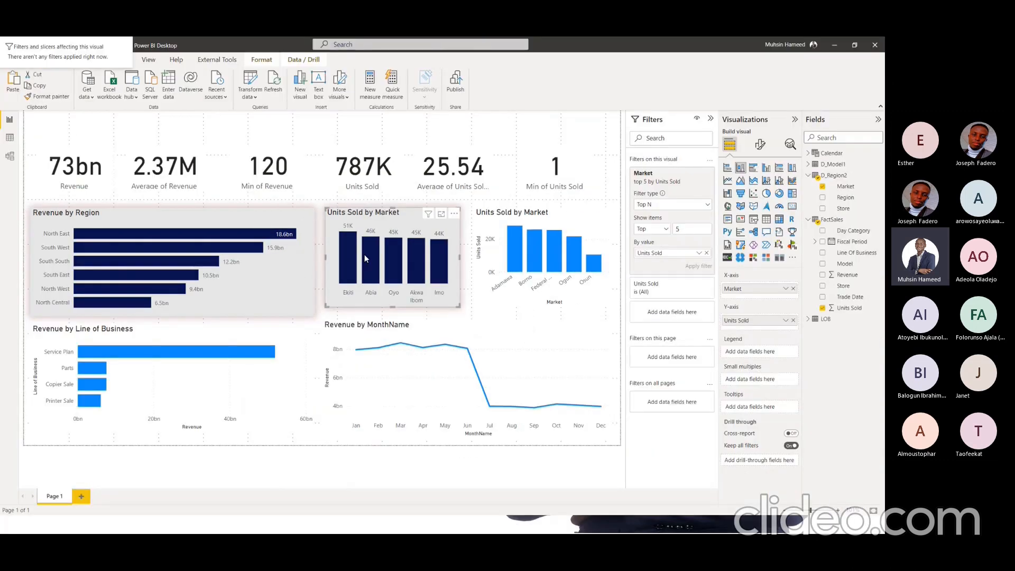
Apply the same formatting to the Revenue by Line of Business and Revenue by MonthName charts with Format painter
left_click(62, 97)
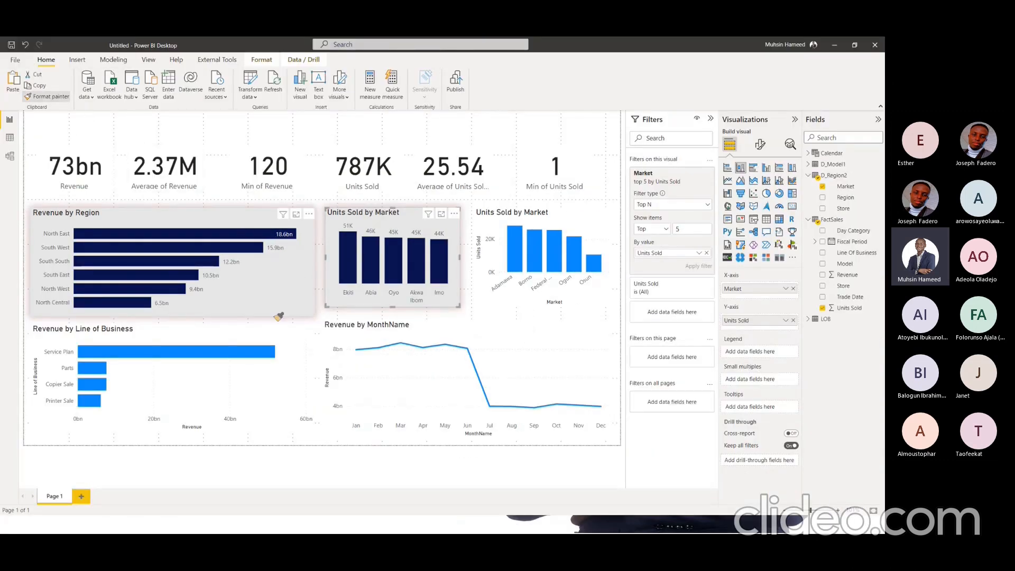
left_click(276, 353)
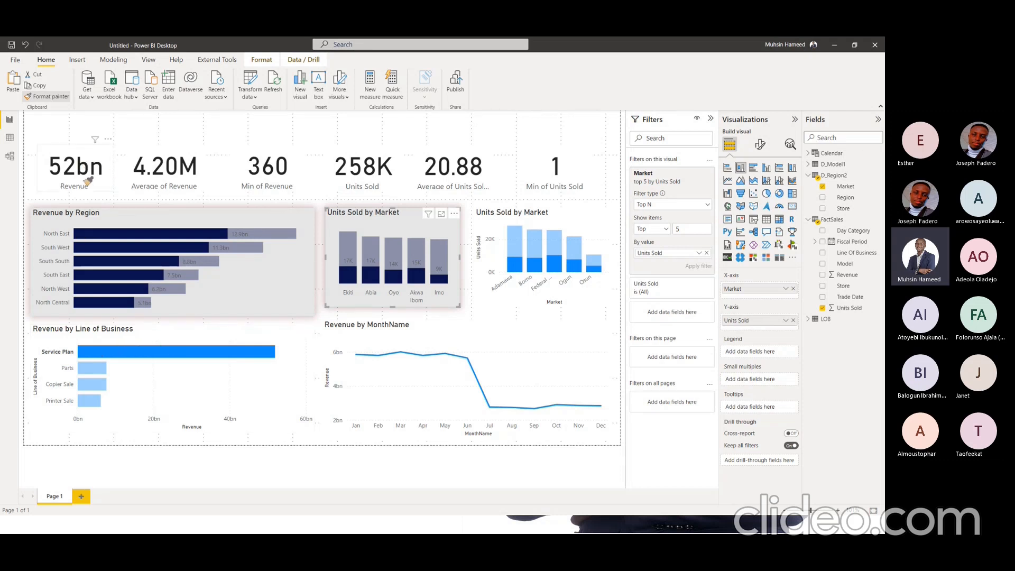
left_click(206, 350)
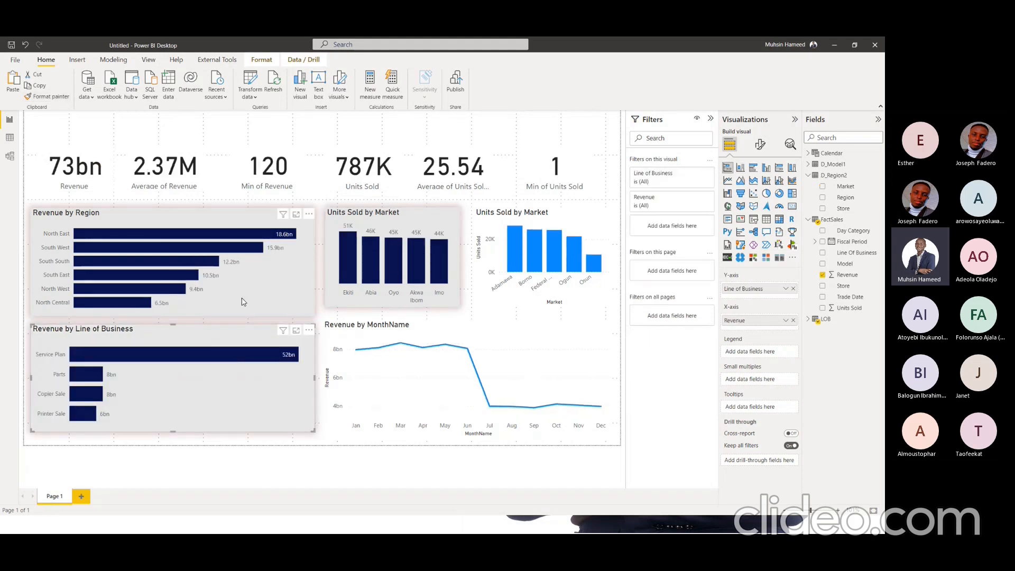
left_click(41, 96)
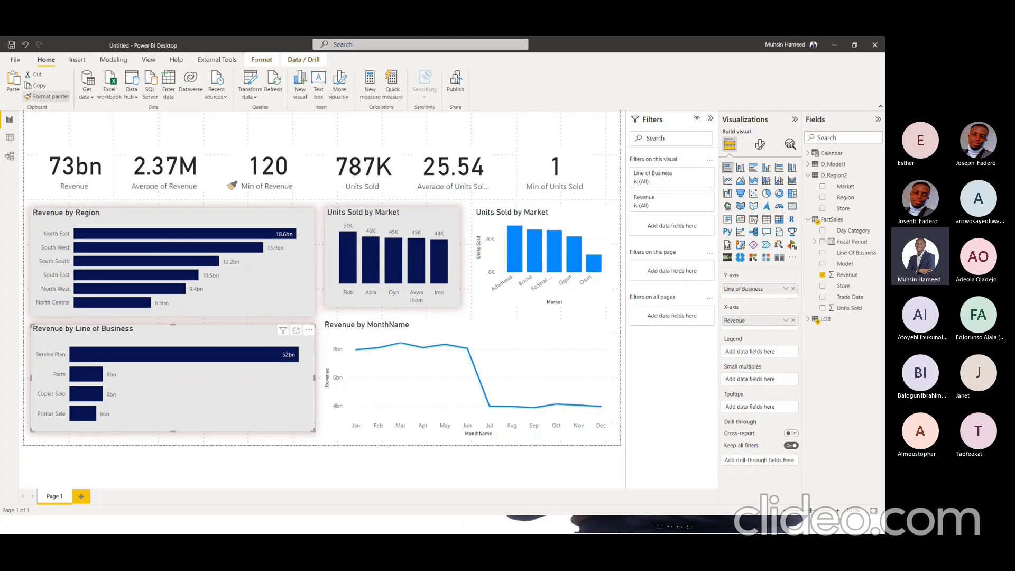
left_click(434, 377)
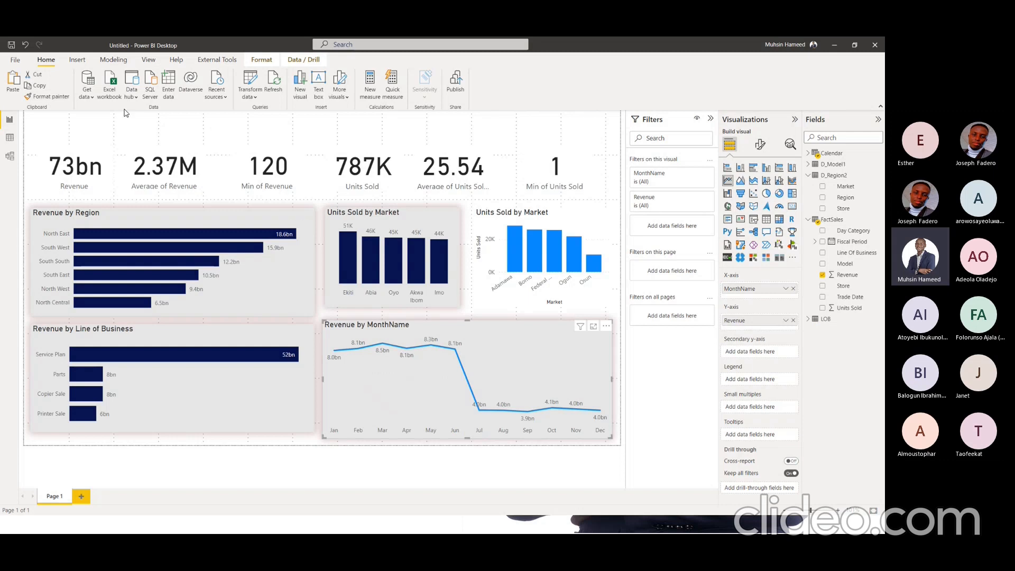
Copy the Revenue by MonthName chart's formatting to the bottom 5 Units Sold by Market chart with Format painter
left_click(47, 96)
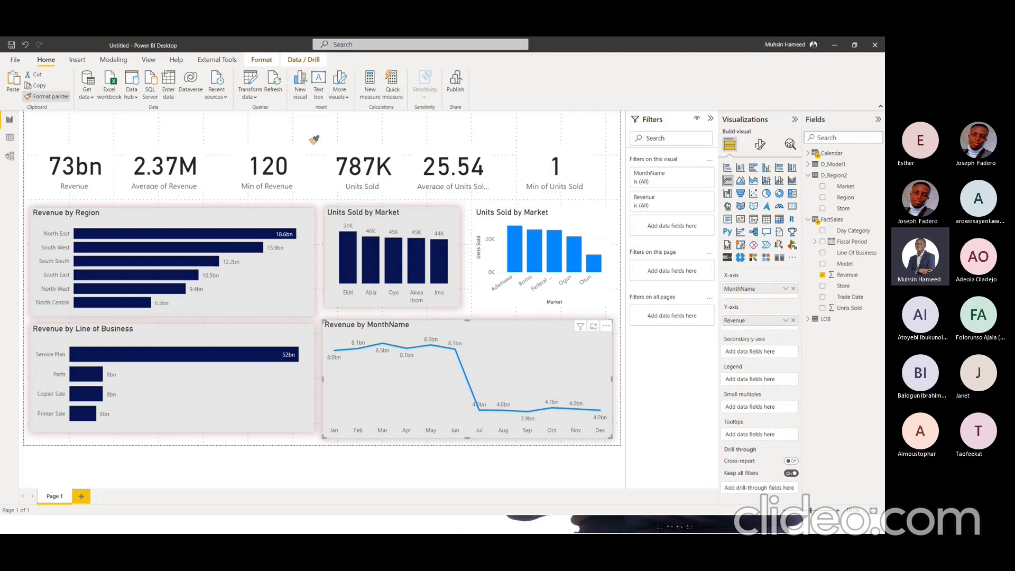
left_click(579, 222)
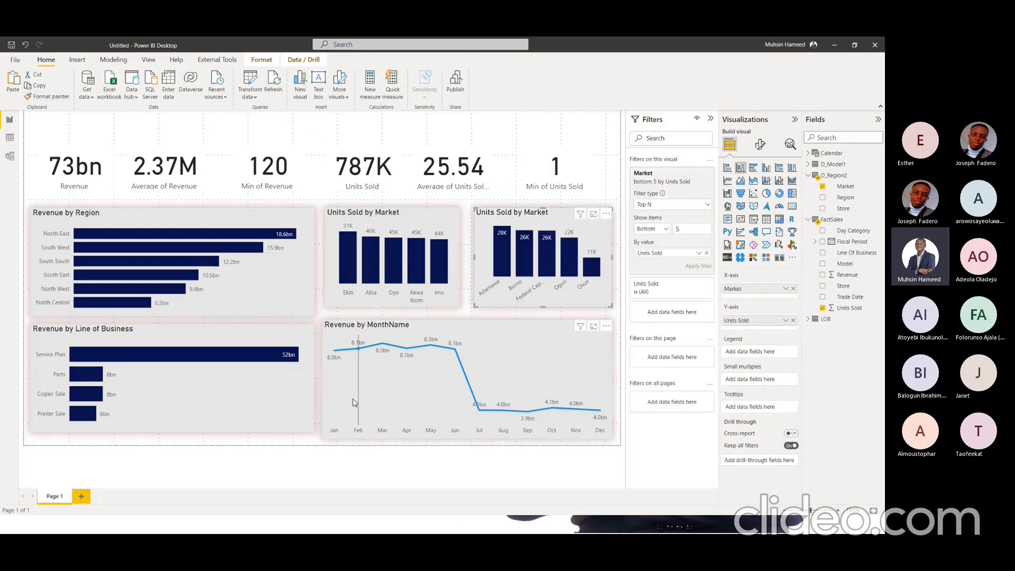
Turn off data labels and turn on the Y-axis for the Revenue by MonthName line chart
left_click(354, 402)
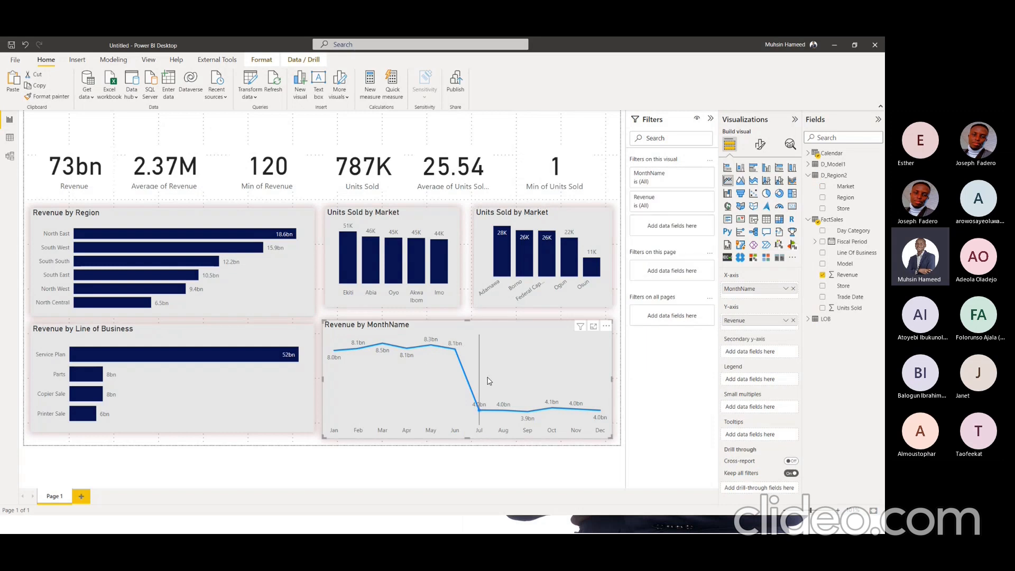
left_click(761, 145)
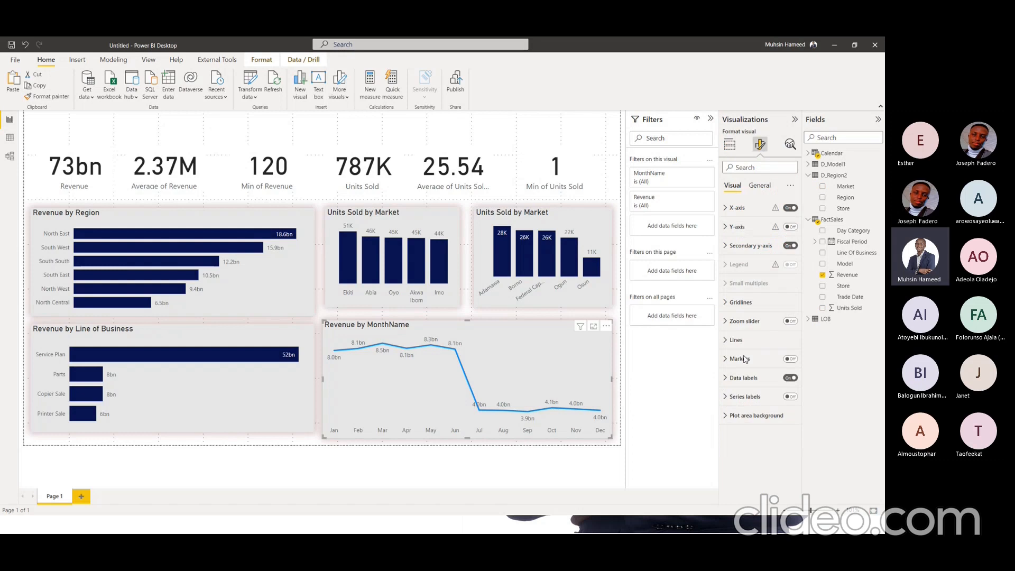
left_click(789, 378)
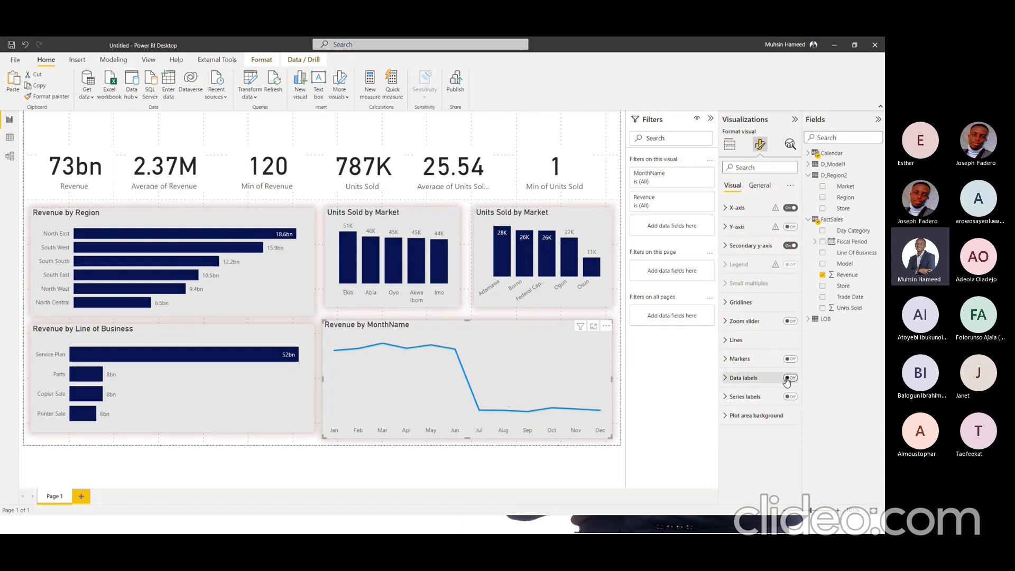
left_click(790, 227)
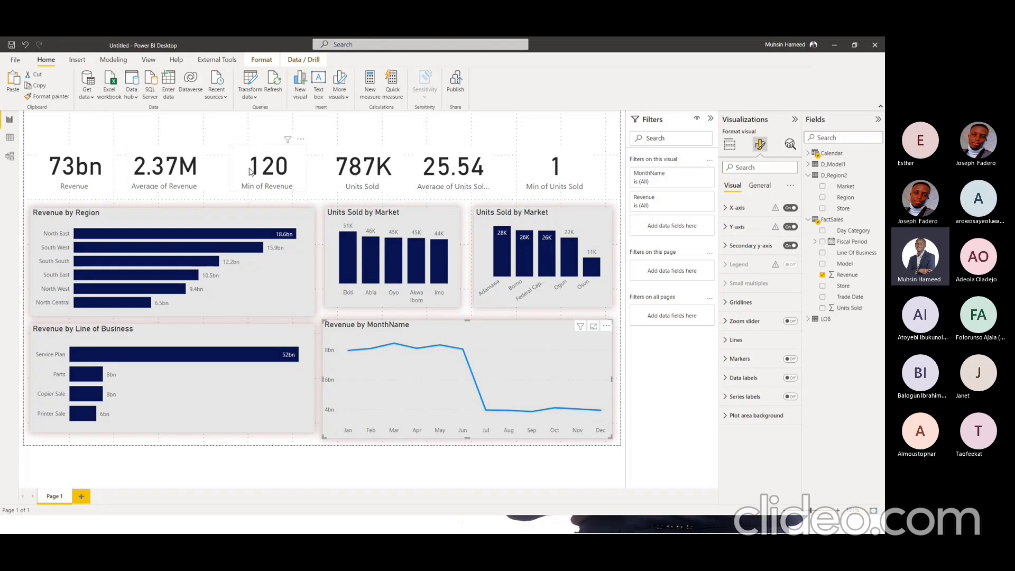
Move the cards from Average of Revenue to Min of Units Sold slightly down and closer together towards the Revenue card
left_click_drag(197, 169, 226, 177)
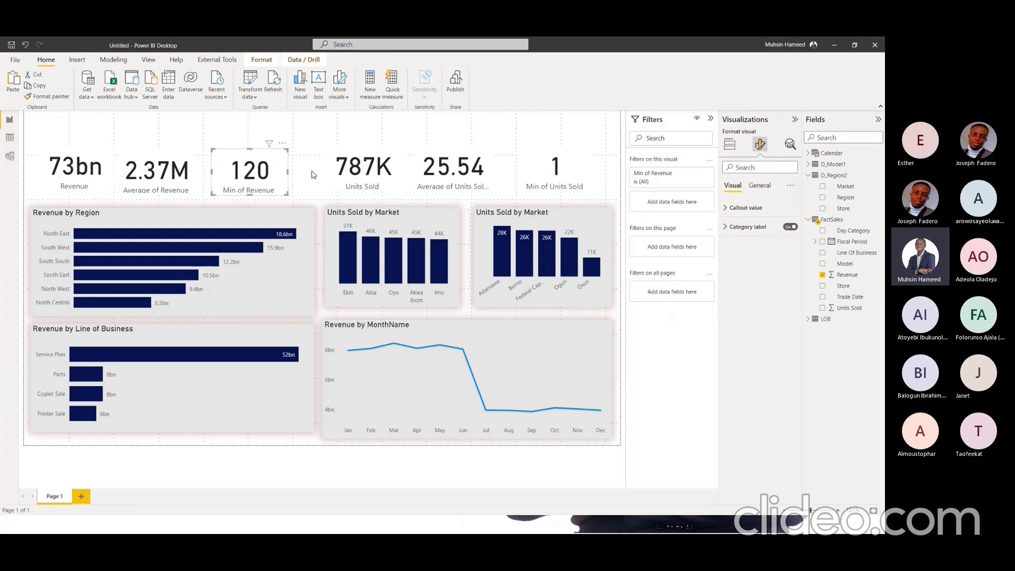
left_click_drag(355, 168, 333, 170)
left_click_drag(433, 180, 414, 187)
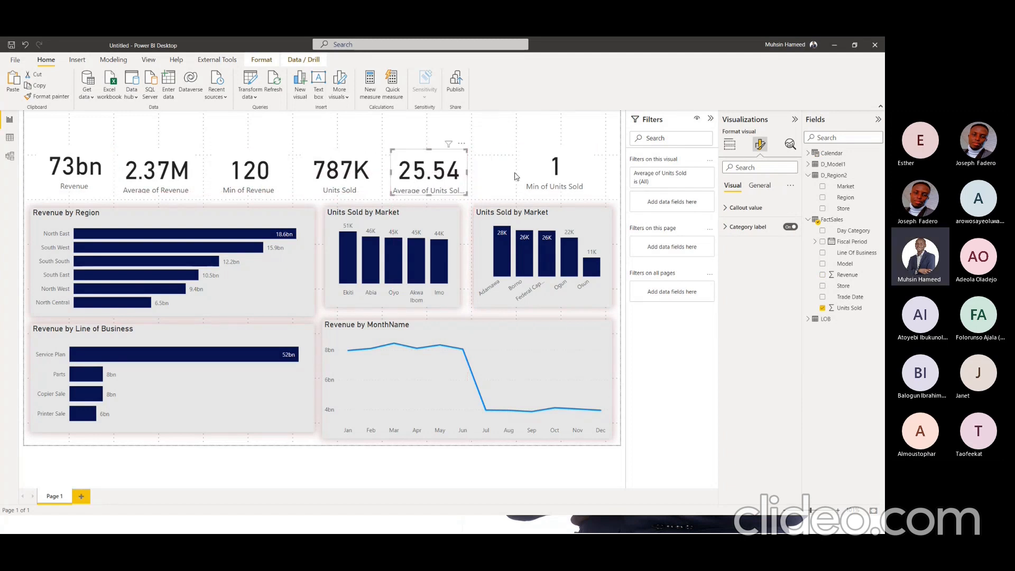
left_click_drag(548, 180, 506, 184)
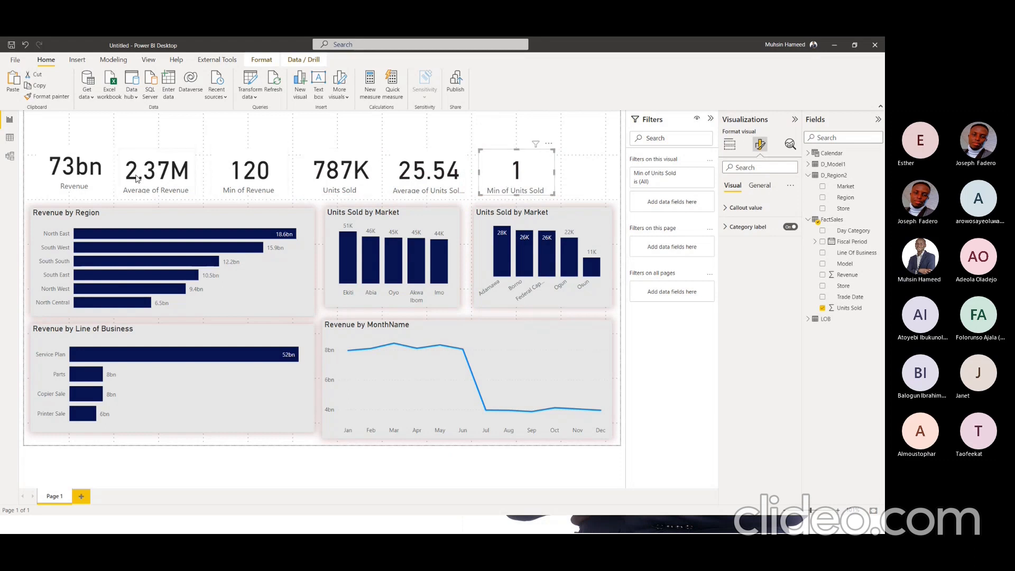
Align the Revenue card with the row and nudge the other cards left to even out the spacing, then deselect them
left_click(67, 182)
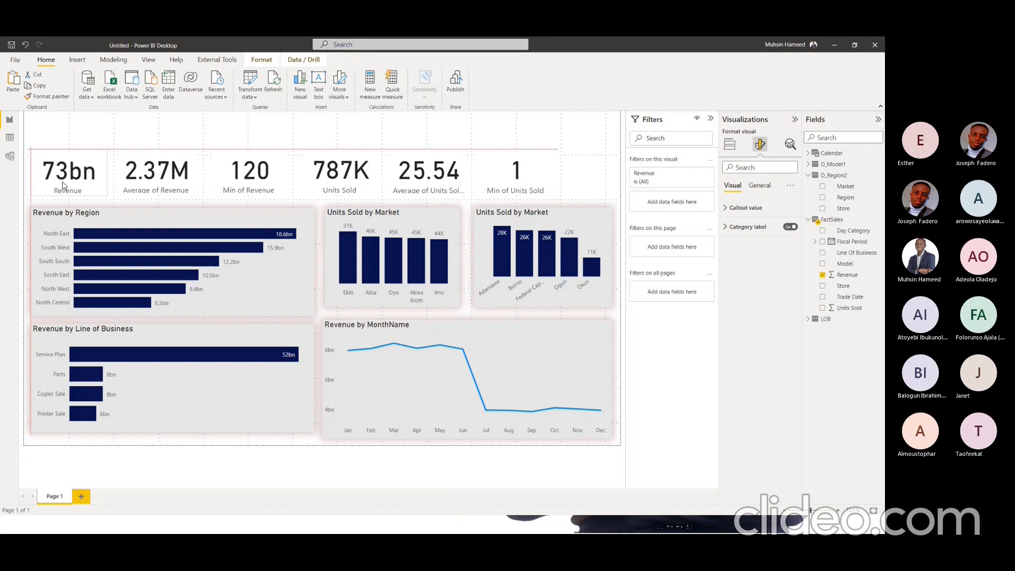
left_click(135, 180)
left_click(216, 177)
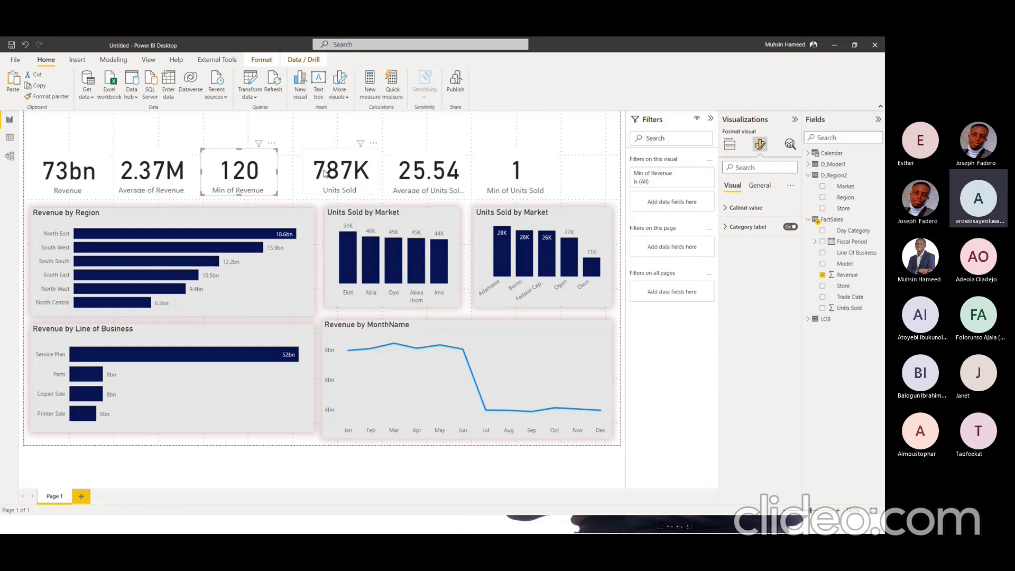
left_click(318, 175)
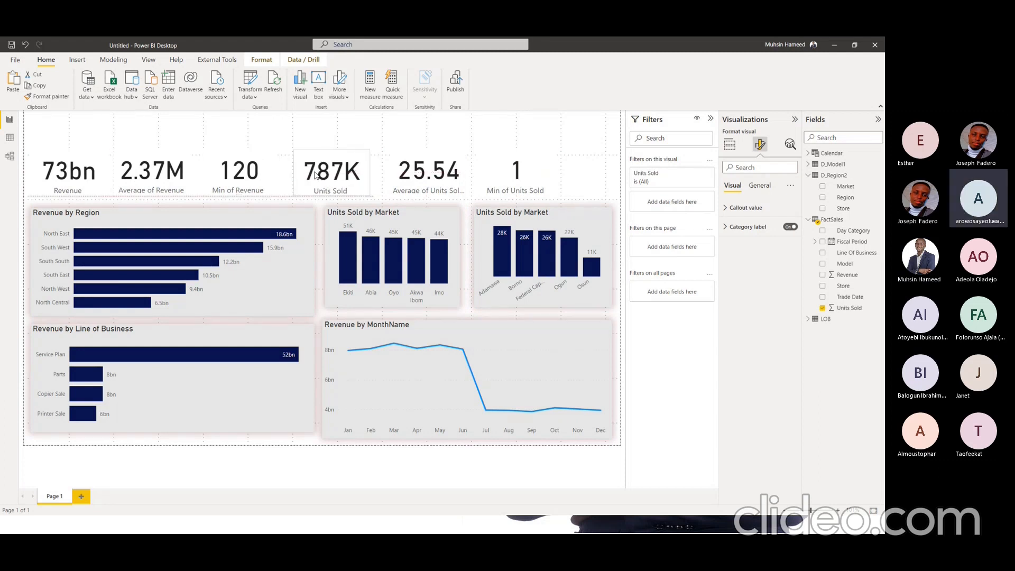
left_click(426, 180)
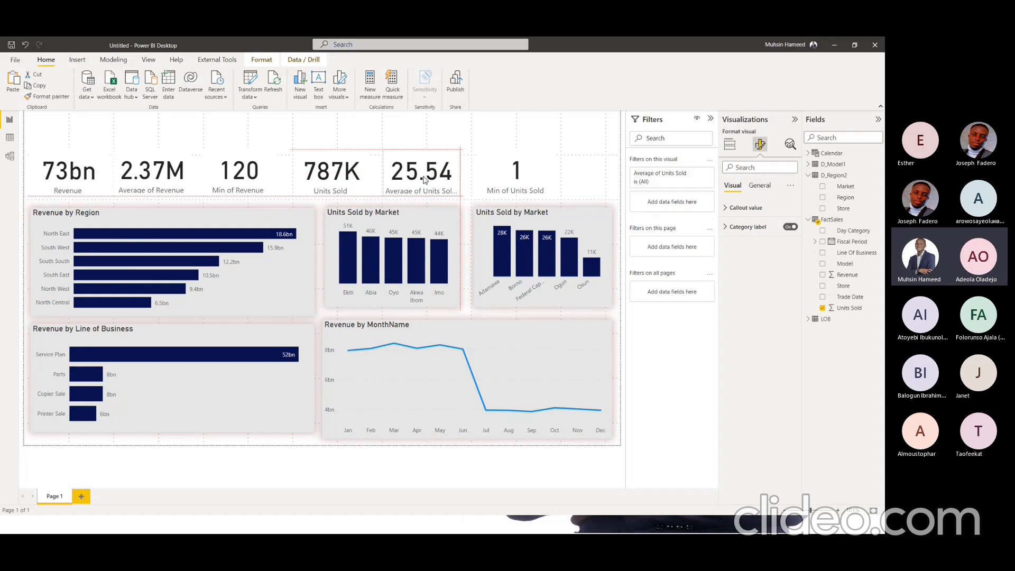
left_click(499, 179)
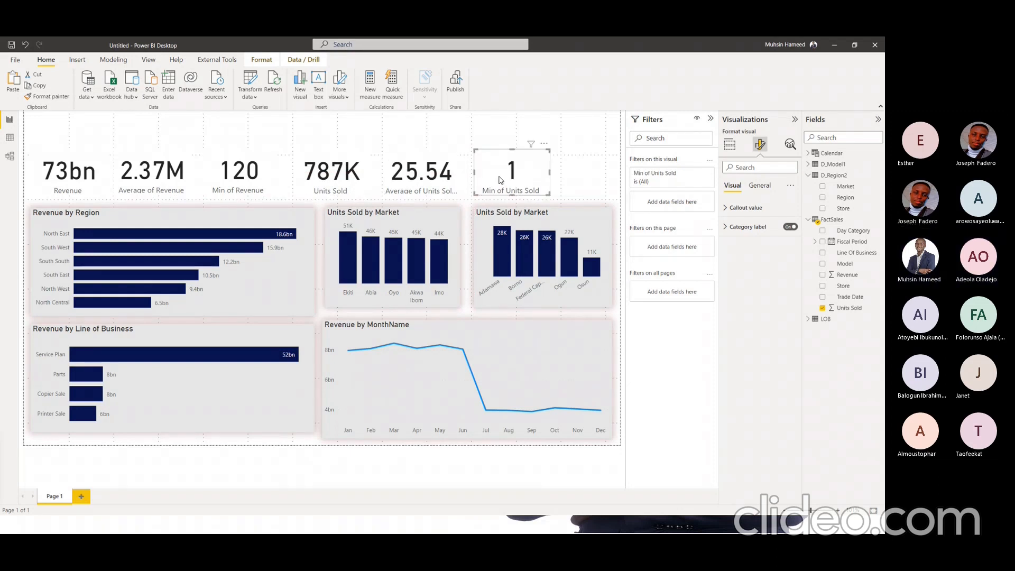
left_click(604, 172)
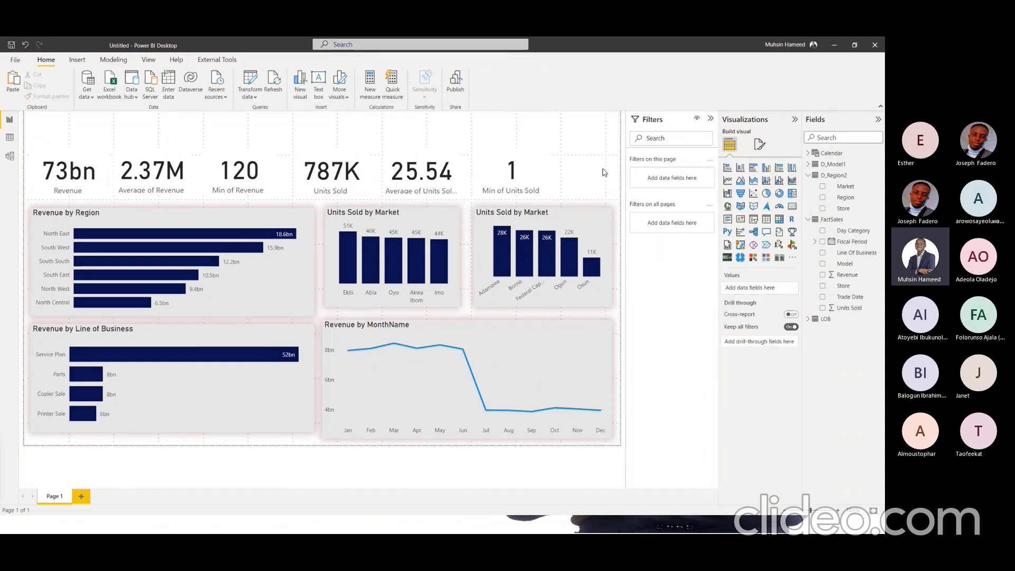
Set the Revenue card's background to the darkest navy blue theme shade
left_click(82, 164)
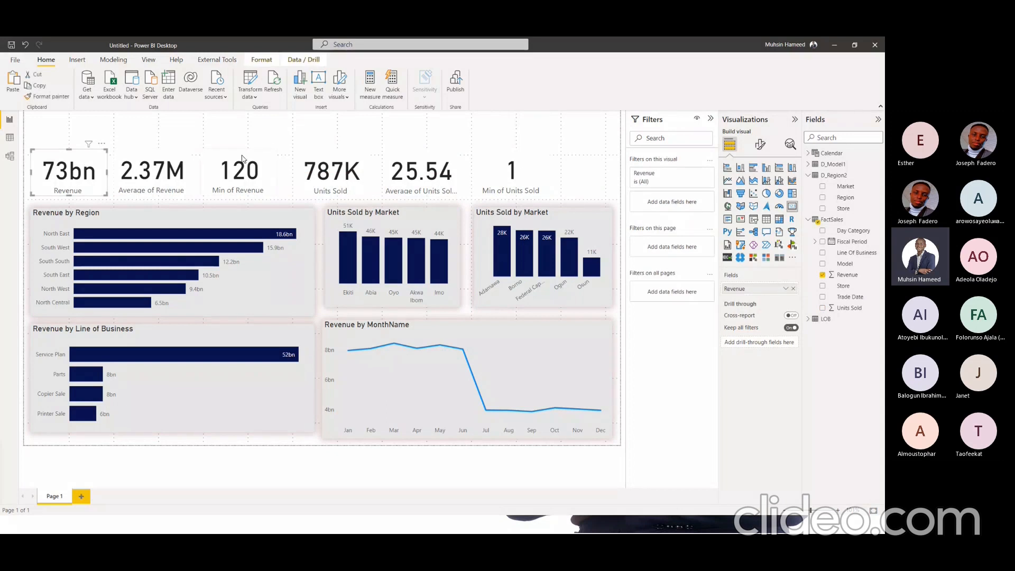
left_click(758, 148)
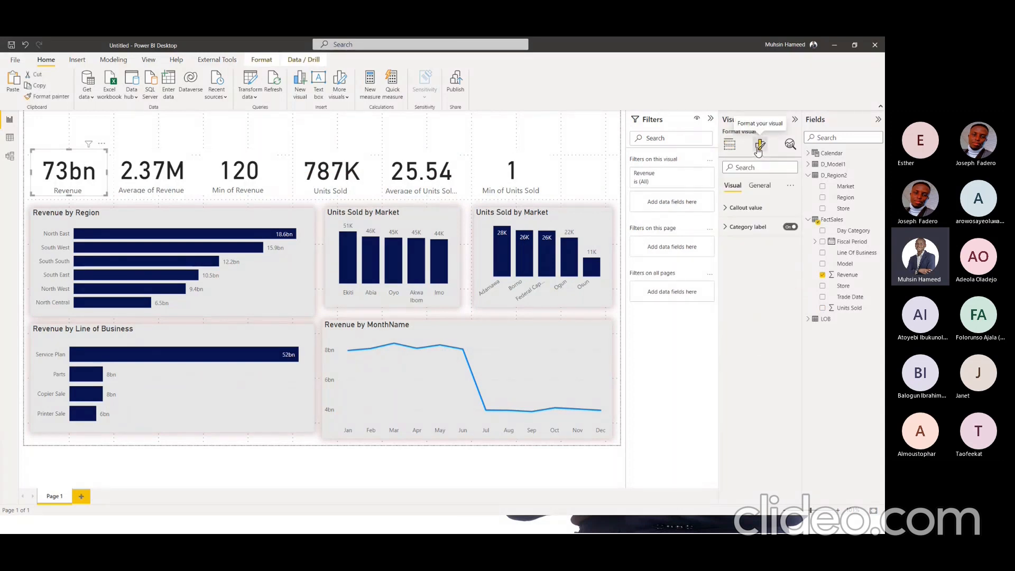
left_click(730, 145)
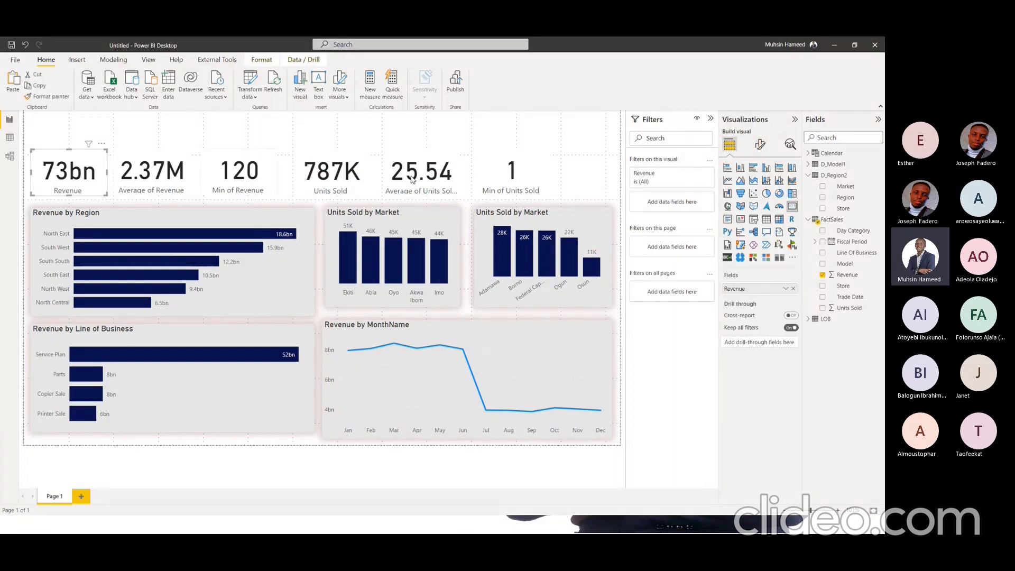
left_click(761, 149)
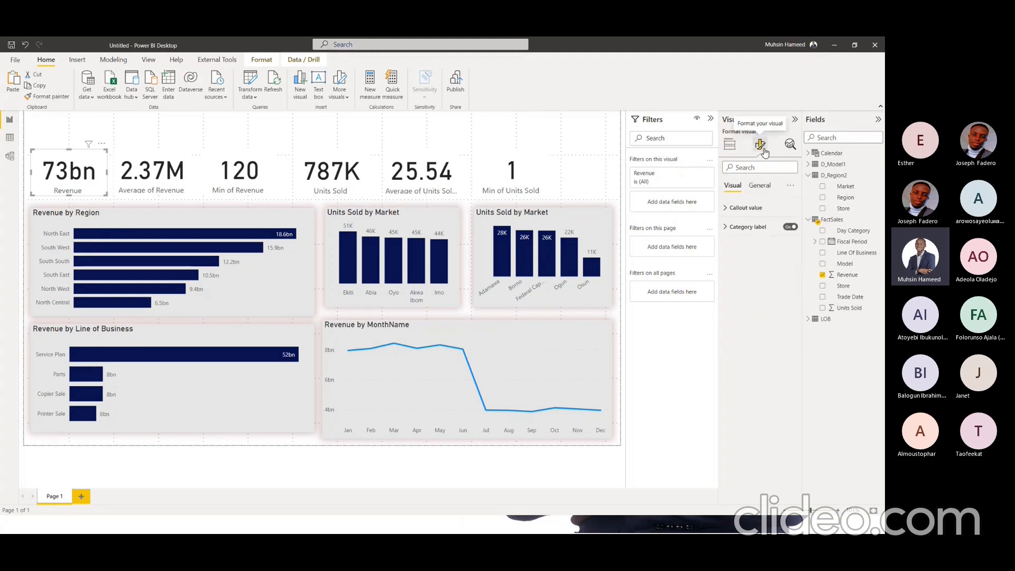
left_click(761, 186)
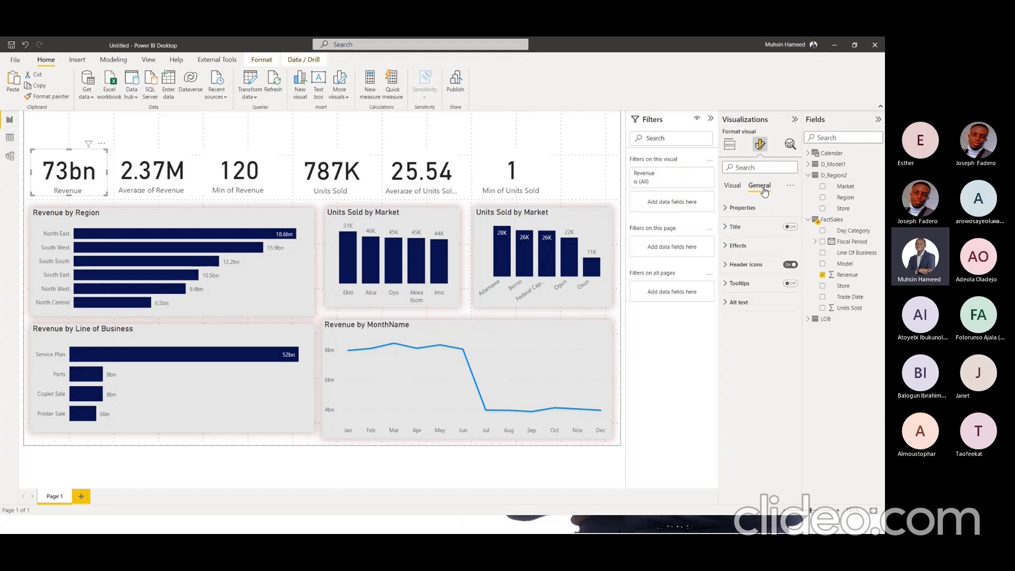
left_click(761, 247)
left_click(744, 288)
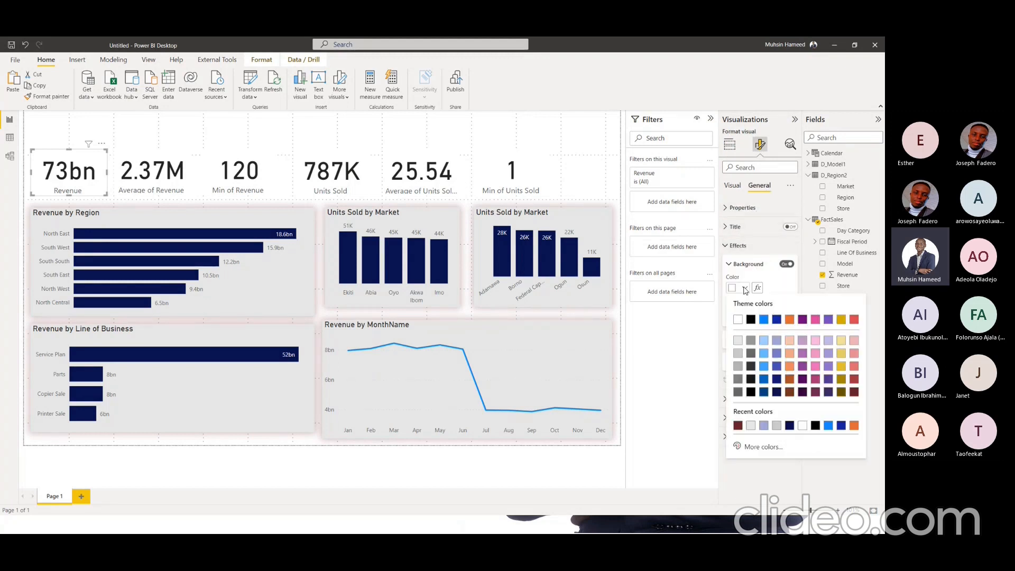
left_click(778, 394)
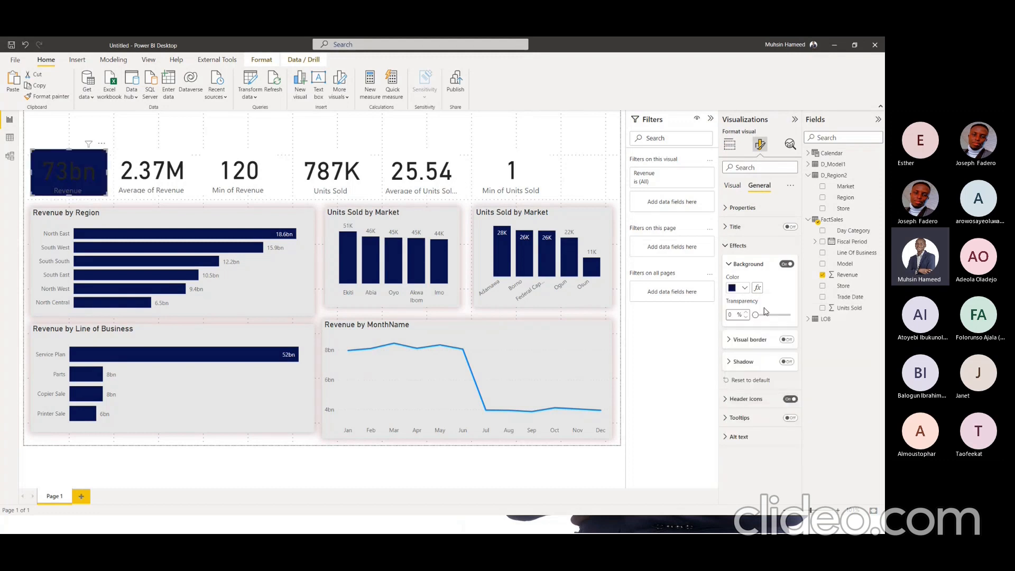
left_click(743, 264)
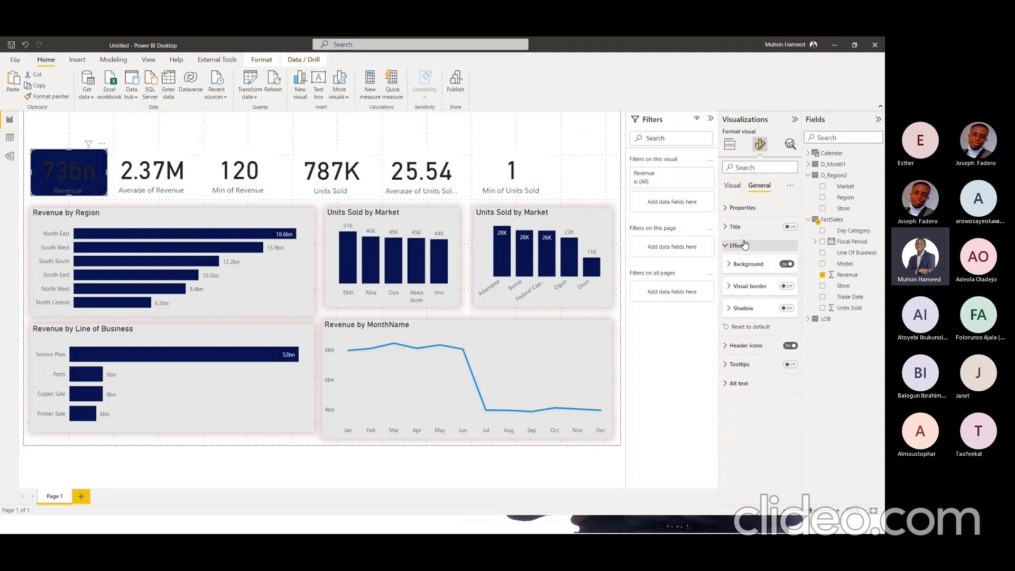
Set the Revenue card's callout value color to White
left_click(738, 191)
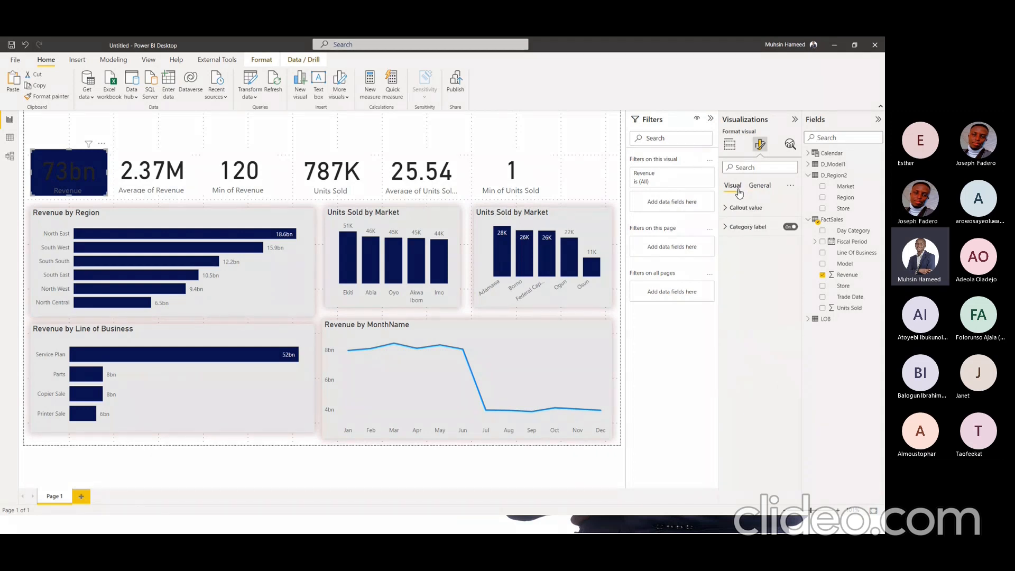
left_click(749, 209)
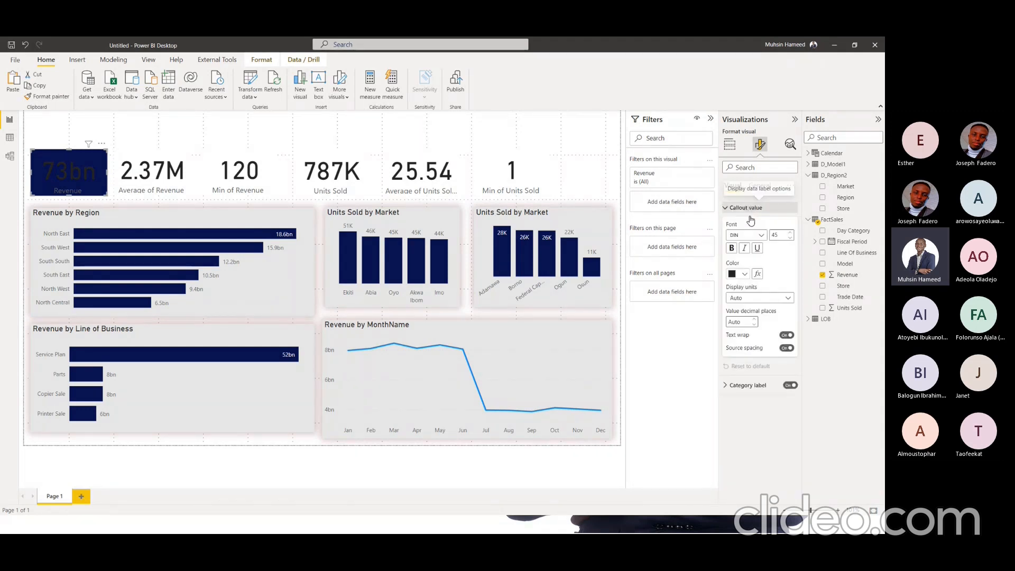
left_click(744, 274)
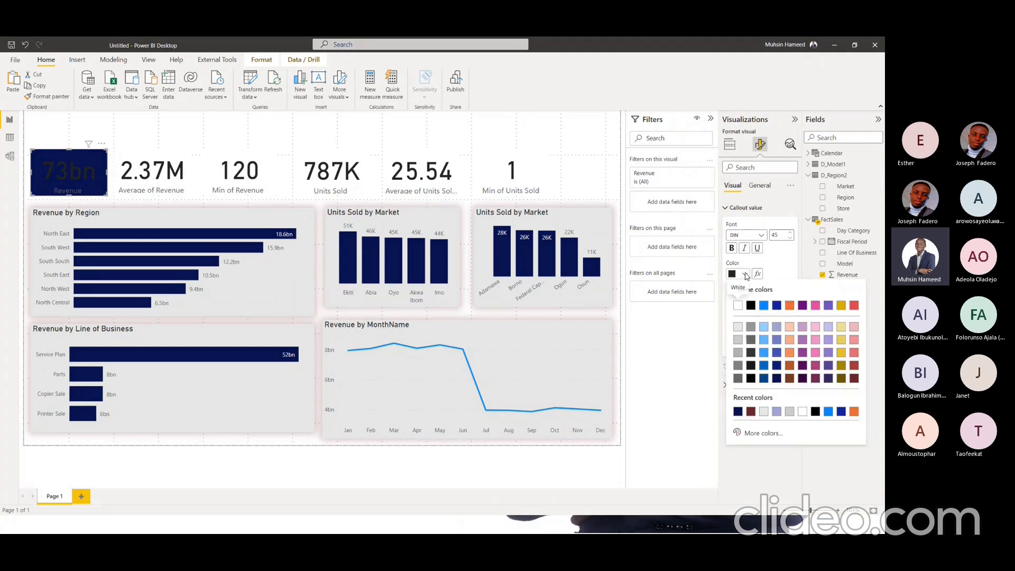
left_click(738, 305)
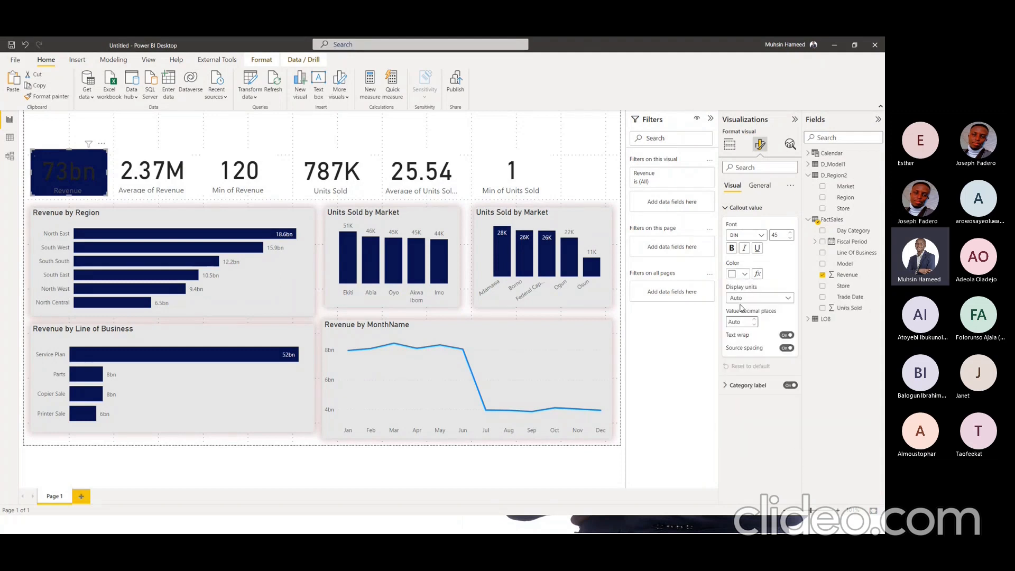
left_click(738, 209)
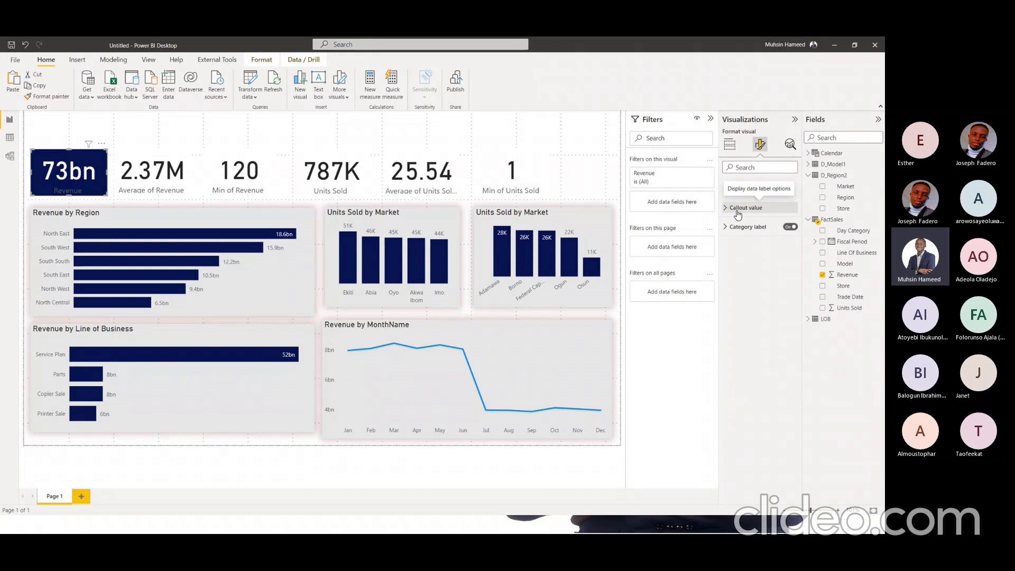
Set the Revenue card's category label color to the second-lightest grey theme shade in the white column
left_click(745, 225)
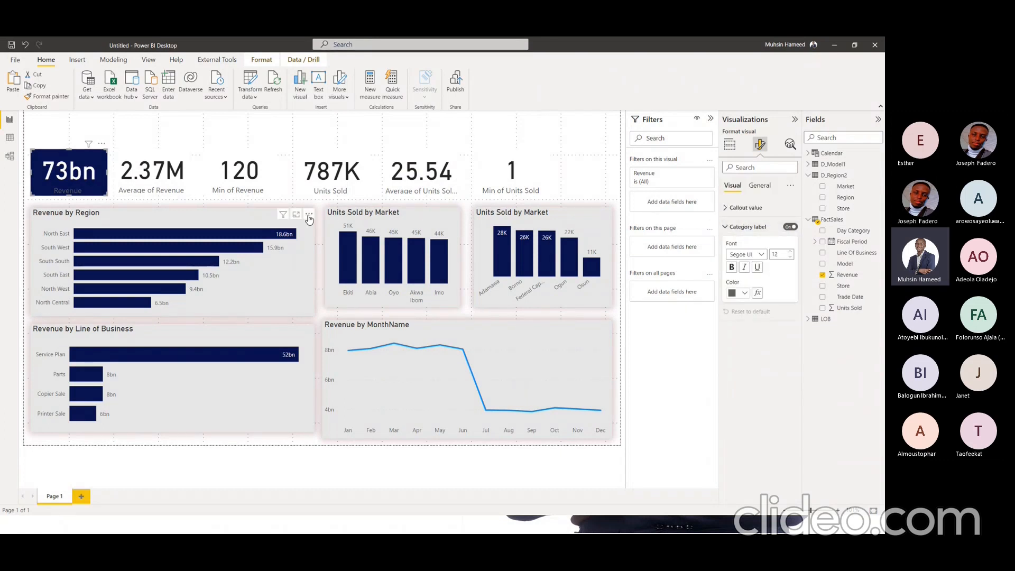
left_click(745, 295)
left_click(738, 349)
left_click(748, 296)
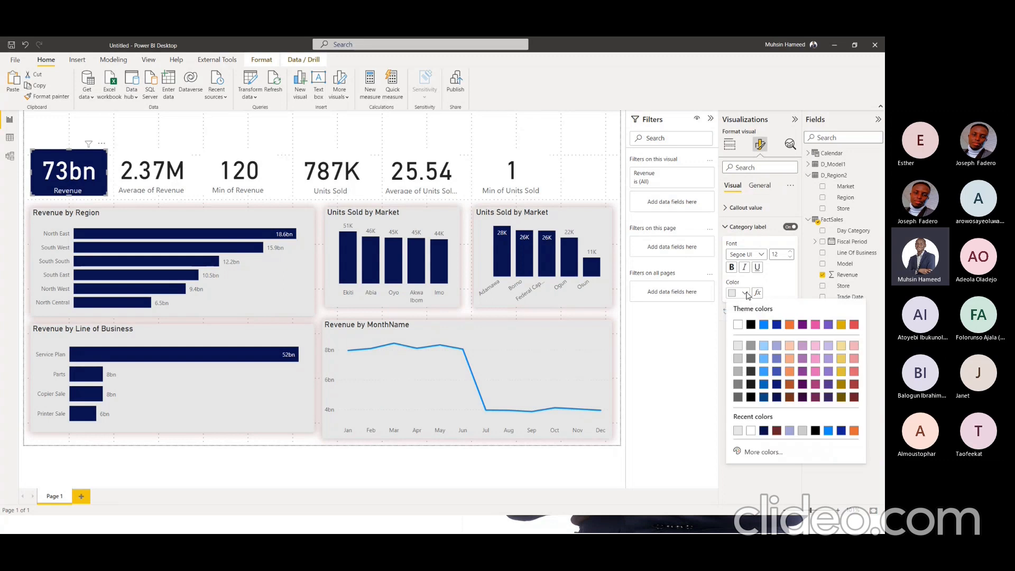
left_click(740, 362)
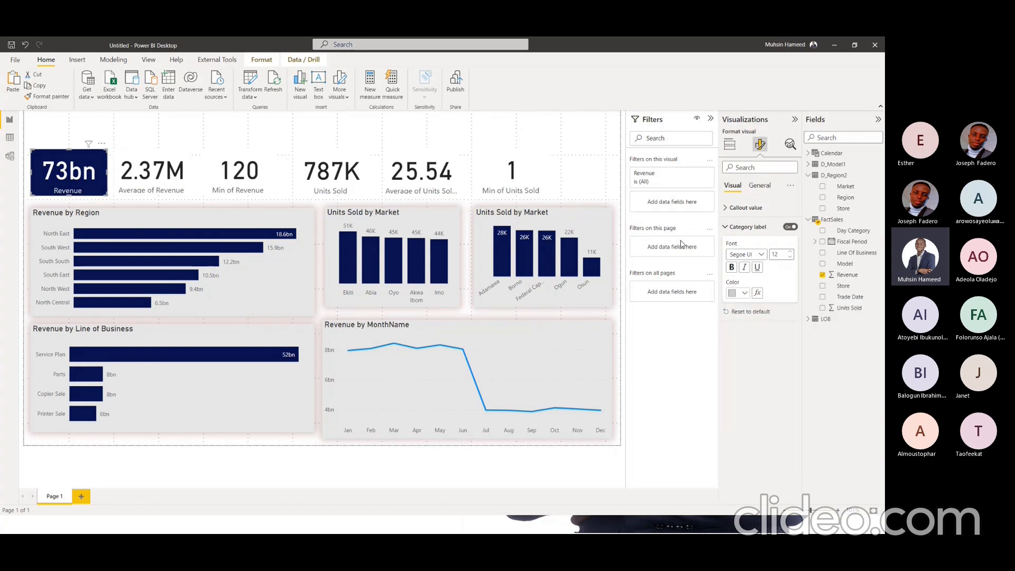
left_click(750, 227)
Turn on a shadow for the Revenue card and set its position to Center
left_click(759, 186)
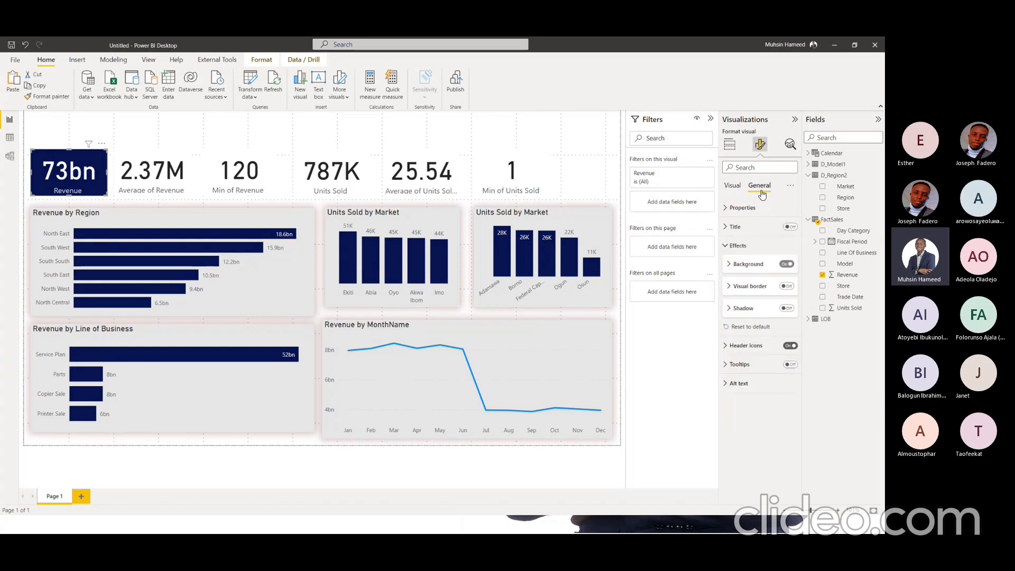
left_click(786, 308)
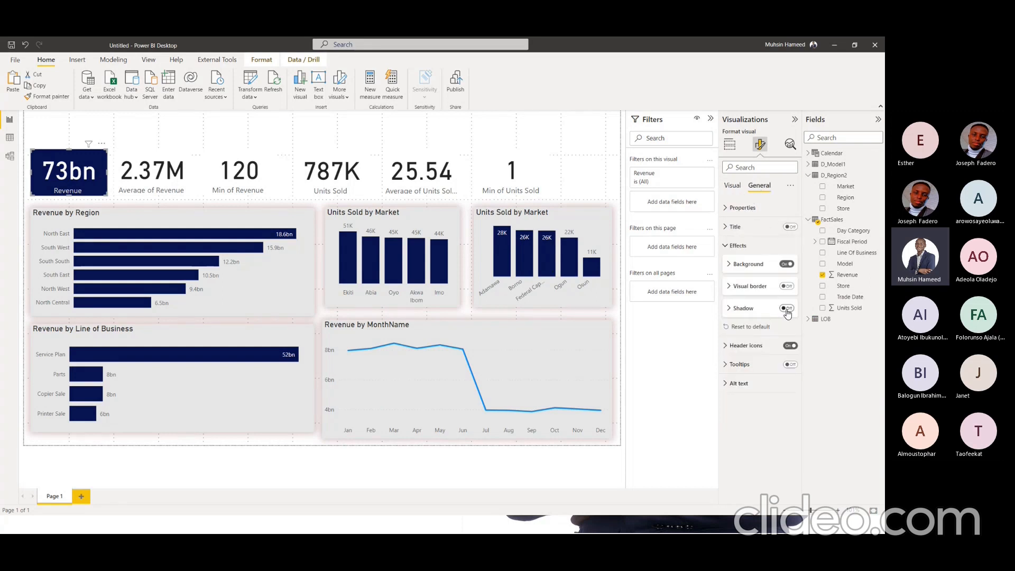
left_click(734, 308)
left_click(760, 380)
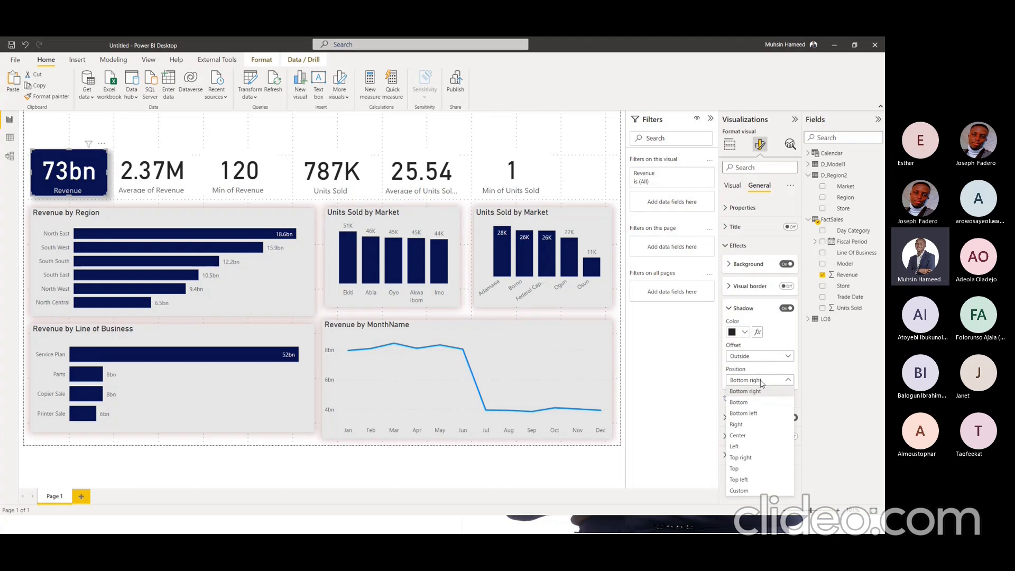
left_click(748, 438)
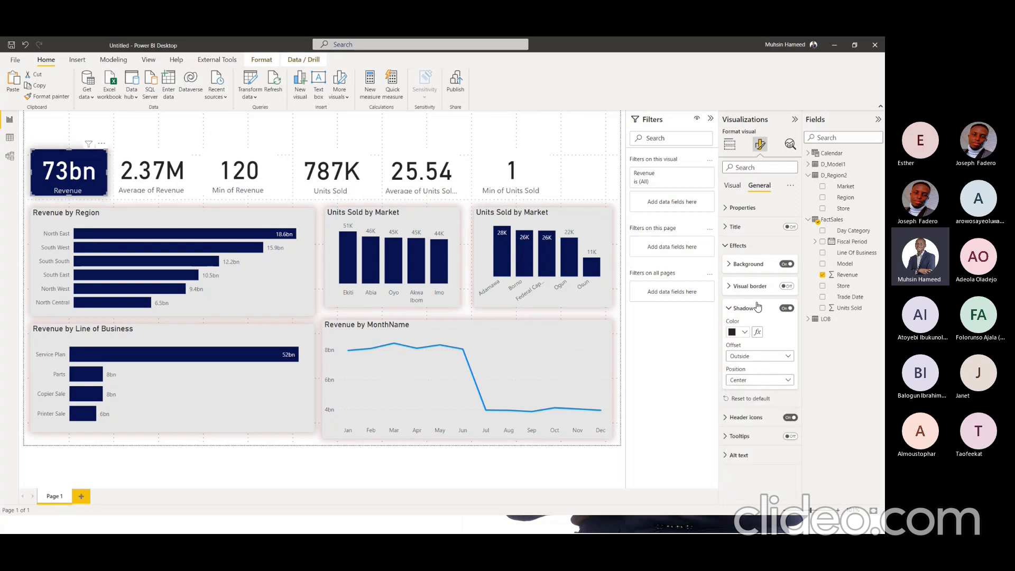
Copy the Revenue card's formatting to the Average of Revenue, Min of Revenue, Units Sold, Average of Units Sold and Min of Units Sold cards
left_click(746, 308)
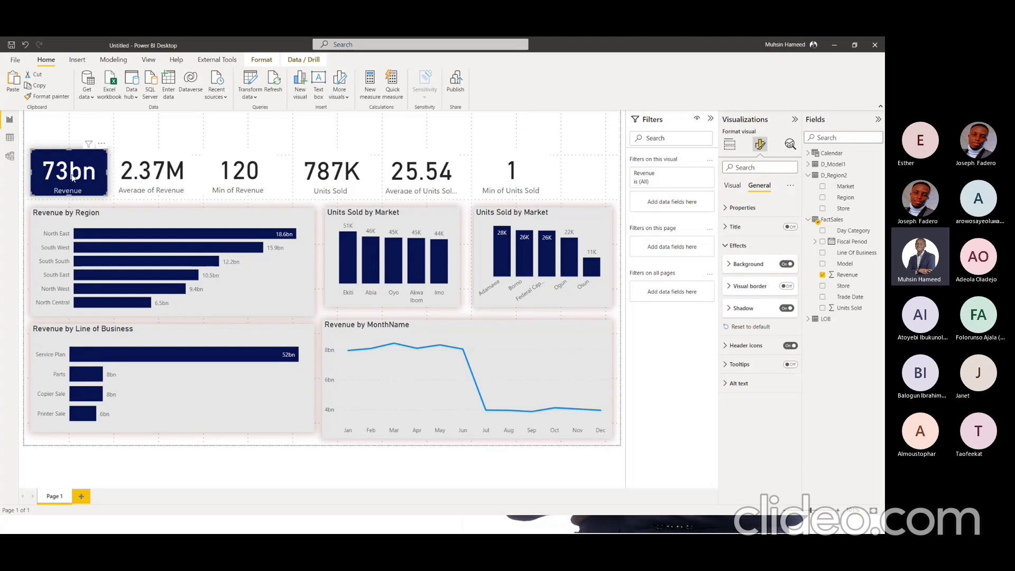
left_click(51, 96)
left_click(145, 172)
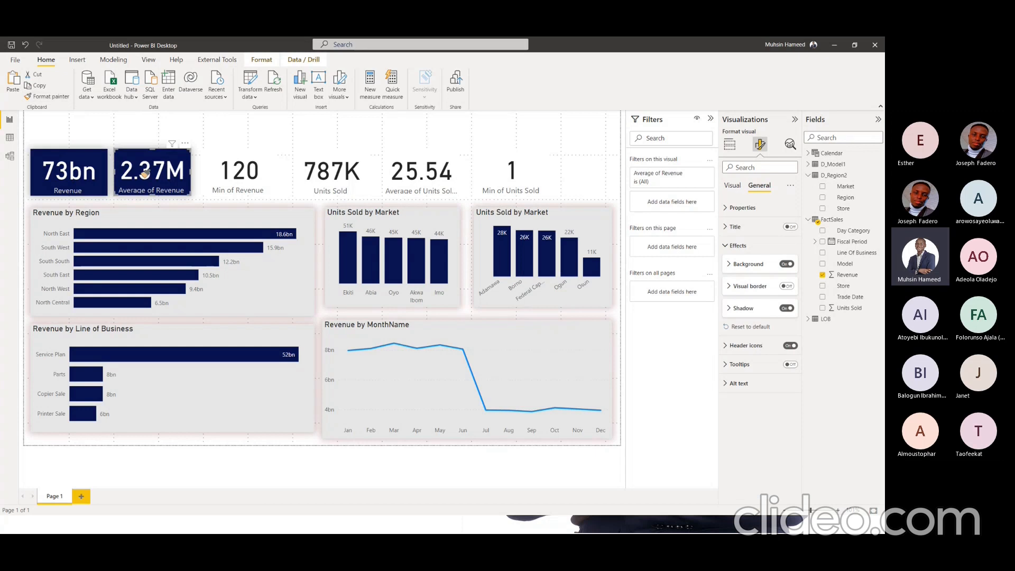
left_click(55, 100)
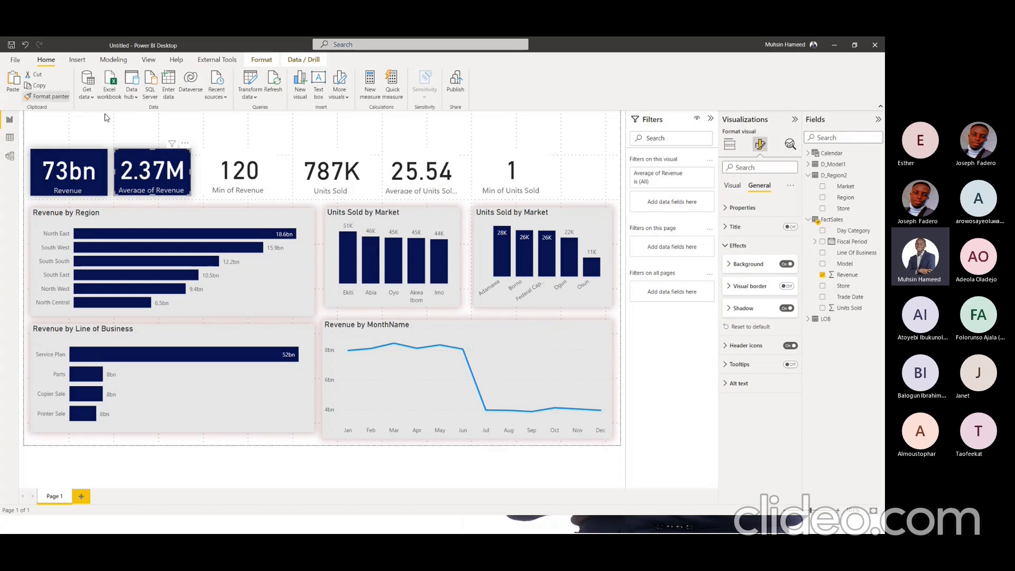
left_click(231, 165)
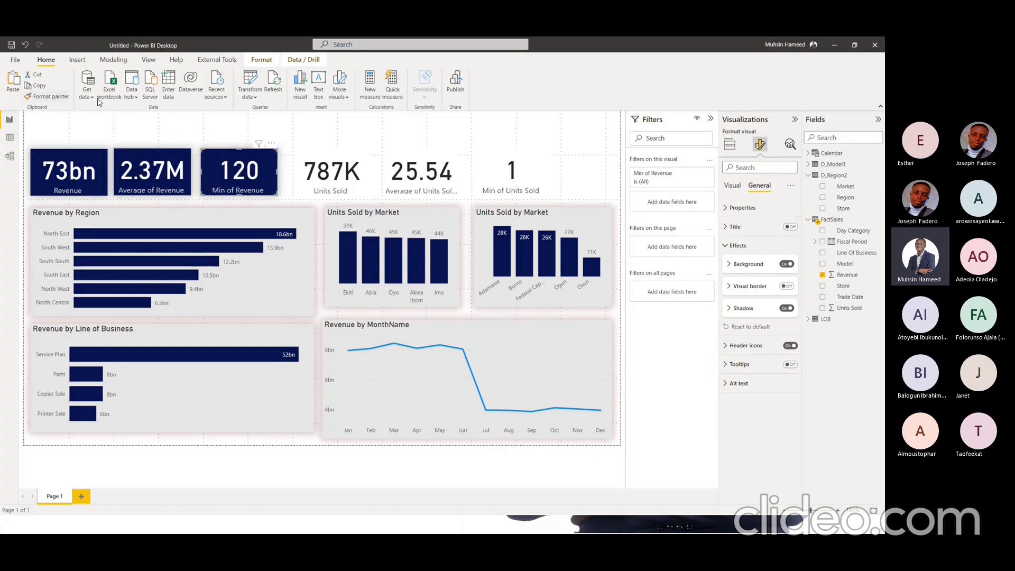
left_click(51, 96)
left_click(331, 170)
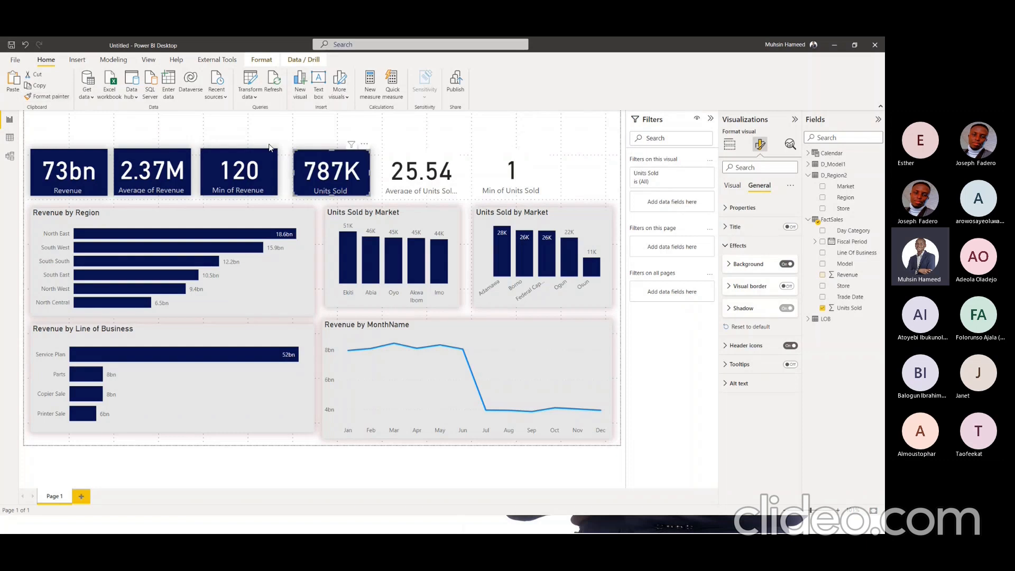
left_click(60, 99)
left_click(428, 166)
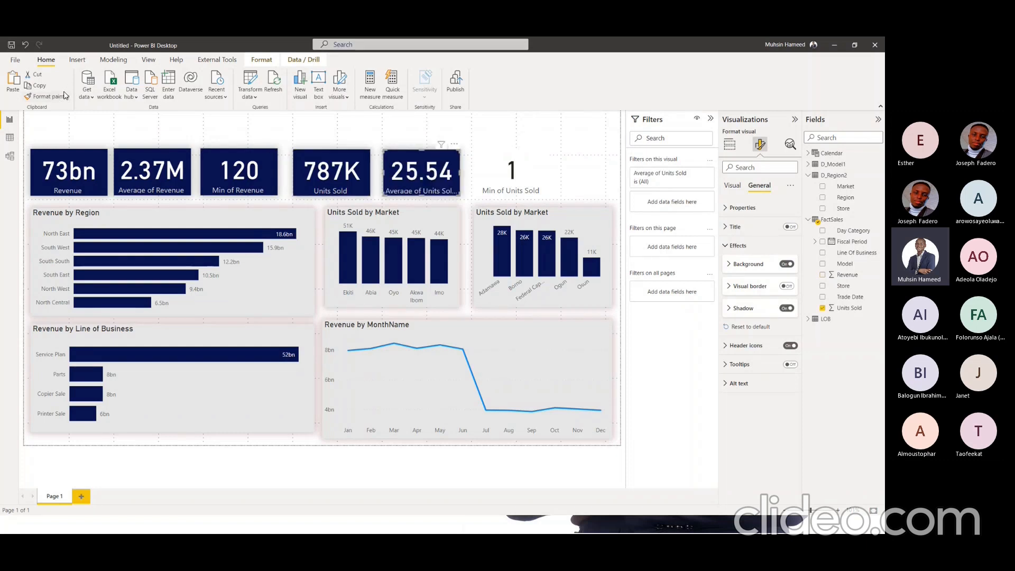
left_click(51, 96)
left_click(511, 167)
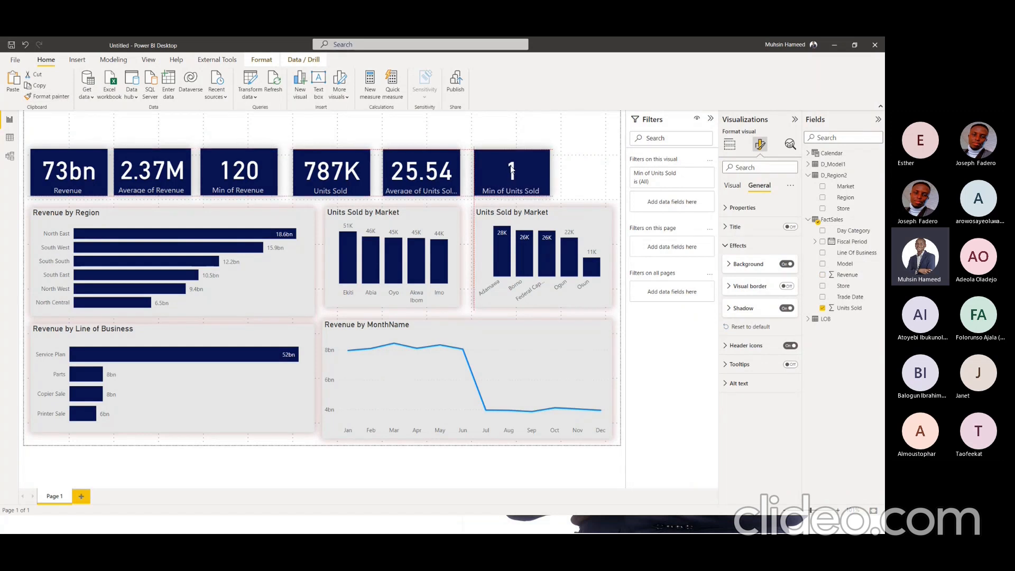
left_click(576, 171)
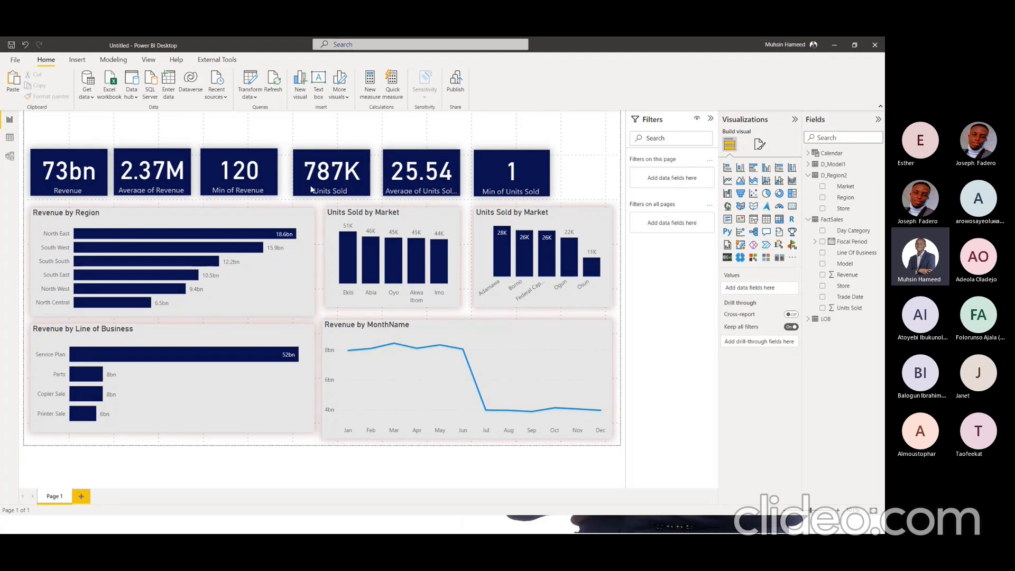
Examine which years the Calendar table's Year column contains and return to the report page
left_click(11, 137)
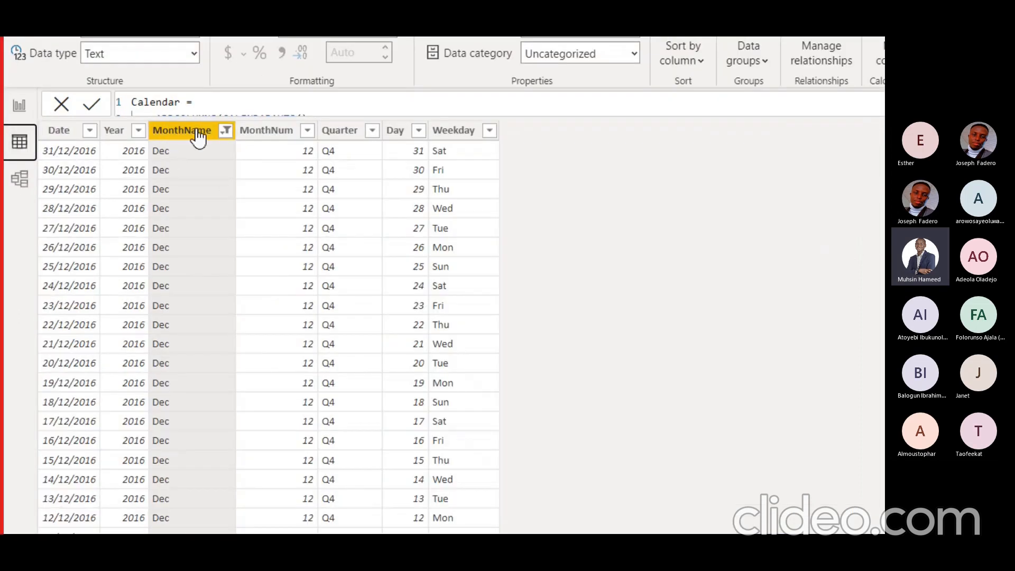
left_click(139, 130)
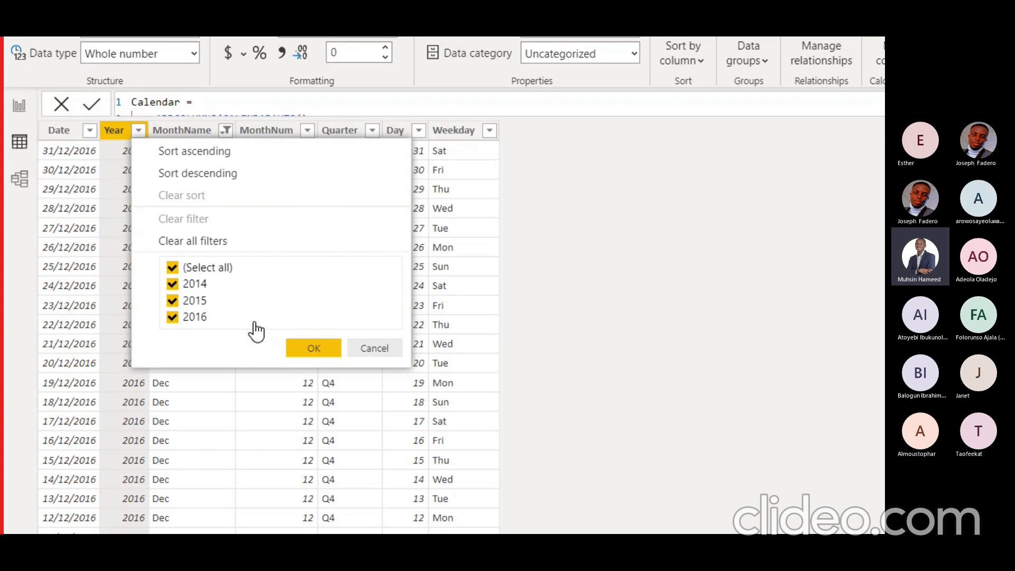
left_click(382, 349)
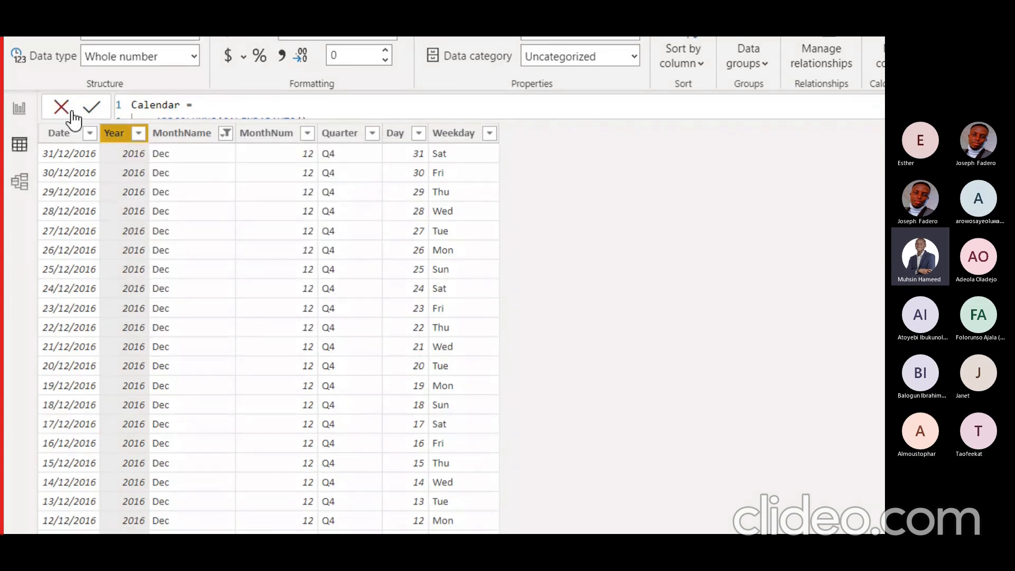
left_click(20, 109)
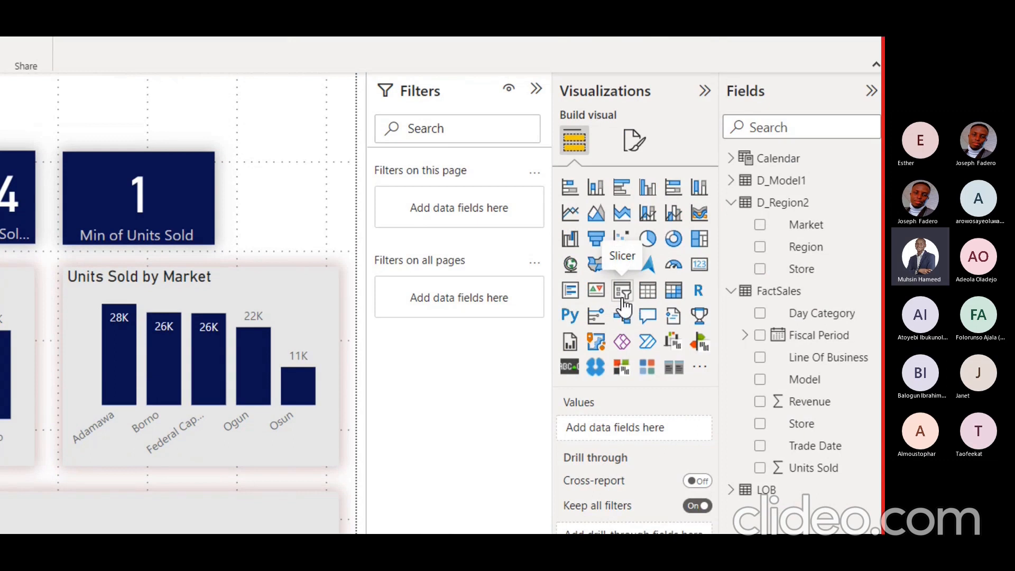
Add a Year slicer from the Calendar table and fit it beside the Min of Units Sold card
left_click(623, 301)
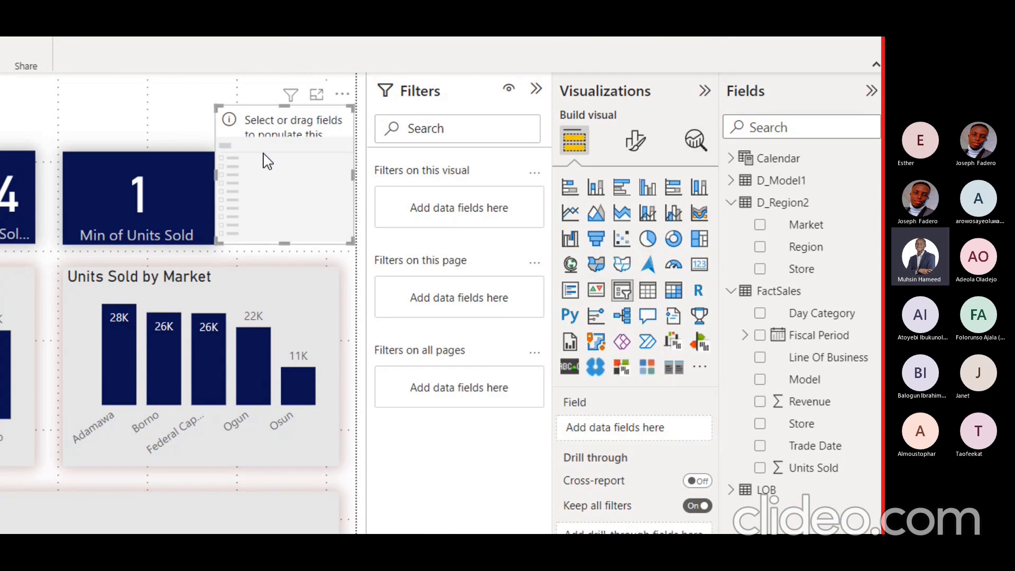
left_click_drag(213, 108, 232, 155)
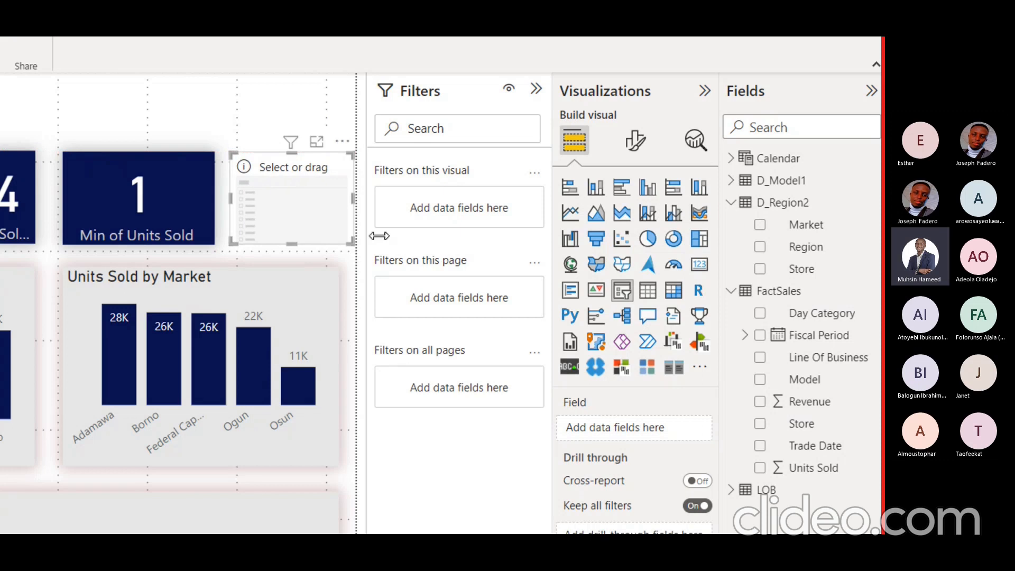
left_click_drag(349, 248, 337, 247)
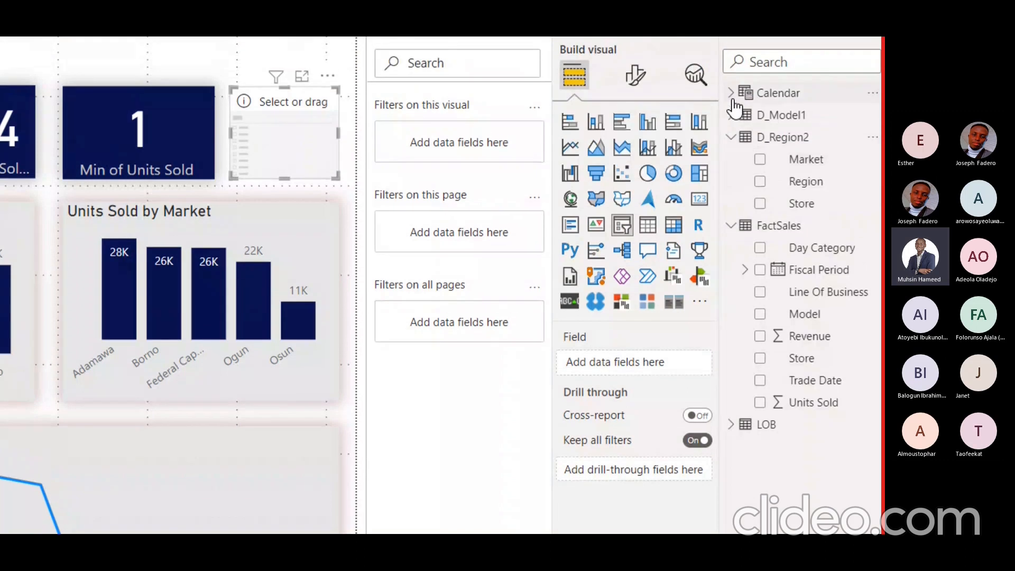
left_click(732, 95)
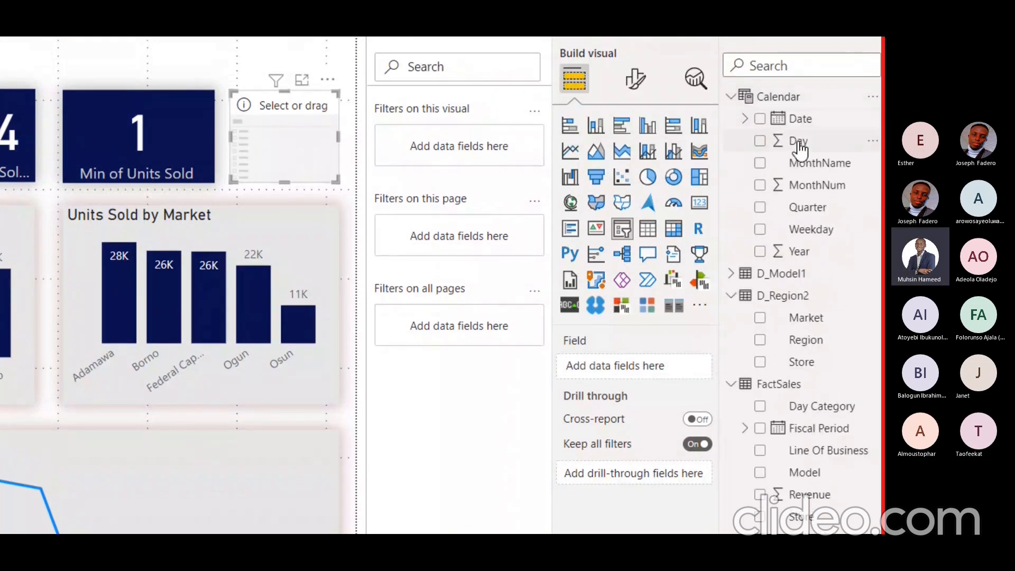
left_click(759, 252)
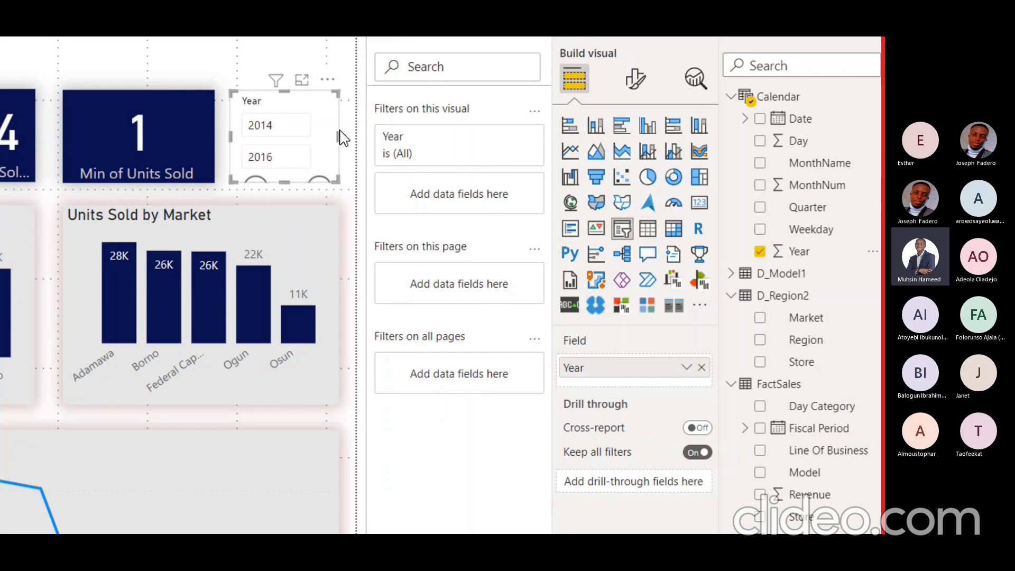
left_click(279, 128)
double_click(274, 127)
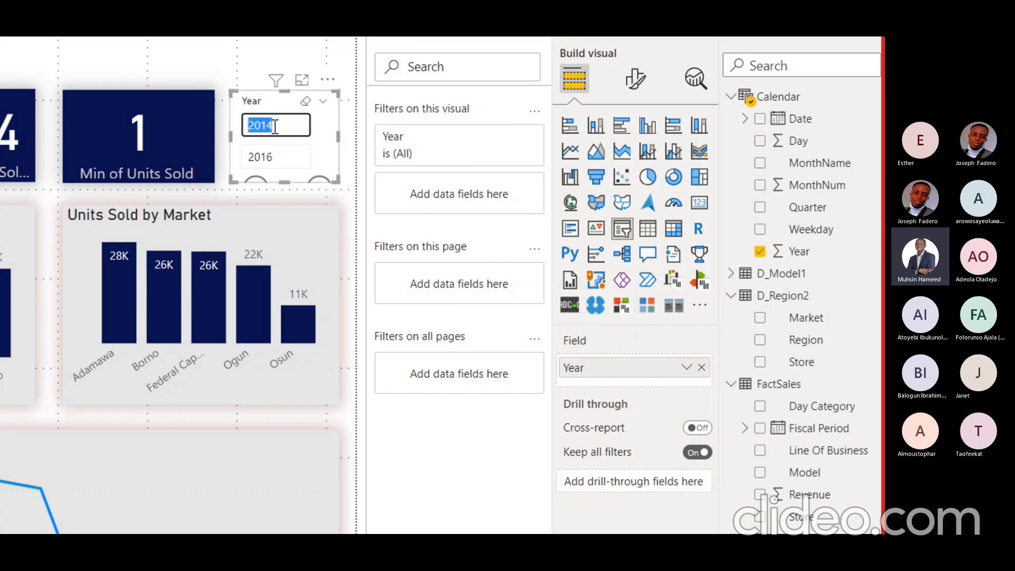
type("2045")
Change the Year slicer's style to List
left_click(324, 106)
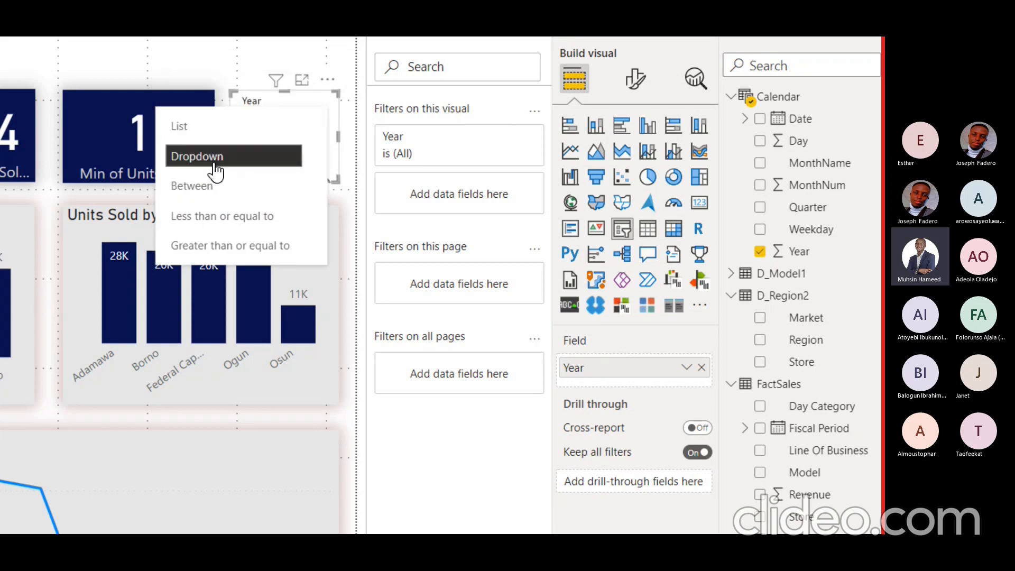
left_click(211, 130)
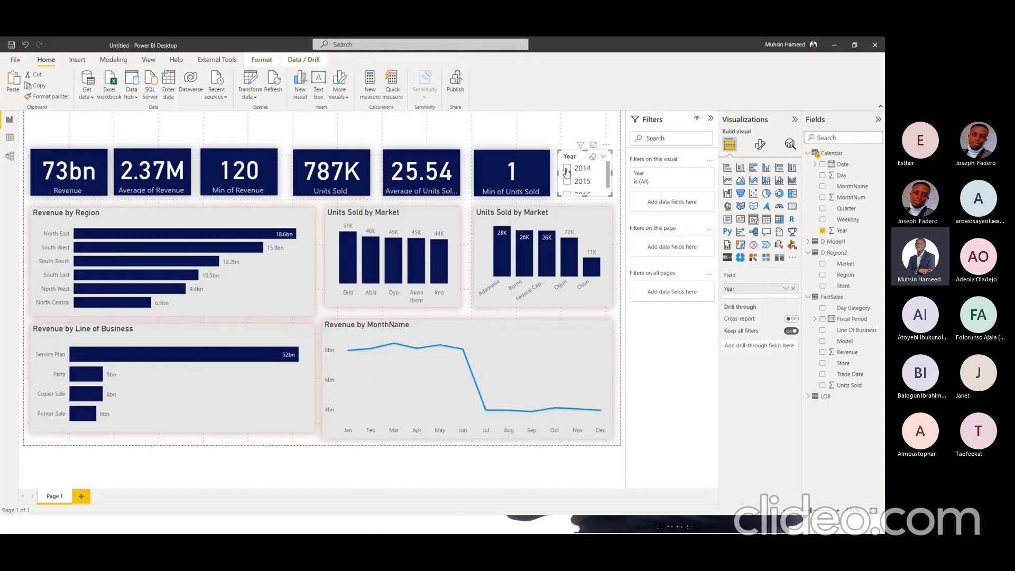
Test the Year slicer by filtering the report to 2014, 2015 and 2016 in turn
left_click(577, 169)
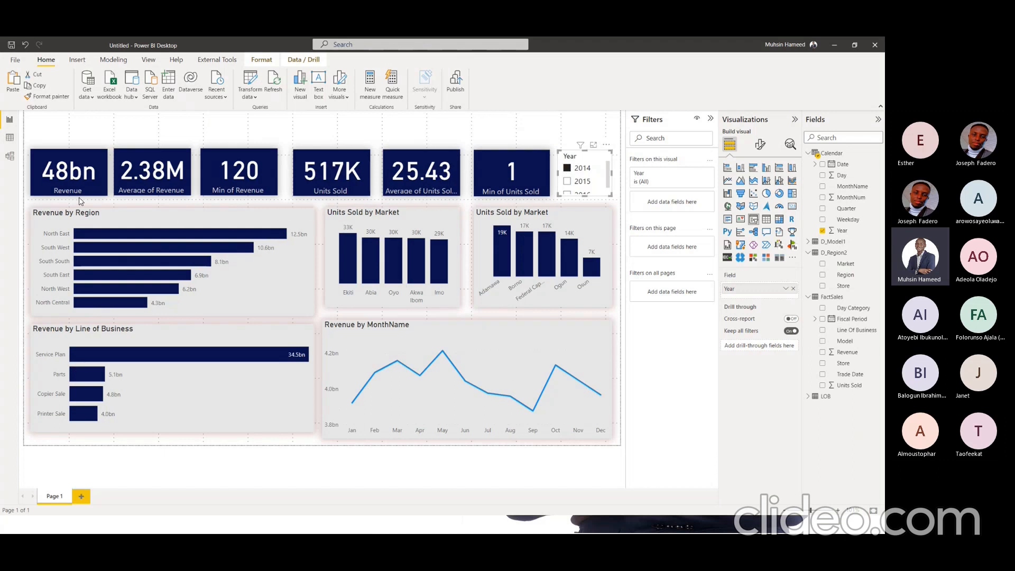
left_click(581, 183)
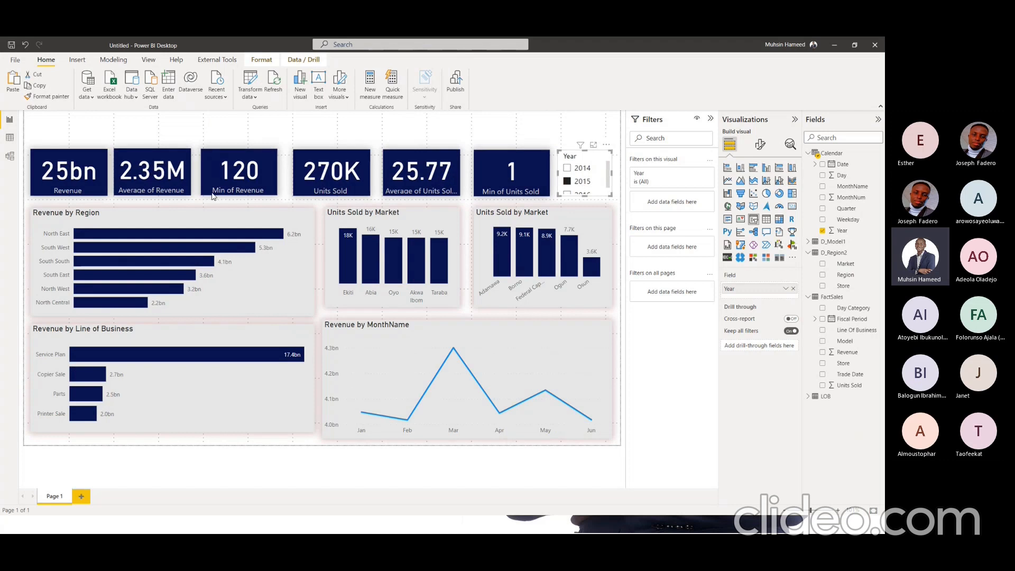
scroll(584, 181, "down", 1)
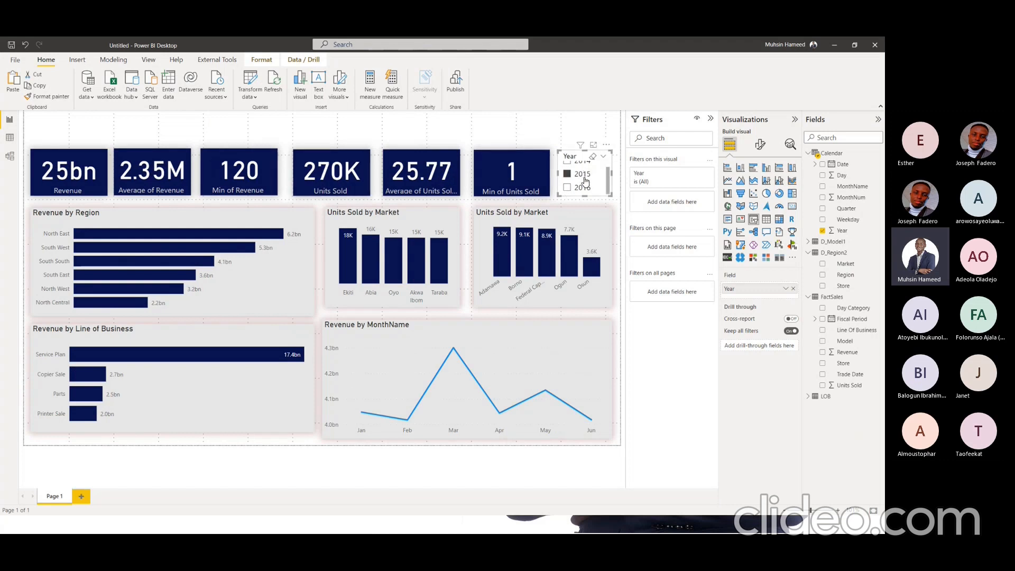
left_click(581, 187)
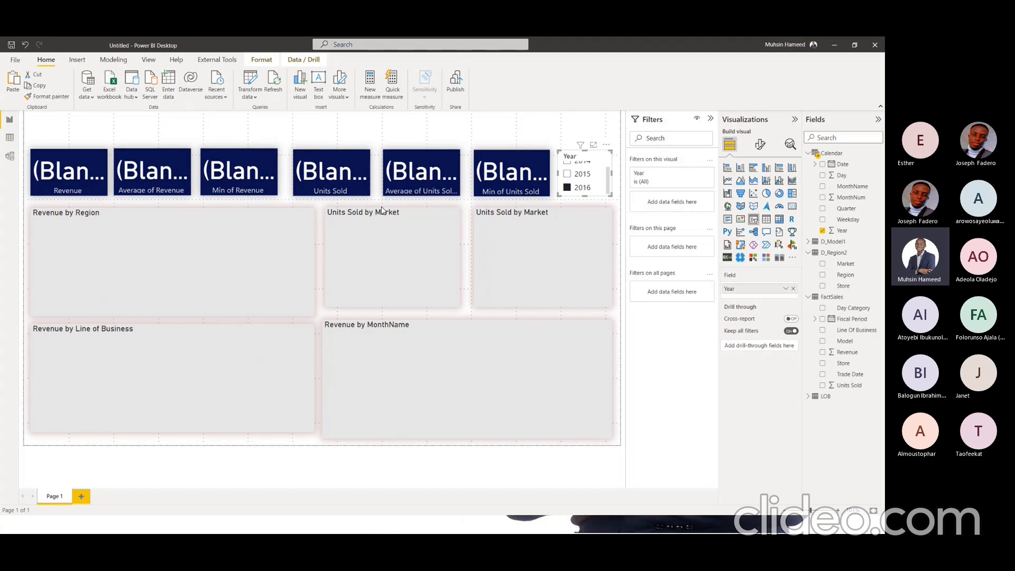
Examine the range of Trade Date values in the FactSales table and clear the 2016 selection in the report's Year slicer
left_click(10, 138)
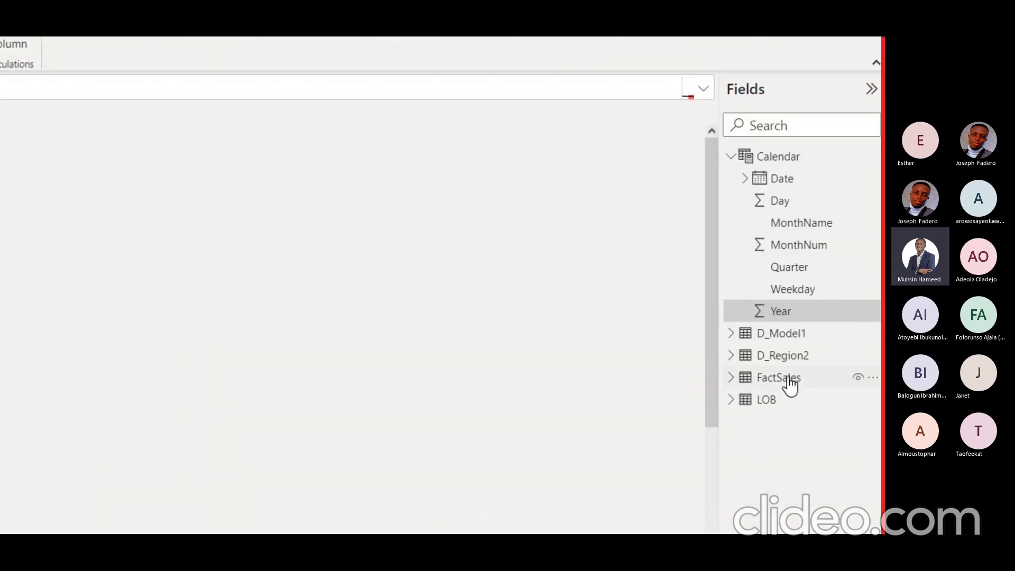
left_click(743, 380)
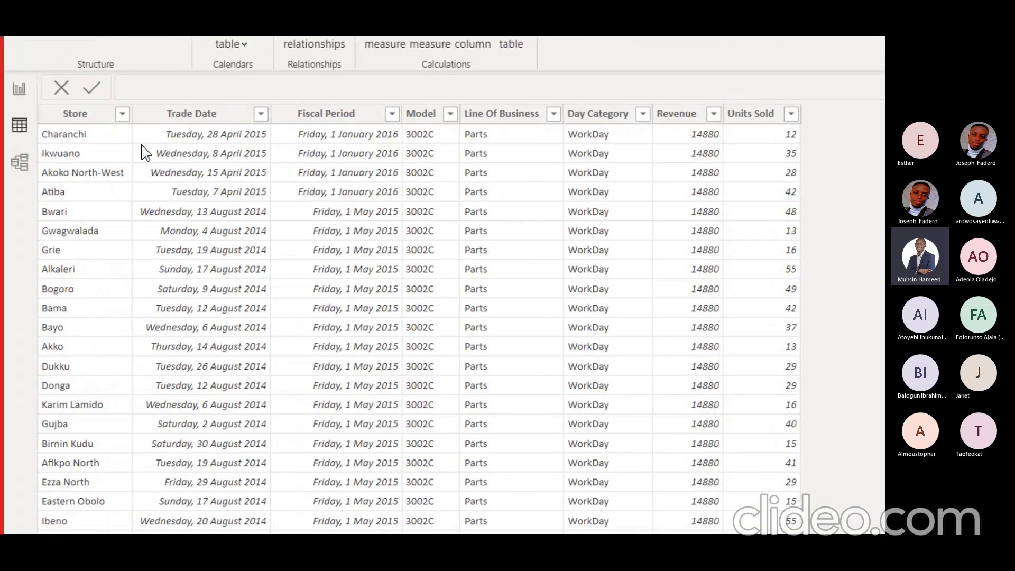
left_click(260, 115)
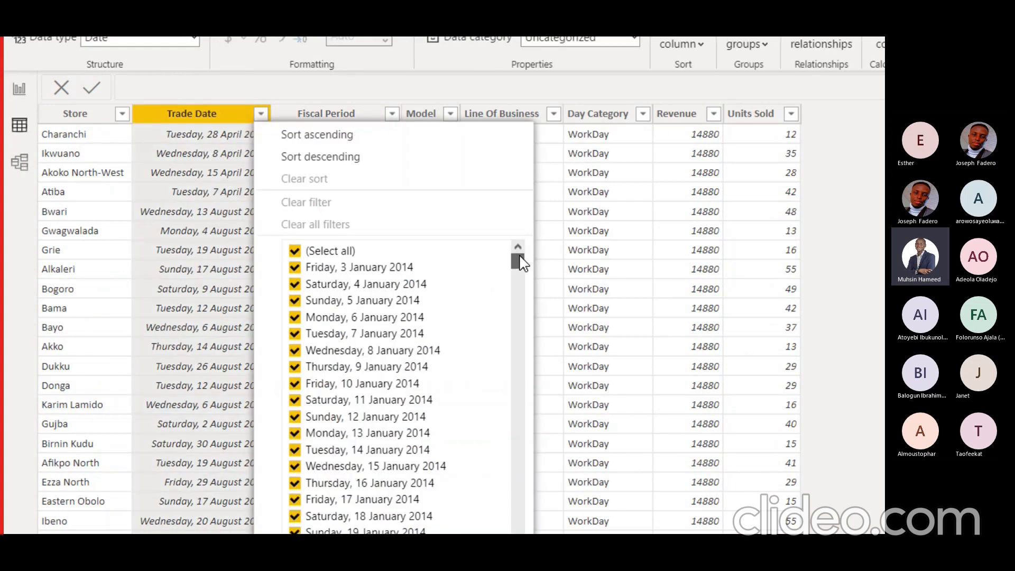
left_click_drag(518, 260, 518, 477)
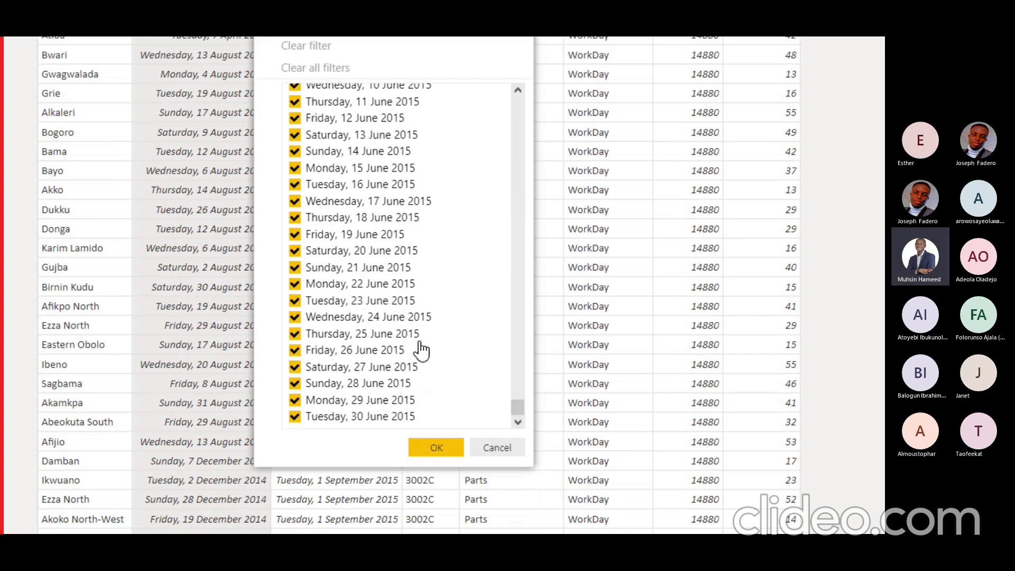
left_click(501, 448)
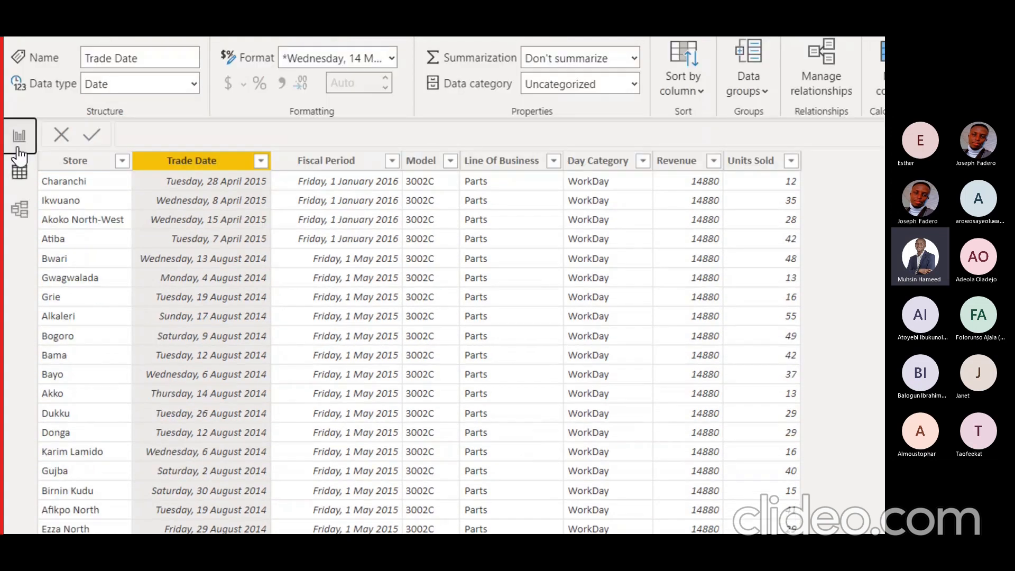
left_click(19, 150)
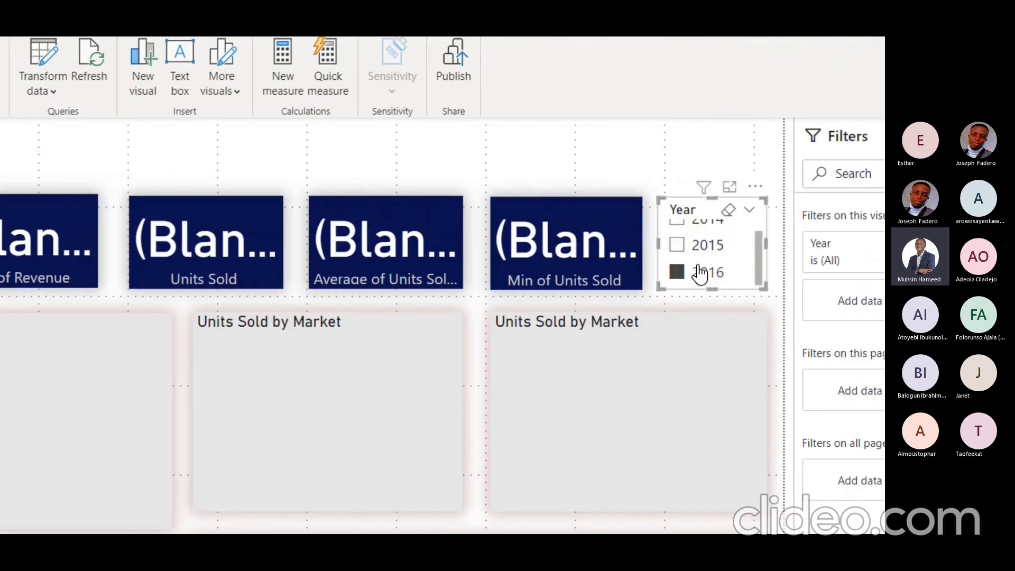
left_click(698, 271)
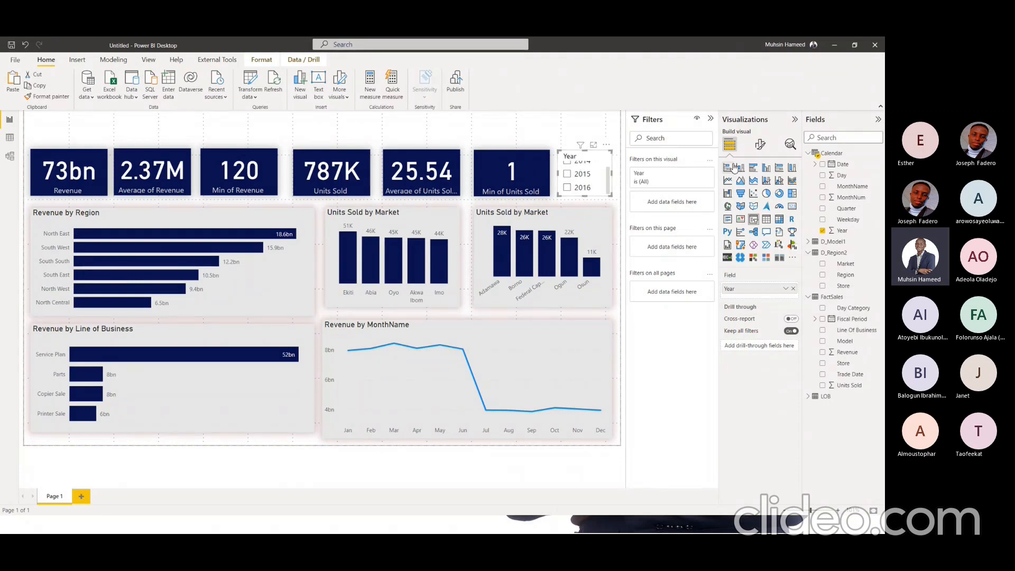
Limit the Year slicer to 2014 and 2015 with a basic visual-level filter
left_click(761, 146)
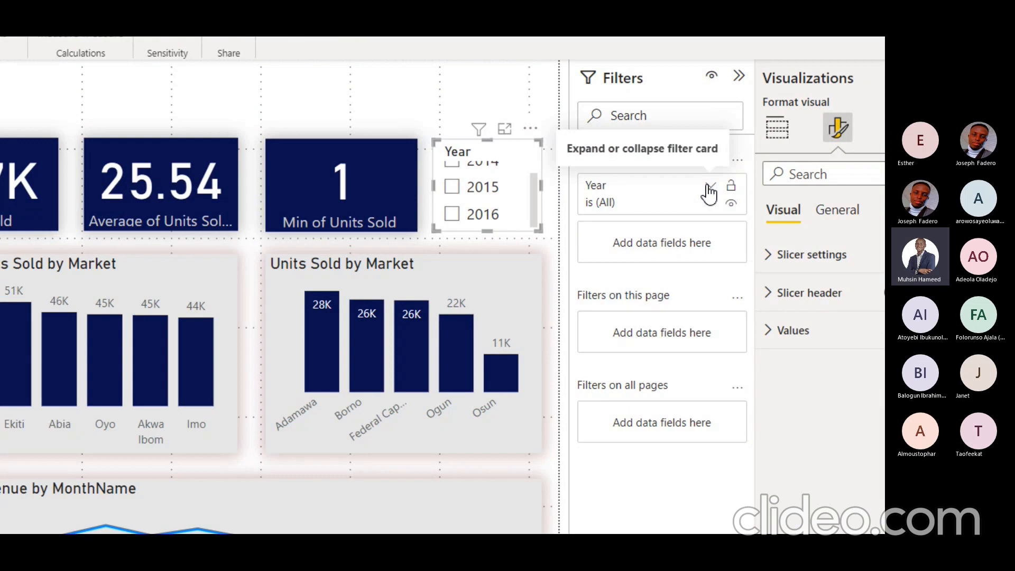
left_click(709, 187)
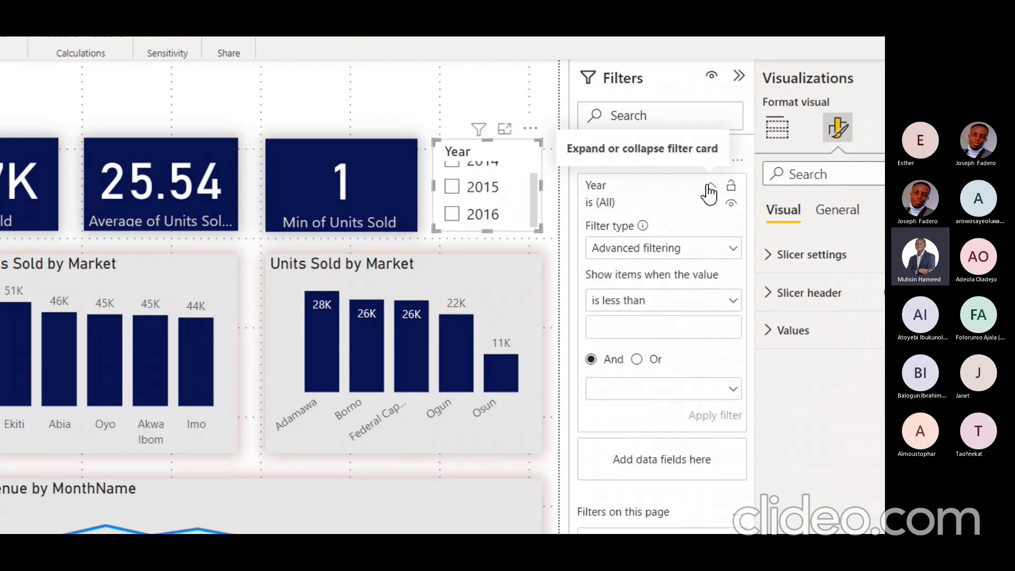
left_click(732, 248)
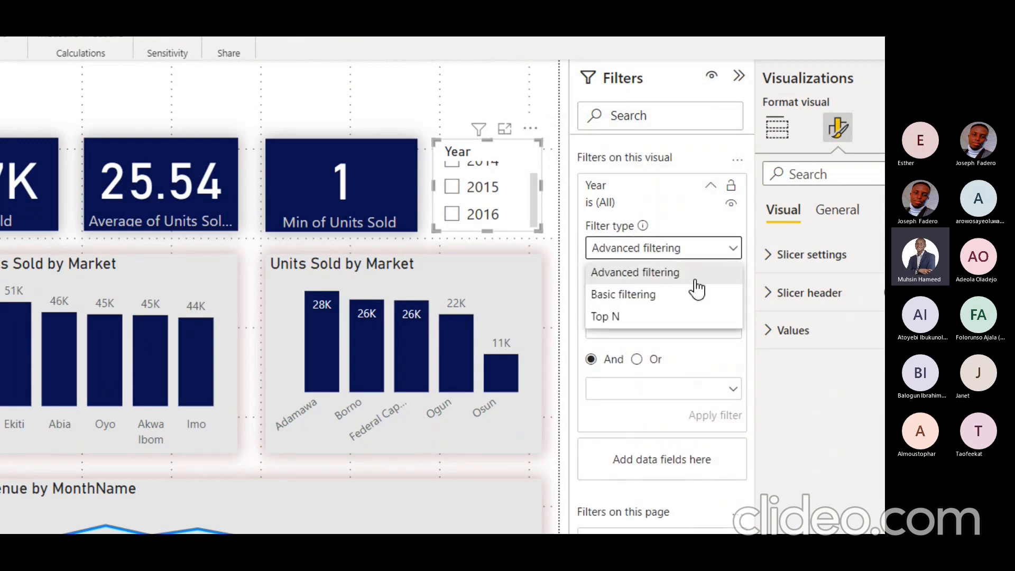
left_click(682, 296)
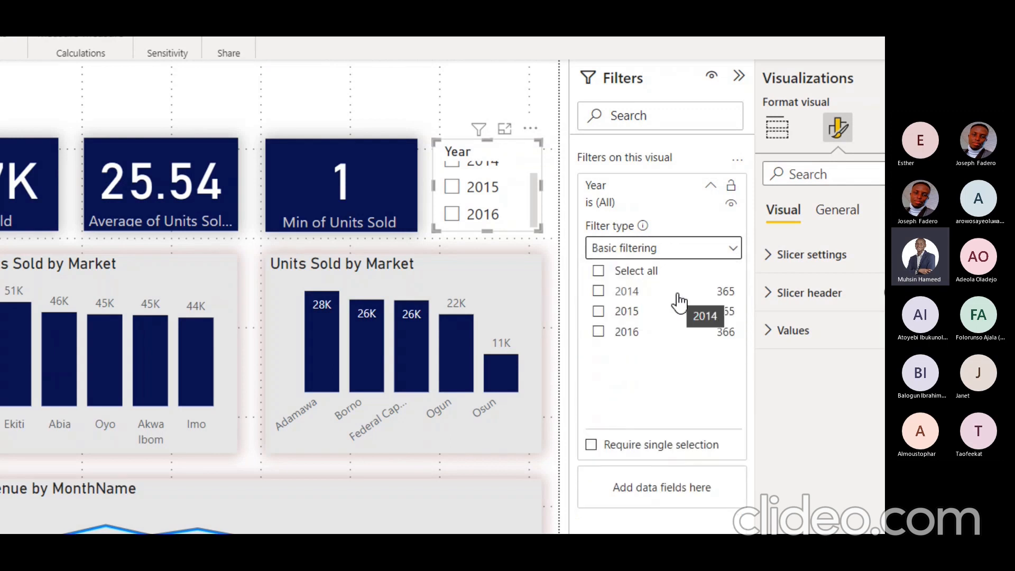
left_click(628, 290)
left_click(626, 313)
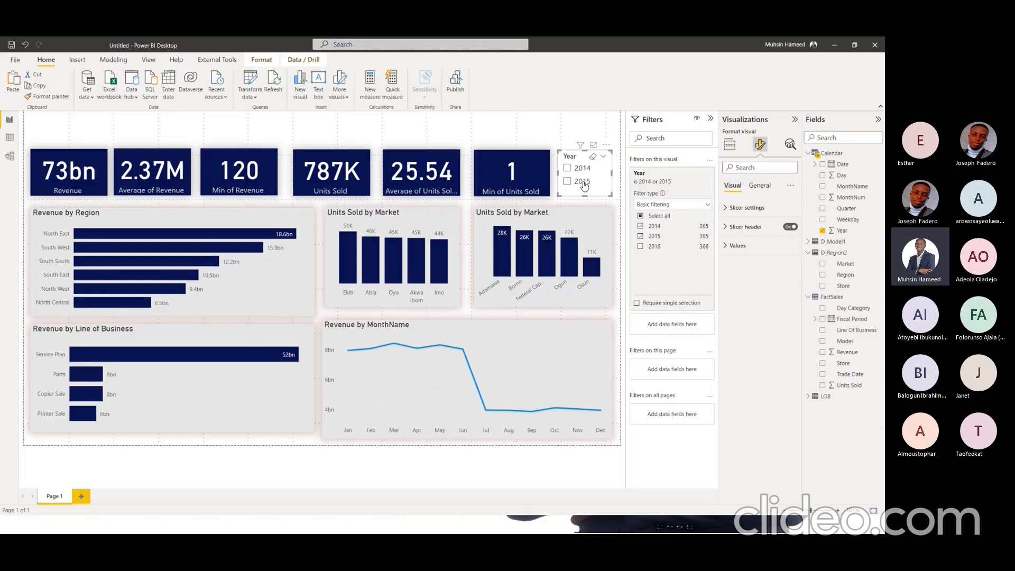
Test the Year slicer by filtering the report to 2015 and 2014 in turn, and clear the selection
left_click(486, 286)
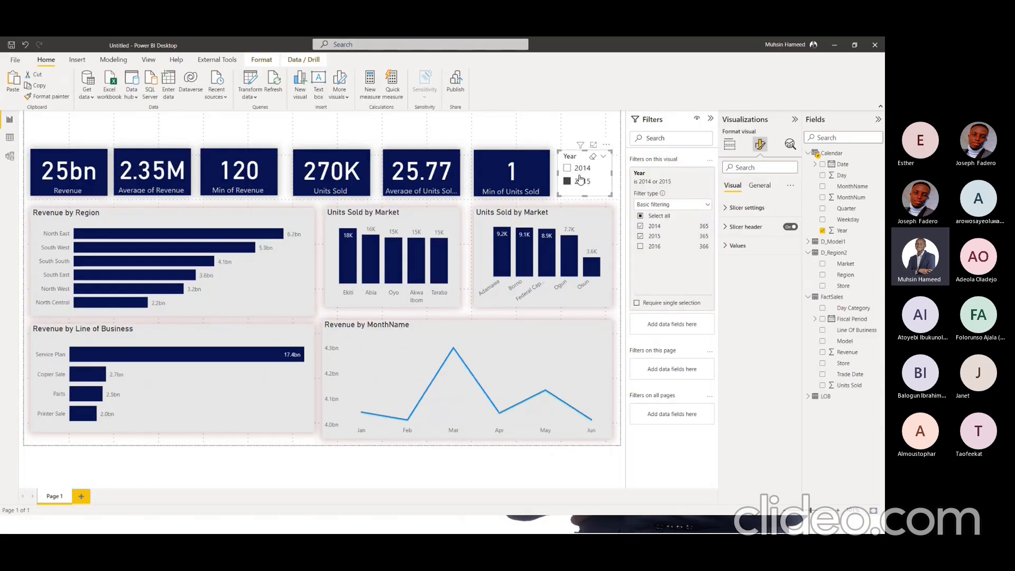
left_click(581, 168)
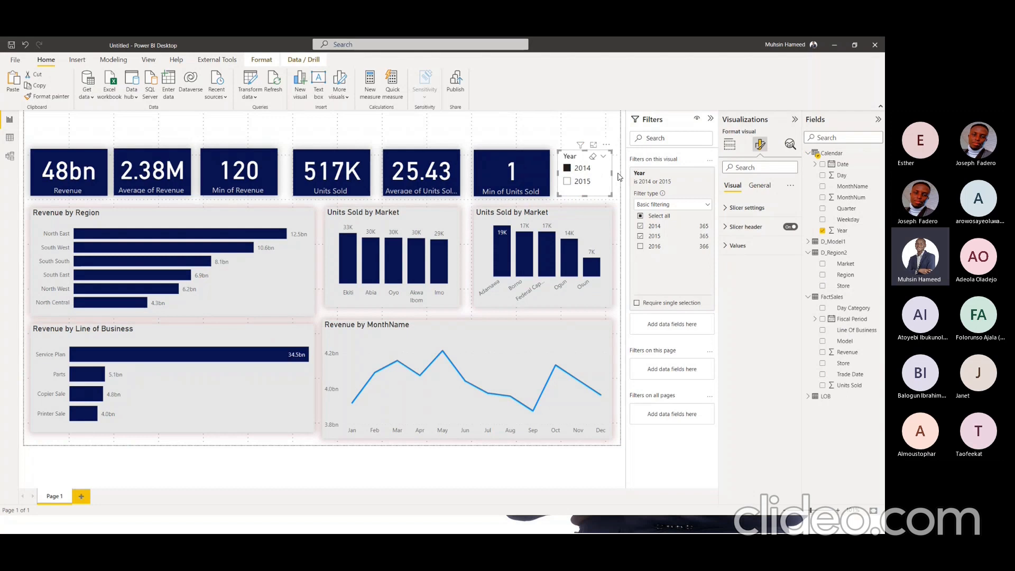
left_click(579, 168)
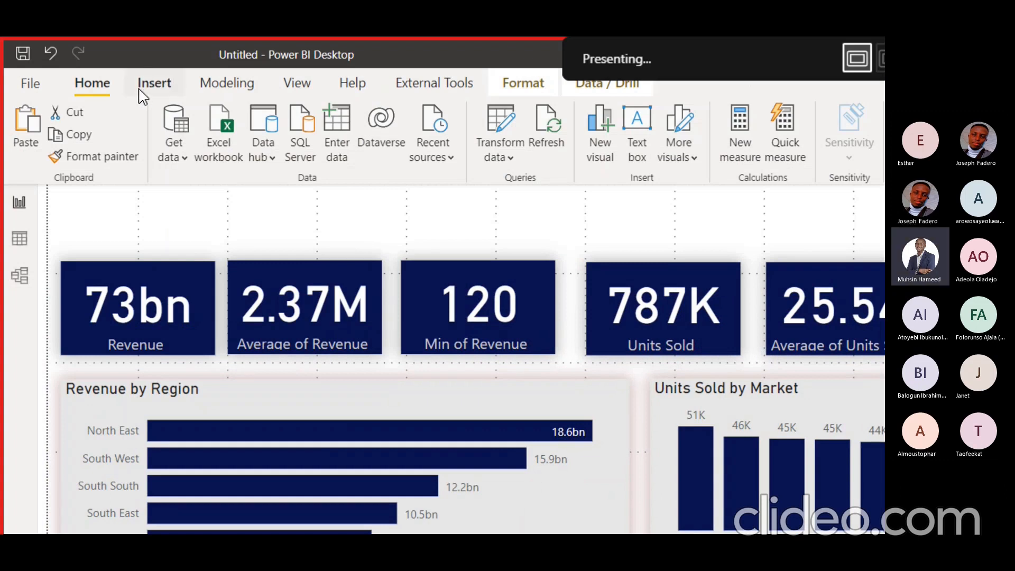
Insert a text box and shape it into a wide strip above the Revenue, Average of Revenue and Min of Revenue cards
left_click(152, 93)
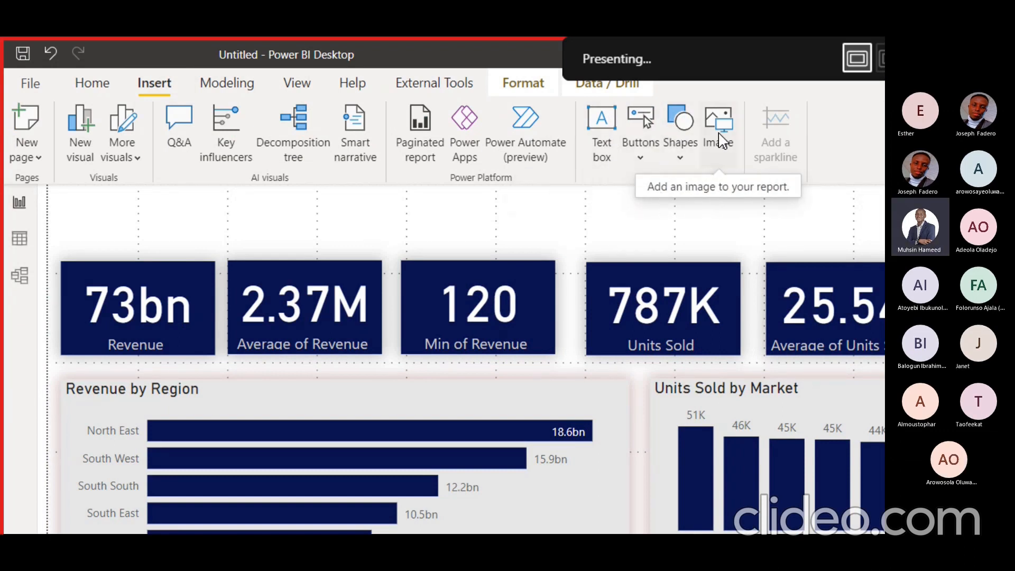
left_click(601, 143)
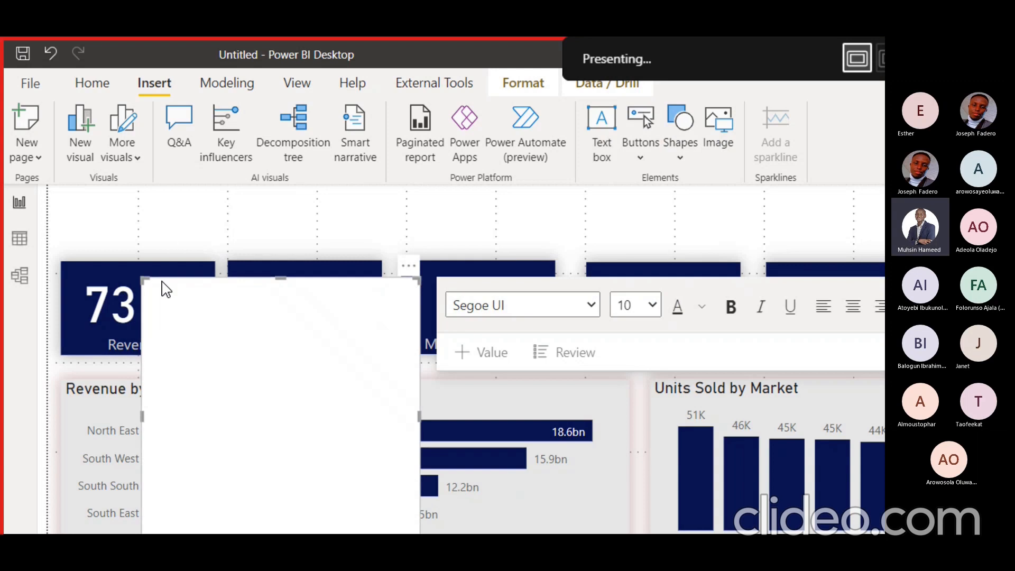
left_click_drag(164, 285, 83, 196)
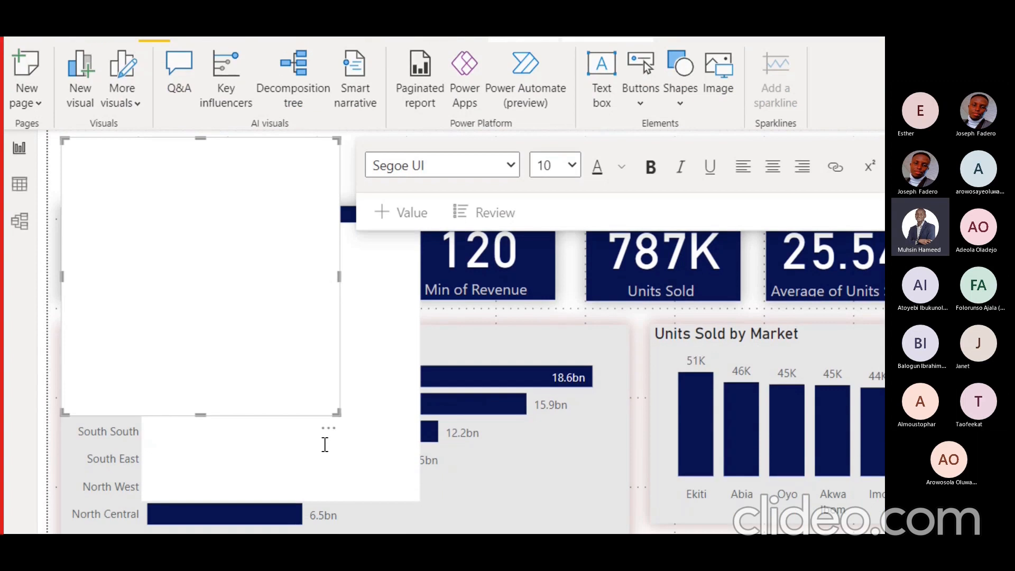
left_click_drag(337, 412, 594, 191)
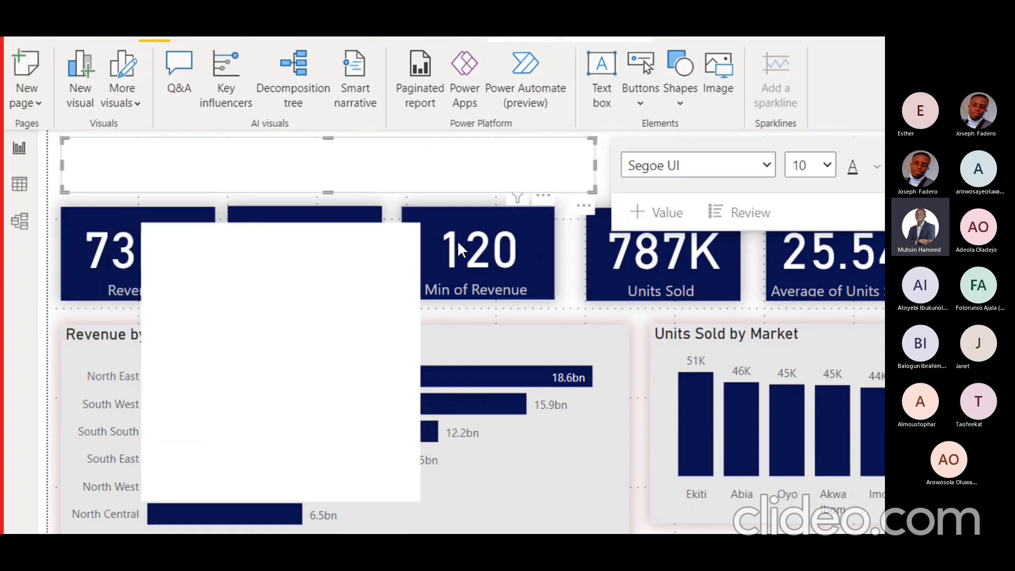
Remove the extra blank text box covering the cards and the Revenue by Region chart
key("ctrl+z")
left_click(410, 211)
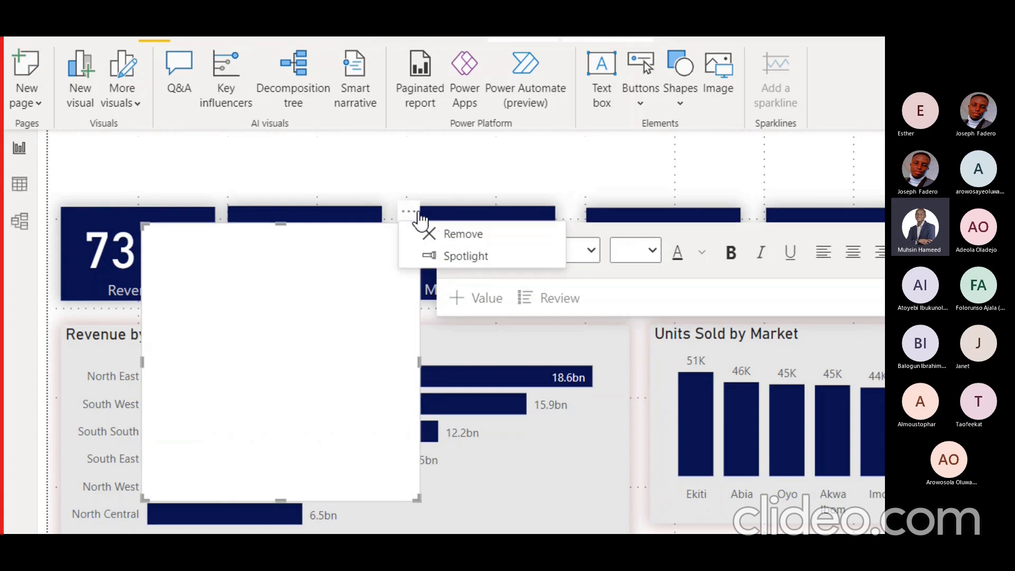
left_click(446, 233)
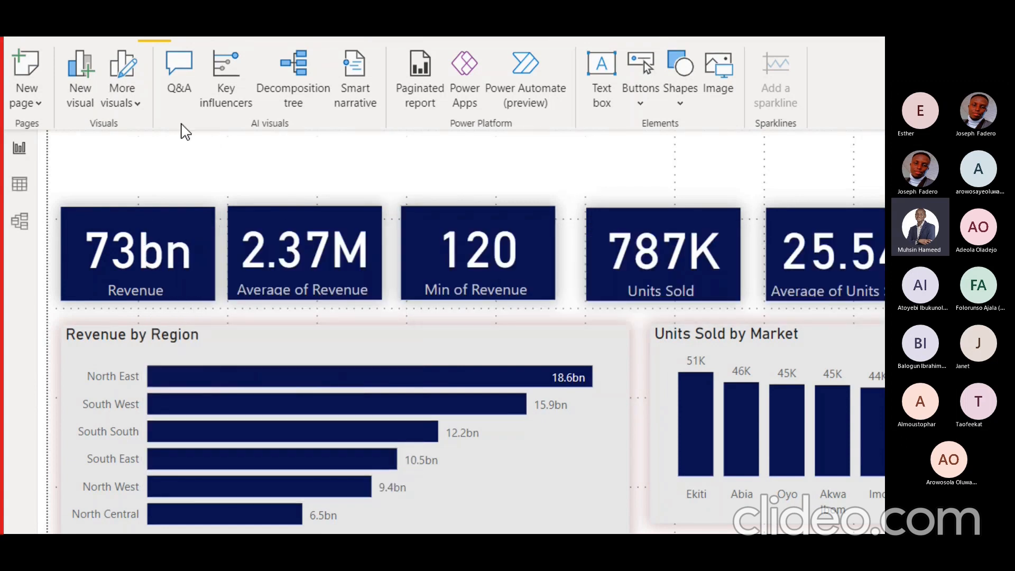
key("ctrl+z")
Enter the title "Sales Report" in the text box and narrow the box to about the width of one and a half cards
left_click(161, 155)
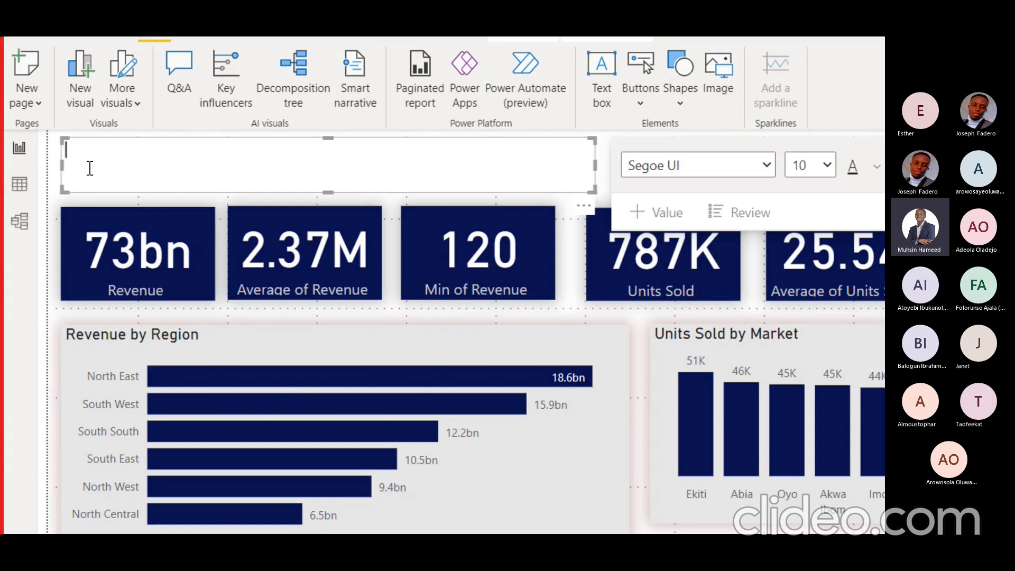
type("Sales Report")
key("ctrl+a")
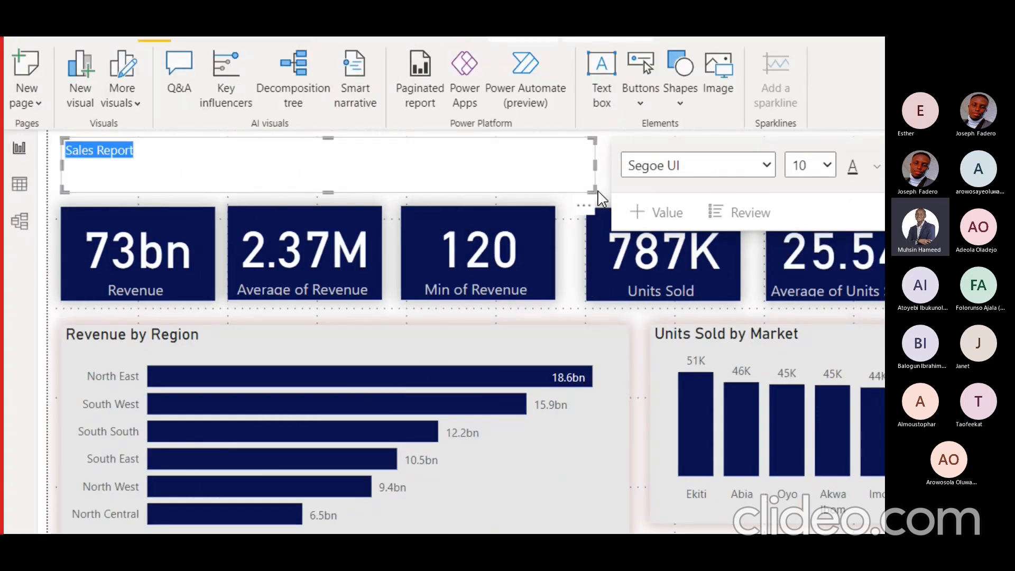
left_click_drag(591, 190, 311, 191)
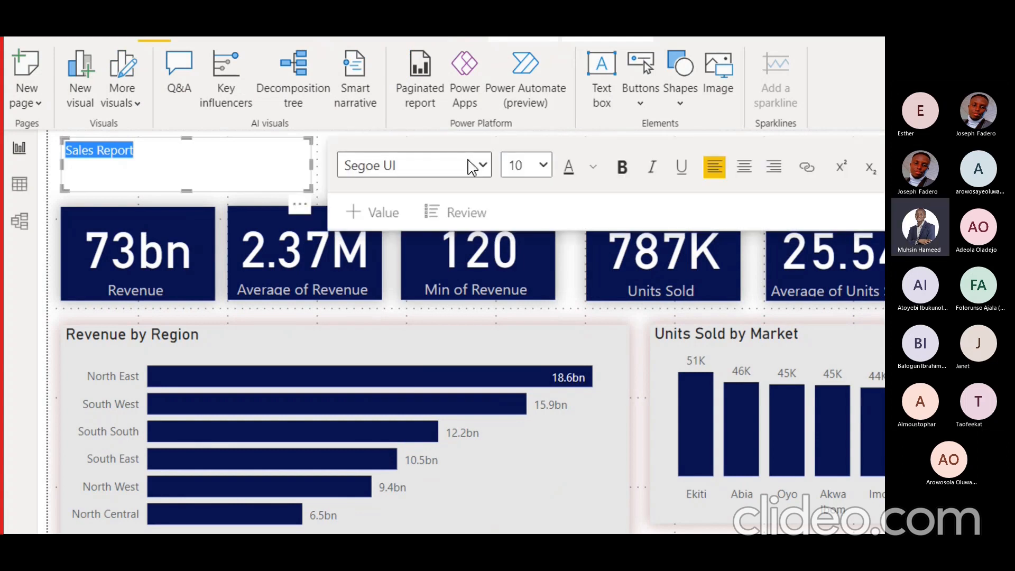
Set the Sales Report title's font to Segoe (Bold) at size 18
left_click(482, 167)
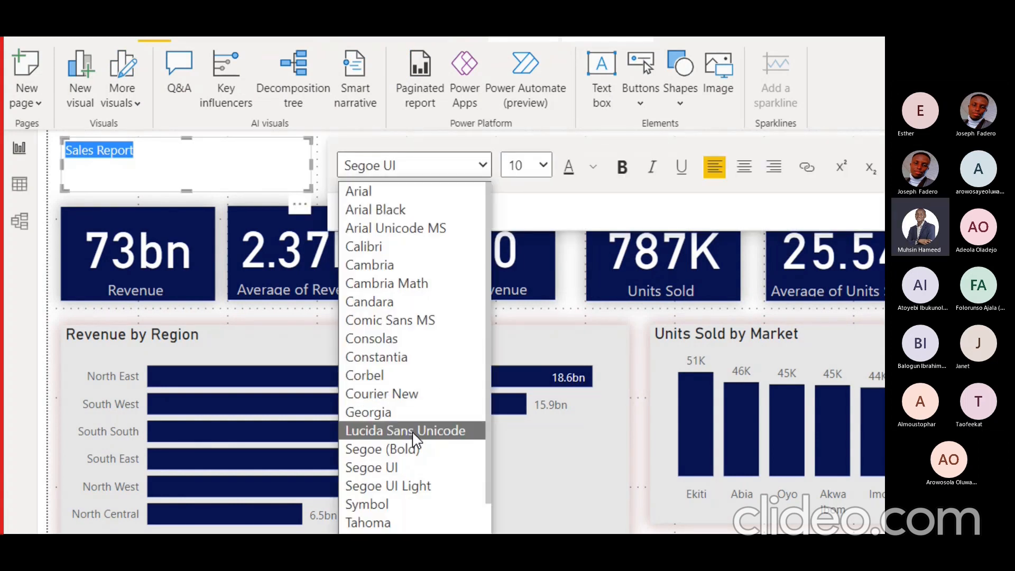
left_click(416, 450)
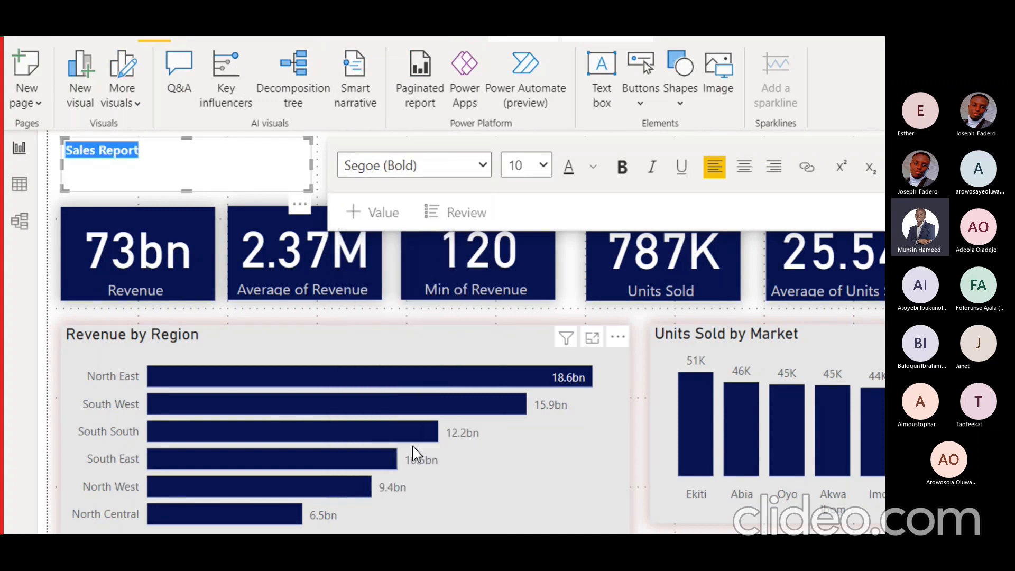
left_click(543, 166)
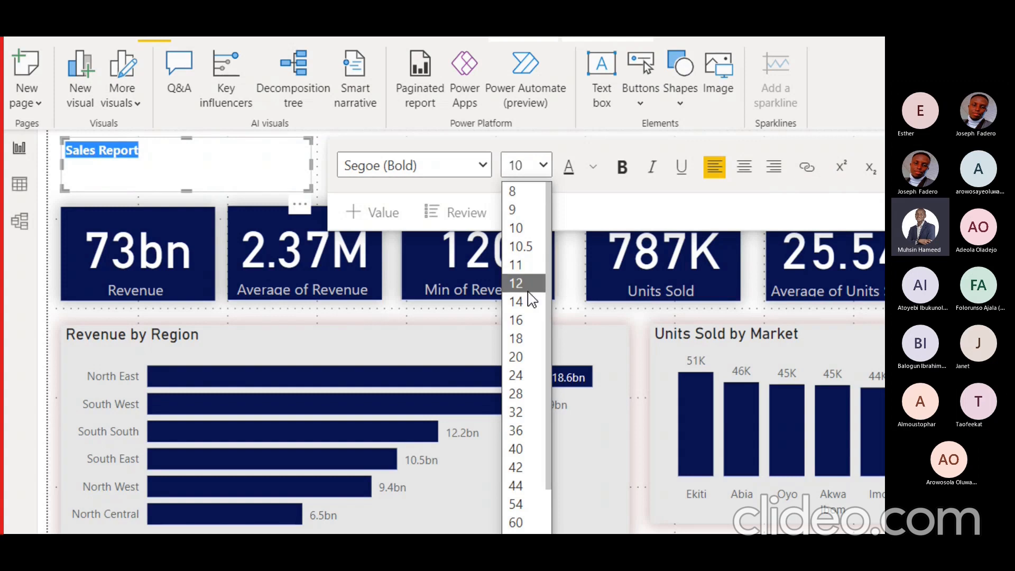
left_click(528, 338)
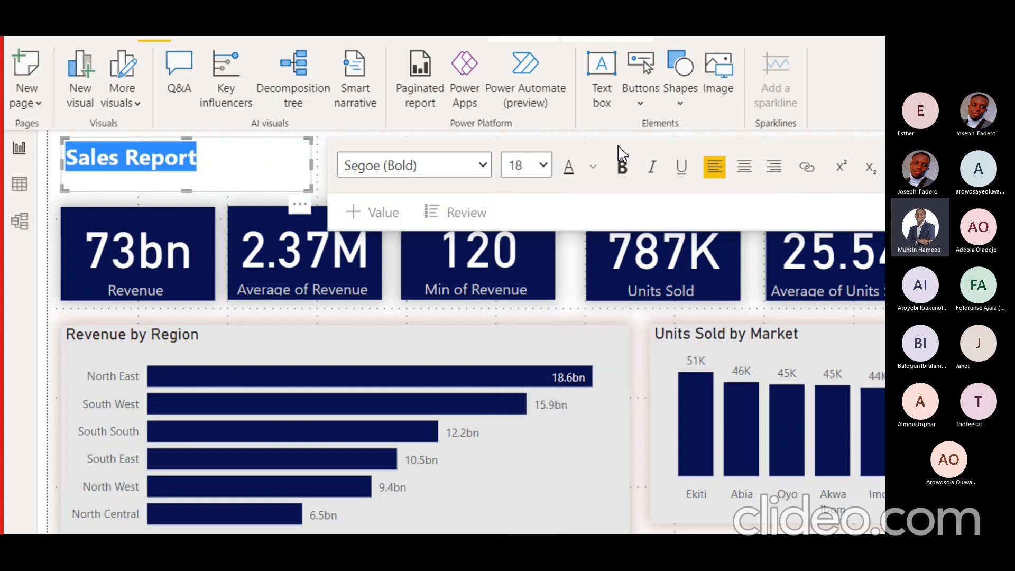
Colour the Sales Report title #3803AA with a custom colour and keep it left-aligned after trying centre alignment
left_click(593, 167)
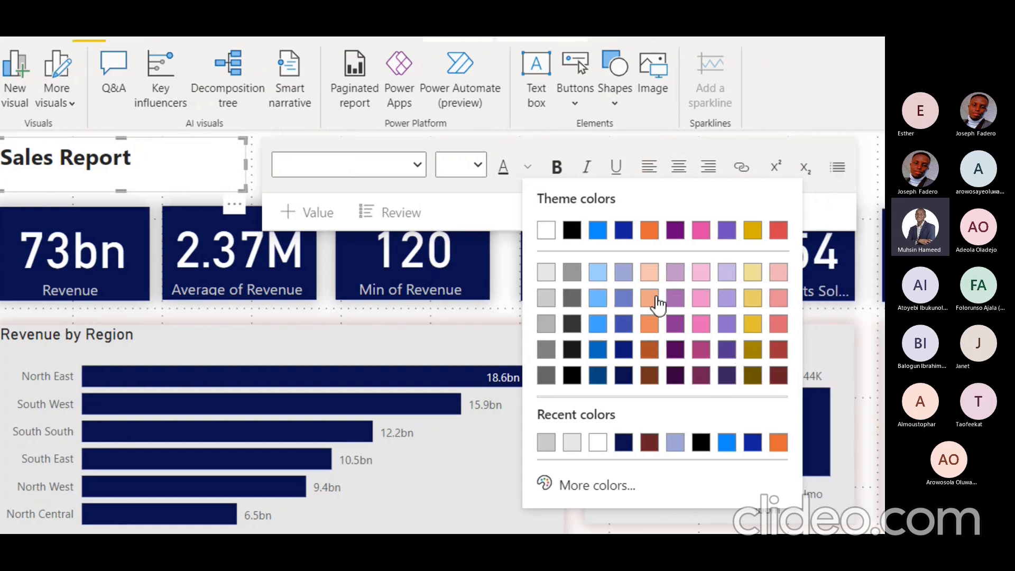
left_click(587, 485)
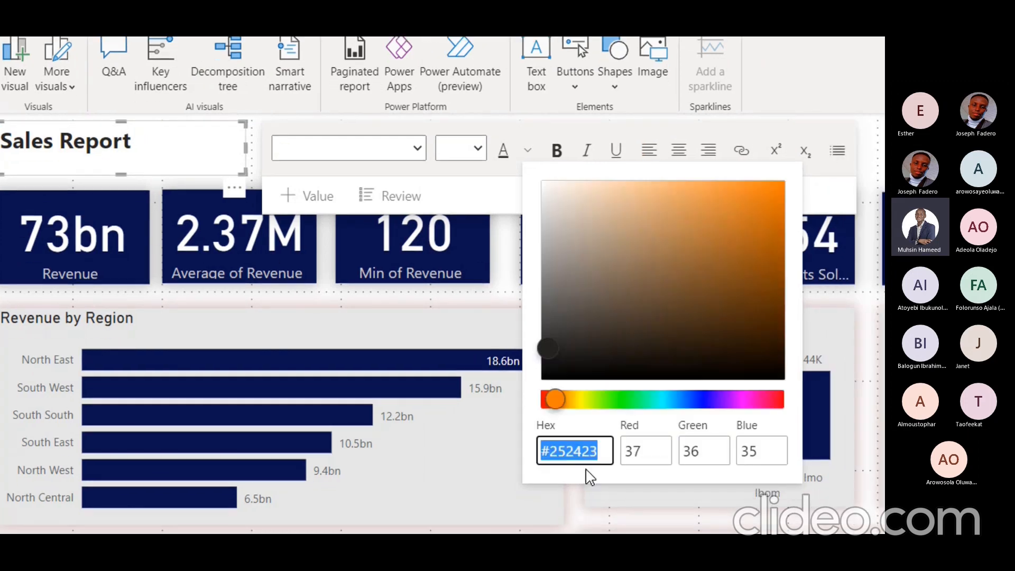
left_click(716, 402)
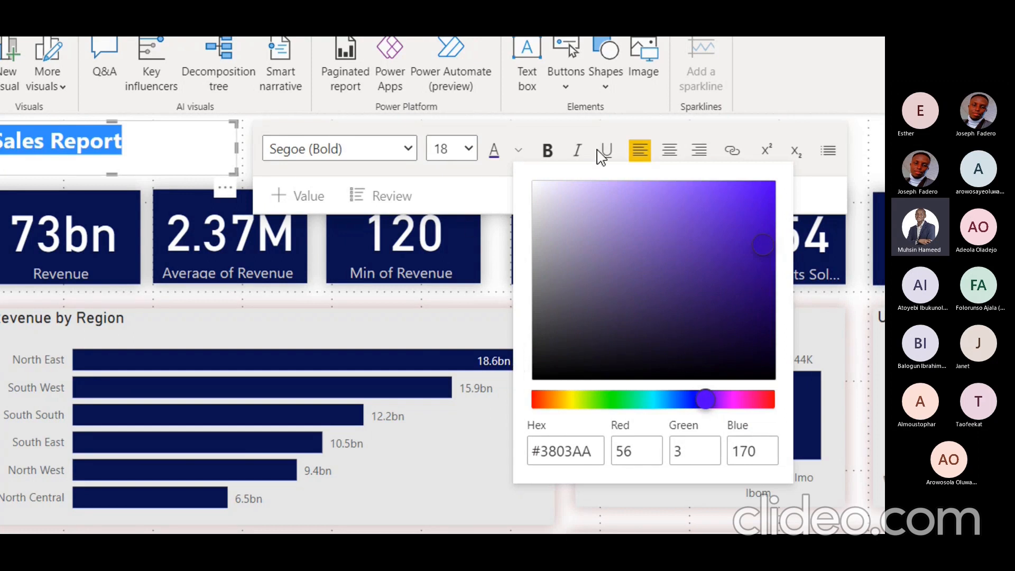
left_click(547, 155)
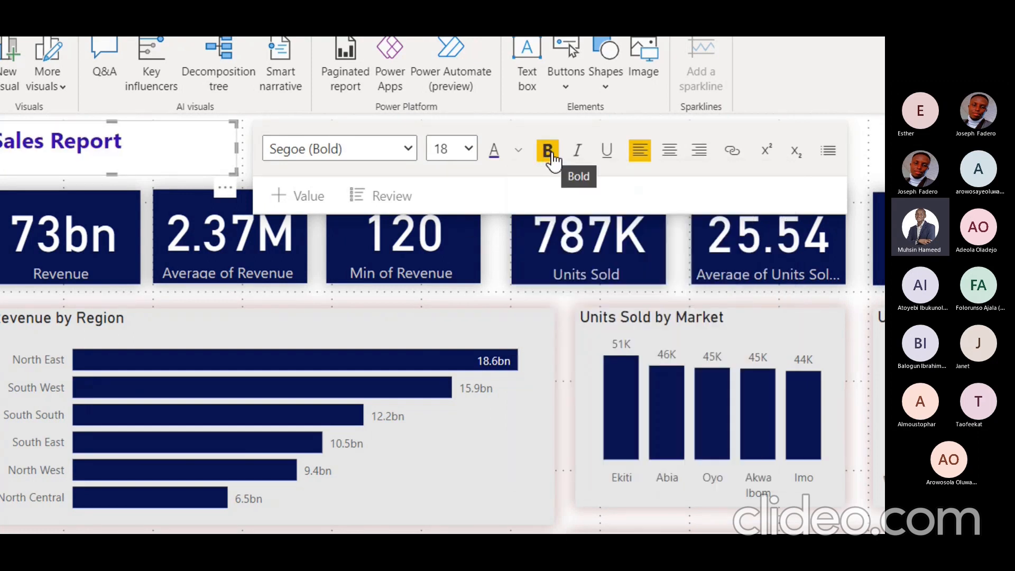
left_click(669, 163)
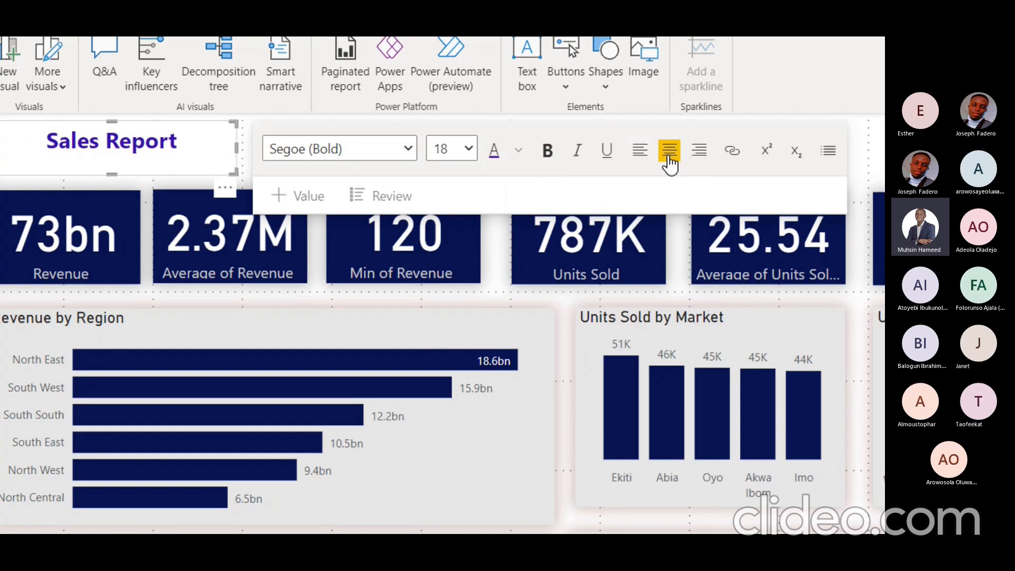
left_click(646, 159)
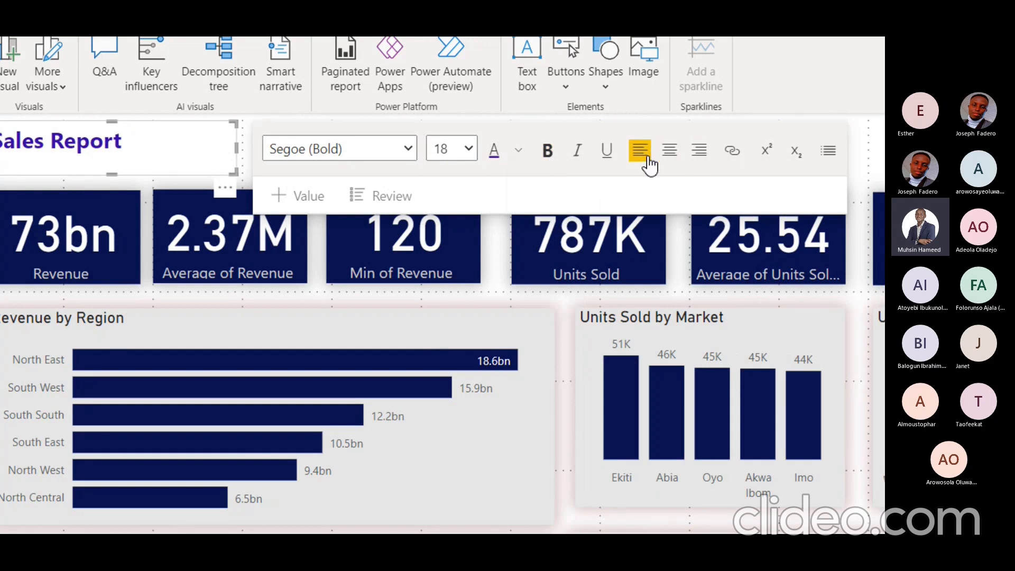
Reduce the height of the Sales Report text box slightly and deselect it
left_click(249, 161)
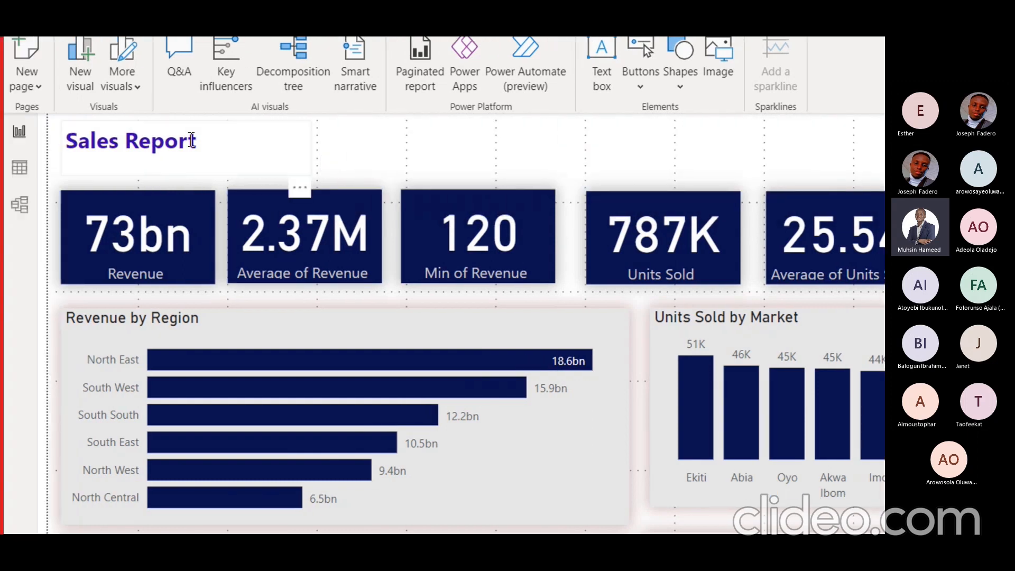
left_click(197, 169)
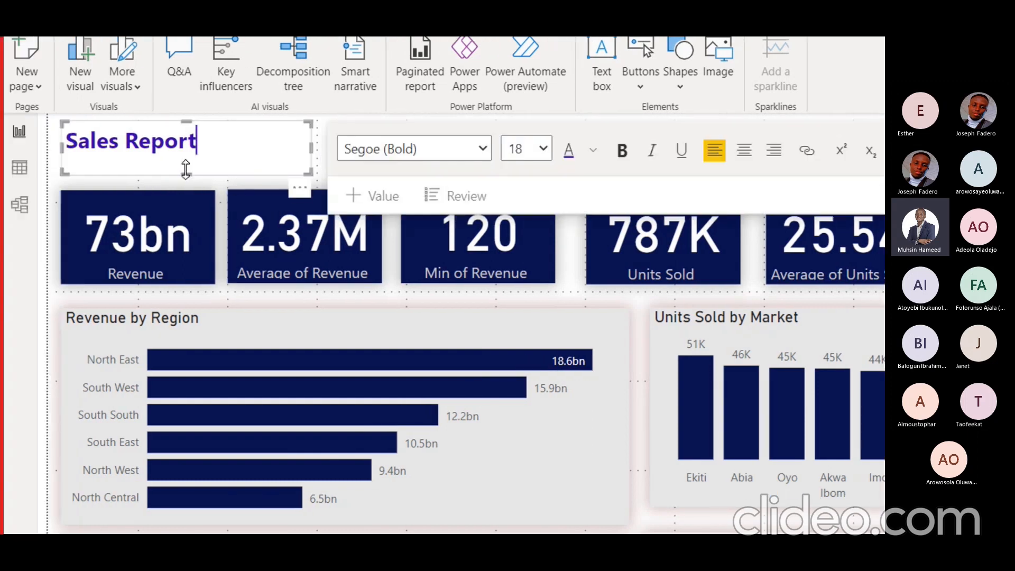
left_click_drag(182, 165, 181, 163)
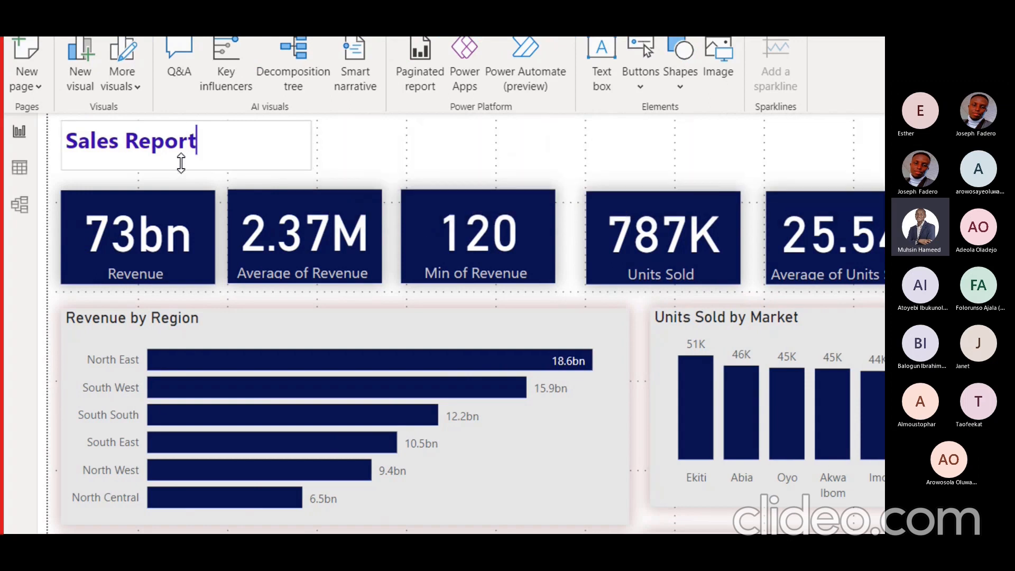
left_click(217, 177)
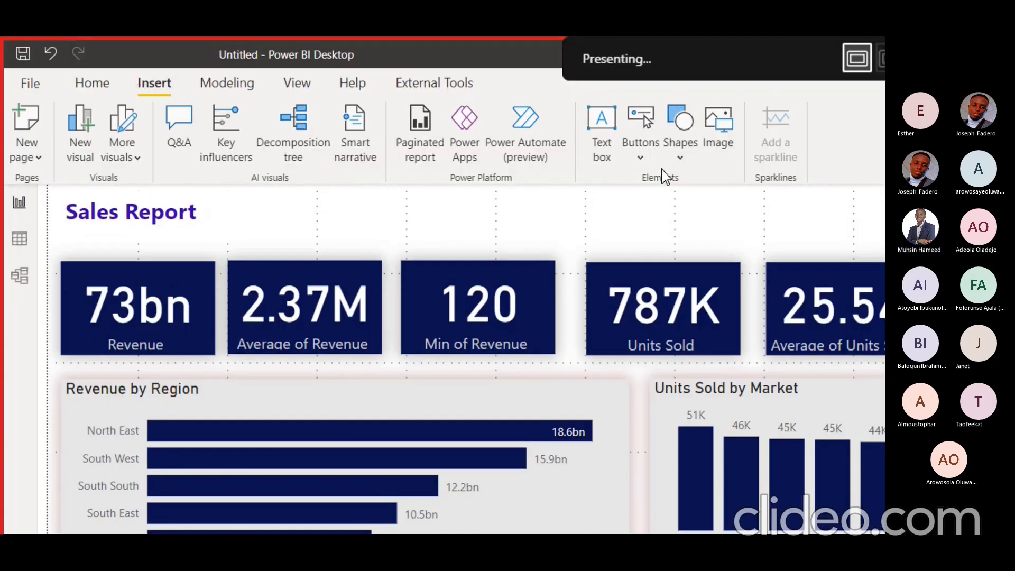
Insert a line shape and stretch it across the full page width between the Sales Report title and the cards
left_click(675, 158)
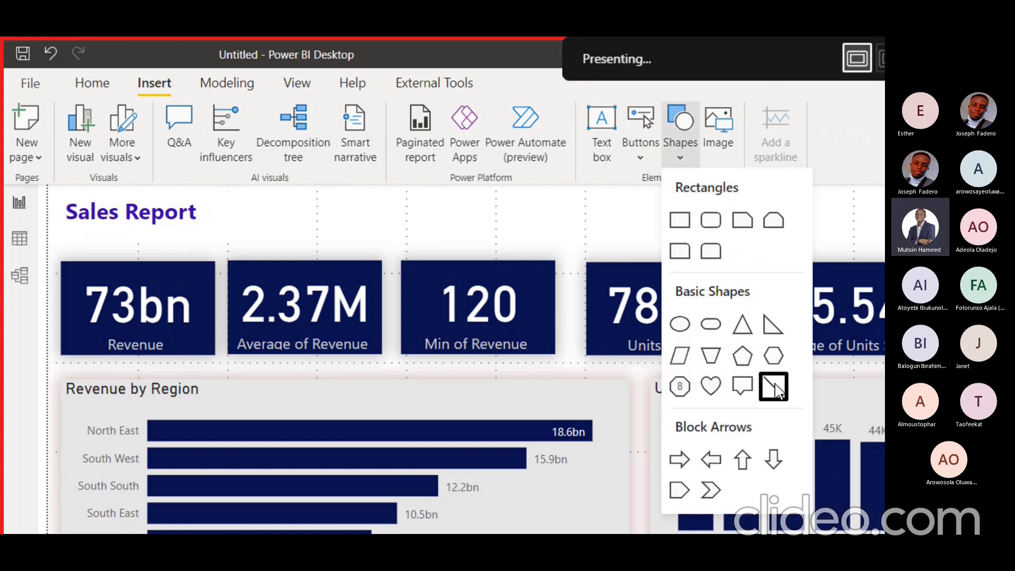
left_click(773, 382)
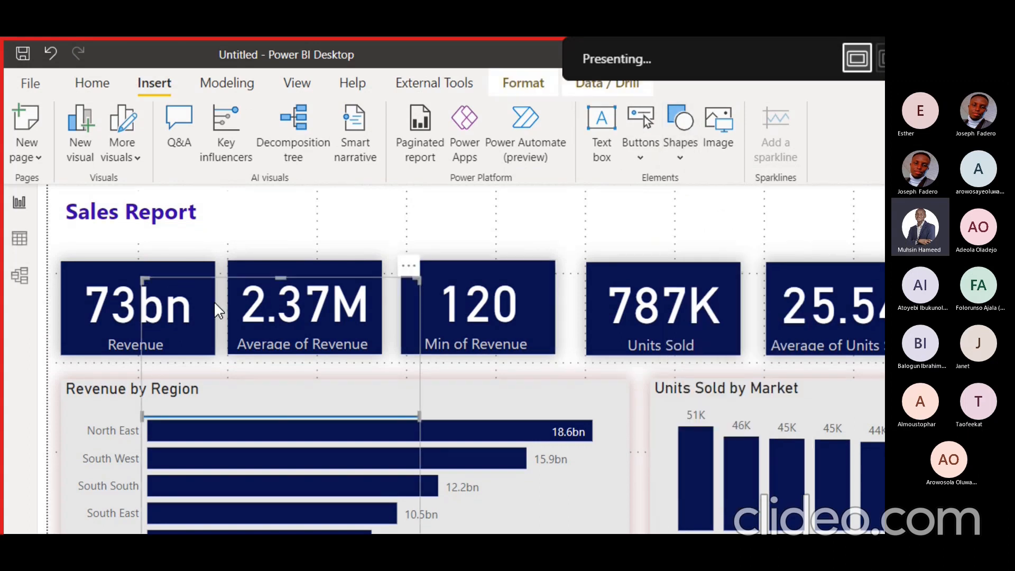
left_click_drag(214, 300, 124, 249)
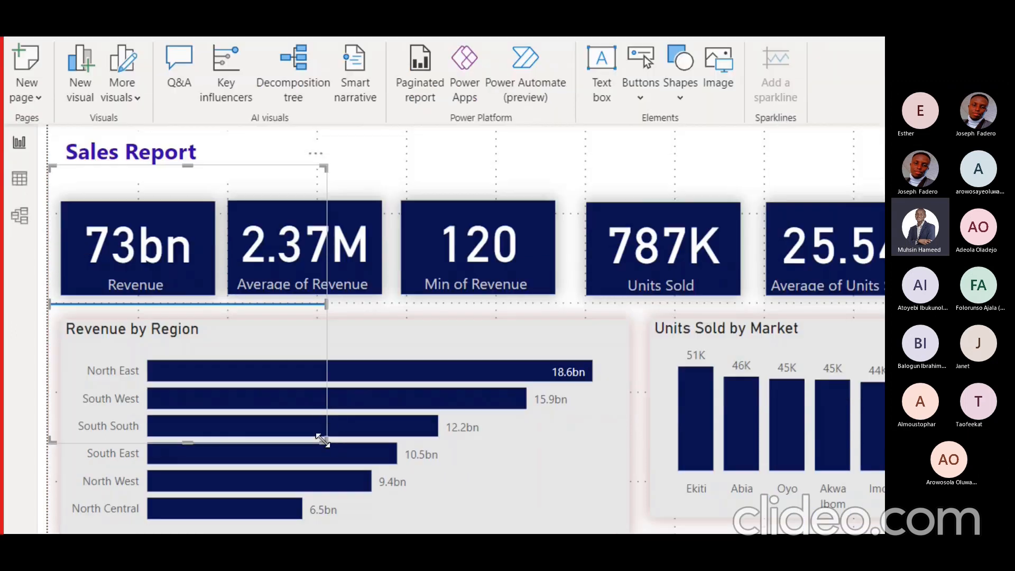
left_click_drag(326, 491, 354, 246)
left_click_drag(354, 196, 769, 210)
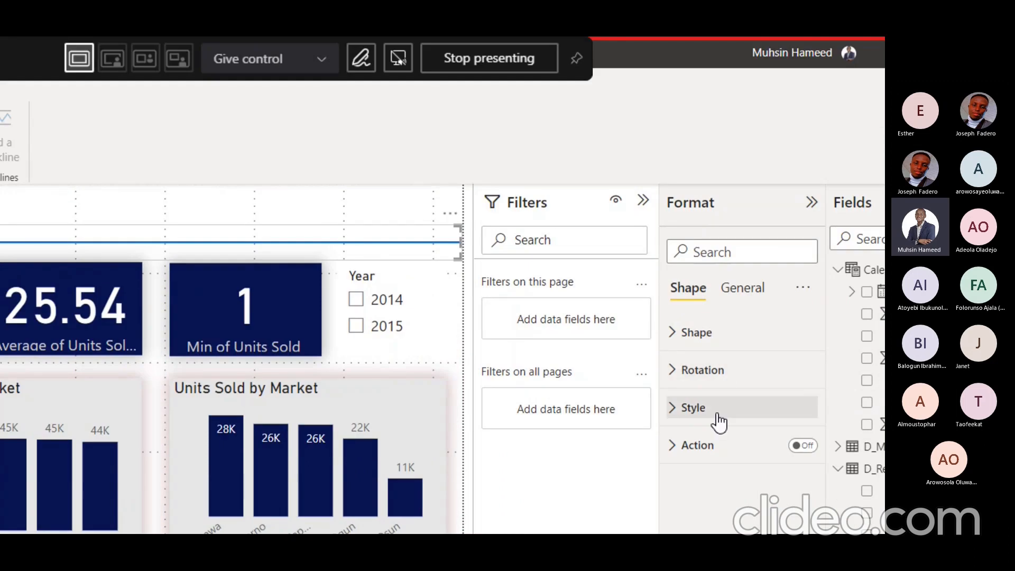
Colour the line's fill and border dark navy (#09124f, Theme color 2, 50% darker) and deselect it
left_click(718, 414)
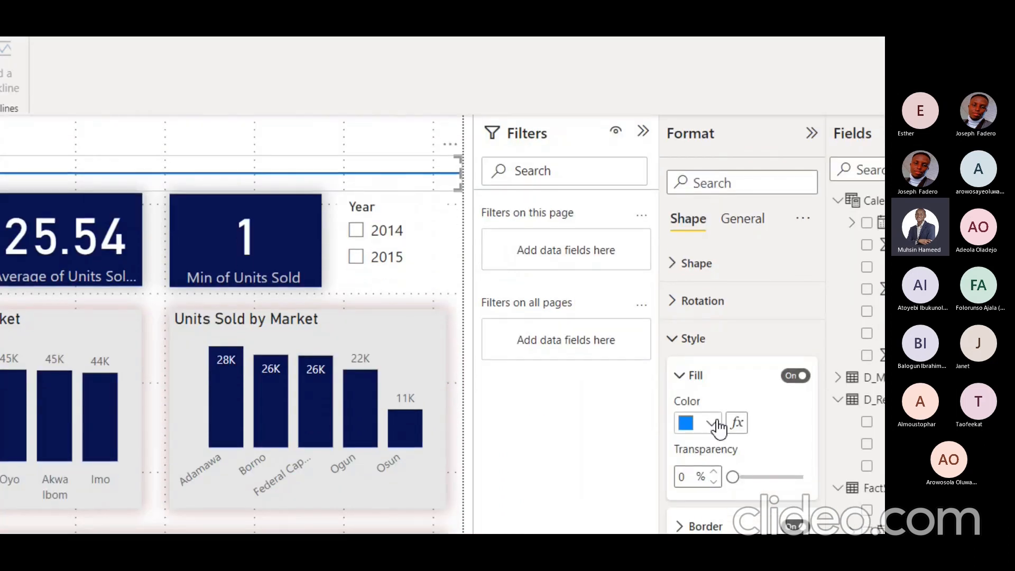
left_click(712, 423)
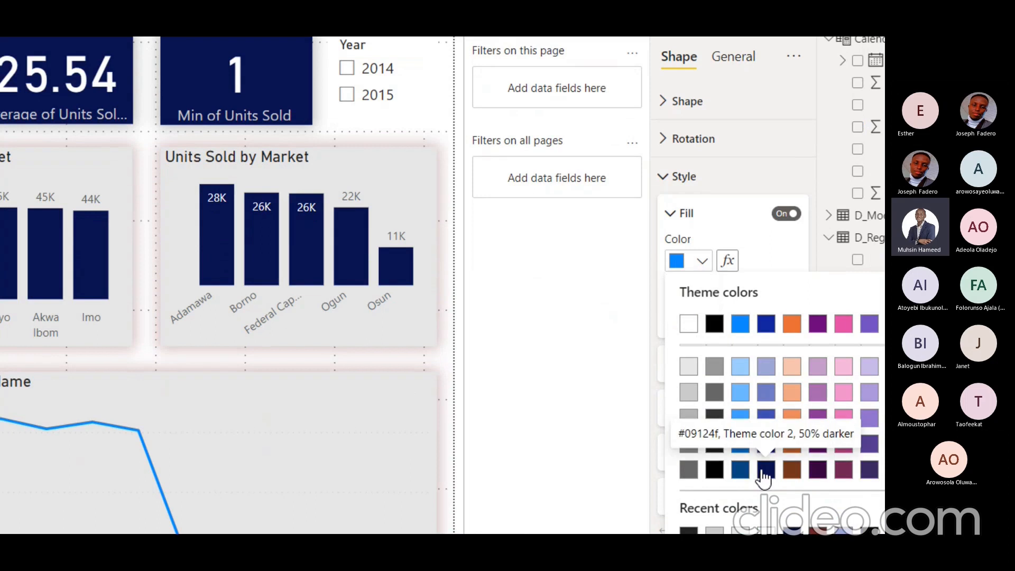
left_click(764, 470)
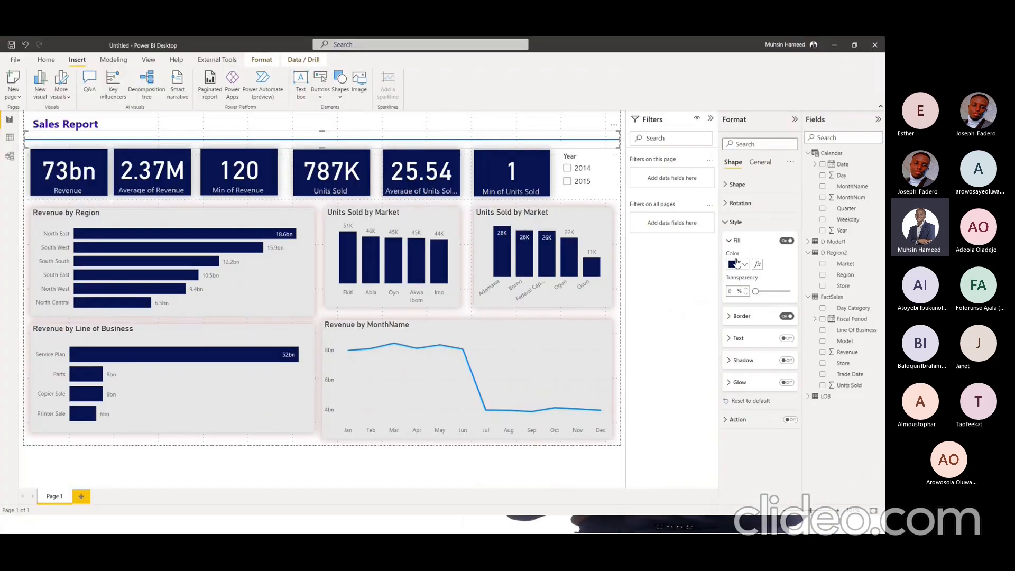
left_click(746, 317)
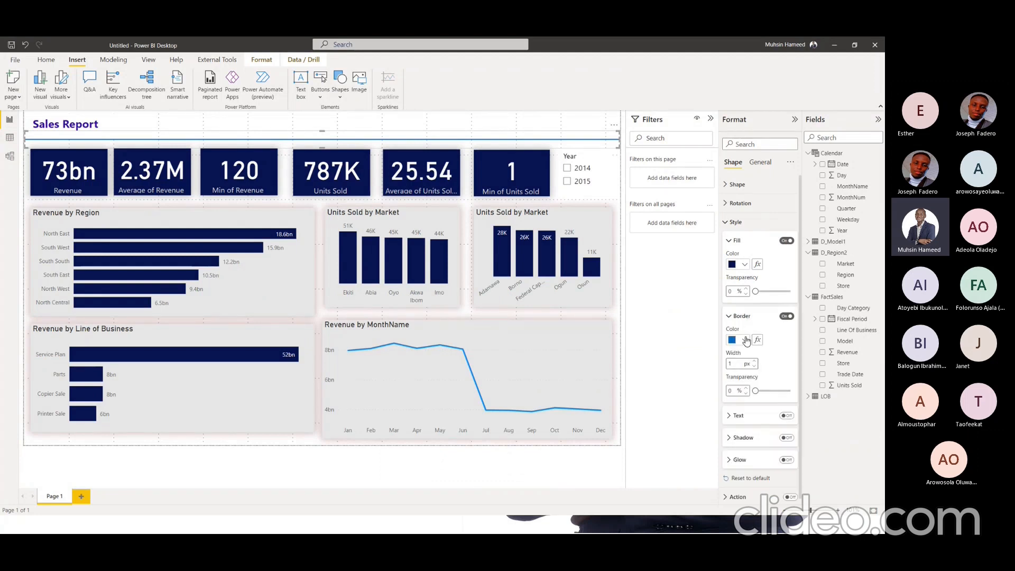
left_click(745, 339)
left_click(777, 445)
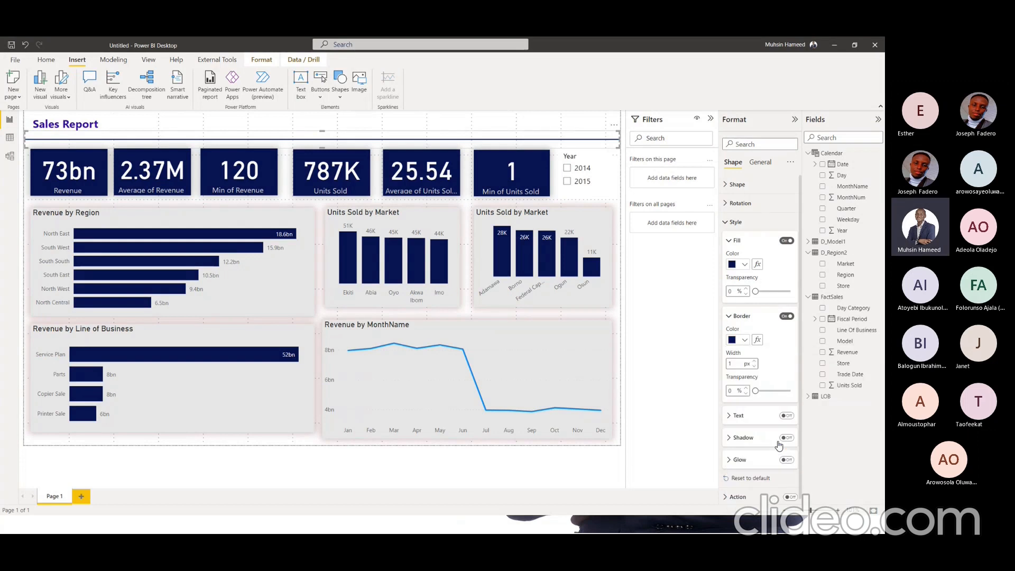
left_click(255, 127)
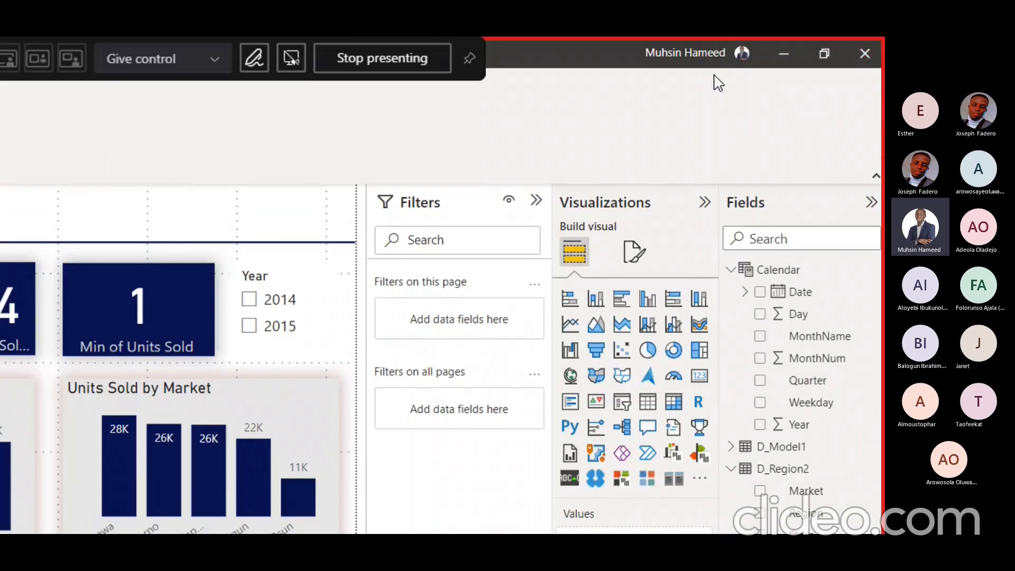
View the details of the signed-in account and dismiss them
left_click(728, 49)
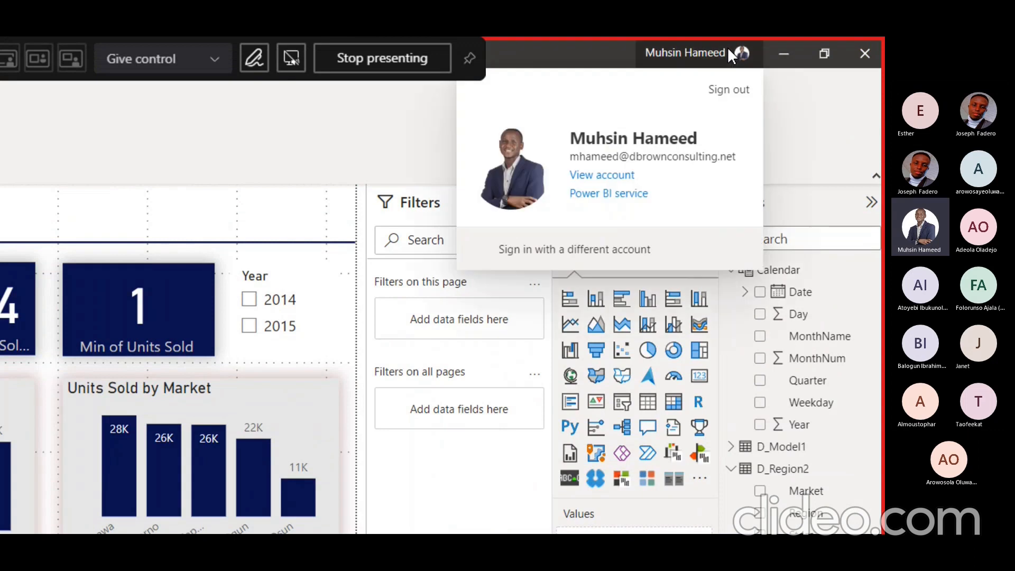
left_click(828, 135)
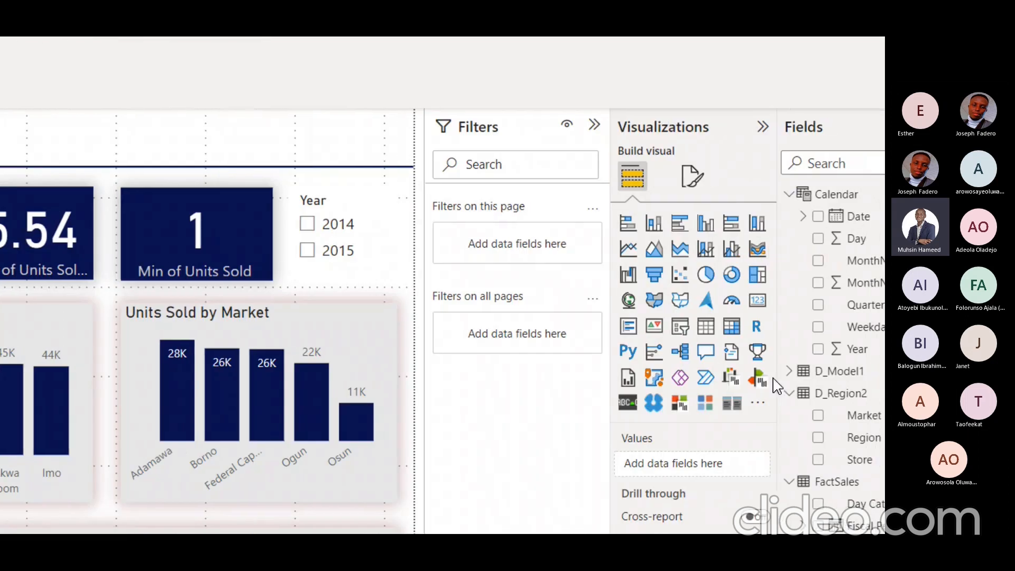
Open the Power BI visuals gallery to get more visuals
left_click(757, 412)
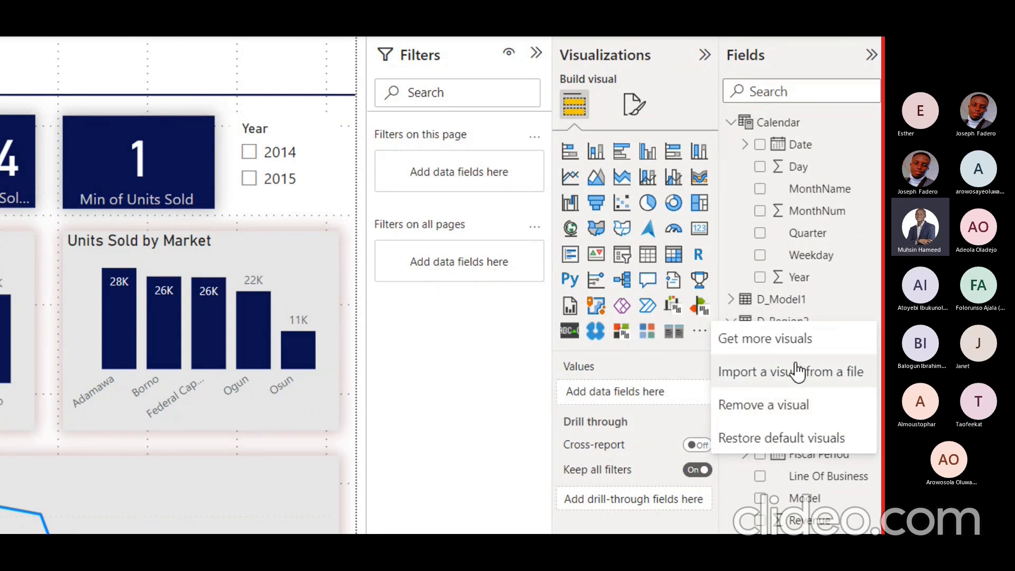
left_click(733, 346)
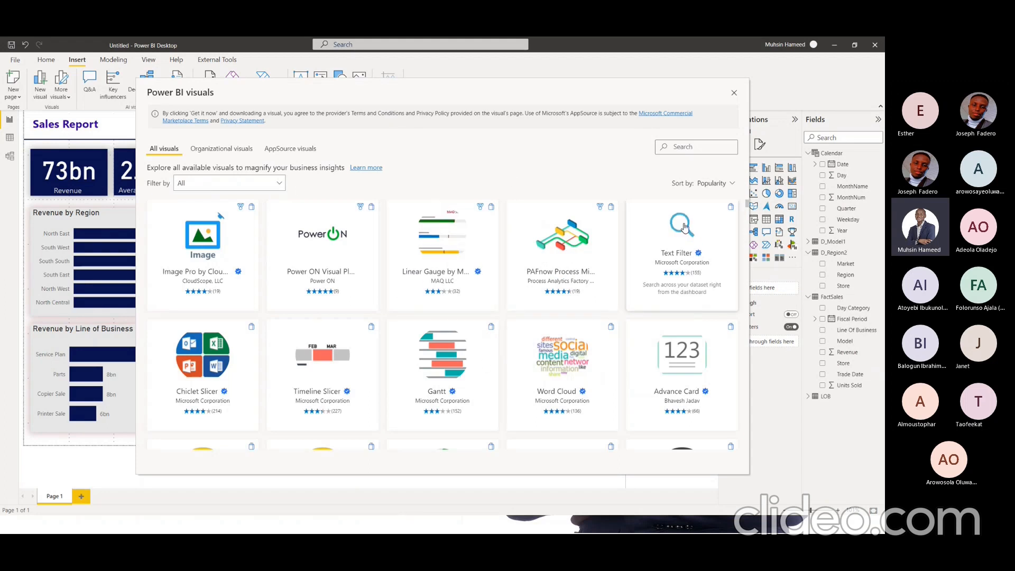
left_click_drag(747, 209, 754, 176)
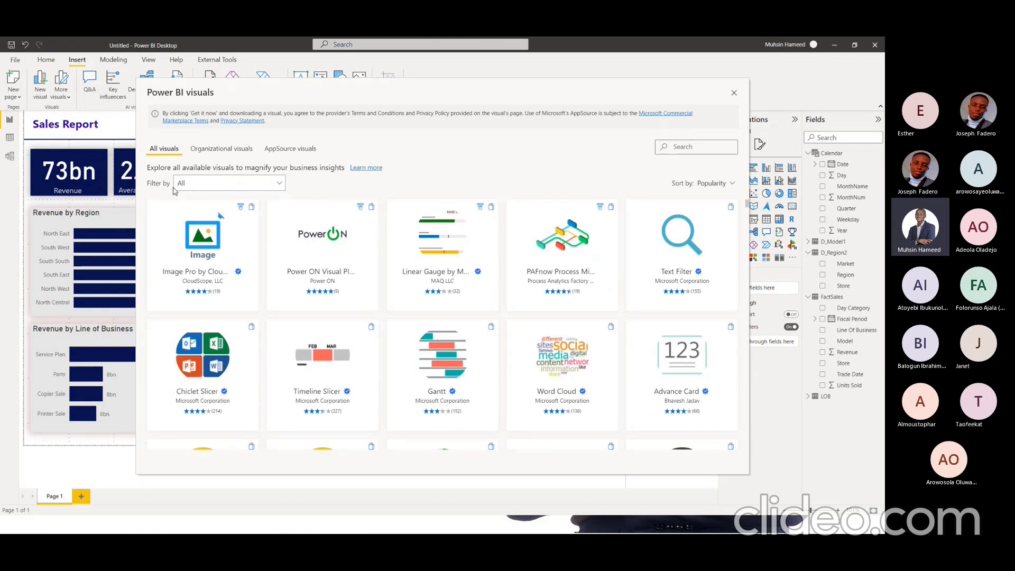
Filter the visuals gallery by the Filters category and reset the filter to All
left_click(278, 186)
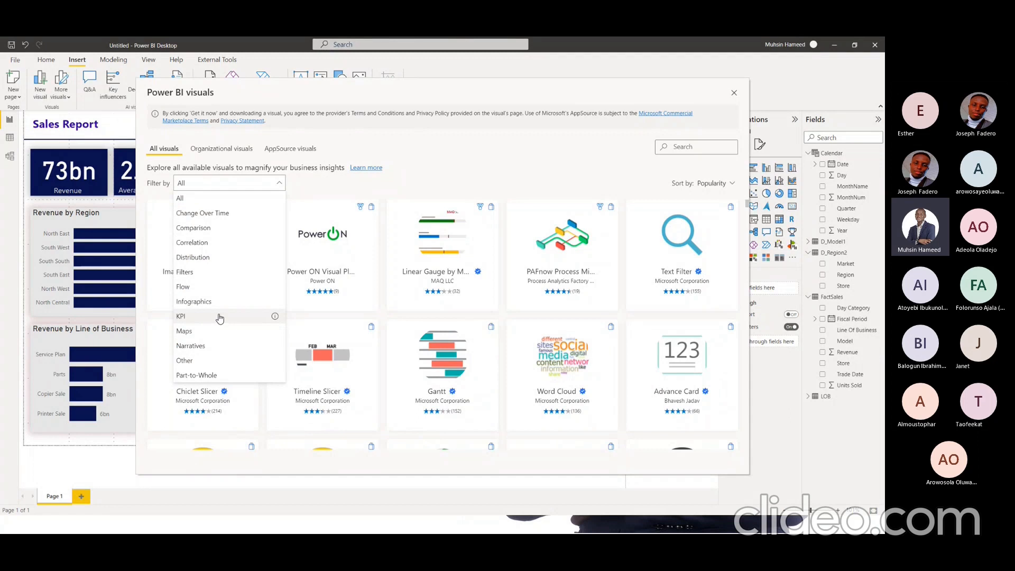
left_click(204, 275)
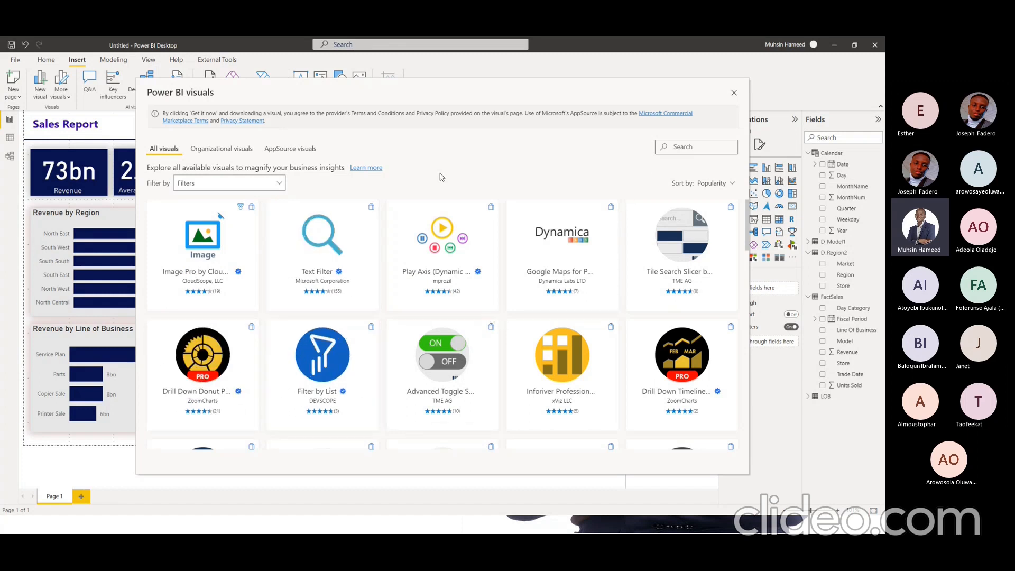
left_click(280, 185)
left_click(190, 196)
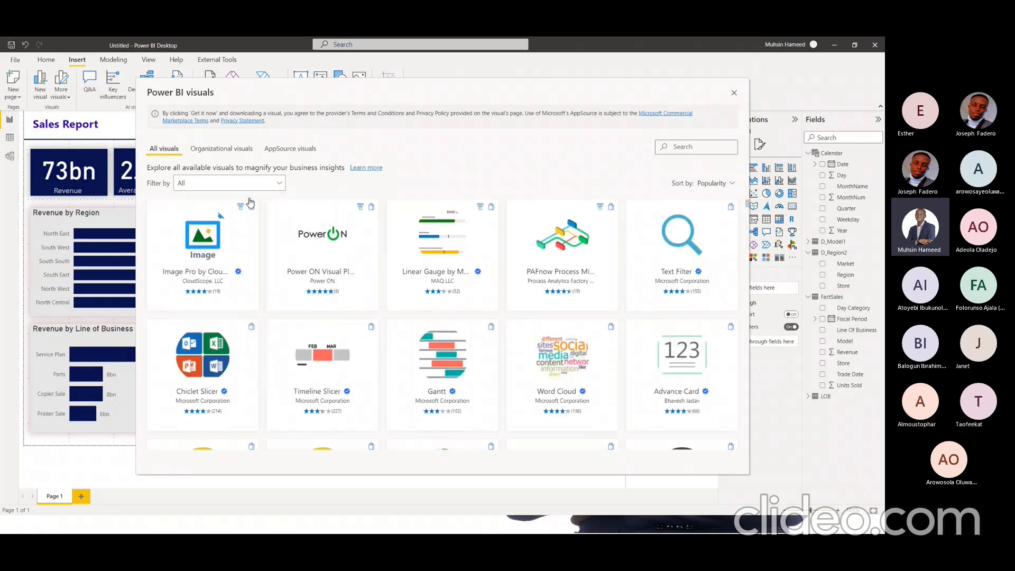
Search the visuals gallery for "scroller"
left_click(699, 147)
type("scrolletr")
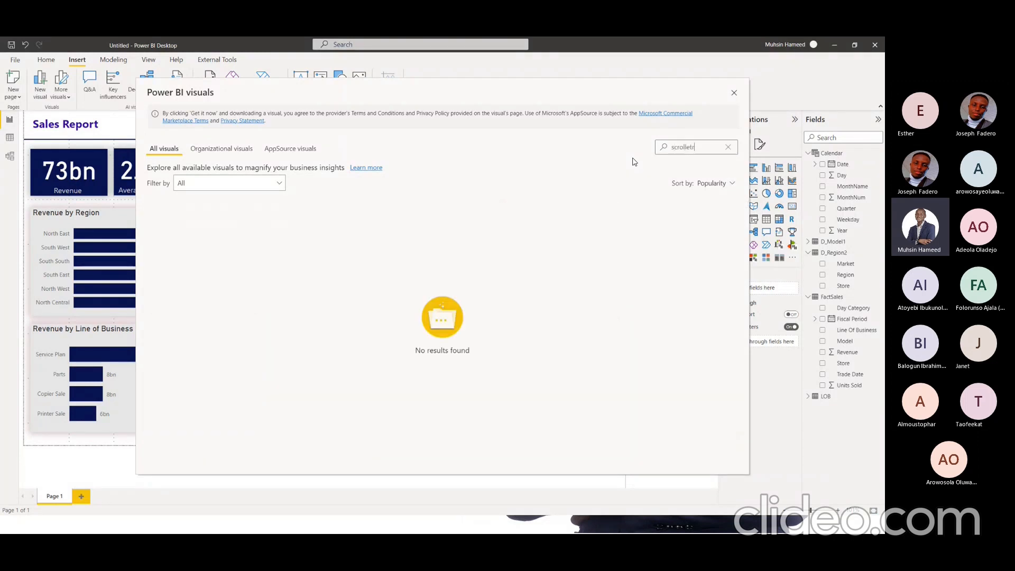
key("BackSpace")
key("BackSpace")
type("r")
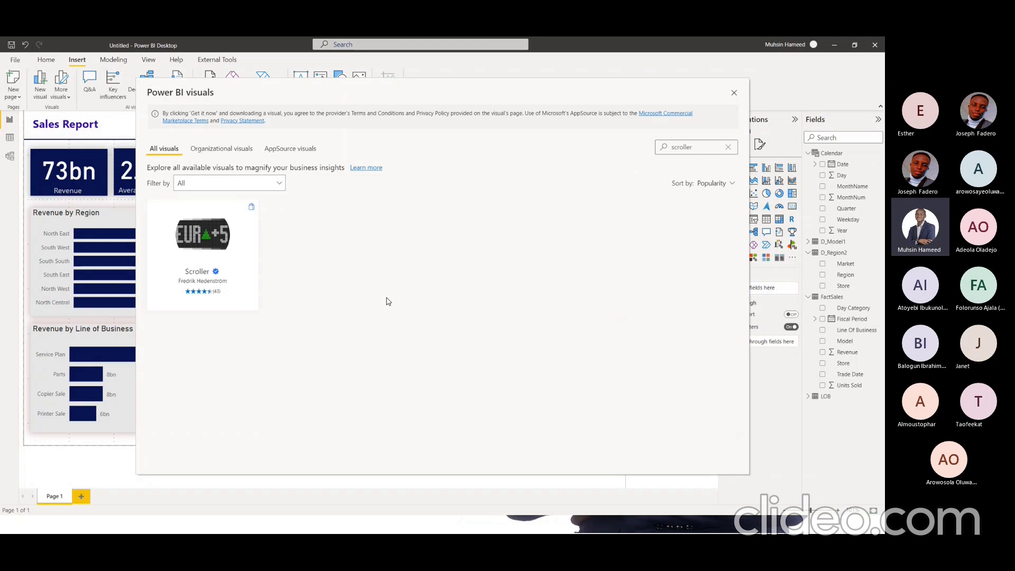
Open the Scroller visual's page and add the visual to the report
left_click(206, 256)
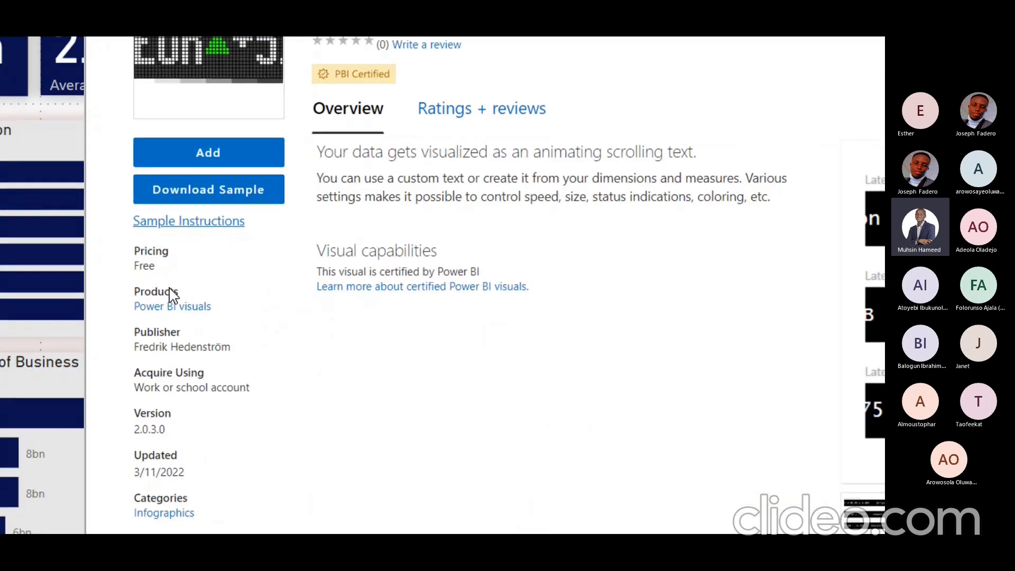
left_click_drag(178, 282, 155, 284)
left_click(131, 275)
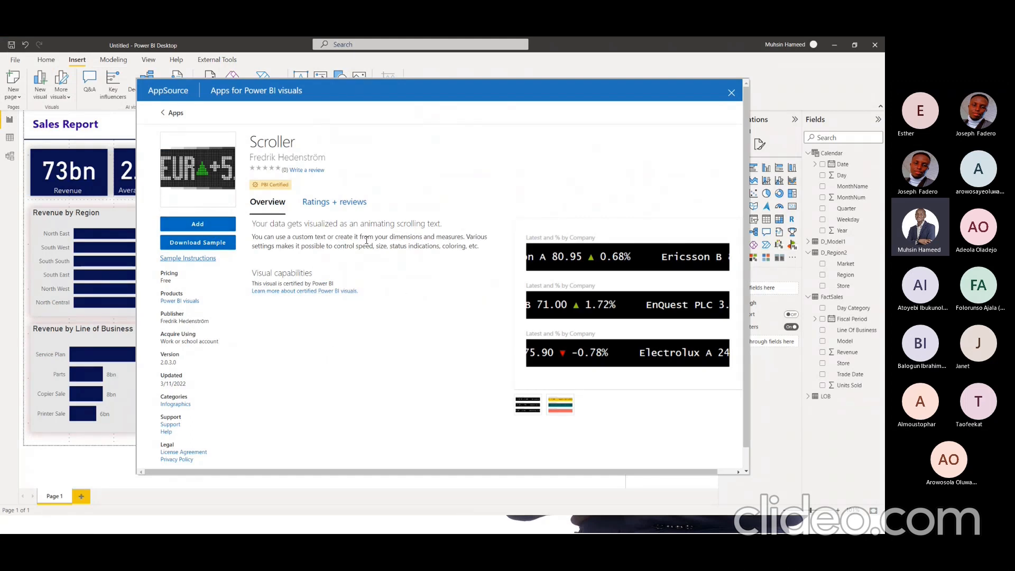
left_click(219, 235)
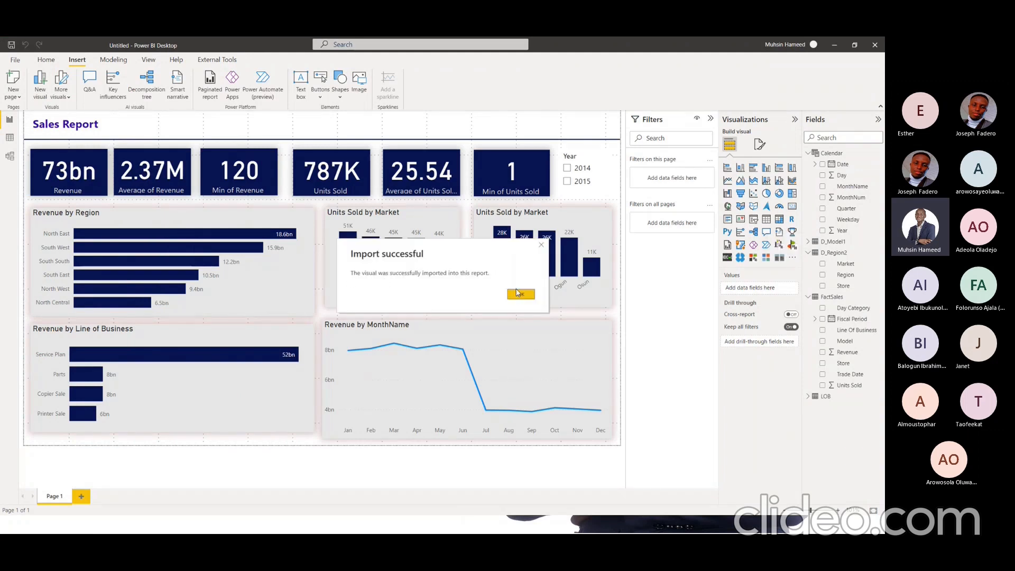
left_click(521, 294)
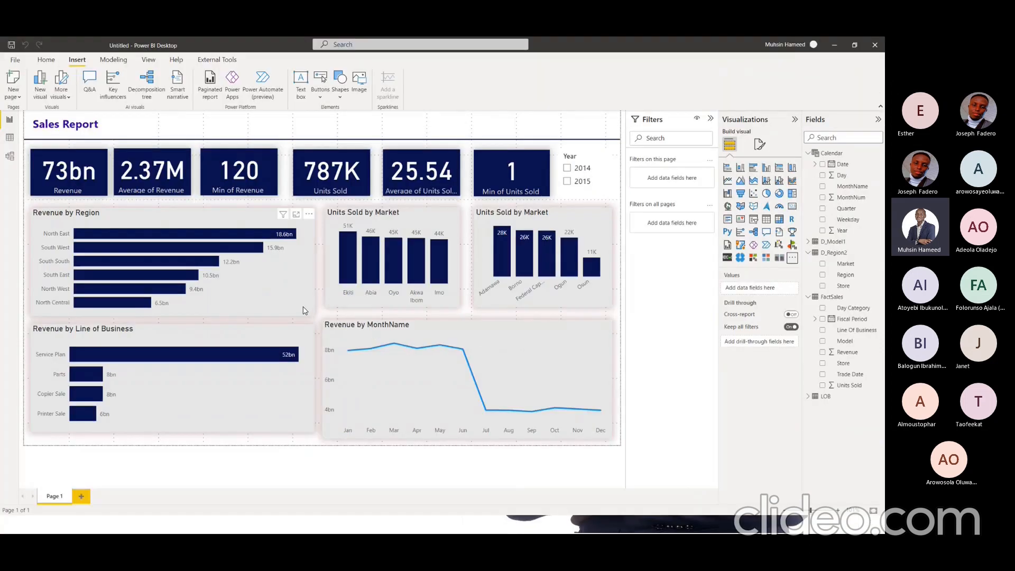
Reduce the heights of the Revenue by Region and Revenue by MonthName charts slightly, moving the lower charts up to free space beneath them
left_click(304, 310)
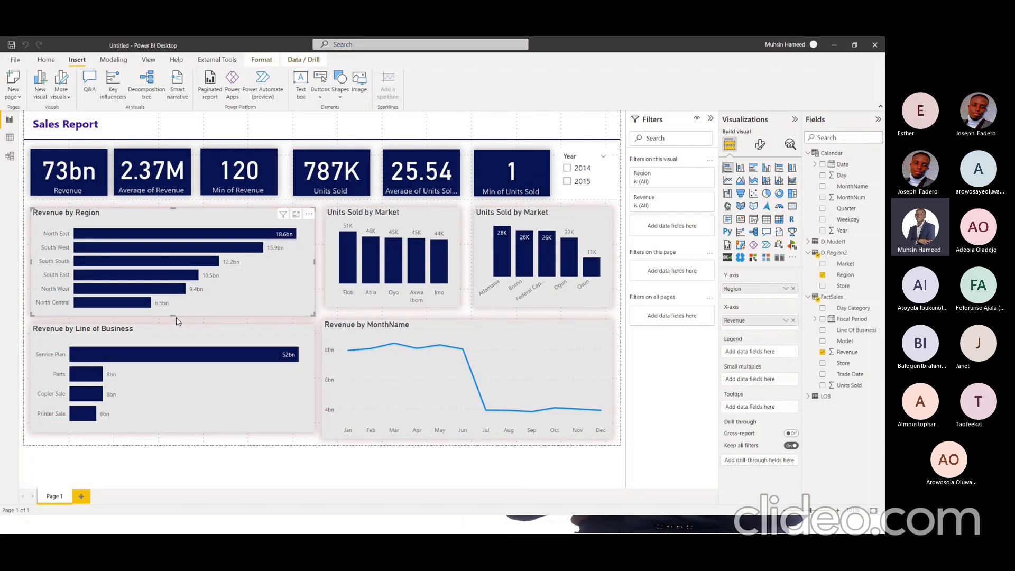
mouse_move(173, 315)
left_mouse_down()
mouse_move(174, 307)
mouse_move(171, 324)
left_mouse_up()
left_click(422, 325)
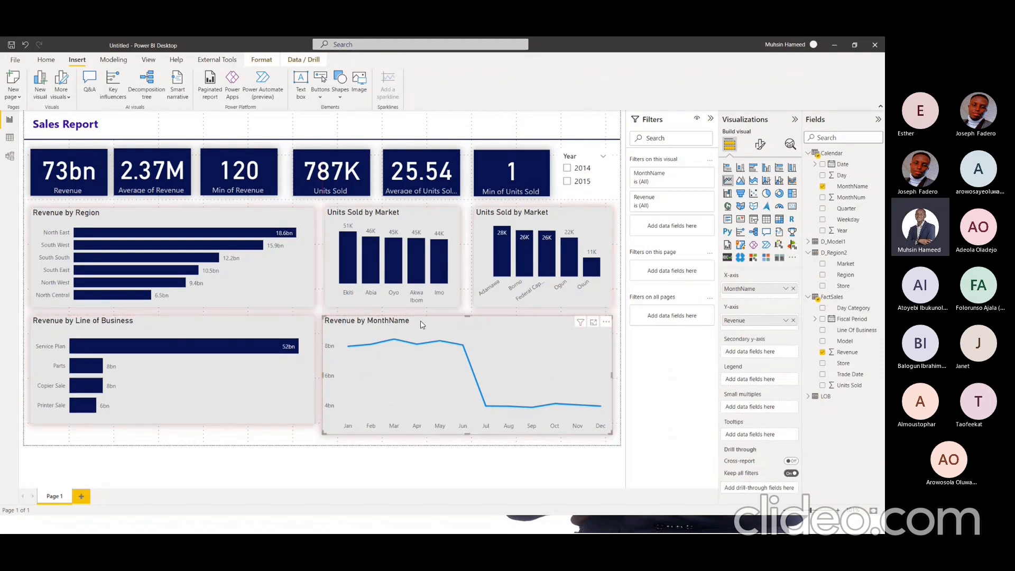
left_click_drag(468, 432, 467, 423)
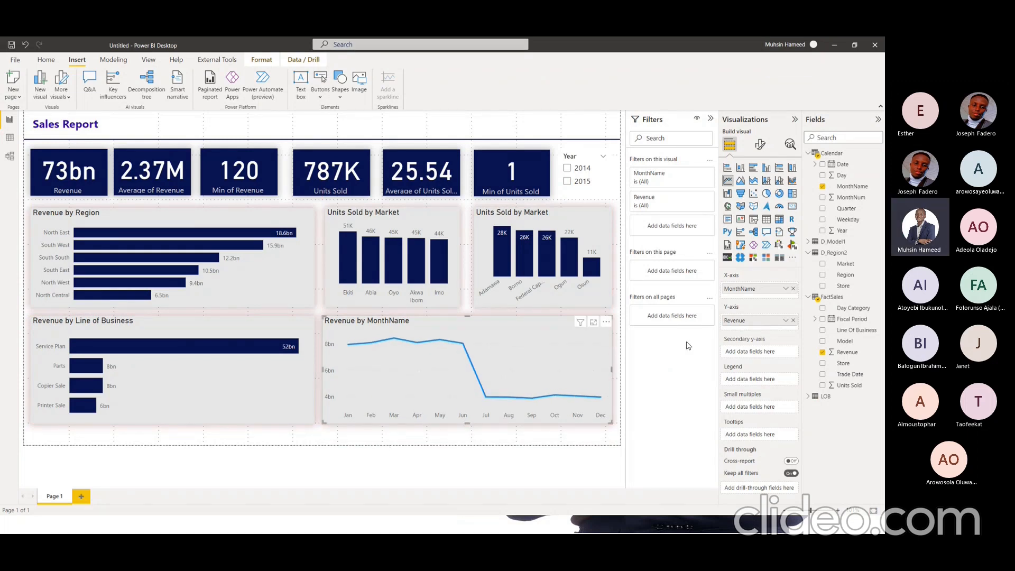
Try converting the Revenue by MonthName line chart to a Scroller visual and undo the conversion
left_click(727, 258)
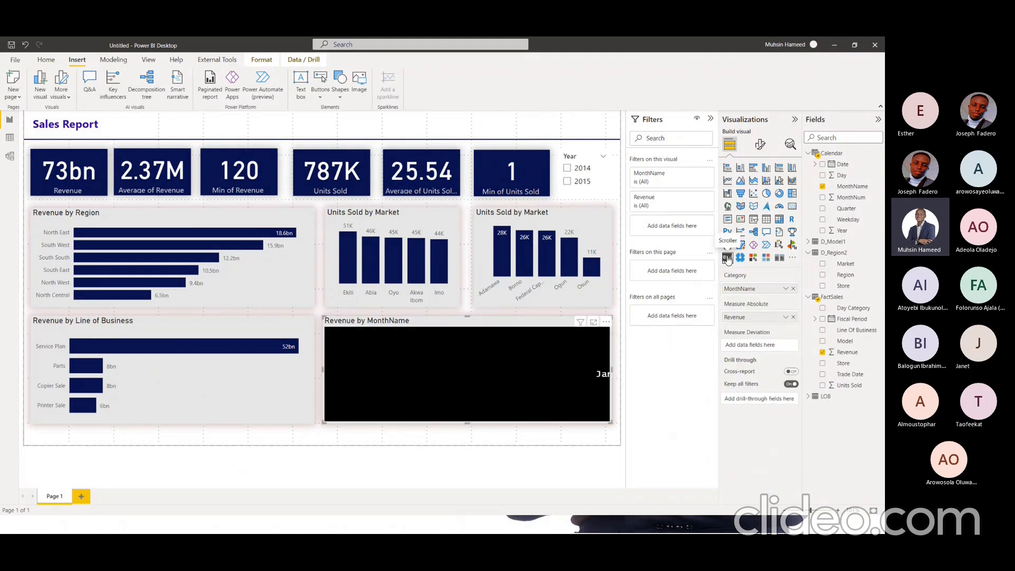
key("ctrl+z")
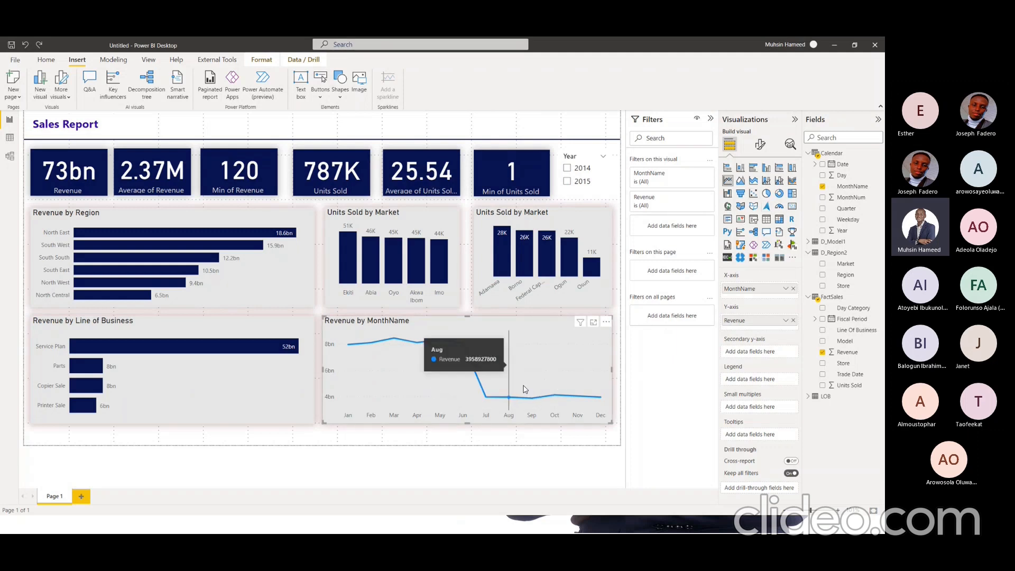
Insert a new Scroller visual and fit it as a full-width strip beneath the lower charts
left_click(523, 441)
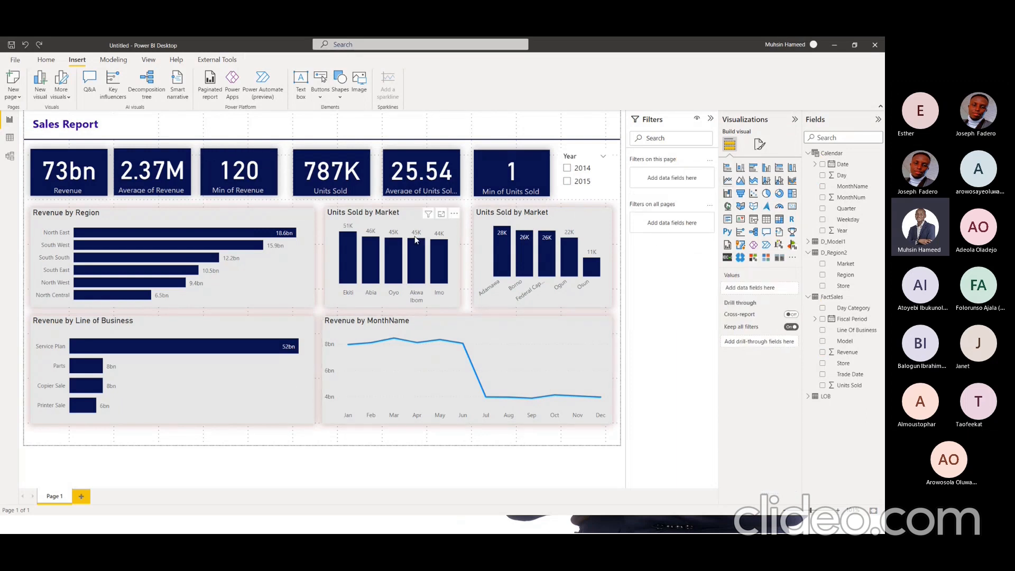
left_click(727, 257)
left_click_drag(175, 167, 128, 332)
left_click_drag(172, 308, 613, 432)
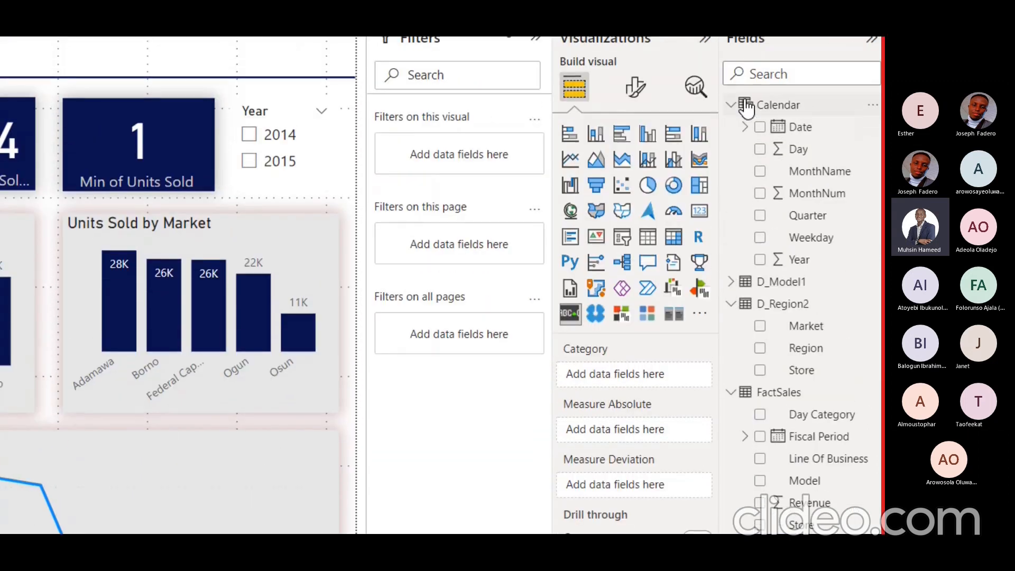
Add Model from D_Model1 and Revenue from FactSales to the Scroller visual and increase its height upward
left_click(730, 285)
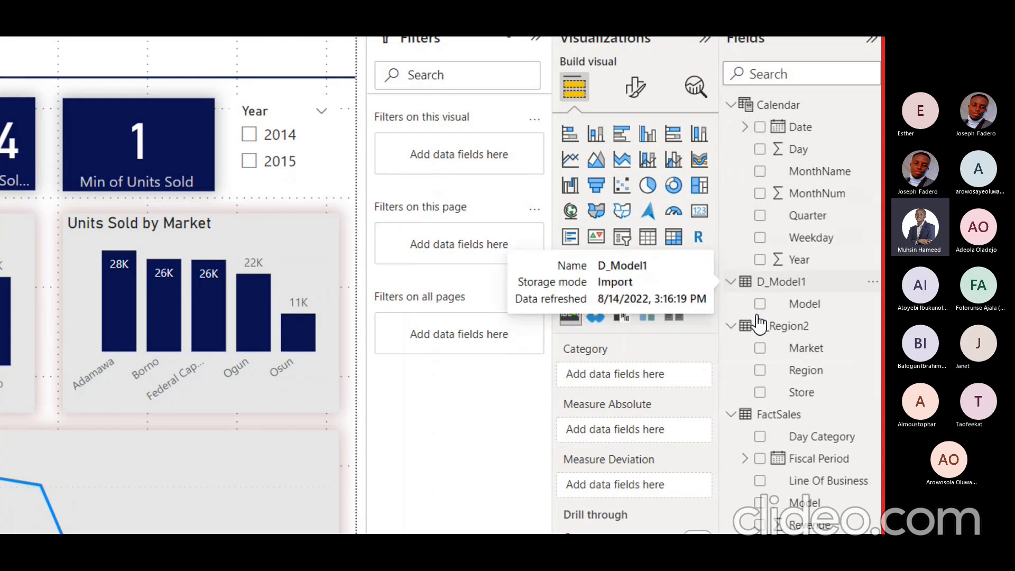
left_click(760, 305)
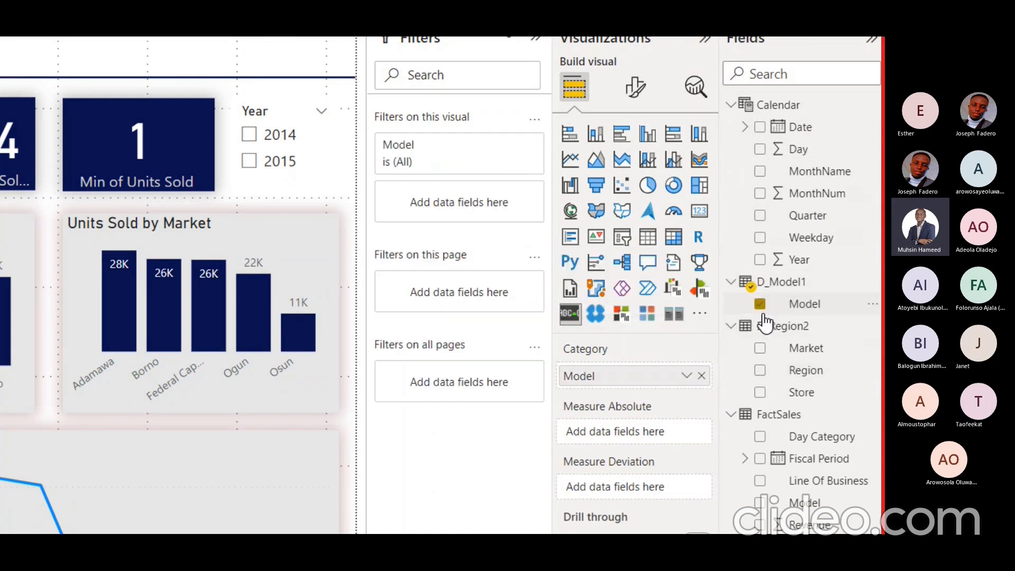
scroll(769, 454, "down", 3)
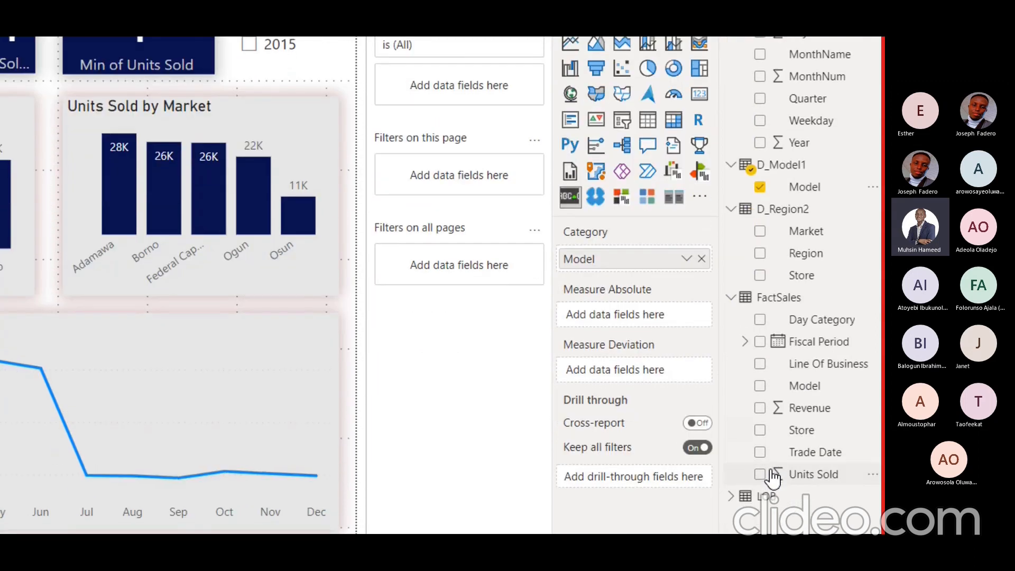
scroll(772, 477, "down", 1)
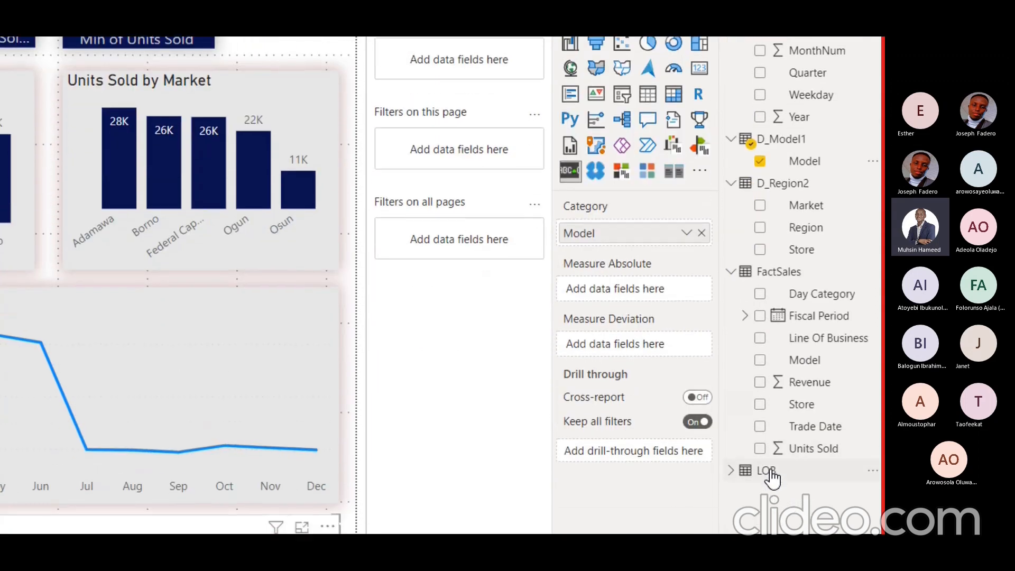
left_click(760, 381)
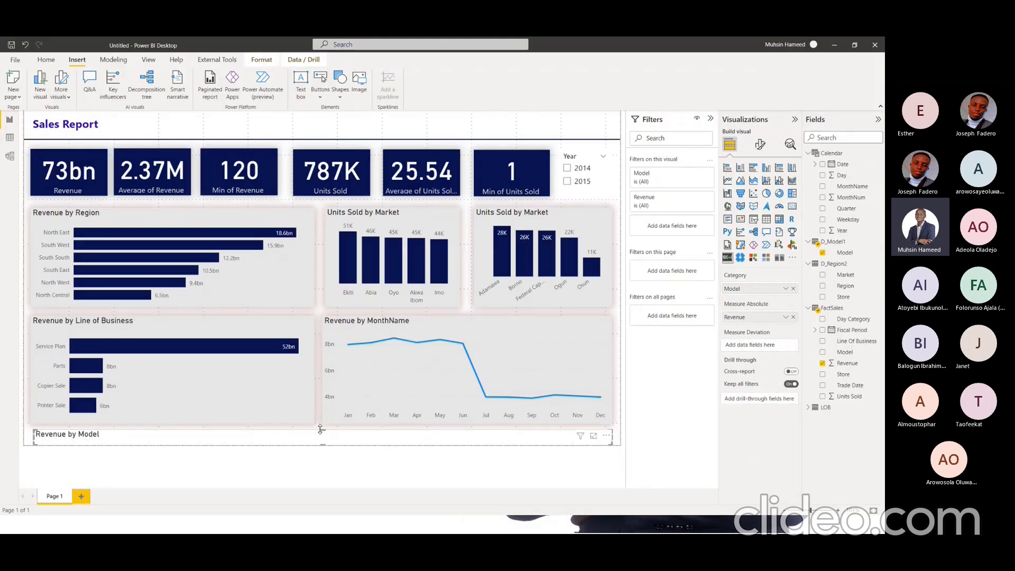
left_click_drag(322, 429, 325, 413)
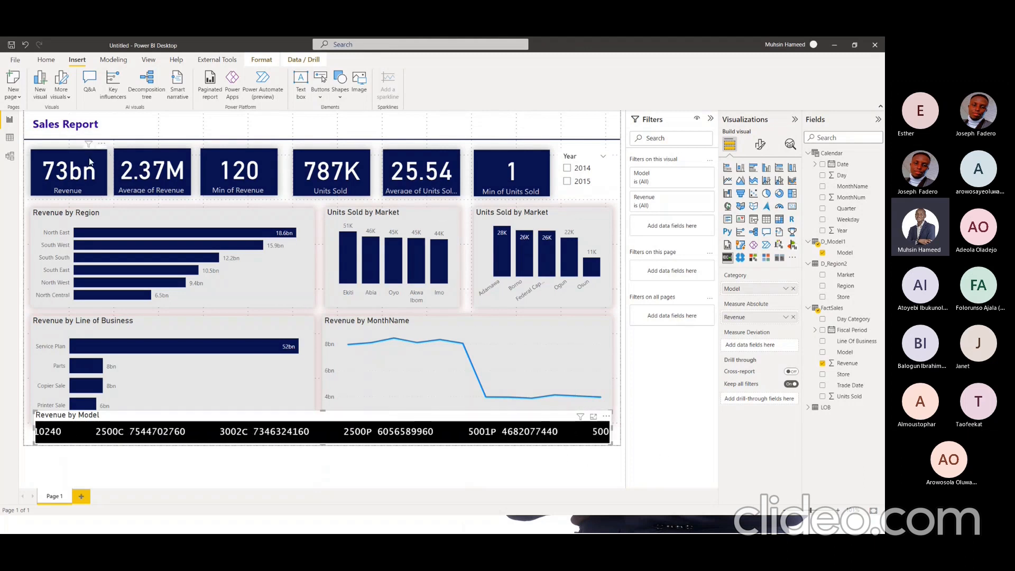
Apply a thousands separator to the Revenue column in the FactSales table and return to the report page
left_click(10, 137)
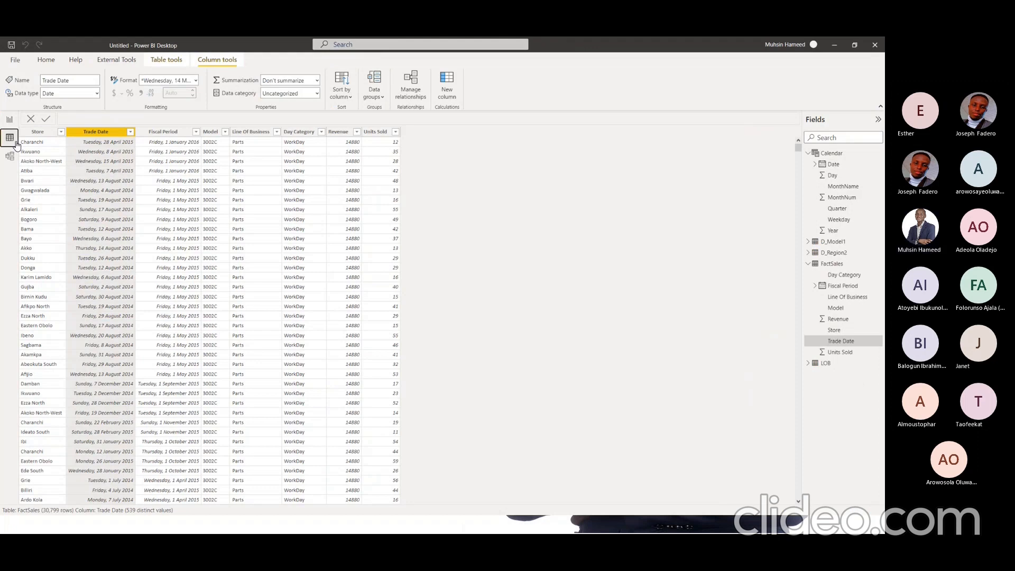
key("super+plus")
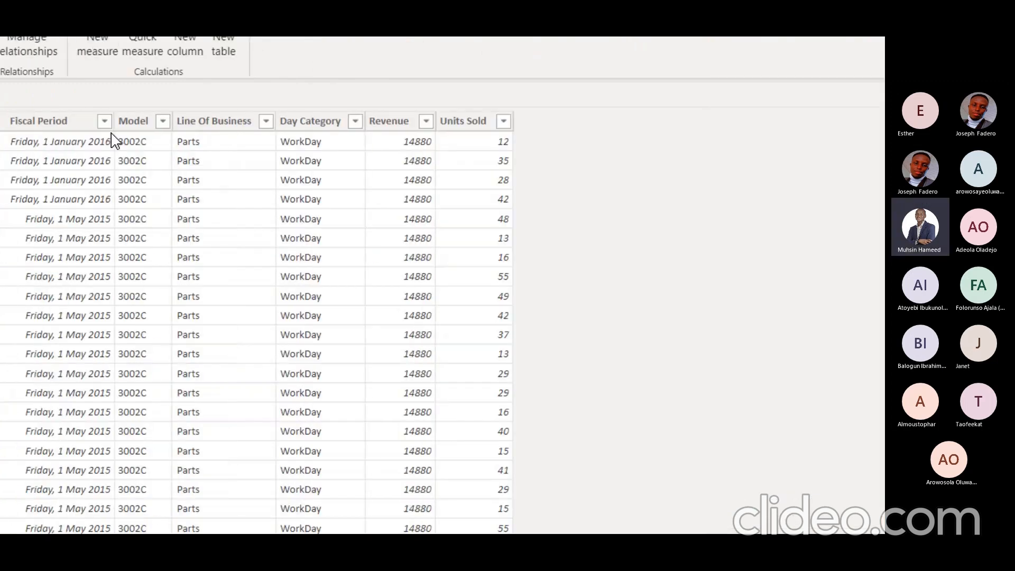
left_click(400, 125)
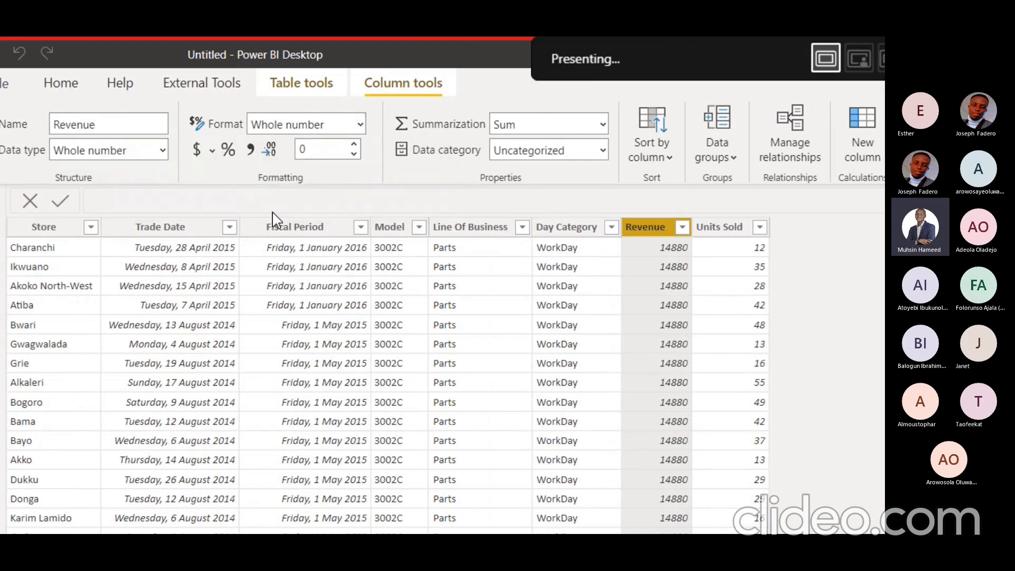
left_click(251, 150)
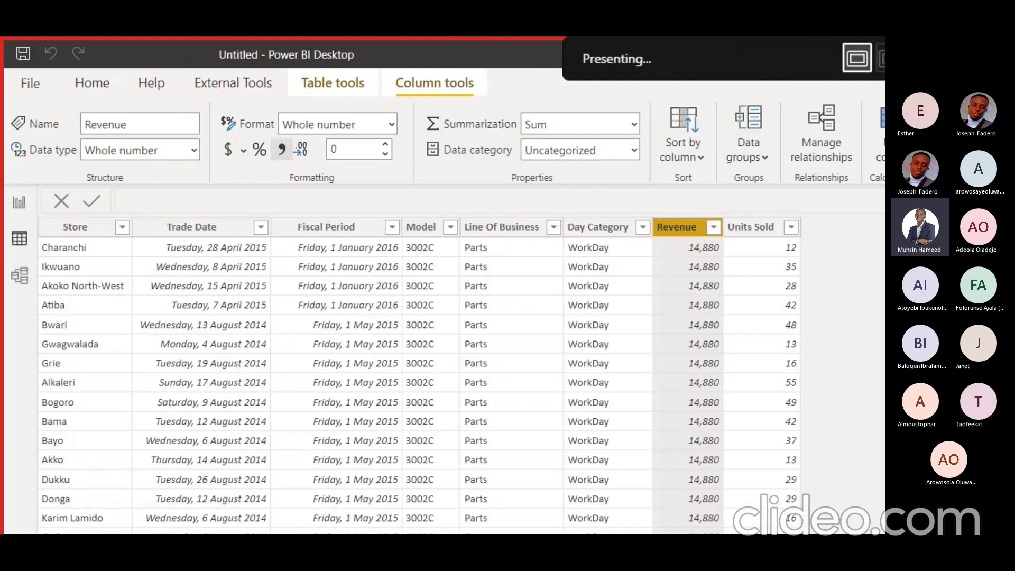
left_click(19, 205)
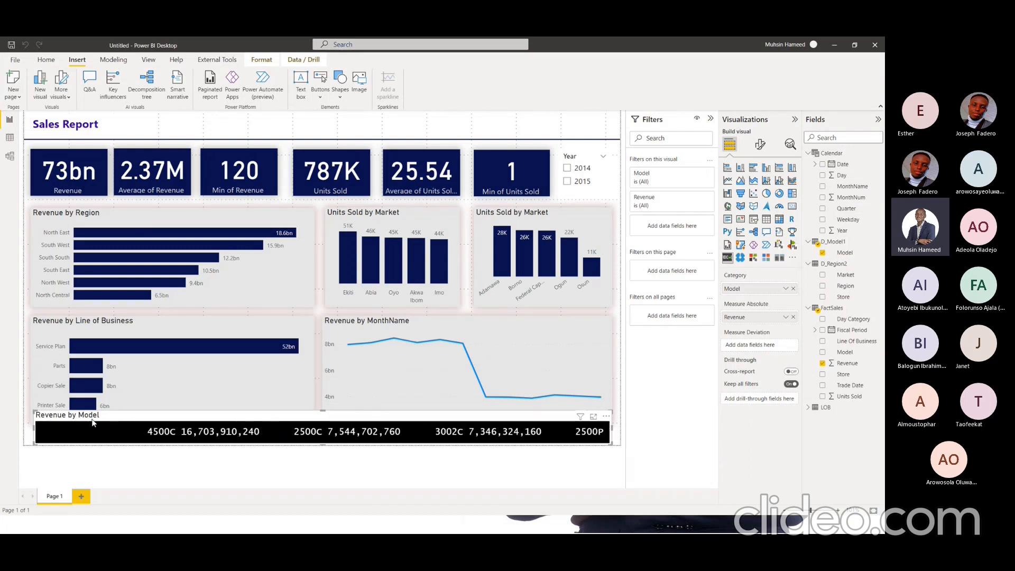
Turn off the Scroller visual's title and reduce its height from above so it sits clear of the lower charts
left_click(760, 144)
left_click(738, 208)
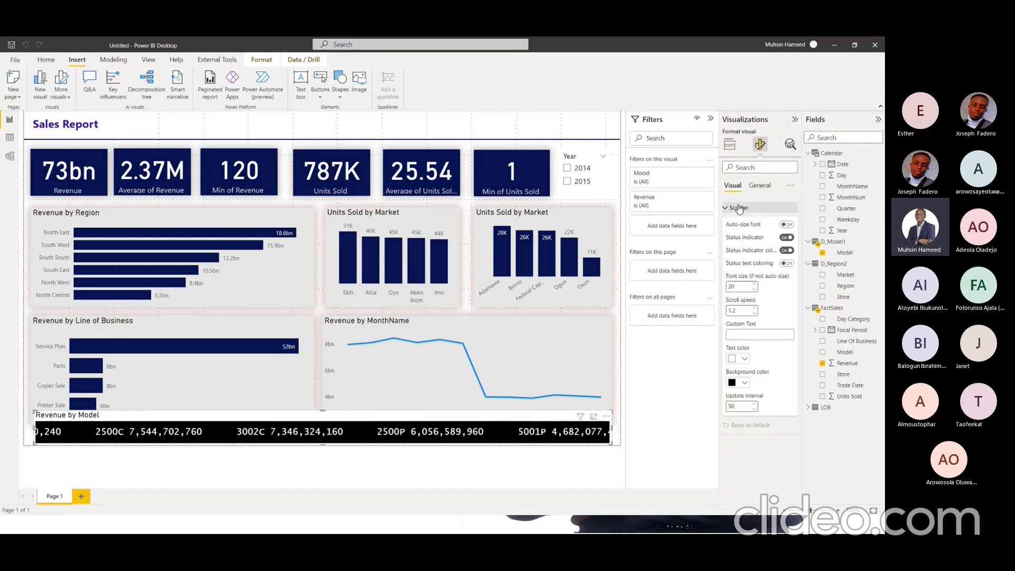
left_click(759, 186)
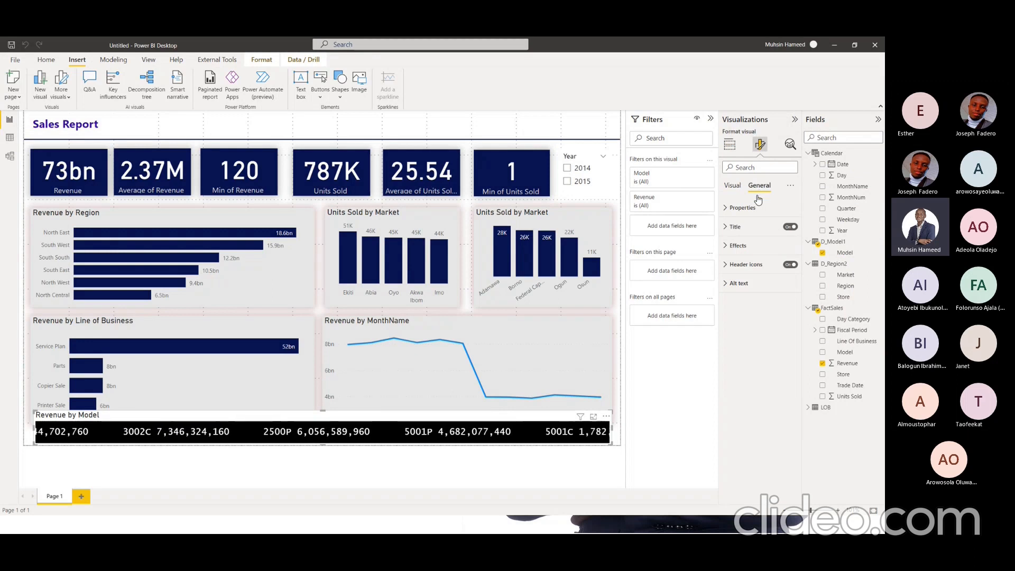
left_click(791, 228)
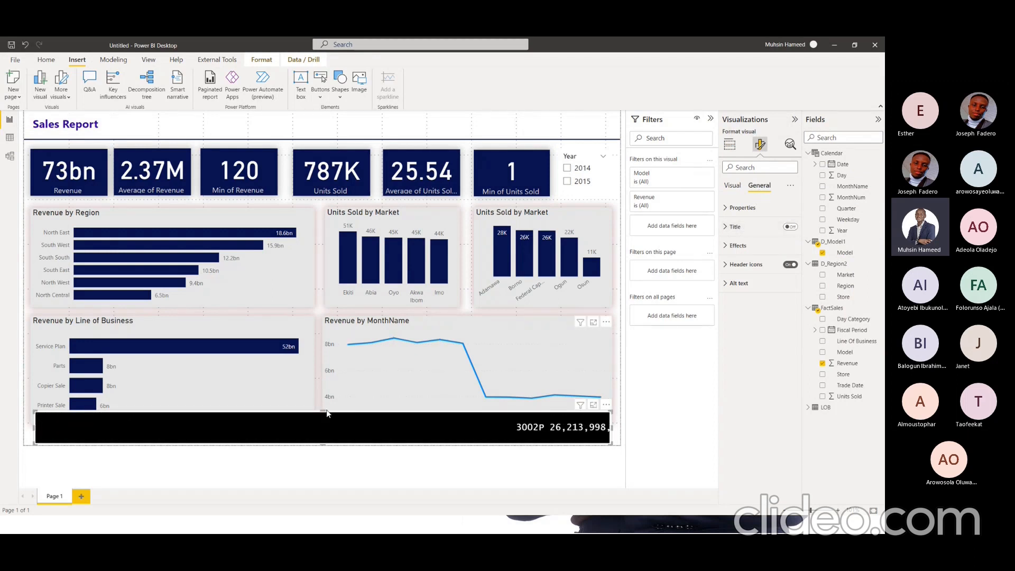
left_click_drag(323, 412, 324, 427)
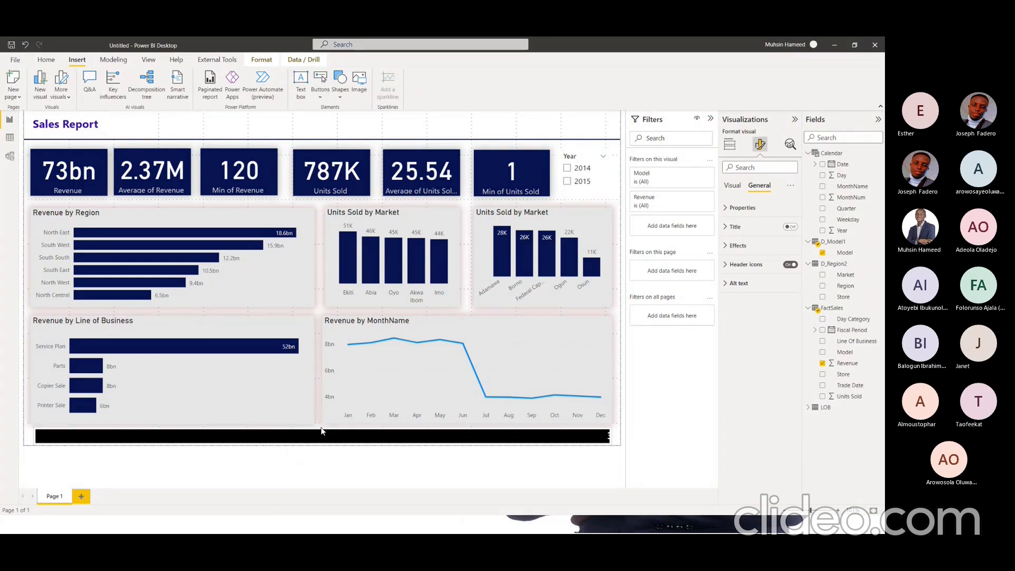
left_click(314, 464)
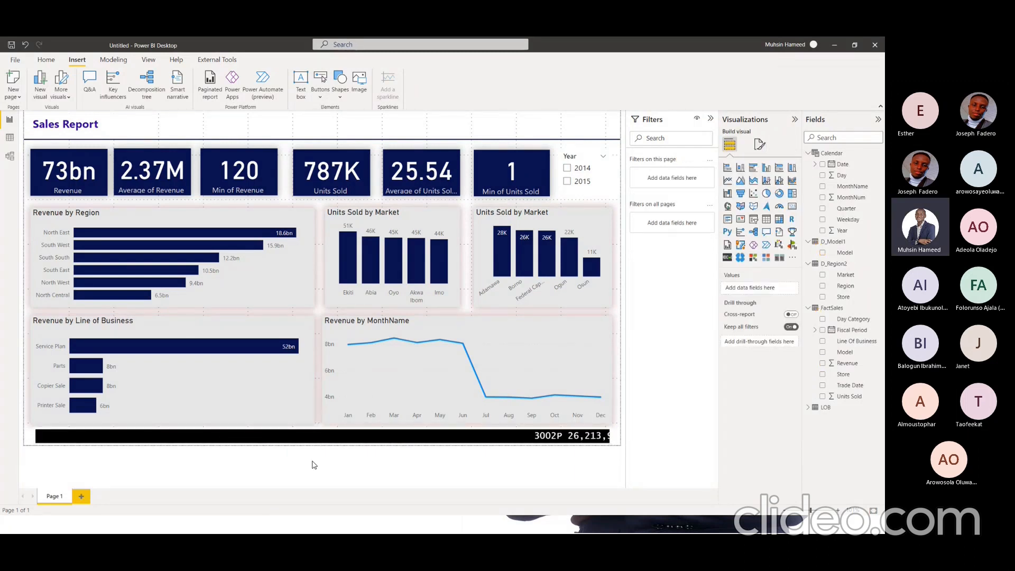
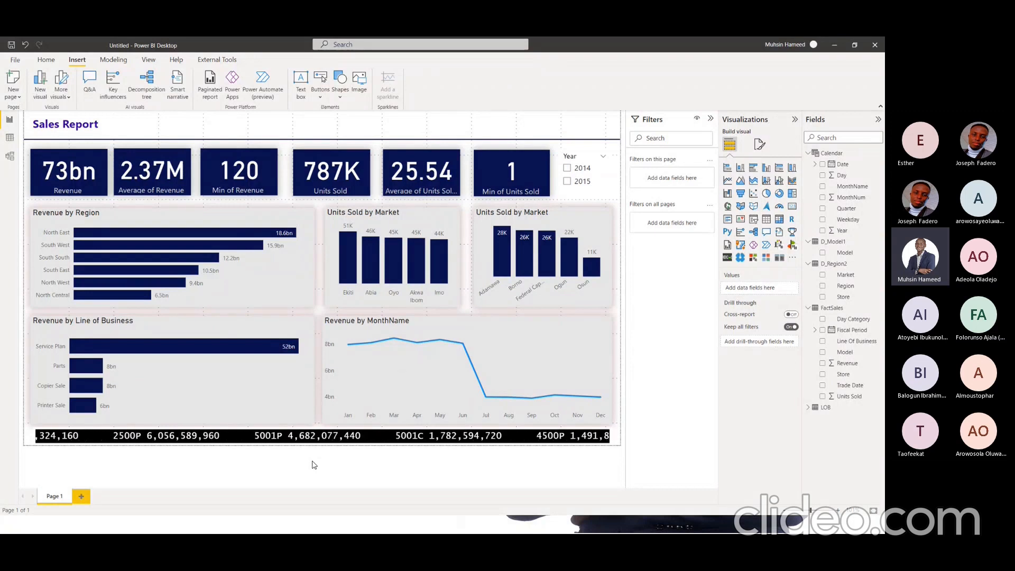
Examine the analytics line options available for the Revenue by MonthName line chart
left_click(538, 331)
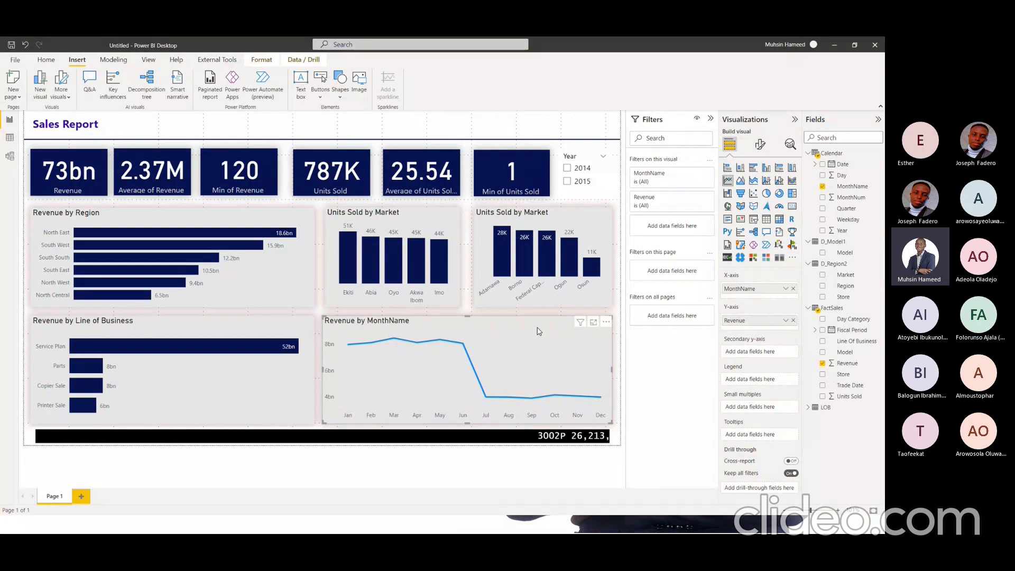
key("super+plus")
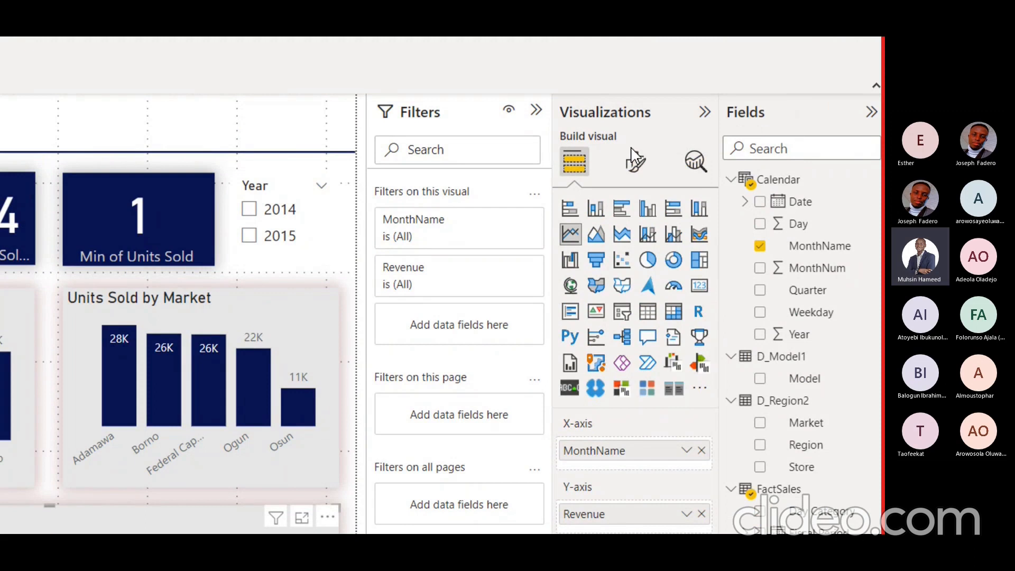
left_click(693, 161)
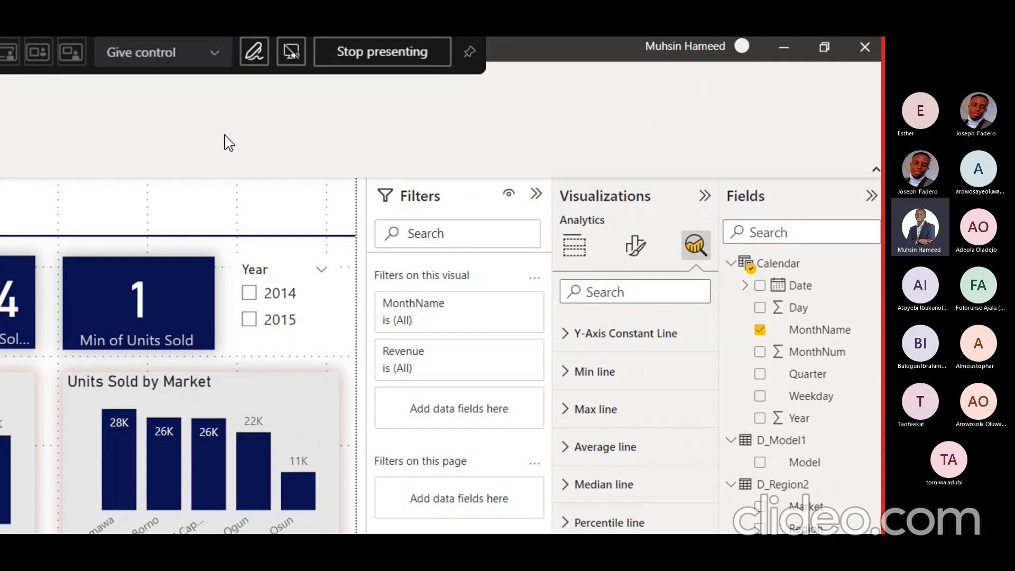
left_click(573, 259)
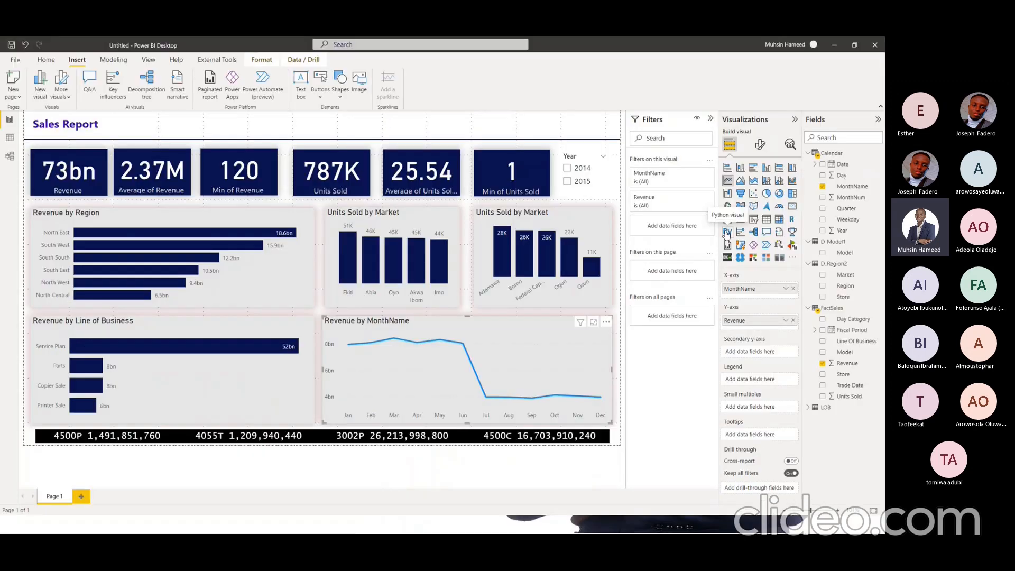
Try the Revenue by MonthName chart as a Python visual and an R script visual, viewing their script editors, and restore the line chart
left_click(728, 231)
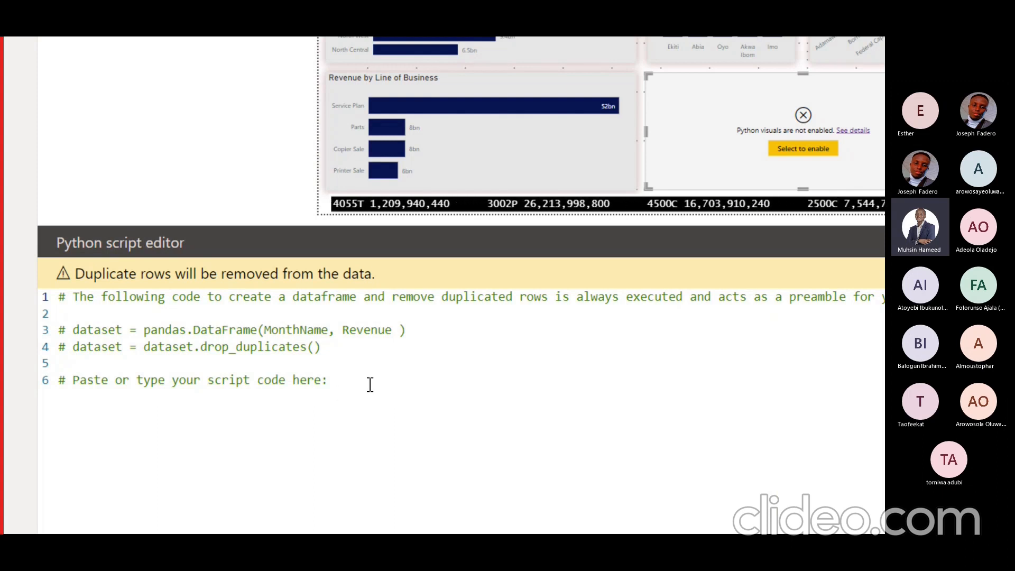
left_click_drag(369, 385, 124, 312)
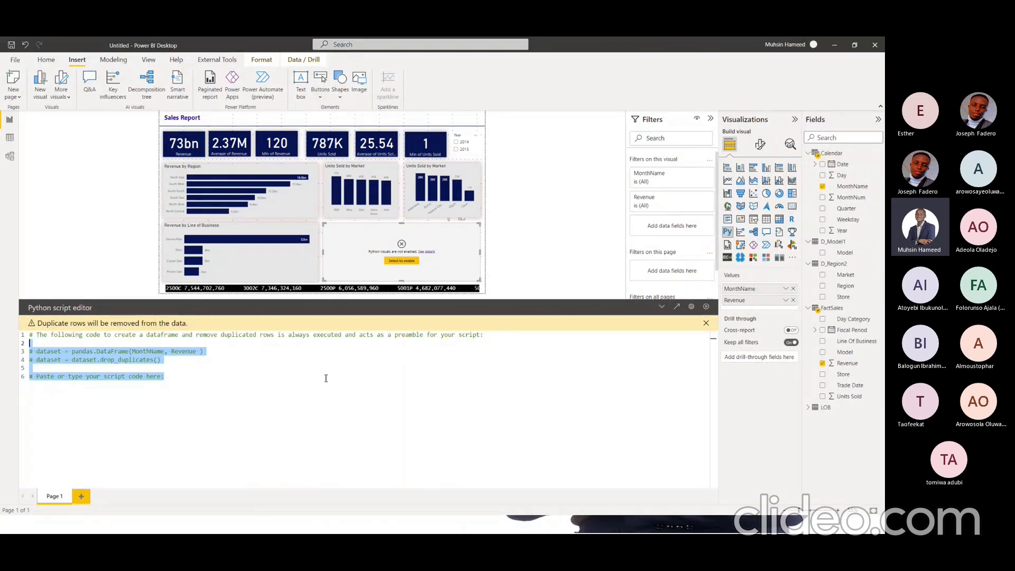
left_click(792, 220)
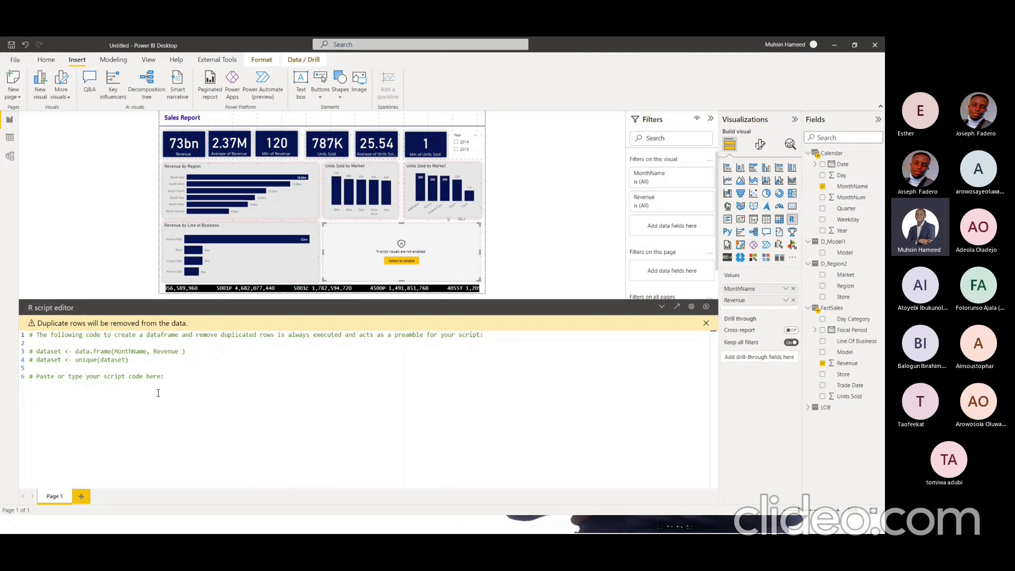
left_click_drag(185, 393, 43, 338)
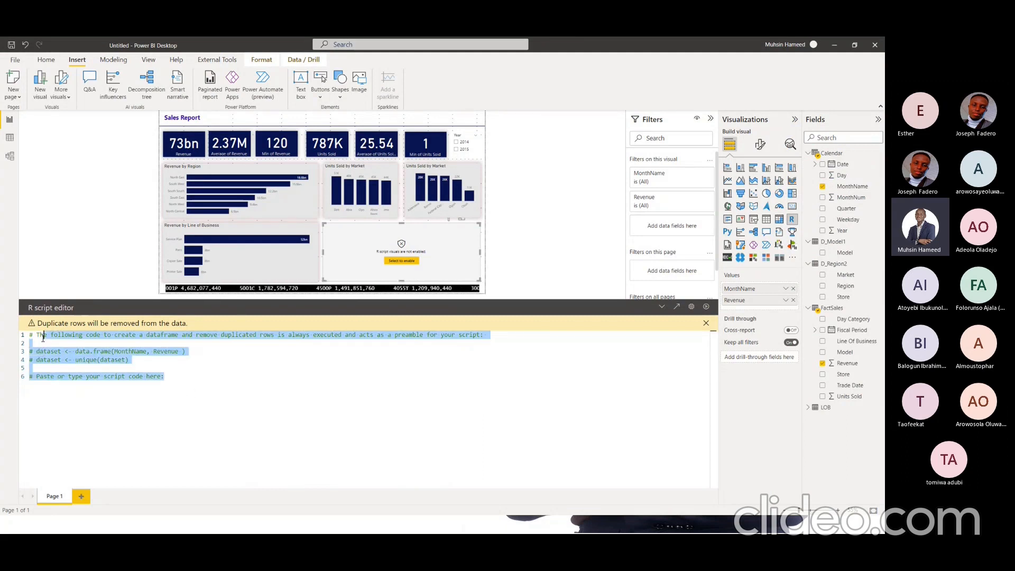
left_click(129, 409)
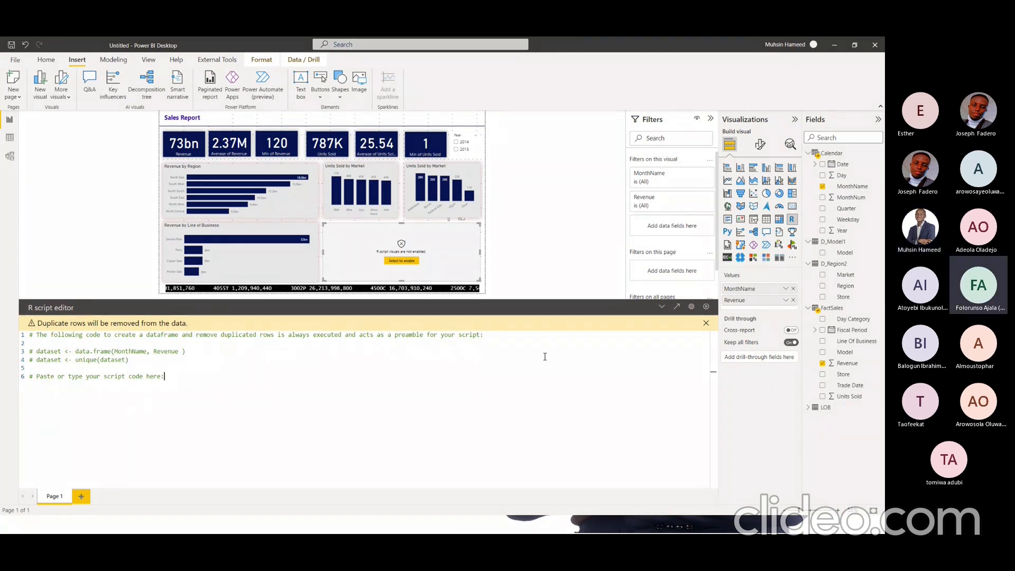
left_click(705, 322)
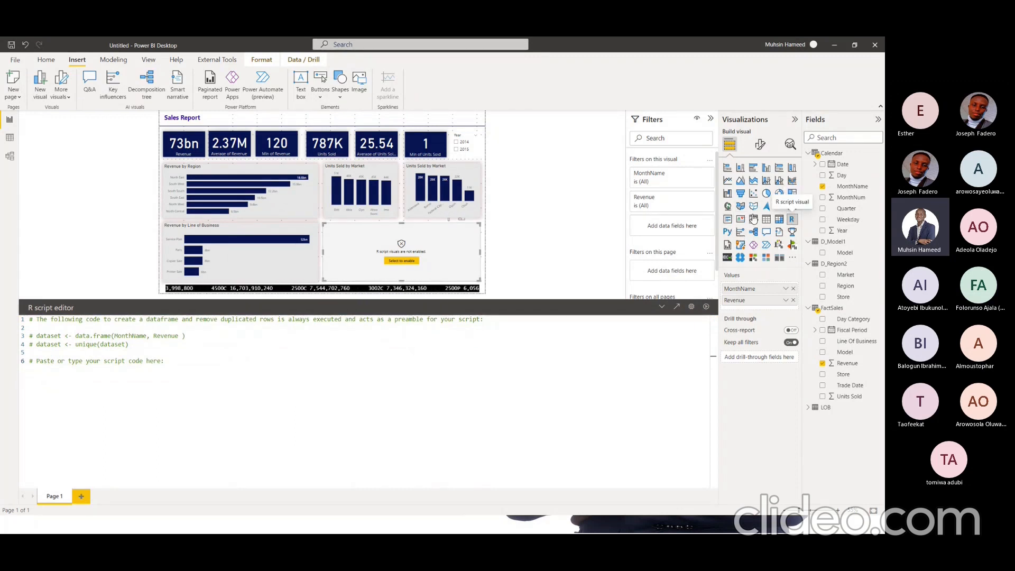
left_click(727, 181)
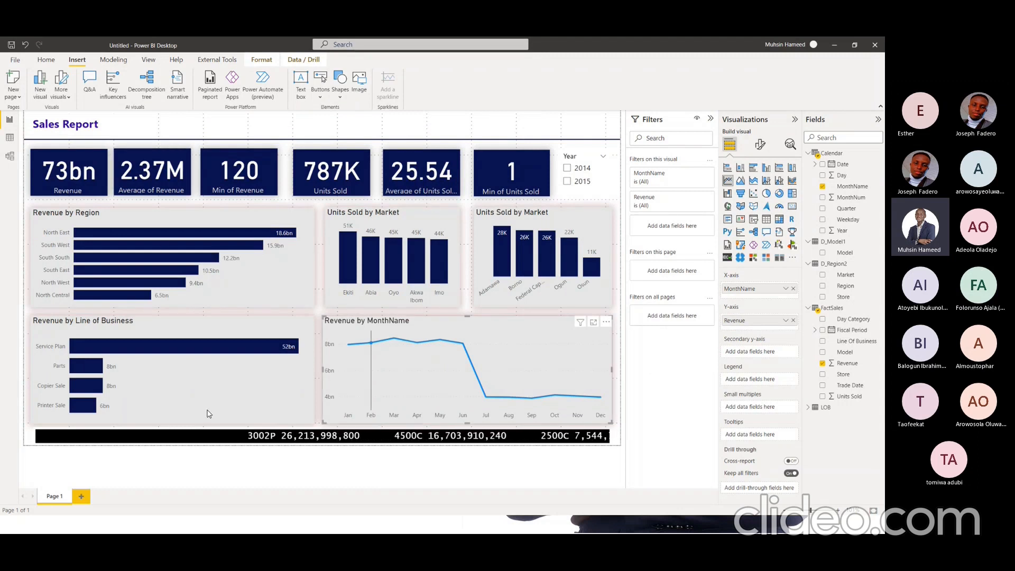
Change the title of the Units Sold by Market chart that starts with Ekiti to "Top 10 Market by Units Sold"
mouse_move(257, 336)
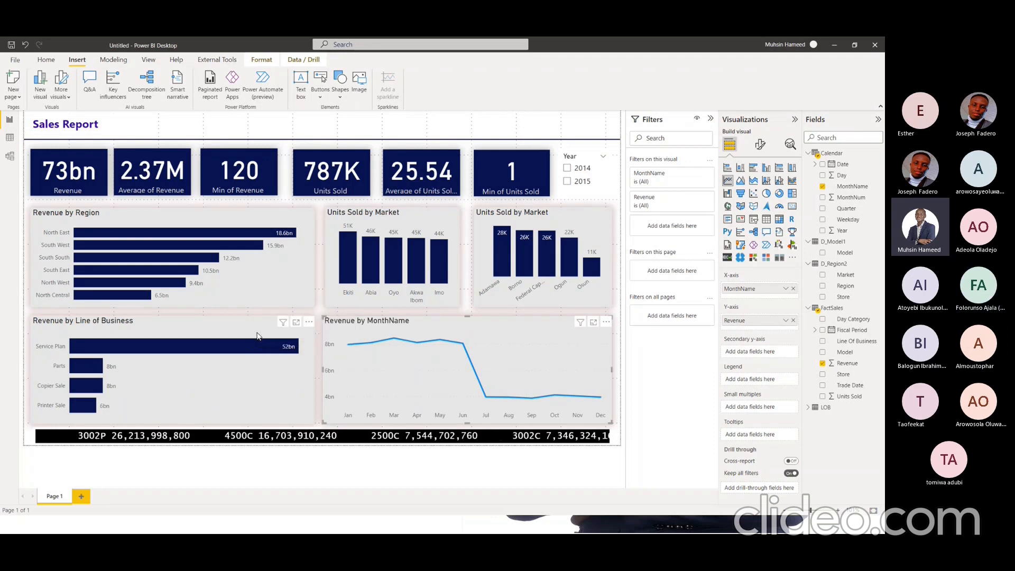
left_click(377, 224)
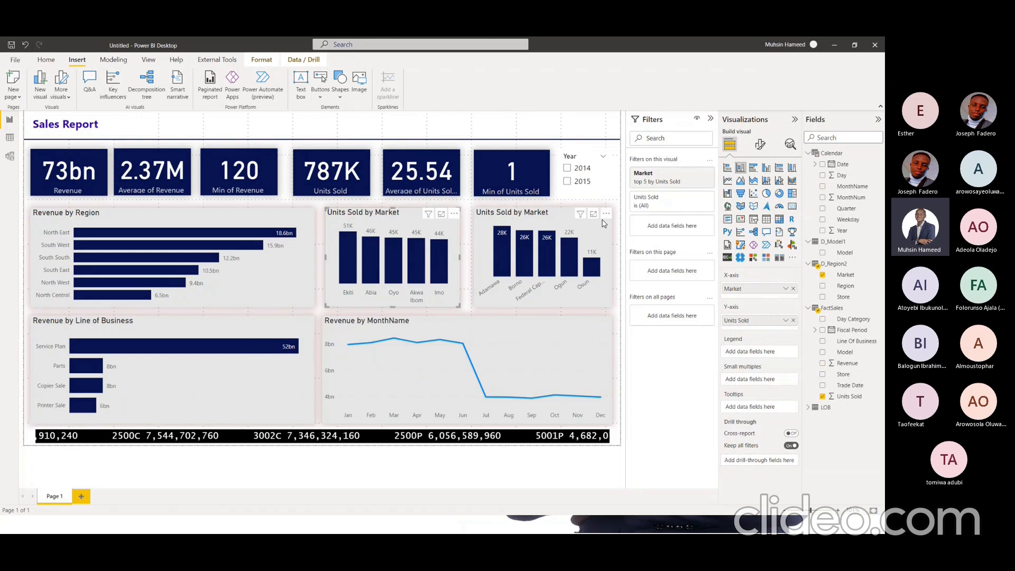
left_click(759, 145)
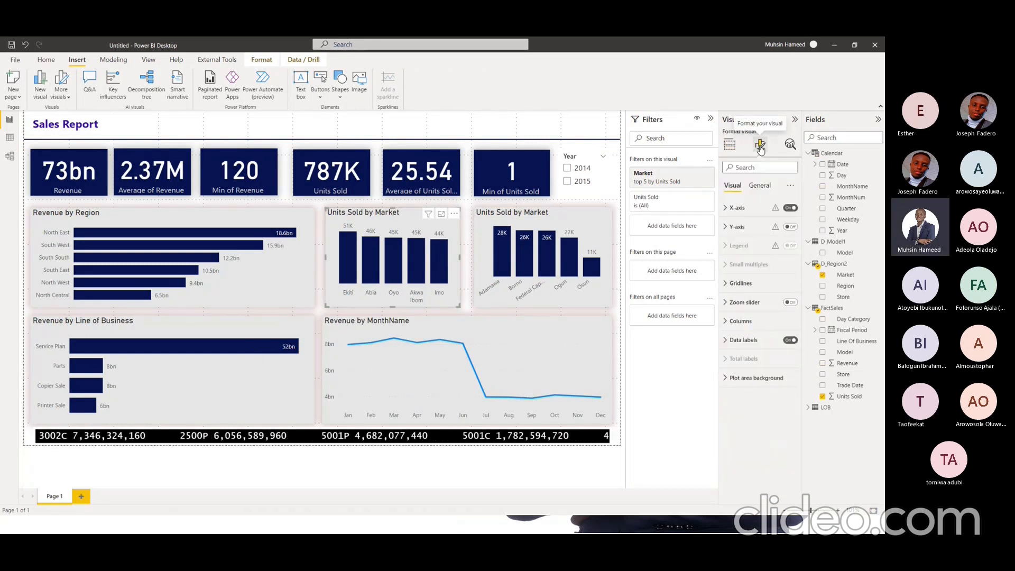
left_click(760, 186)
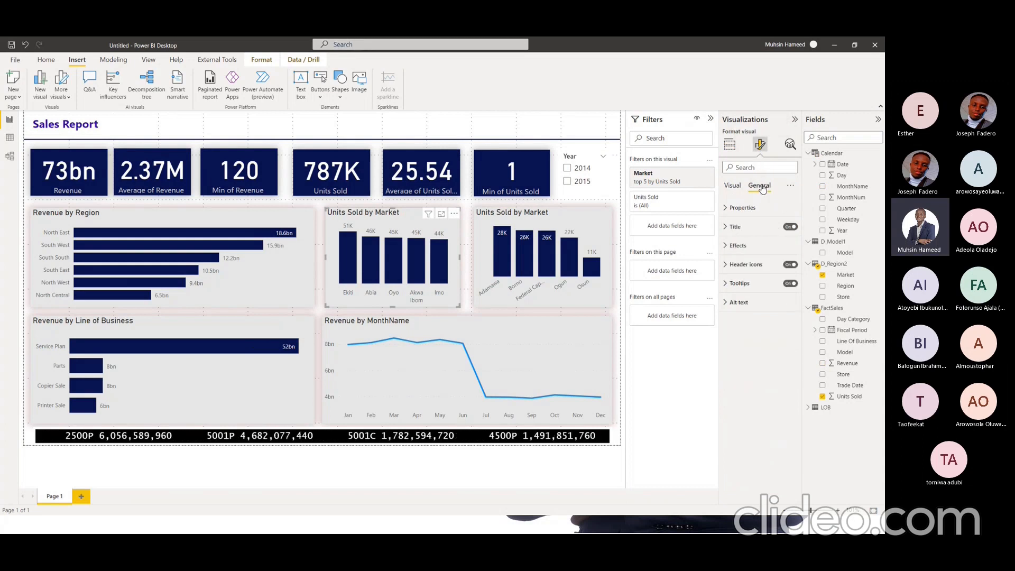
left_click(728, 228)
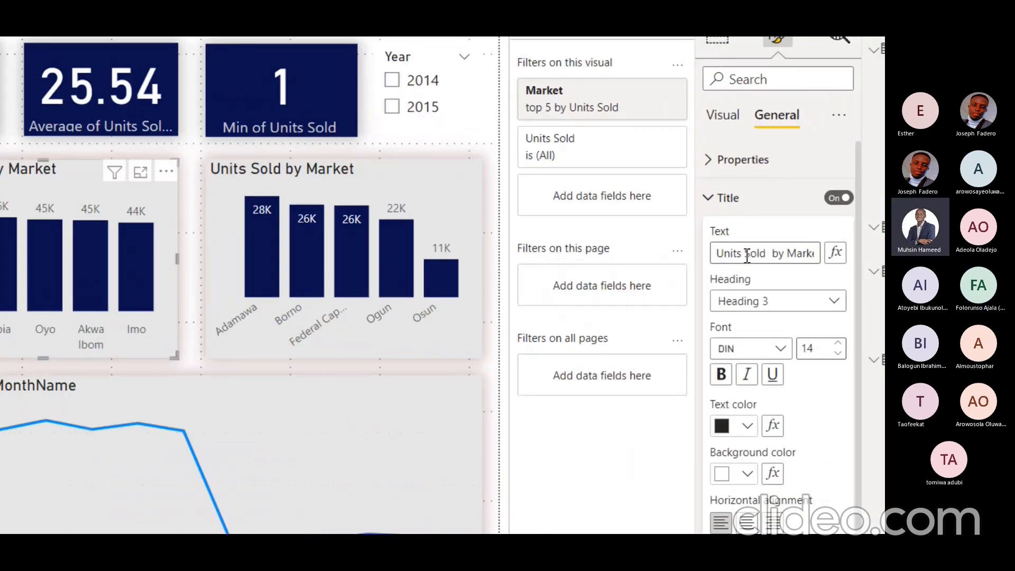
key("Delete")
key("Delete")
key("Delete")
key("Delete")
key("Delete")
key("Delete")
key("Delete")
key("Delete")
key("Delete")
key("Delete")
key("Delete")
key("Delete")
key("Delete")
key("Delete")
key("Delete")
key("Delete")
key("Delete")
key("Delete")
key("Delete")
key("Delete")
type("Top")
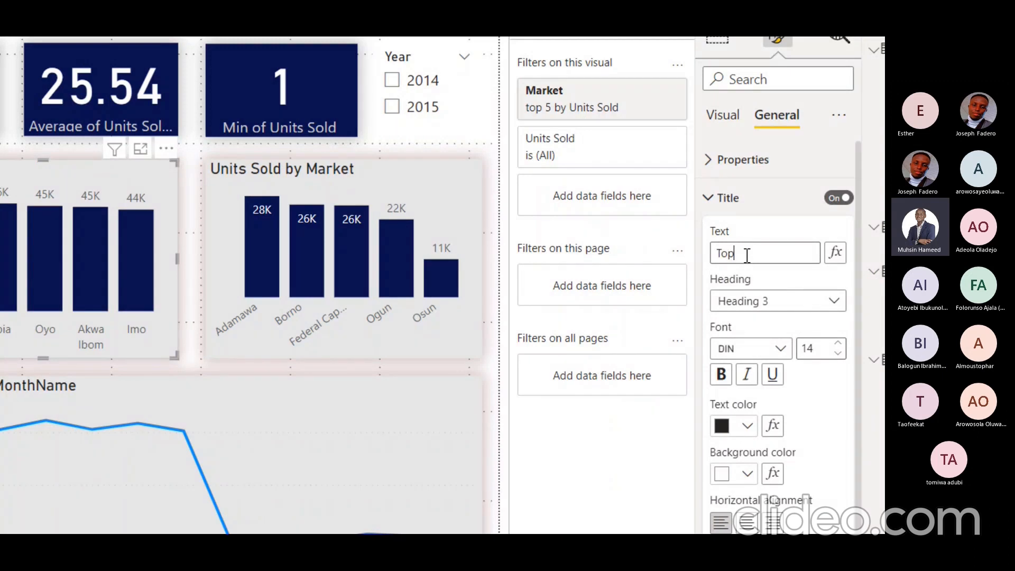
type(" 10")
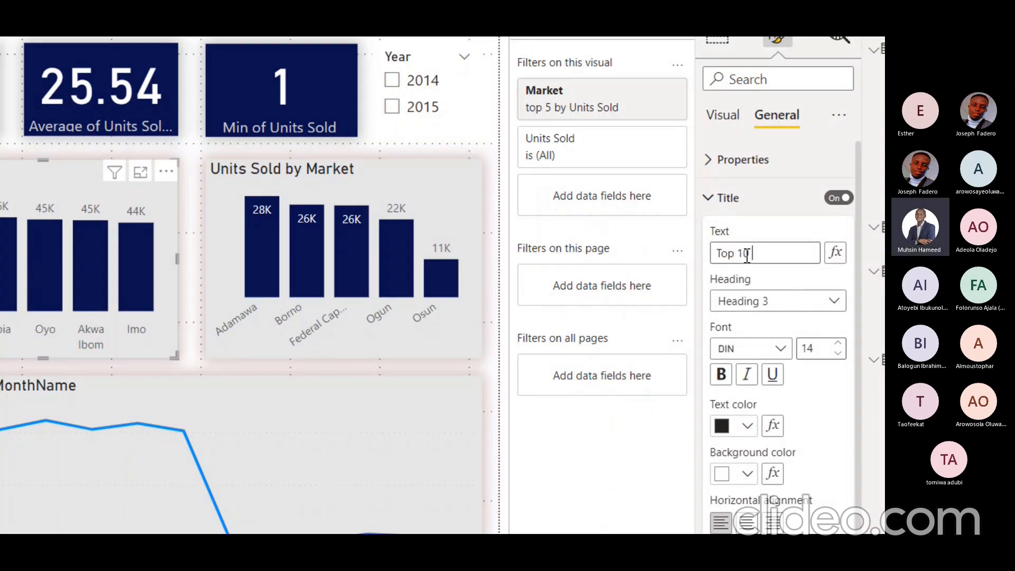
type(" ar")
key("BackSpace")
key("BackSpace")
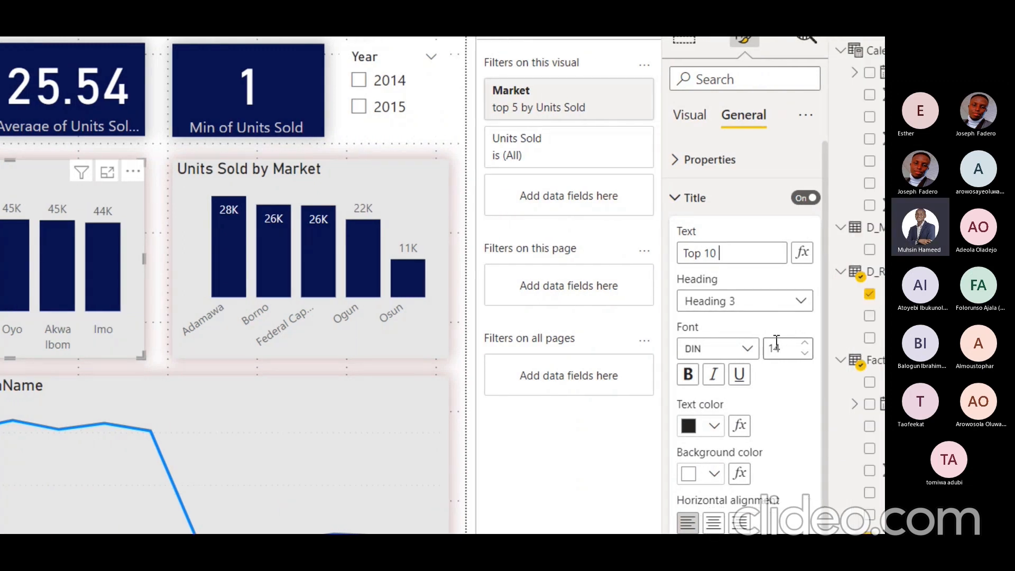
type("Ma")
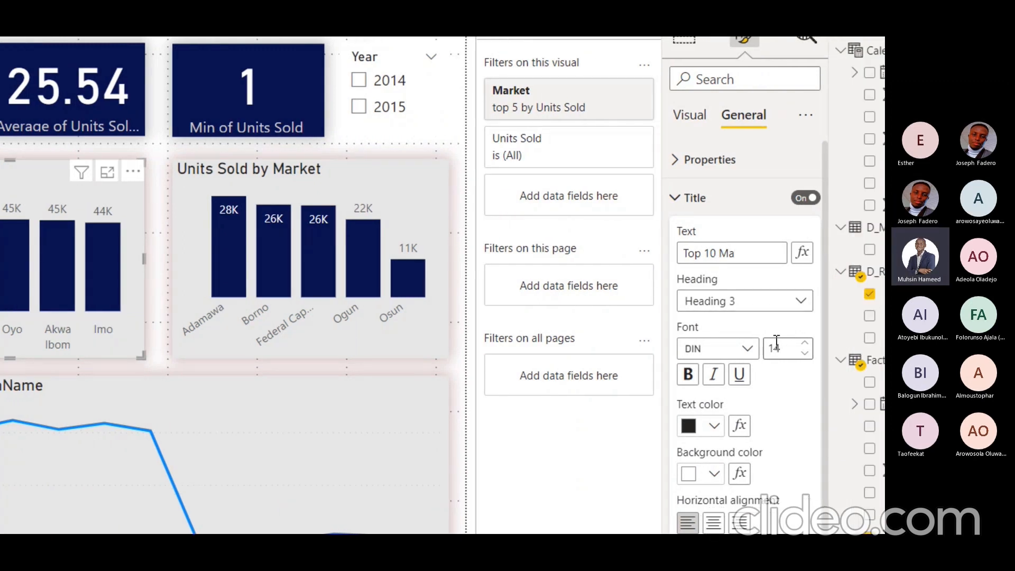
type("rket")
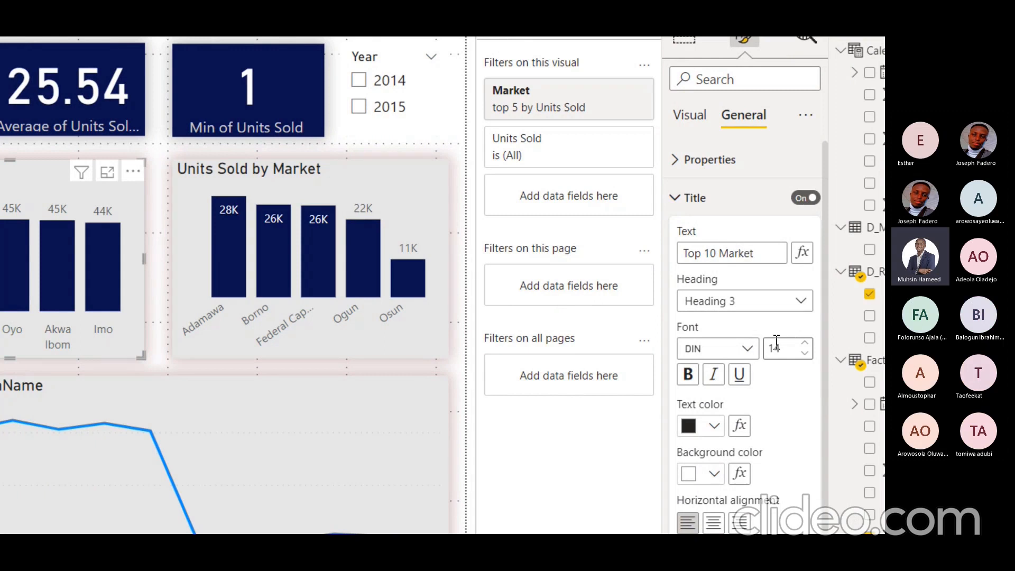
type(" by Unit")
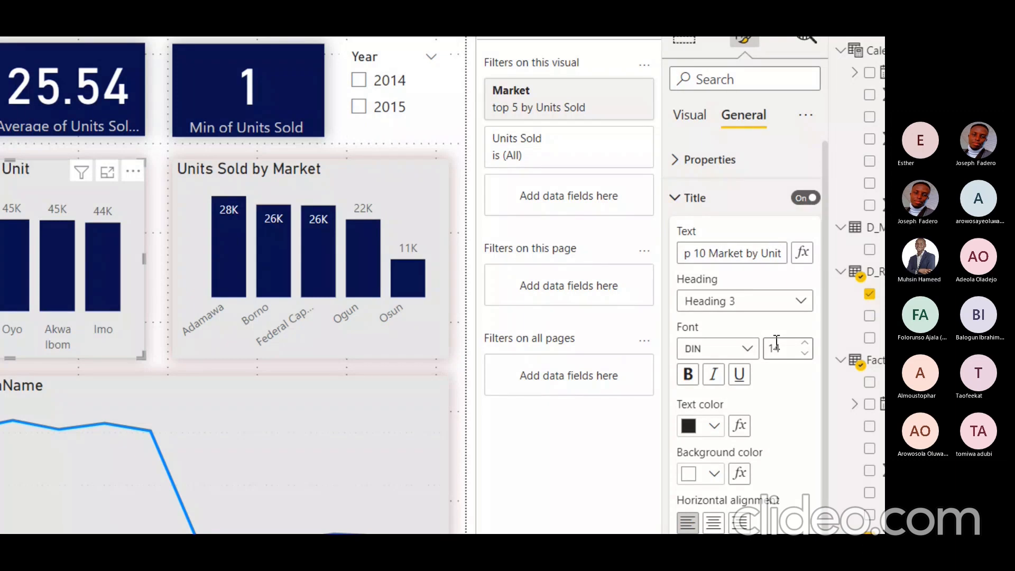
type("s Sold")
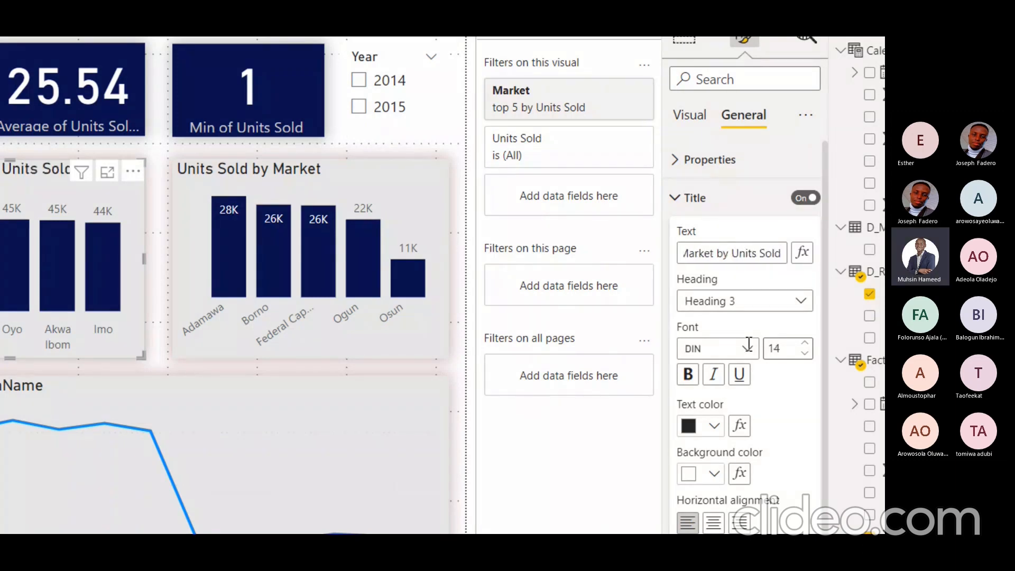
left_click(749, 222)
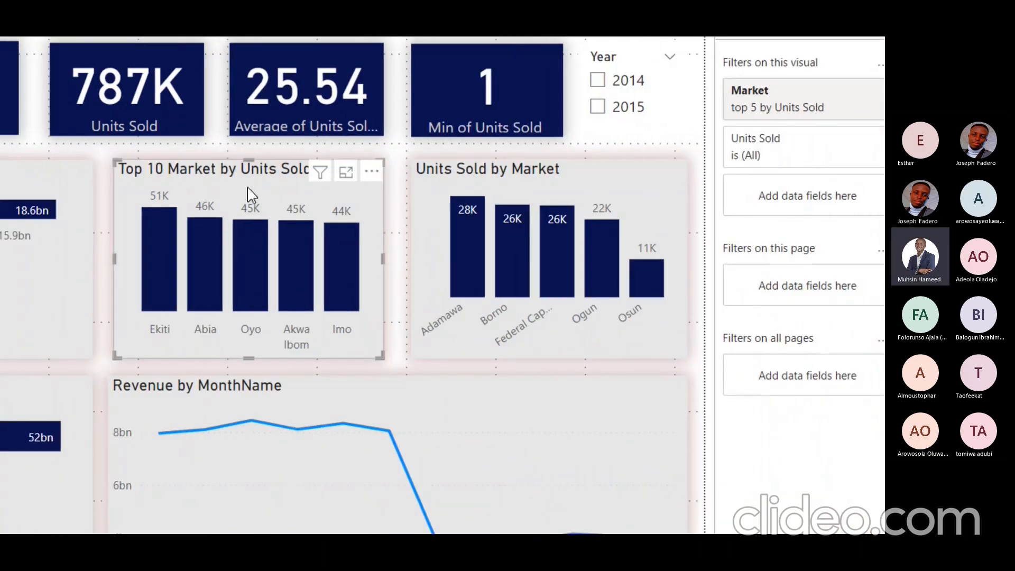
View the Units Sold by Market chart that starts with Adamawa in focus mode and return to the report page
left_click(649, 171)
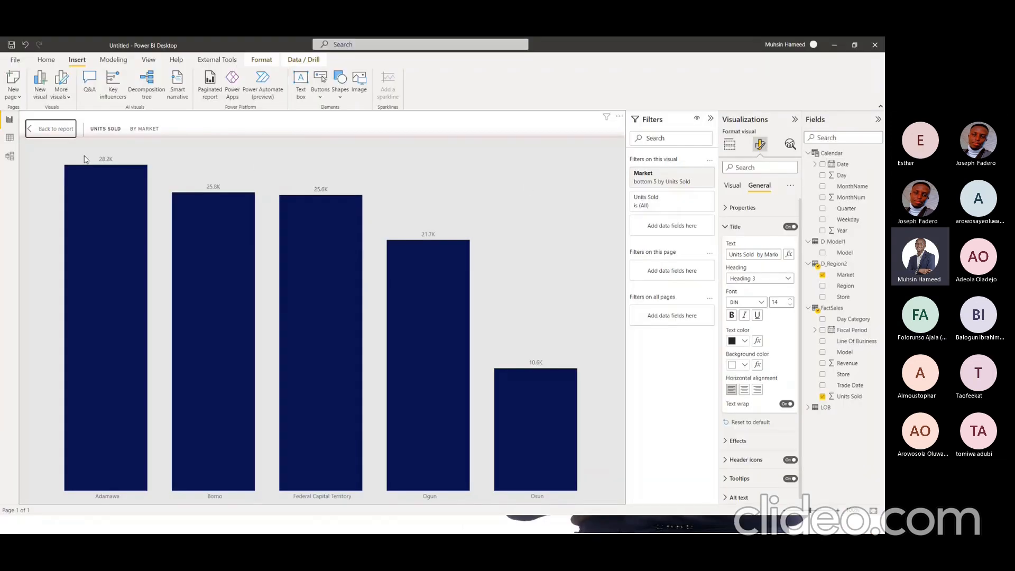
left_click(57, 129)
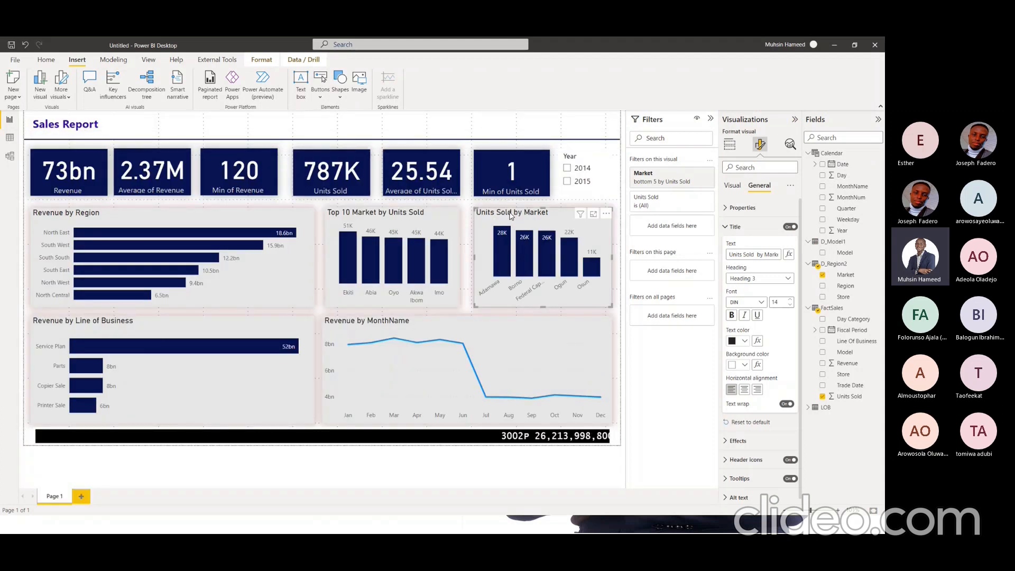
left_click(594, 215)
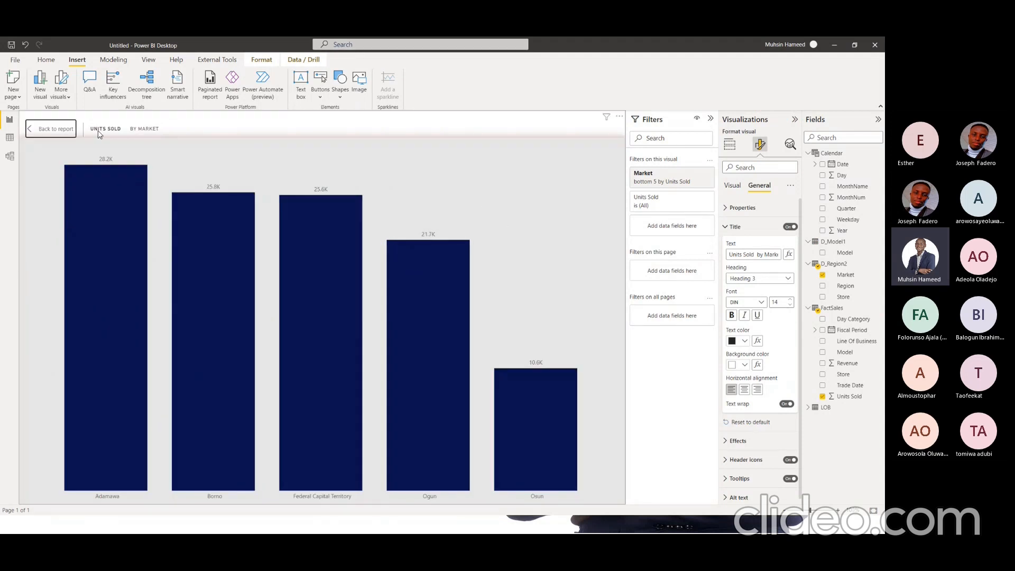
left_click(66, 130)
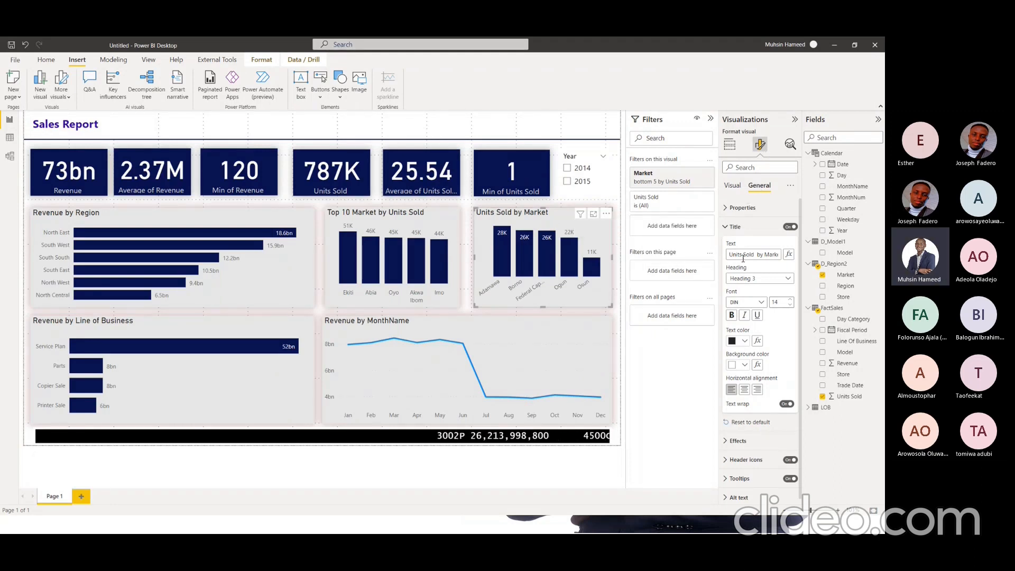
Change the title of the Units Sold by Market chart that starts with Adamawa to "Bottom 10 Markets by Unit Sold"
left_click_drag(732, 255, 779, 257)
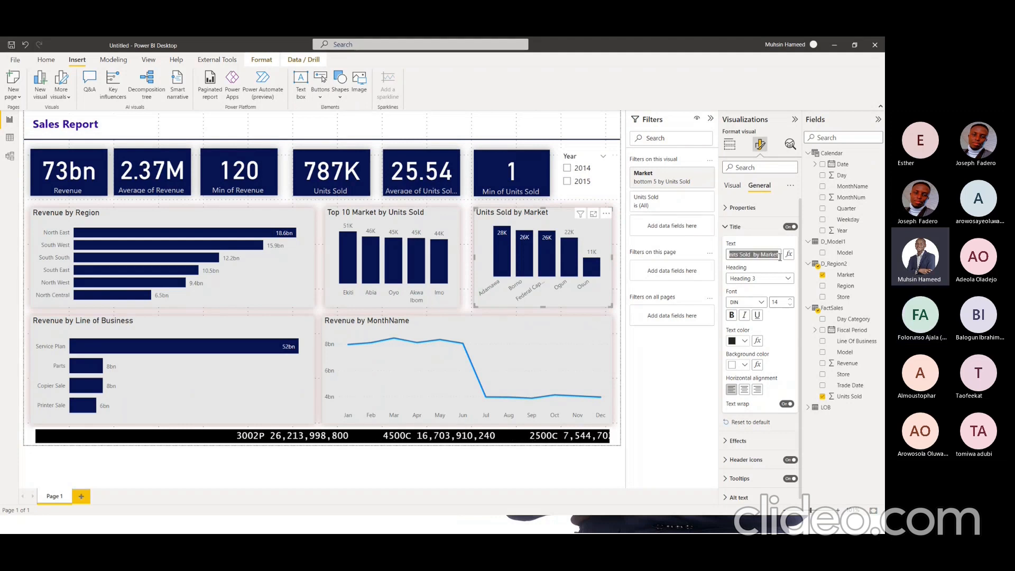
type("Botto")
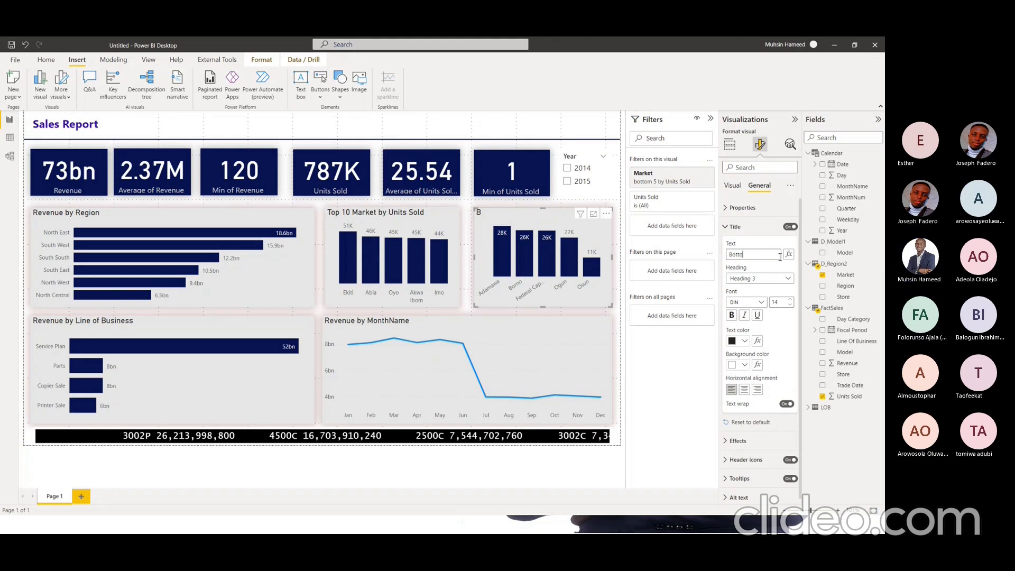
type("m 10")
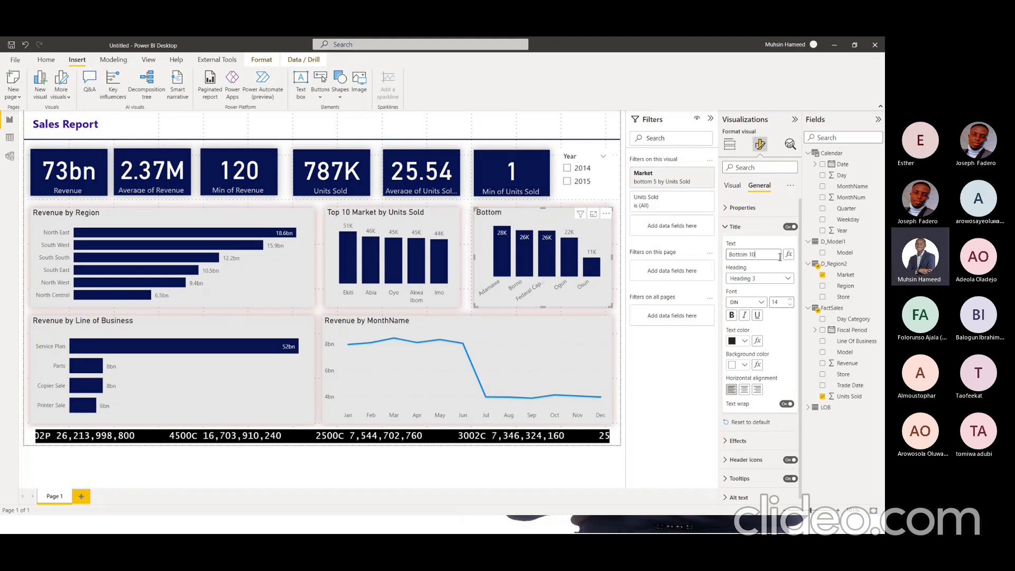
type(" Mark")
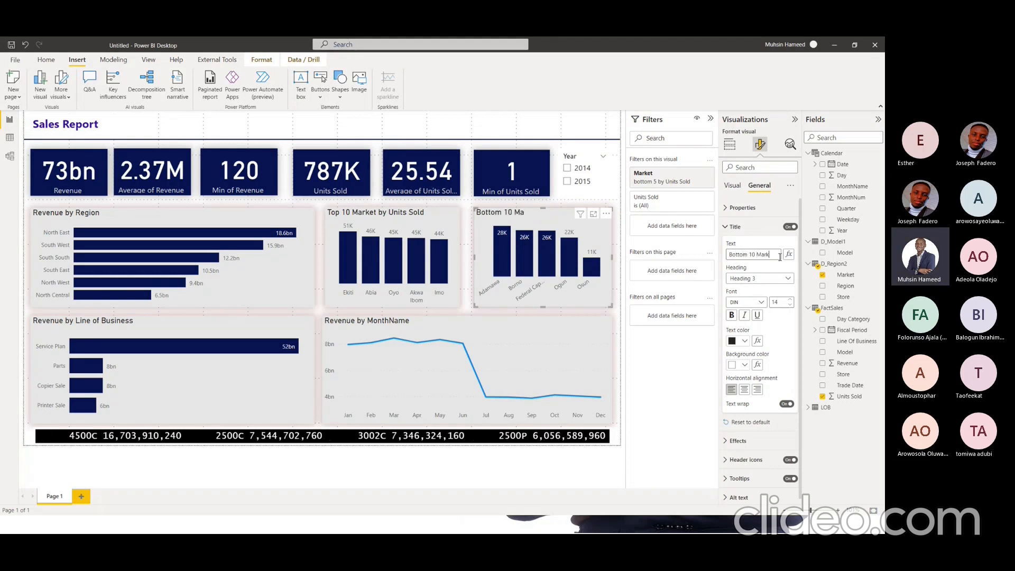
type("ets by Uni")
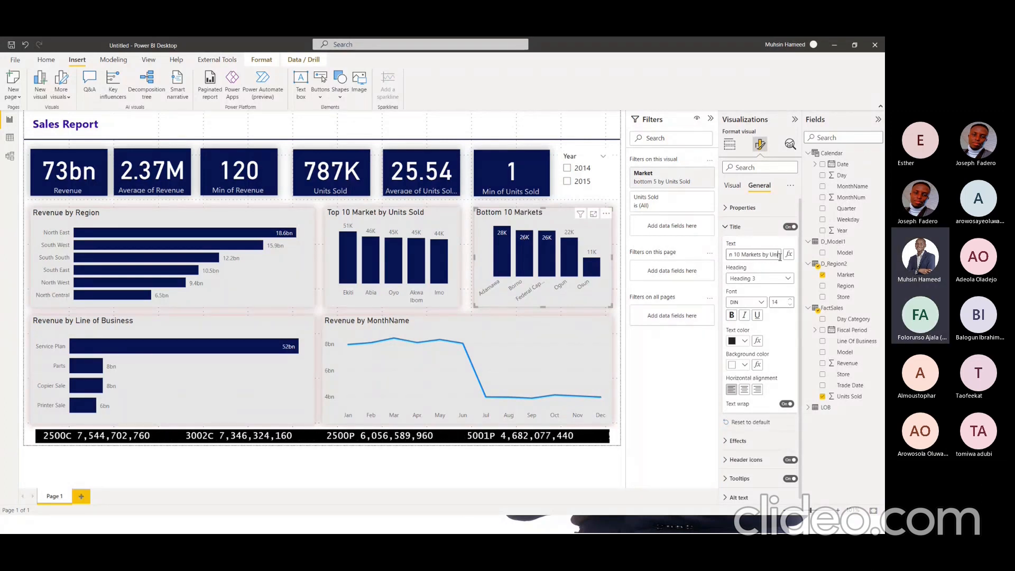
type("t Sold")
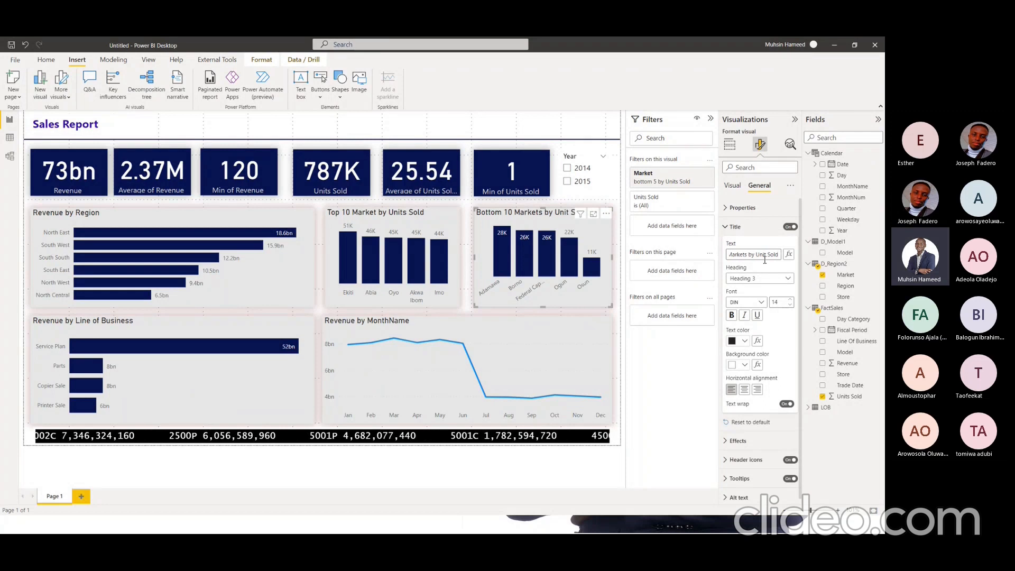
Correct the number in the Bottom 10 chart's title so that it reads "Bottom 5 Markets by Unit Sold"
left_click(744, 253)
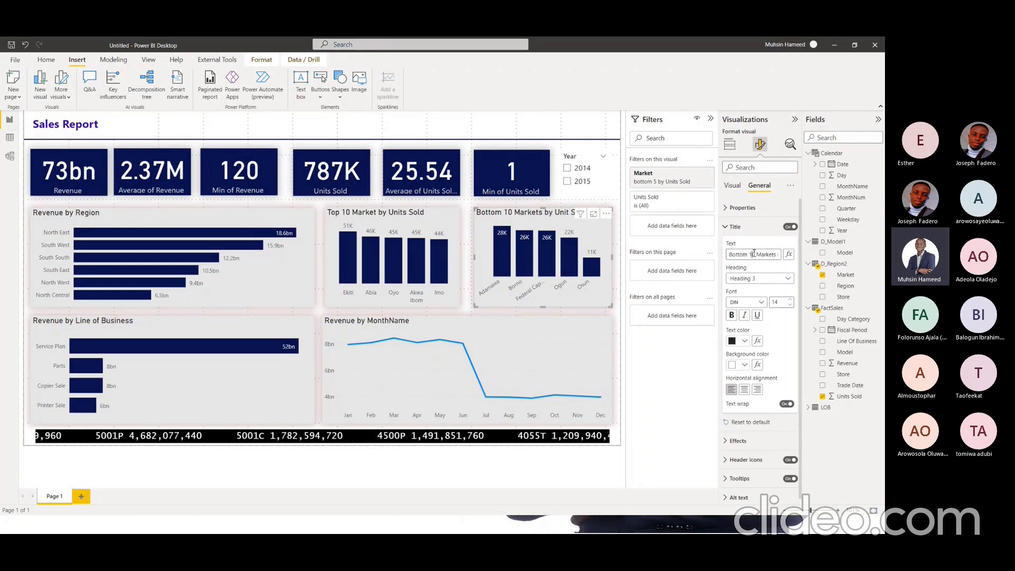
key("BackSpace")
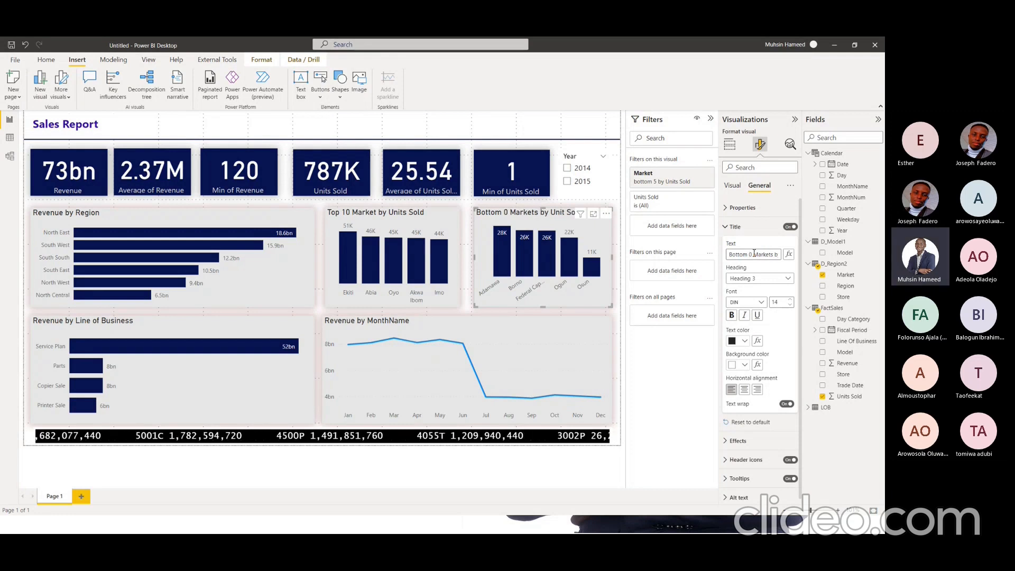
key("Delete")
type("5")
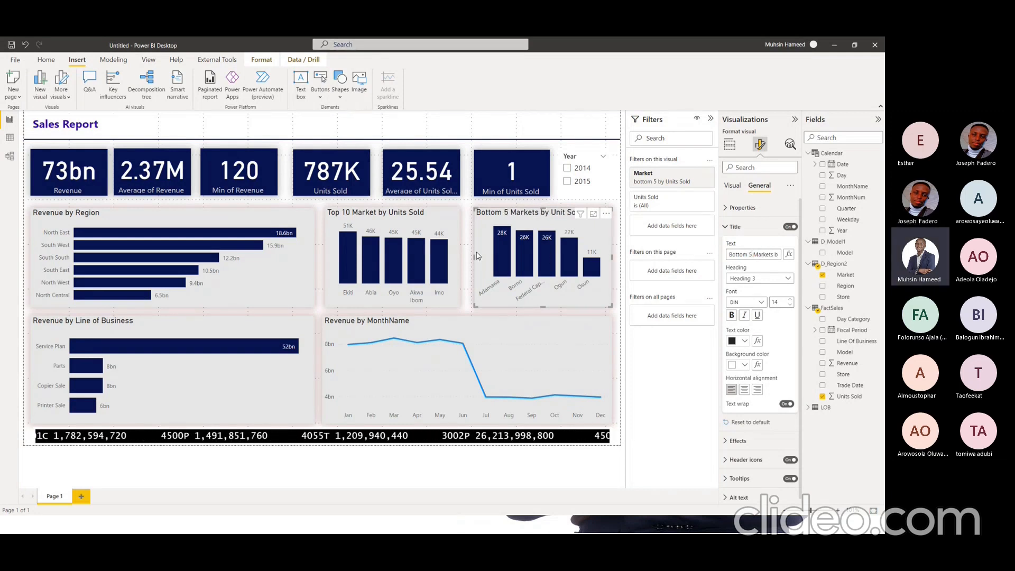
left_click(461, 253)
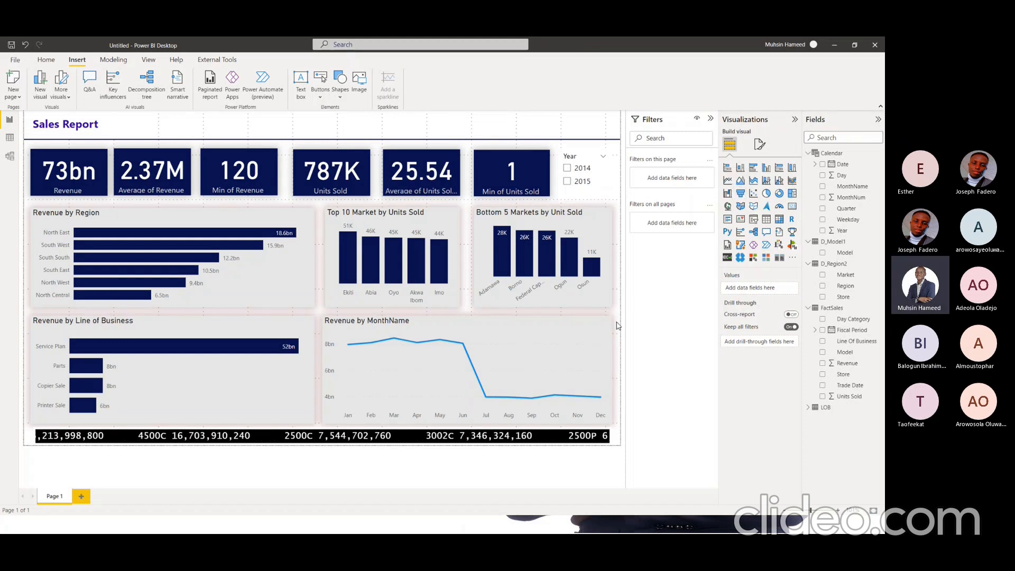
left_click(727, 219)
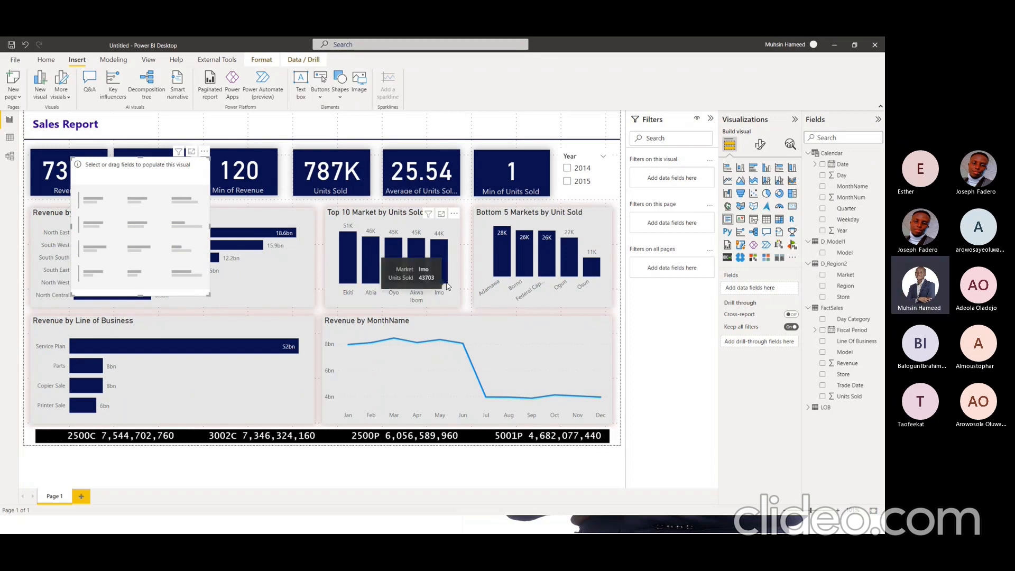
key("ctrl+z")
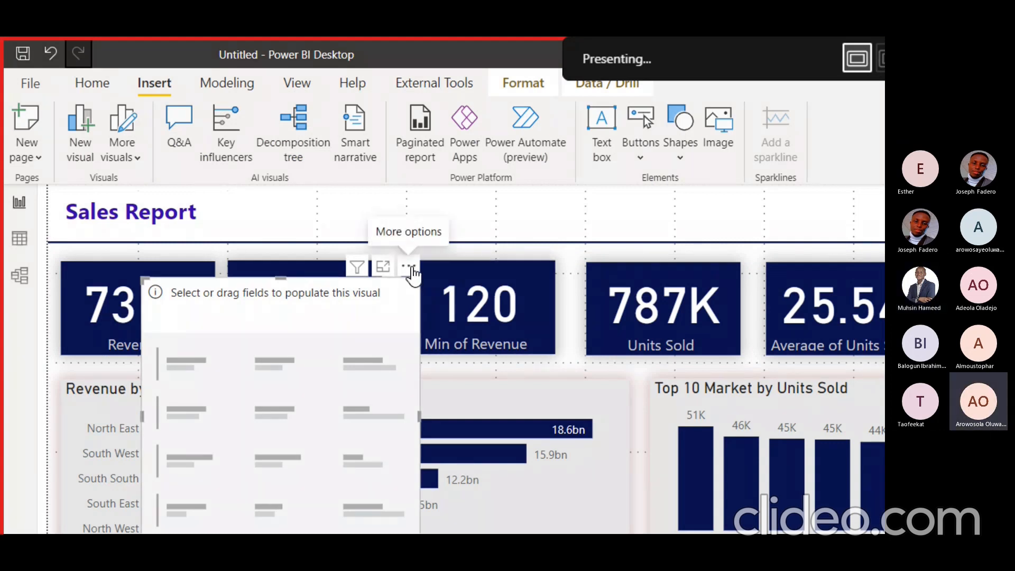
left_click(410, 269)
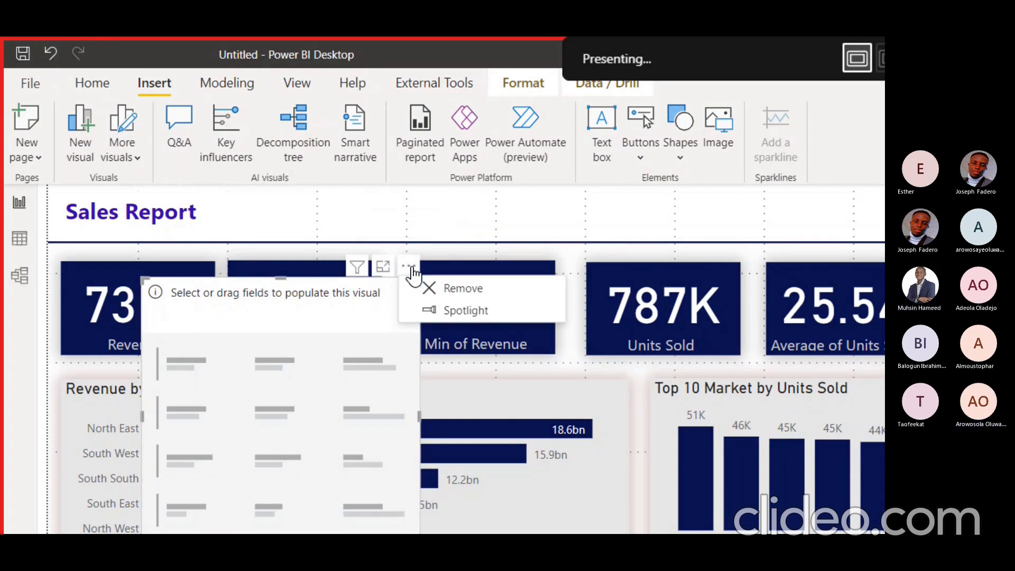
left_click(444, 290)
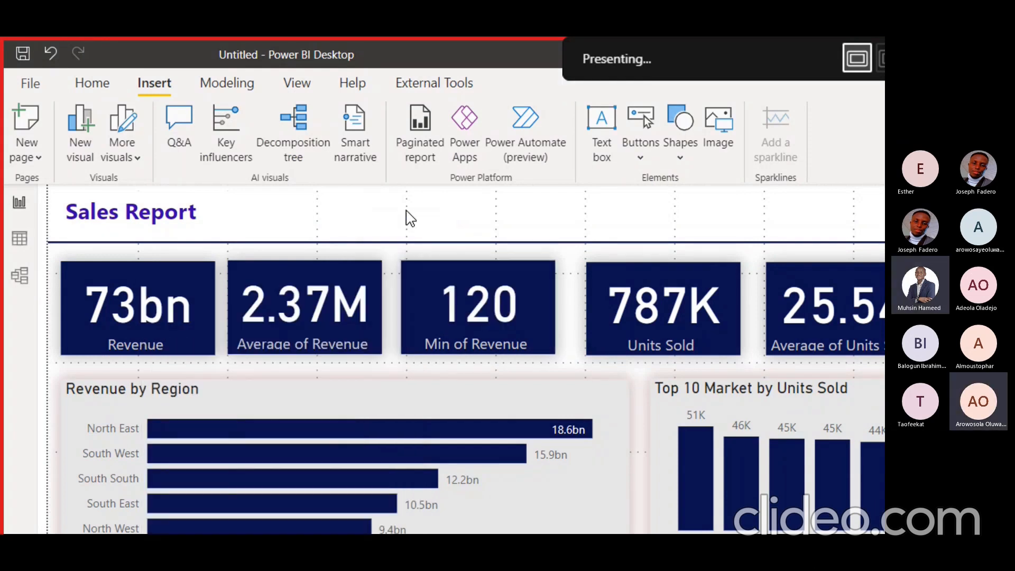